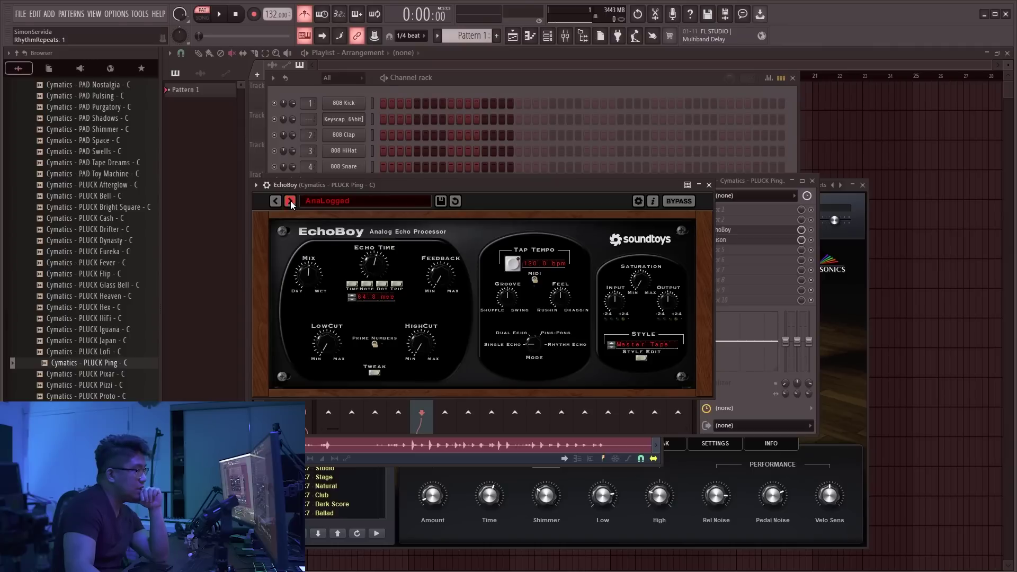
# Set the tempo to 123 BPM, clear the trial take in Edison and record a new pluck melody
pyautogui.click(800, 229)
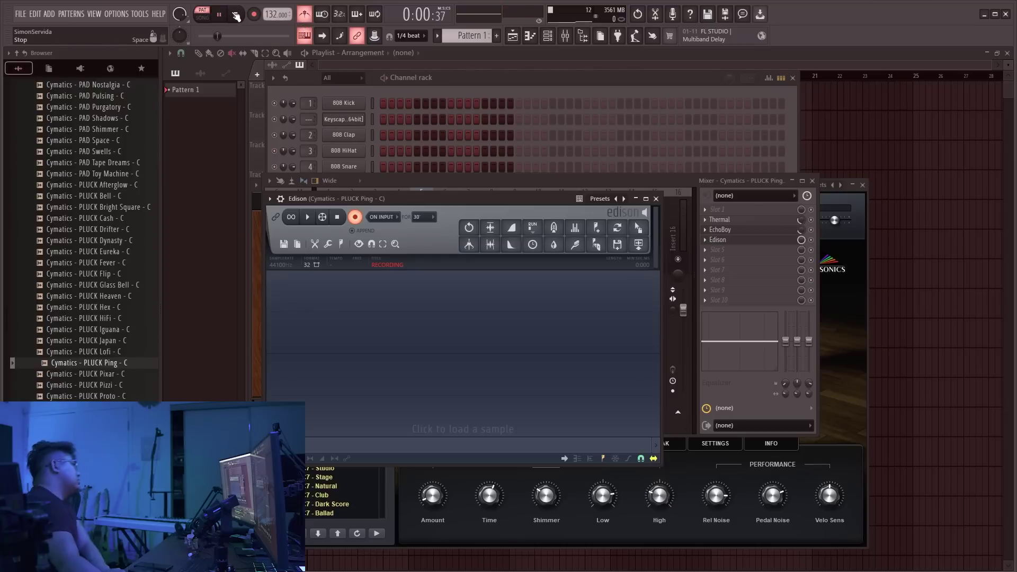
pyautogui.press('space')
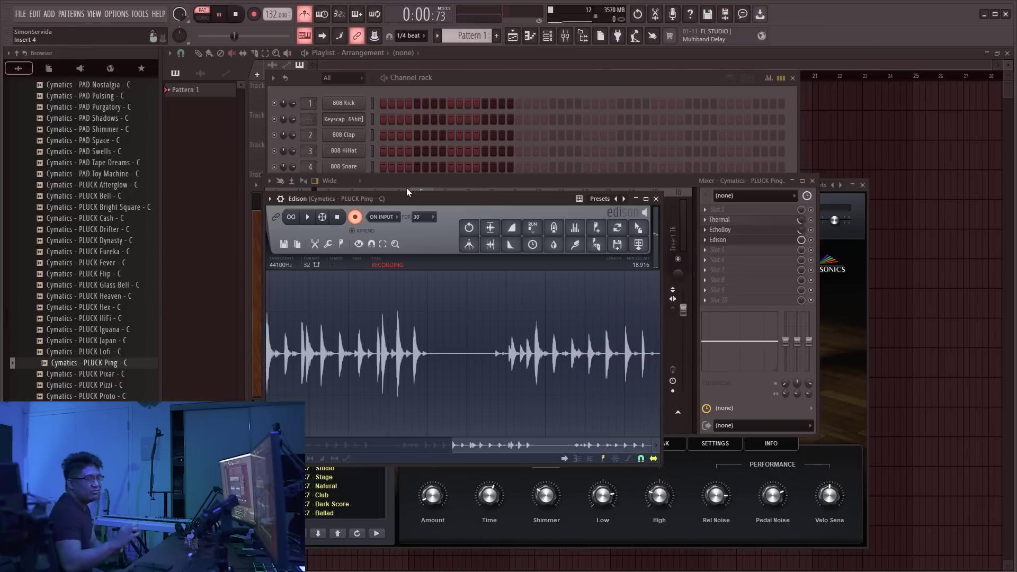
pyautogui.moveTo(271, 14); pyautogui.dragTo(271, 20)
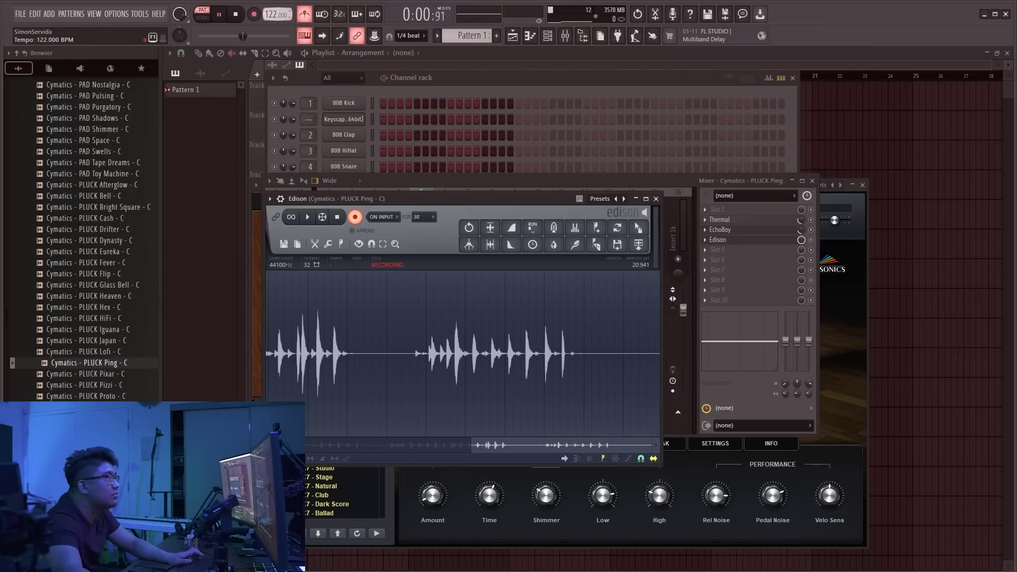
pyautogui.hotkey('ctrl', 'a')
pyautogui.press('Delete')
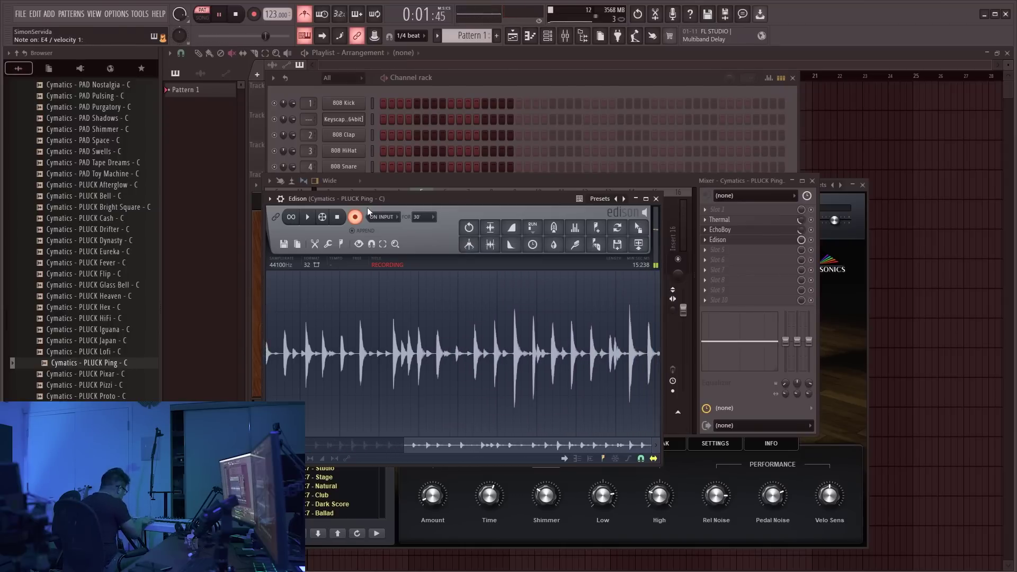
pyautogui.press('space')
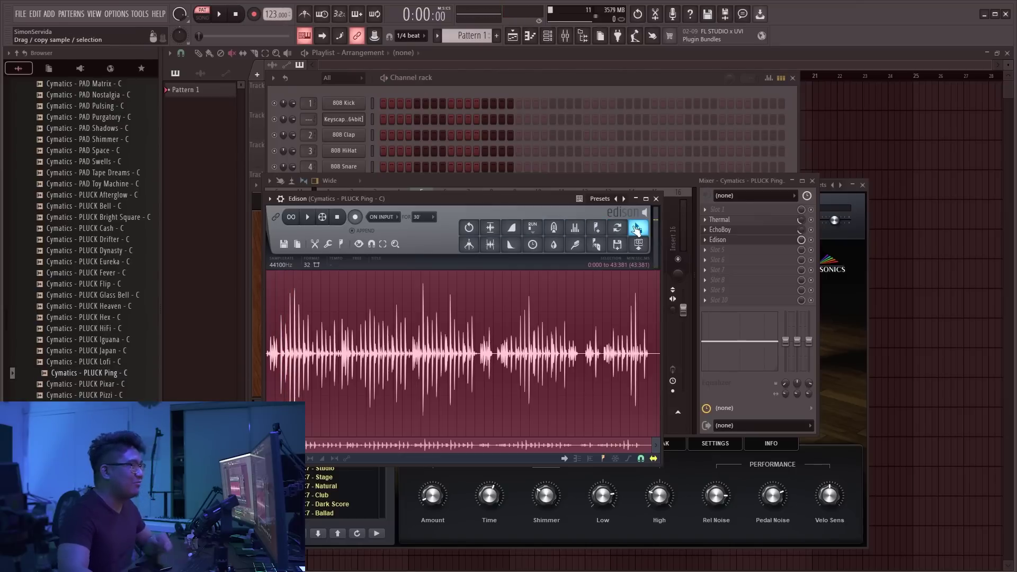
# Place the Edison recording on Track 2 of the playlist, starting at bar 1
pyautogui.moveTo(637, 229); pyautogui.dragTo(824, 124)
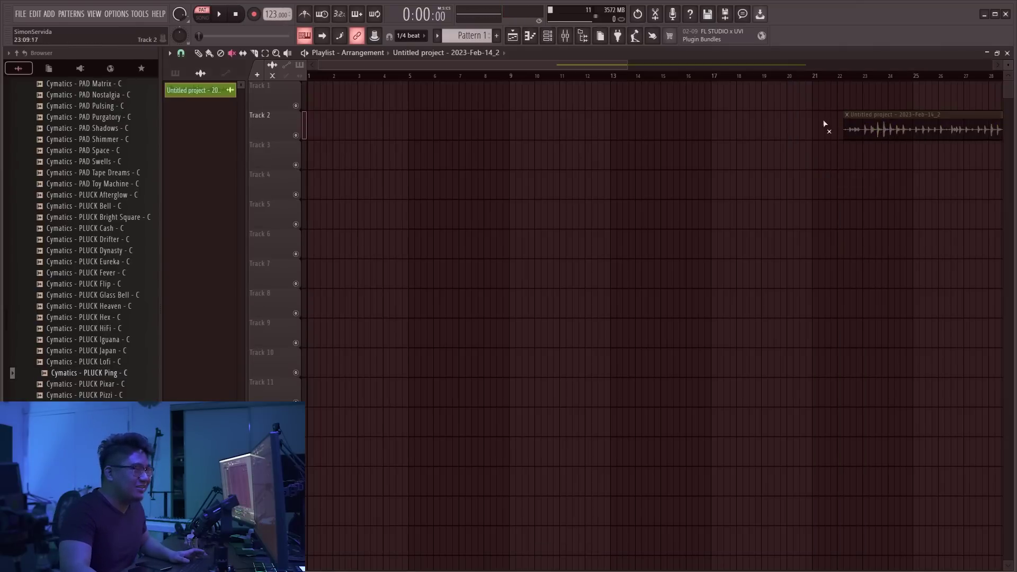
pyautogui.hotkey('ctrl', 'z')
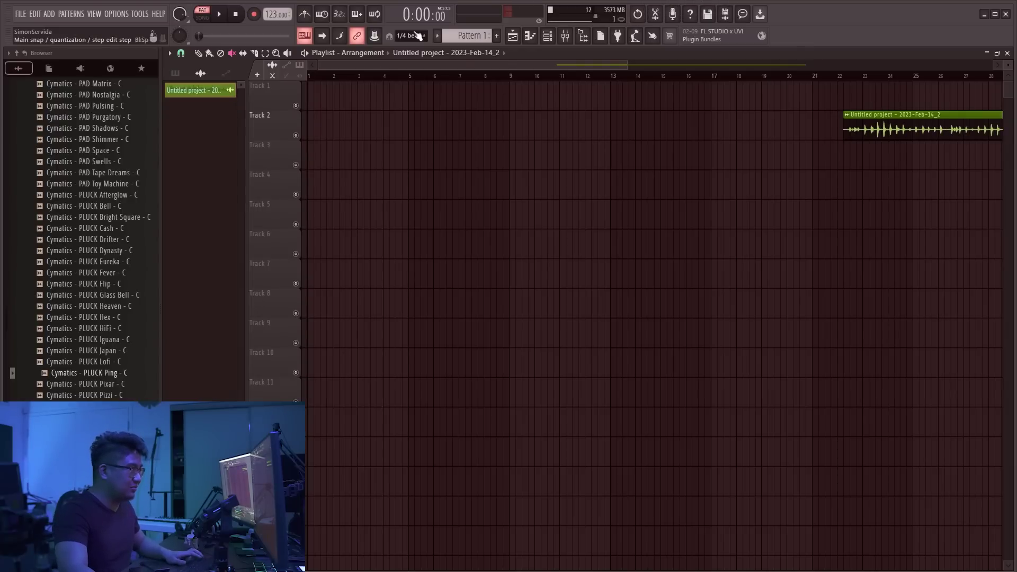
pyautogui.moveTo(894, 125); pyautogui.dragTo(357, 124)
pyautogui.press('space')
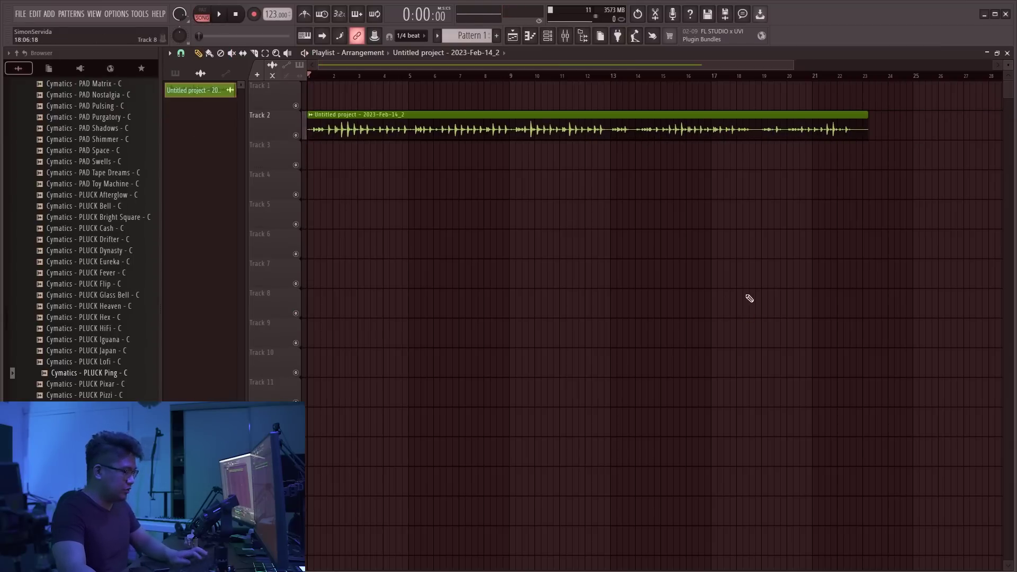
# Load TR5 Classic Clipper into effect slot 10 of the Master mixer track
pyautogui.press('F9')
pyautogui.click(297, 232)
pyautogui.click(710, 300)
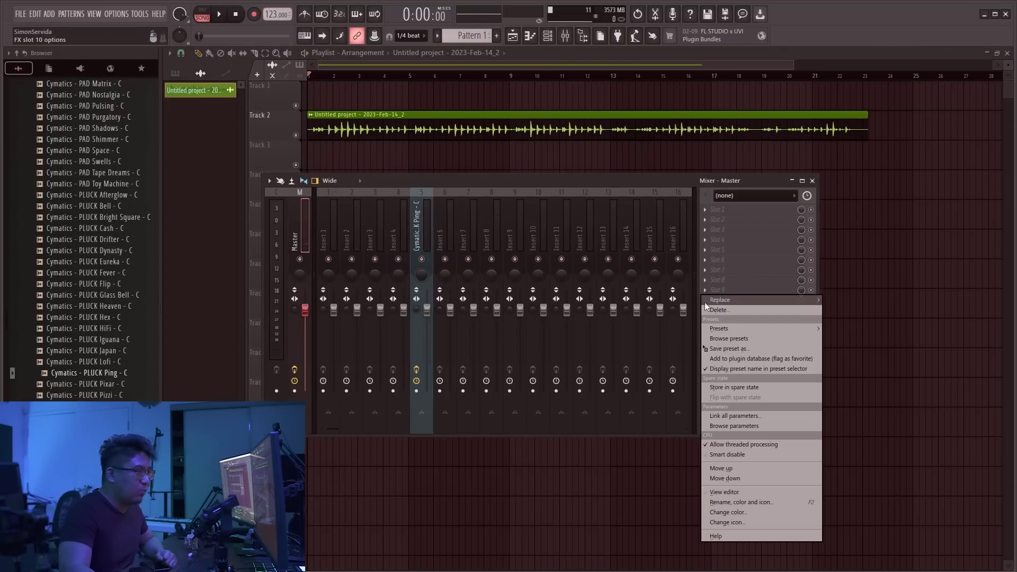
pyautogui.moveTo(741, 300)
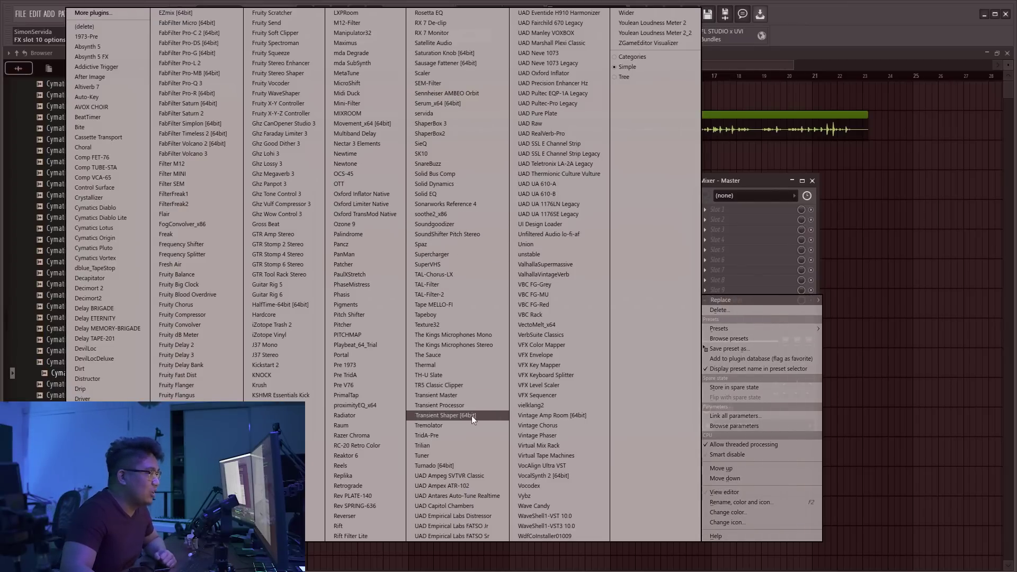
pyautogui.click(441, 385)
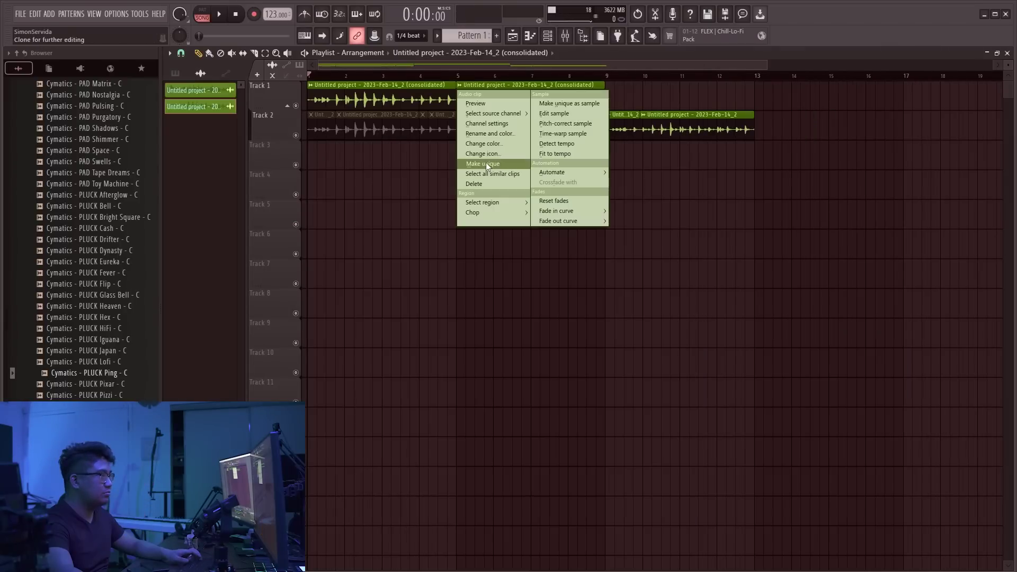
# Make the second consolidated clip on Track 1 unique and shift its pitch by -300 cents
pyautogui.click(484, 163)
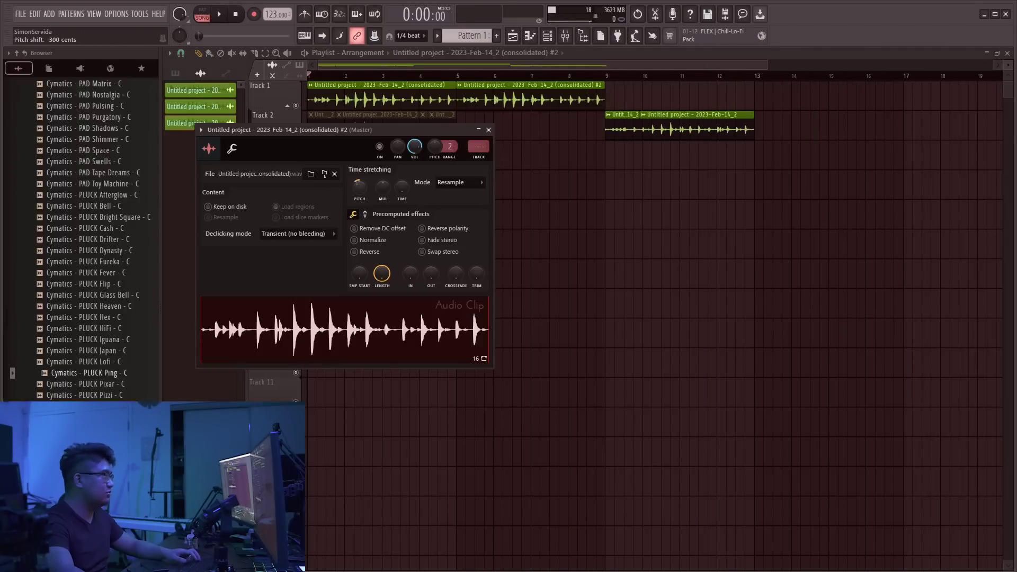
pyautogui.press('space')
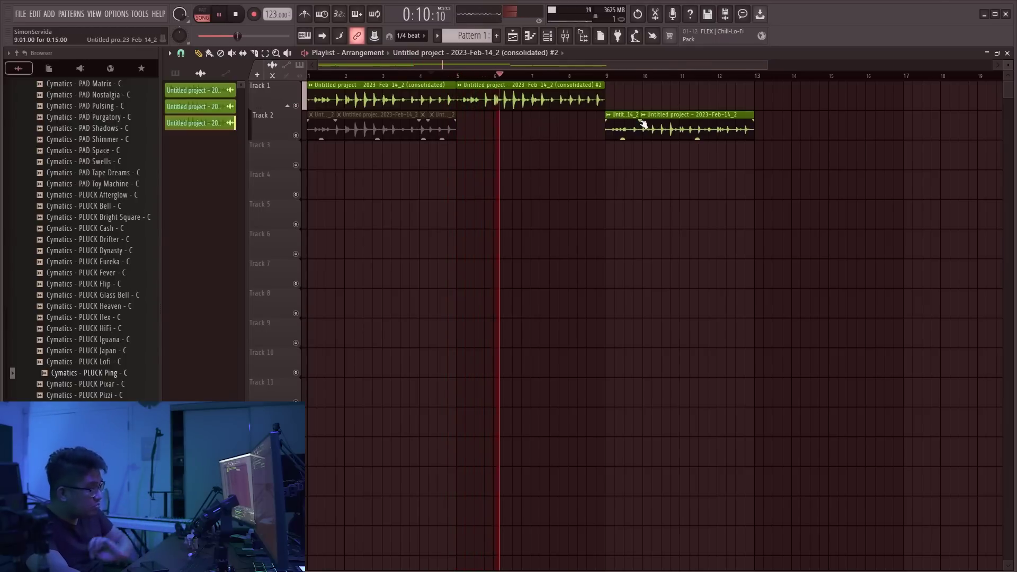
# Move the remaining unmuted Track 2 clips to bar 13 and consolidate them into one audio clip
pyautogui.moveTo(790, 133)
pyautogui.mouseDown()
pyautogui.moveTo(619, 123)
pyautogui.moveTo(776, 126)
pyautogui.mouseUp()
pyautogui.press('space')
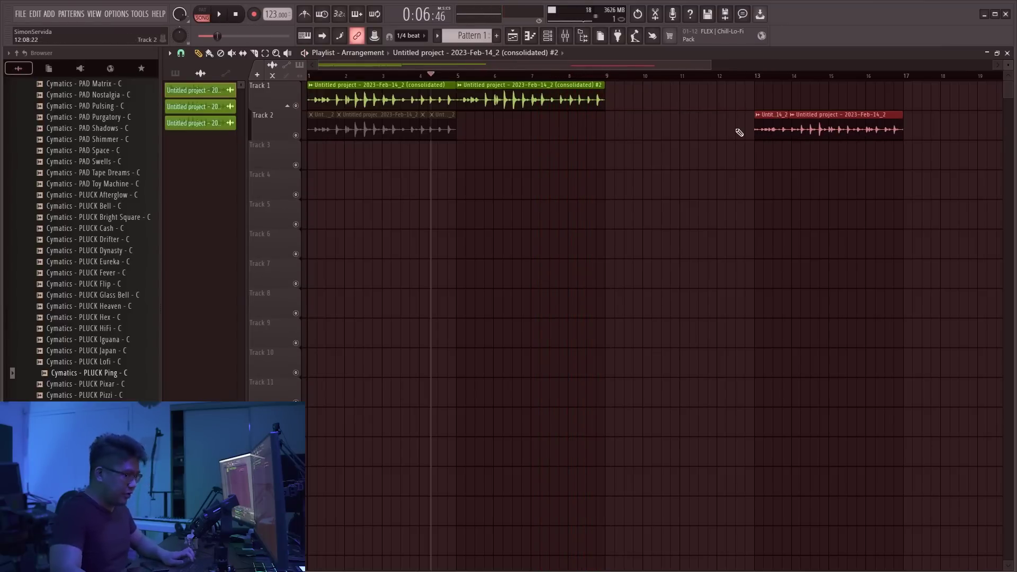
pyautogui.hotkey('ctrl', 'alt', 'c')
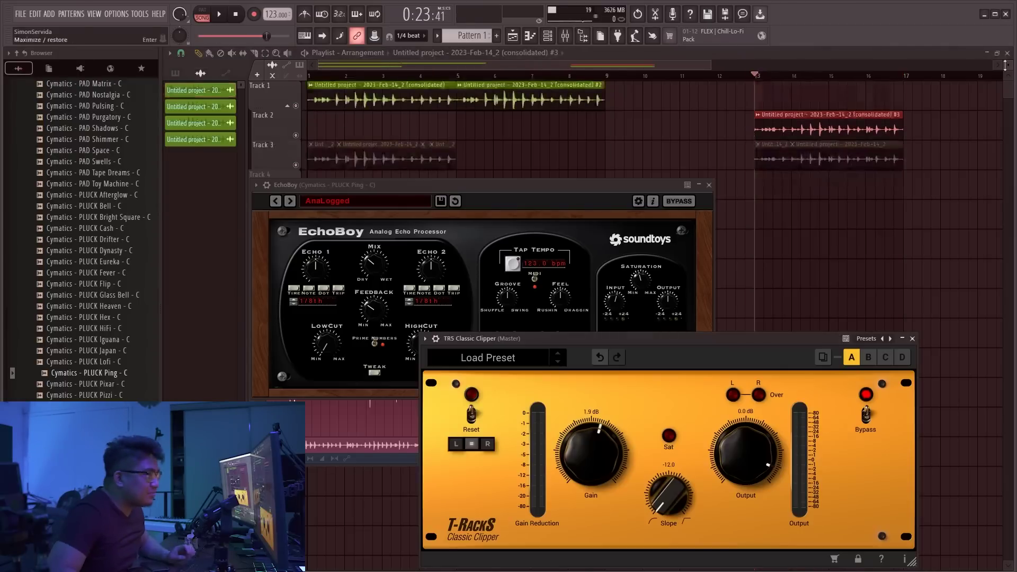
# Create channel pitch automation on Track 2 for the first consolidated clip, dropping from 50% at 2:05 to the minimum
pyautogui.click(928, 168)
pyautogui.moveTo(972, 116); pyautogui.dragTo(711, 114)
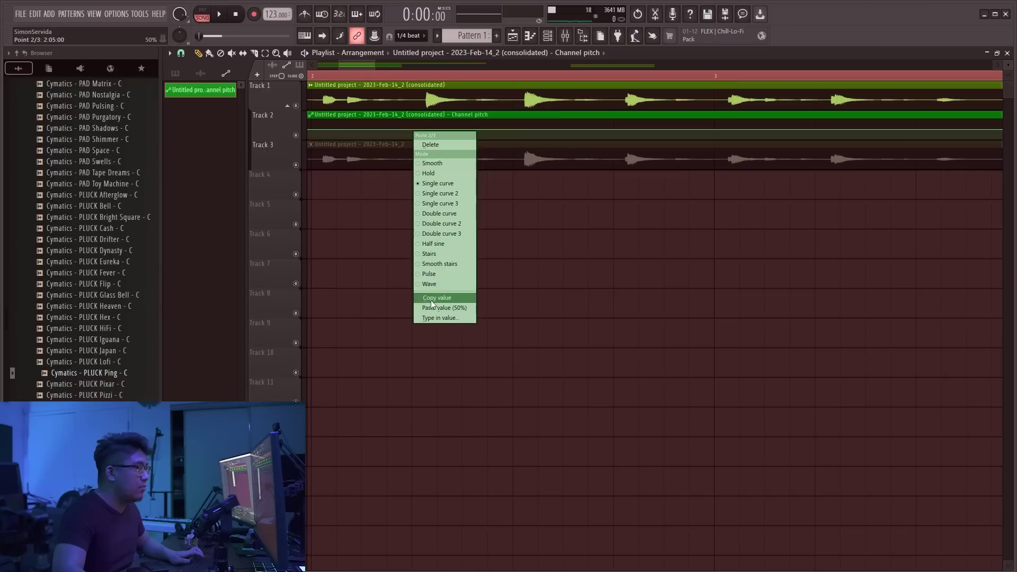
pyautogui.click(413, 278)
pyautogui.press('space')
pyautogui.moveTo(462, 138); pyautogui.dragTo(450, 141)
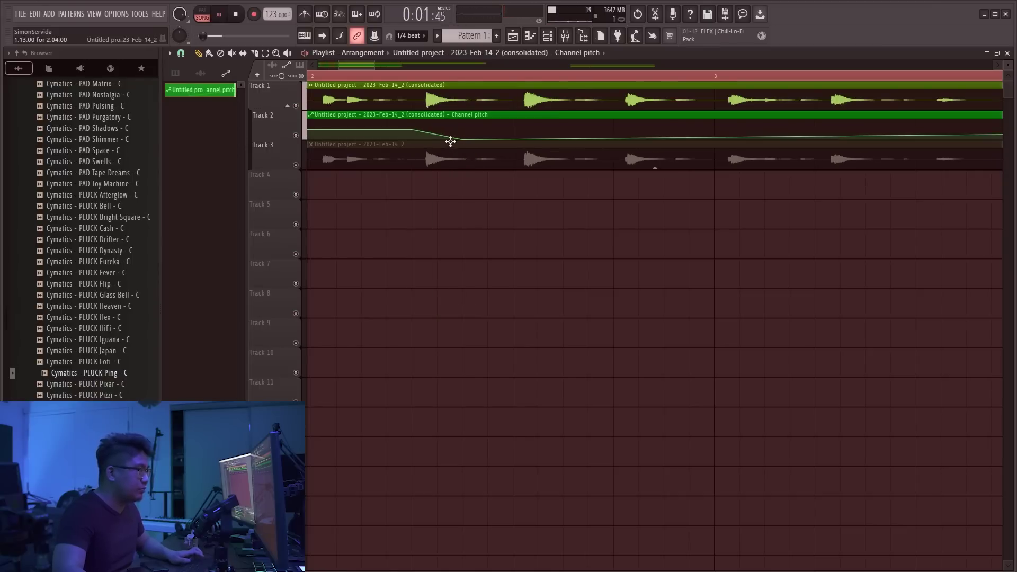
pyautogui.press('space')
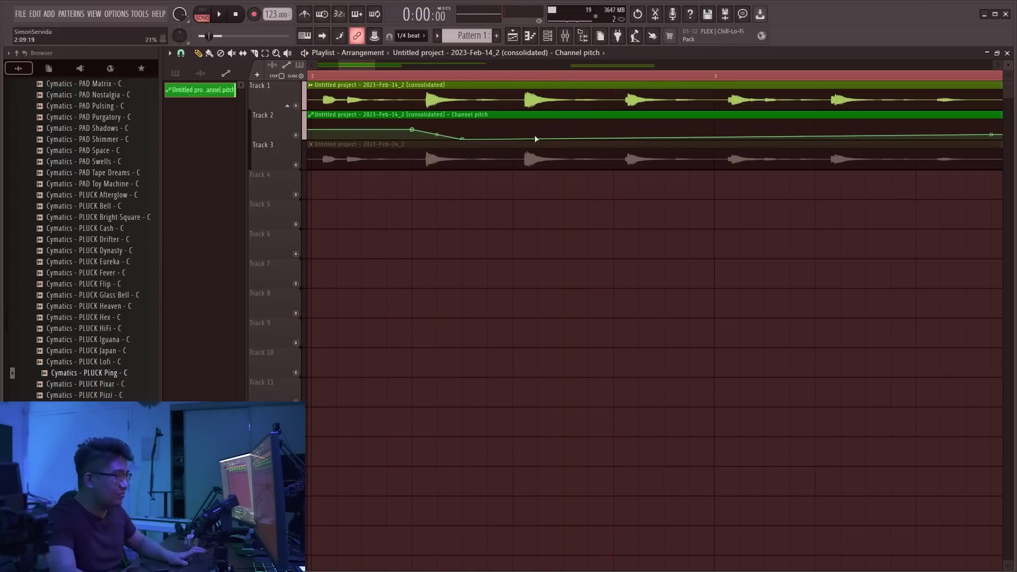
# Add automation points holding the pitch at 0% through 2:13 and returning it to 50% at bar 3
pyautogui.press('space')
pyautogui.rightClick(536, 138)
pyautogui.moveTo(528, 157); pyautogui.dragTo(515, 153)
pyautogui.rightClick(617, 138)
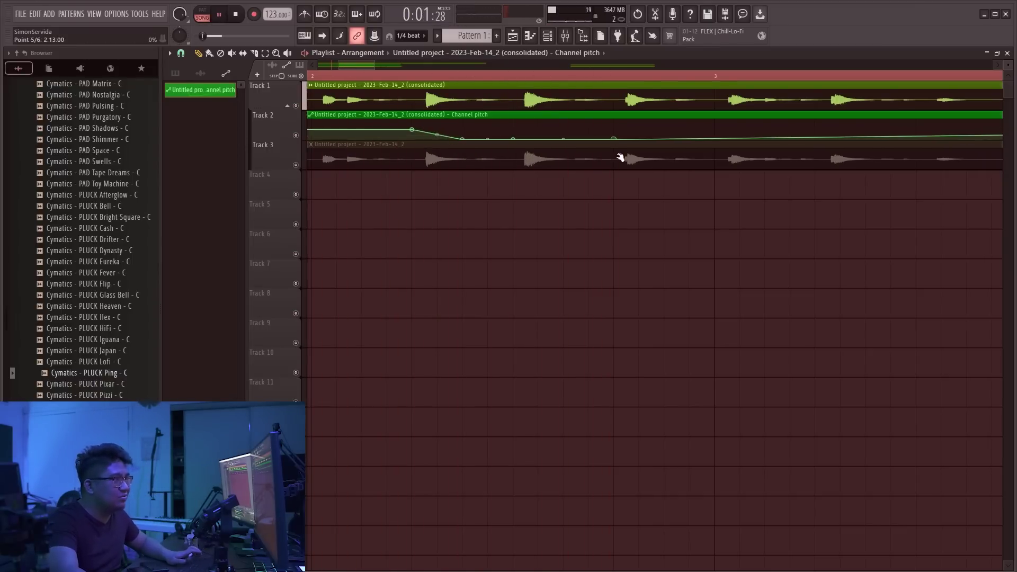
pyautogui.rightClick(715, 128)
pyautogui.rightClick(715, 129)
pyautogui.click(736, 302)
# Delete the first low point of the pitch dip and bend the drop into a steeper curve
pyautogui.scroll(-3, 535, 162)
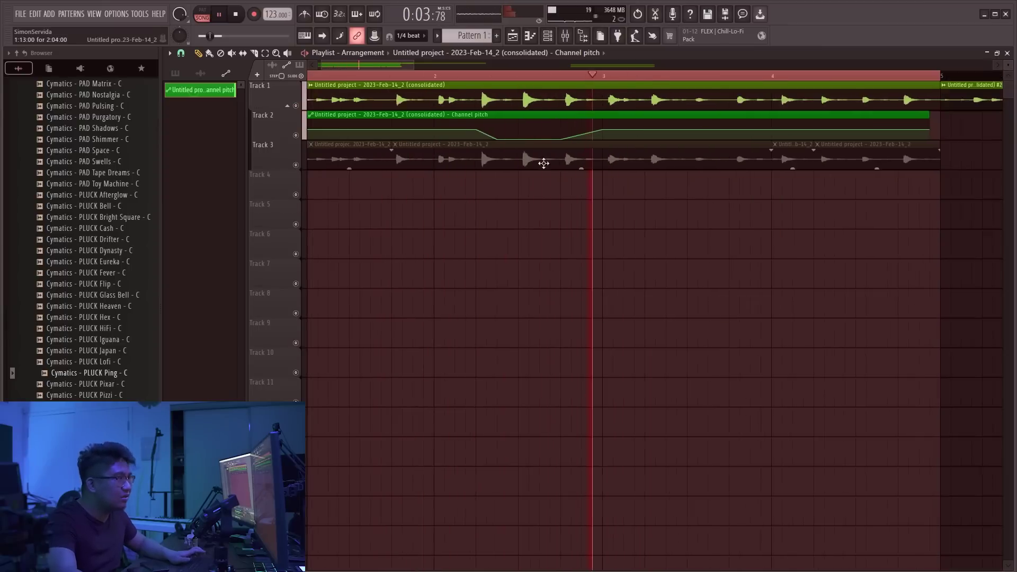
pyautogui.press('space')
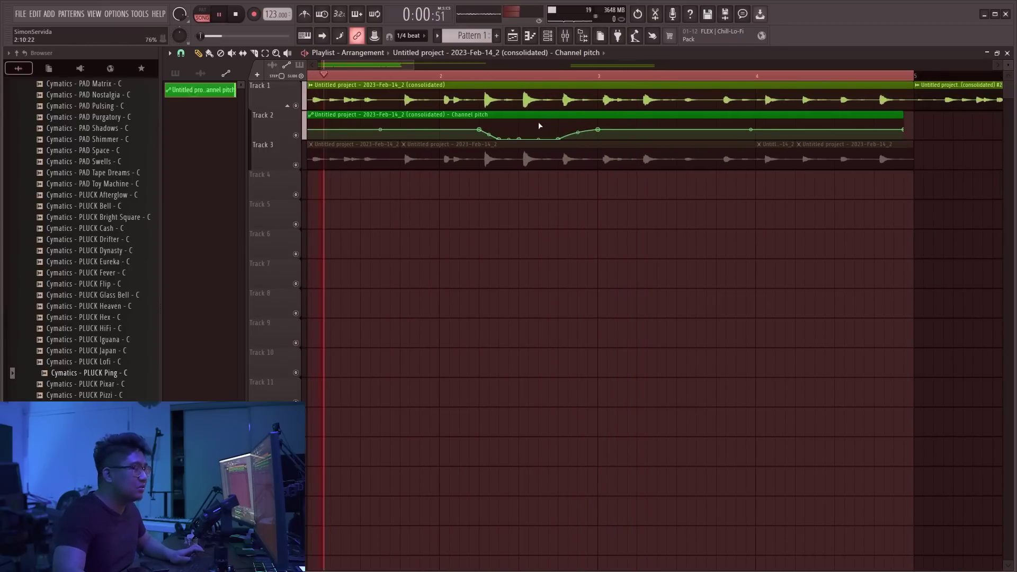
pyautogui.rightClick(498, 139)
pyautogui.click(511, 155)
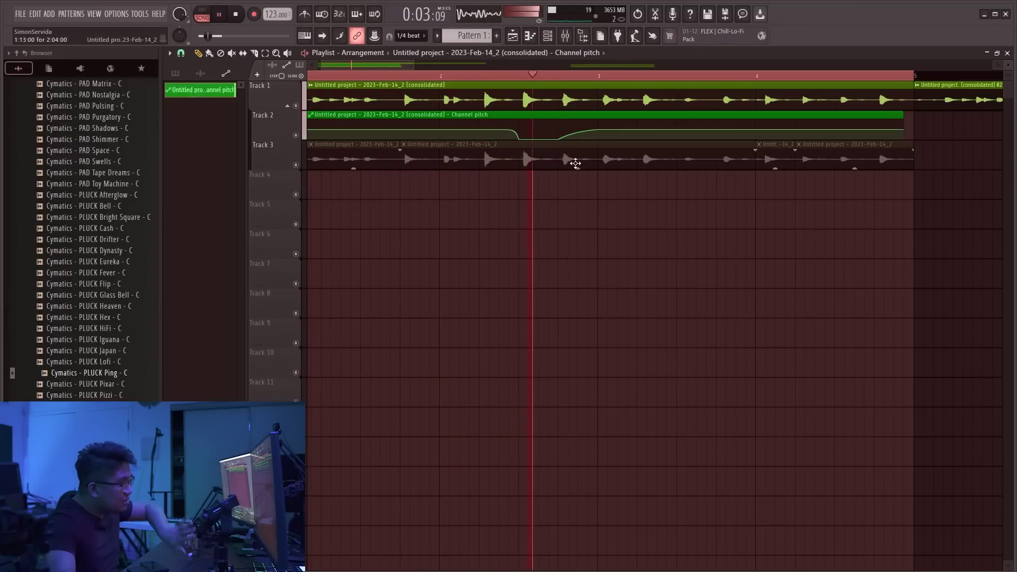
pyautogui.press('space')
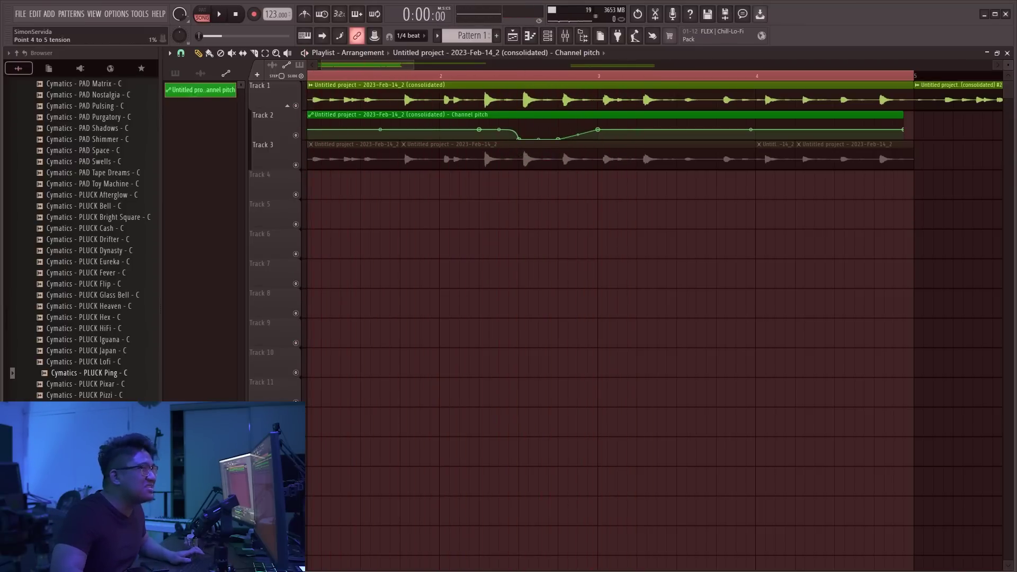
# Add a second pitch drop at bar 3 with a recovery point at 3:05 at about 42%, and copy that value
pyautogui.press('space')
pyautogui.scroll(3, 603, 141)
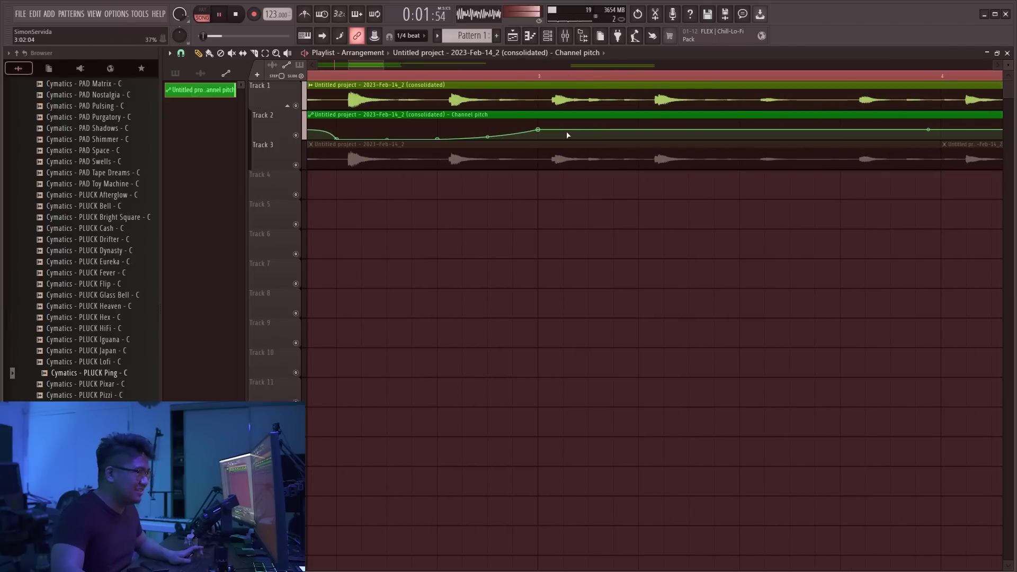
pyautogui.rightClick(554, 139)
pyautogui.rightClick(639, 132)
pyautogui.rightClick(640, 133)
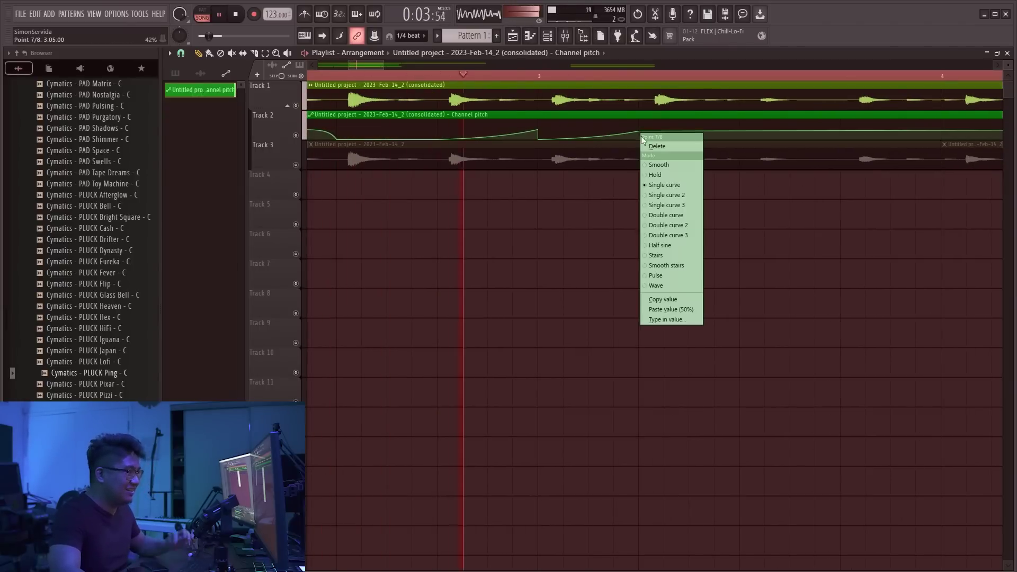
pyautogui.click(669, 300)
# Bend the pitch rise between bar 3 and 3:05 into a fast initial climb and audition it
pyautogui.press('space')
pyautogui.press('space')
pyautogui.moveTo(587, 136); pyautogui.dragTo(588, 137)
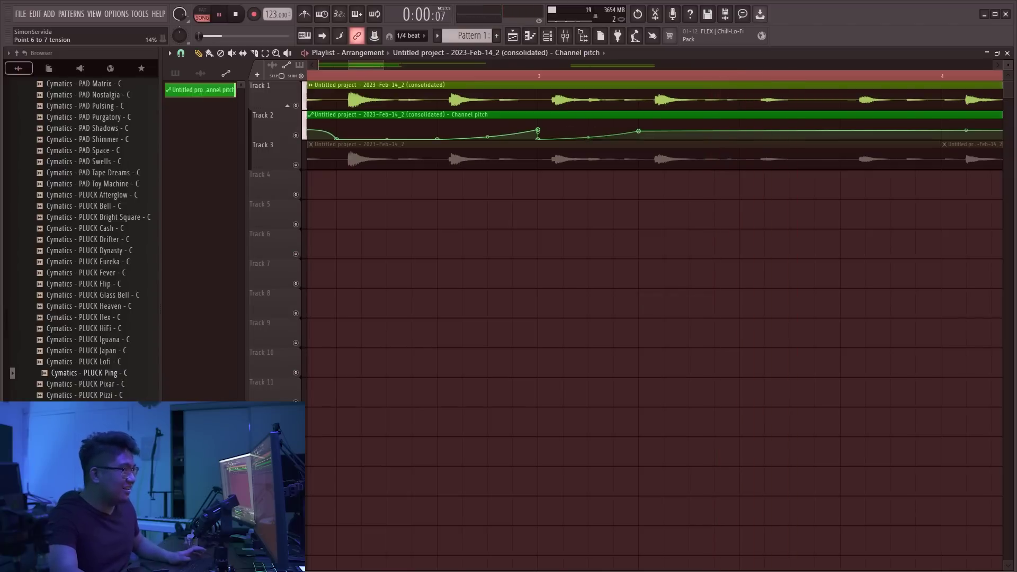
pyautogui.scroll(-3, 537, 131)
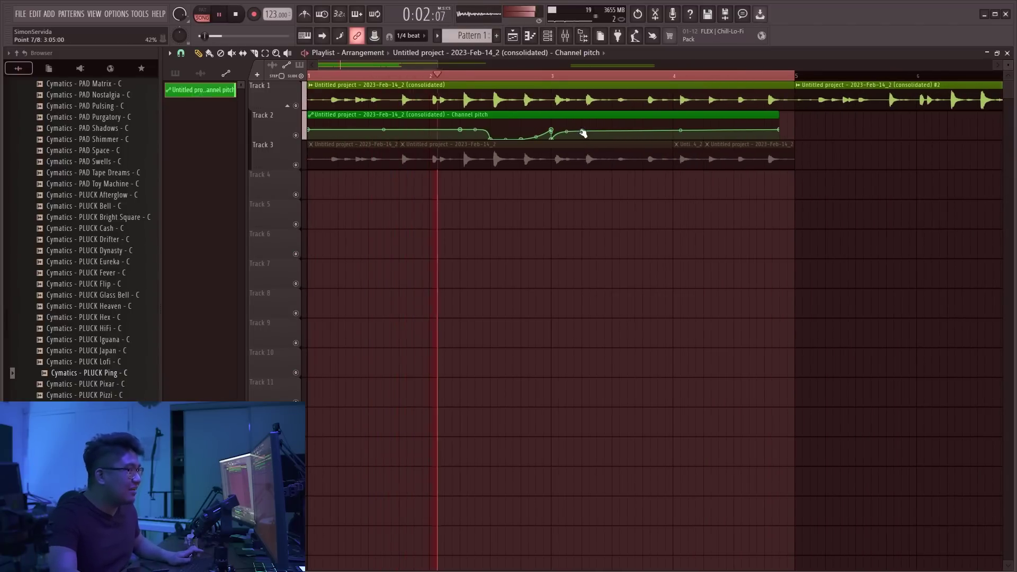
# Paste the copied value onto the pitch automation point at 3:05
pyautogui.rightClick(584, 133)
pyautogui.click(612, 309)
pyautogui.press('space')
pyautogui.scroll(3, 562, 137)
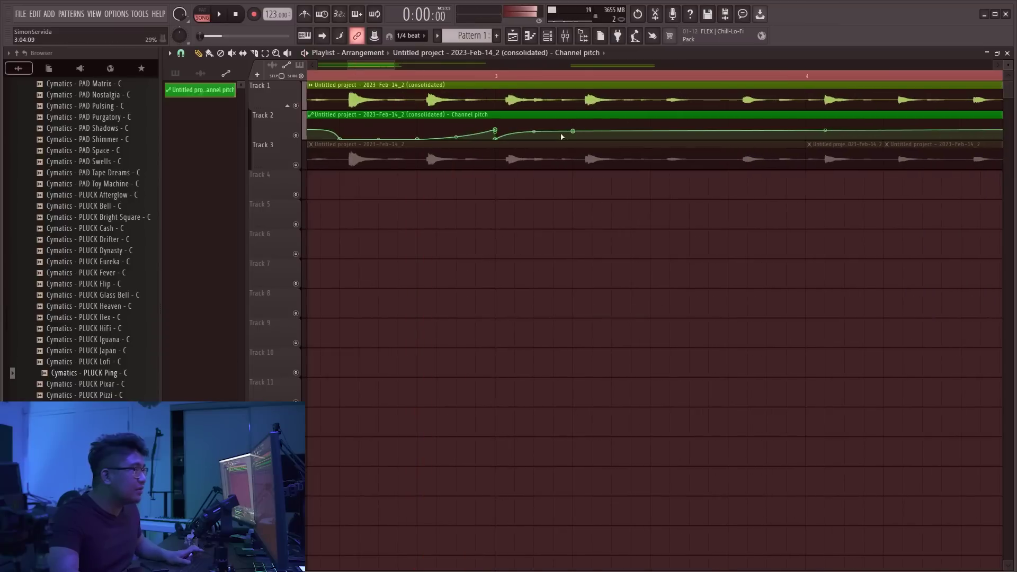
pyautogui.rightClick(496, 130)
# Check the first consolidated clip's channel pitch settings and copy the 50% value of the first automation point
pyautogui.keyDown('ctrl'); pyautogui.rightClick(450, 269); pyautogui.keyUp('ctrl')
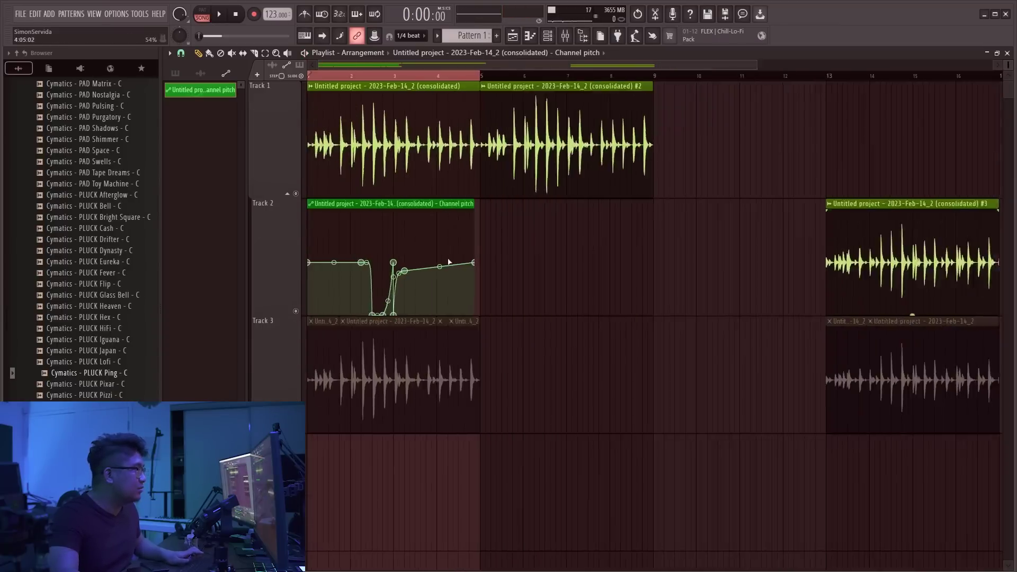
pyautogui.scroll(5, 309, 242)
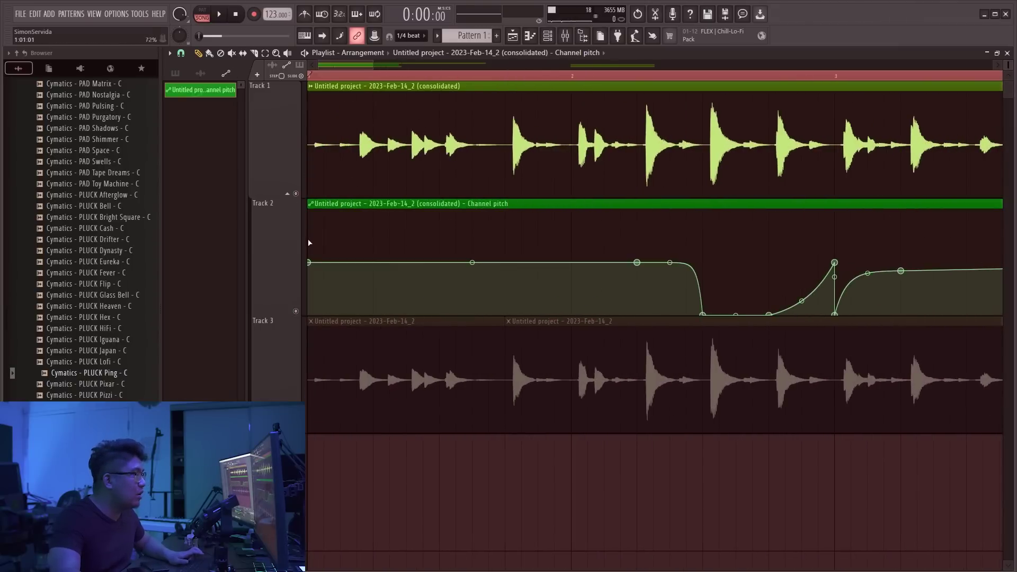
pyautogui.rightClick(310, 261)
pyautogui.click(343, 429)
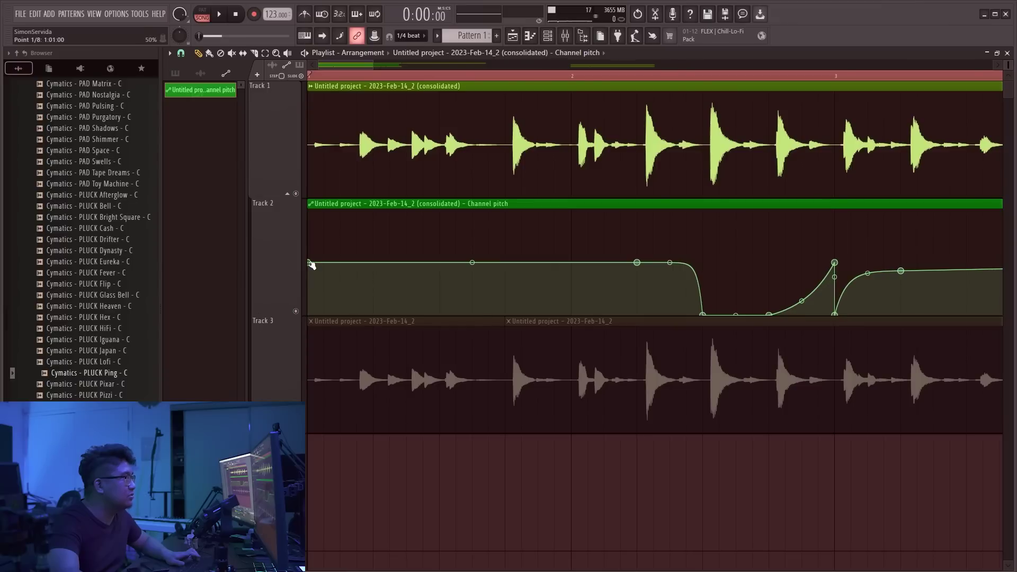
pyautogui.doubleClick(494, 133)
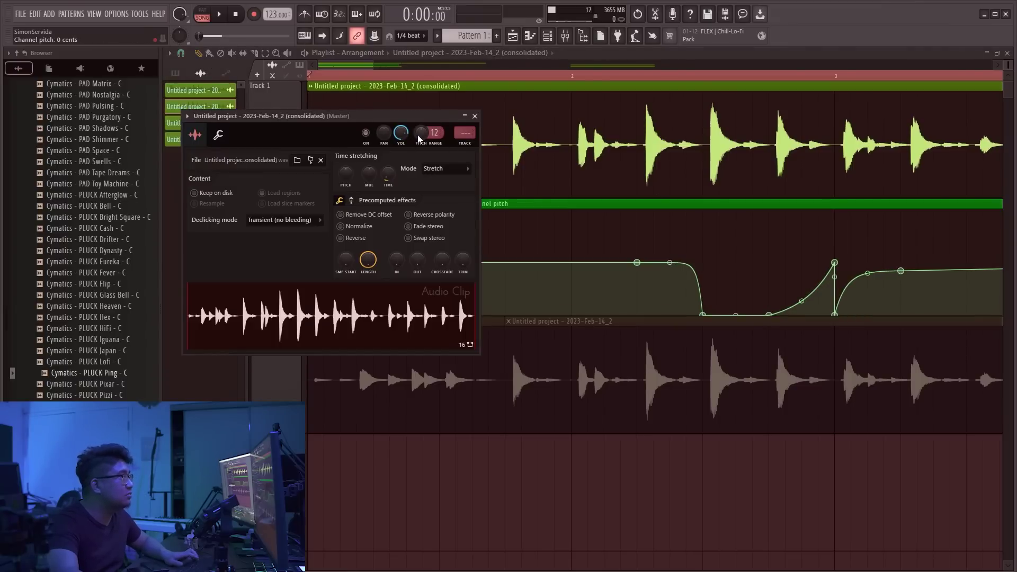
pyautogui.press('Escape')
pyautogui.rightClick(311, 262)
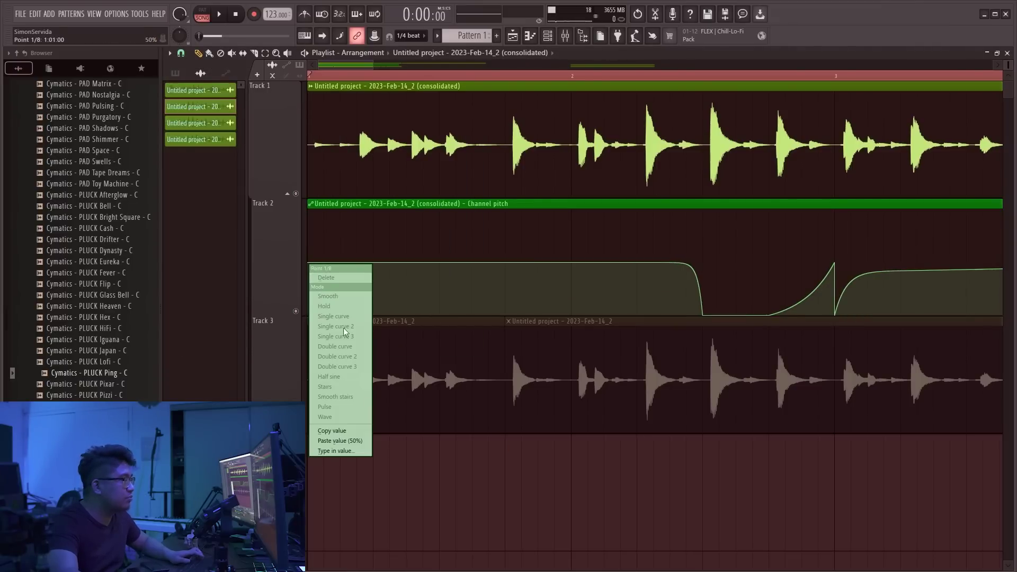
pyautogui.click(345, 435)
# Audition the loop and paste the copied 50% value onto the upper pitch automation point at bar 3
pyautogui.press('space')
pyautogui.scroll(-3, 435, 273)
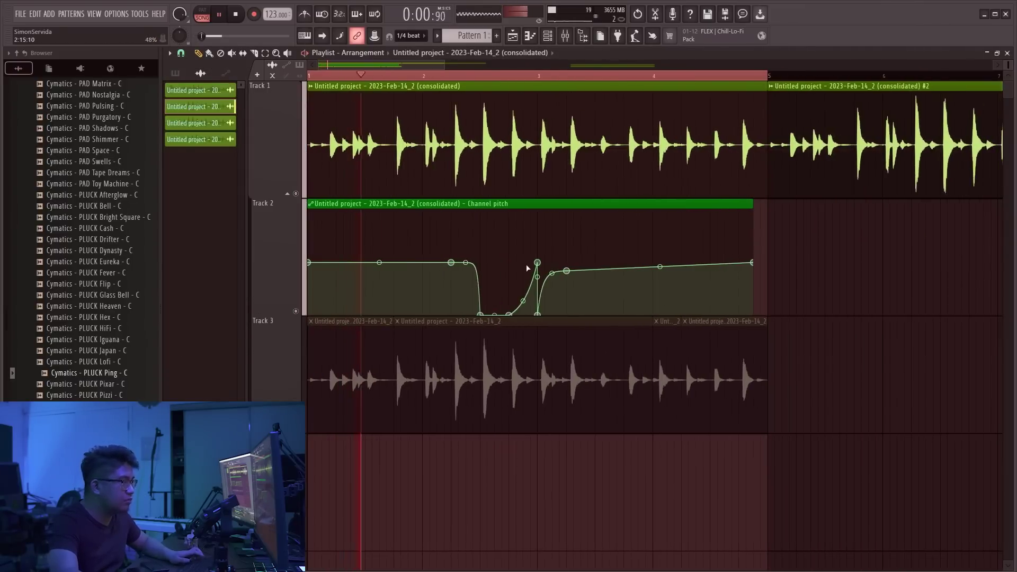
pyautogui.scroll(2, 521, 265)
pyautogui.rightClick(545, 263)
pyautogui.click(562, 444)
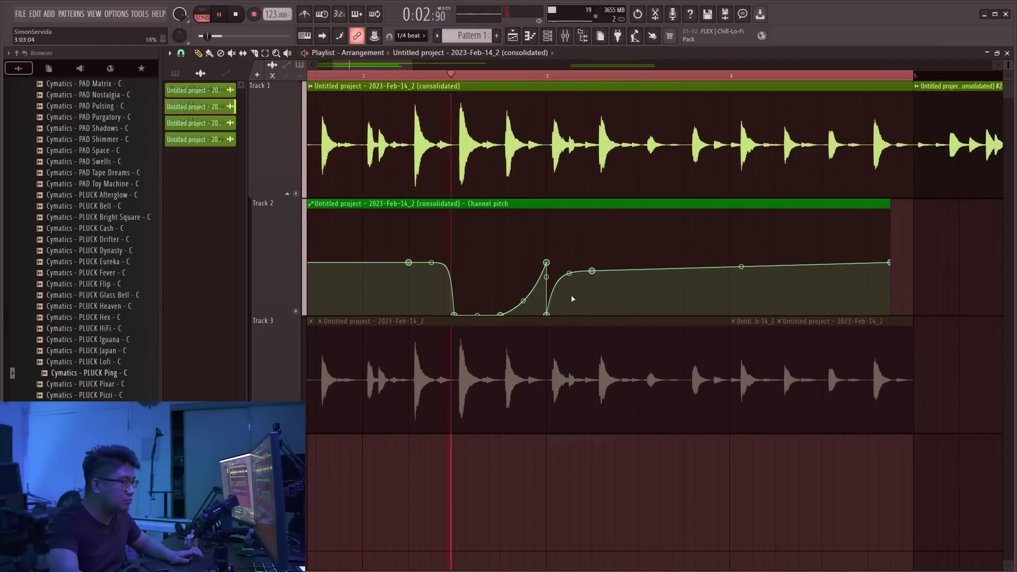
# Paste the copied 50% value onto the pitch automation point at 3:05 and extend the automation clip to bar 5
pyautogui.rightClick(592, 271)
pyautogui.click(620, 452)
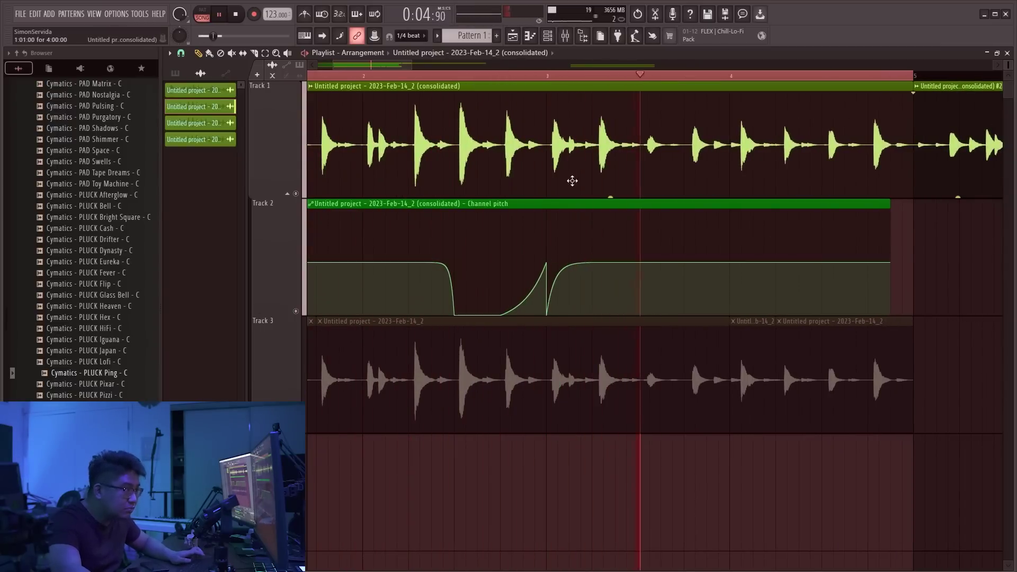
pyautogui.scroll(-2, 486, 104)
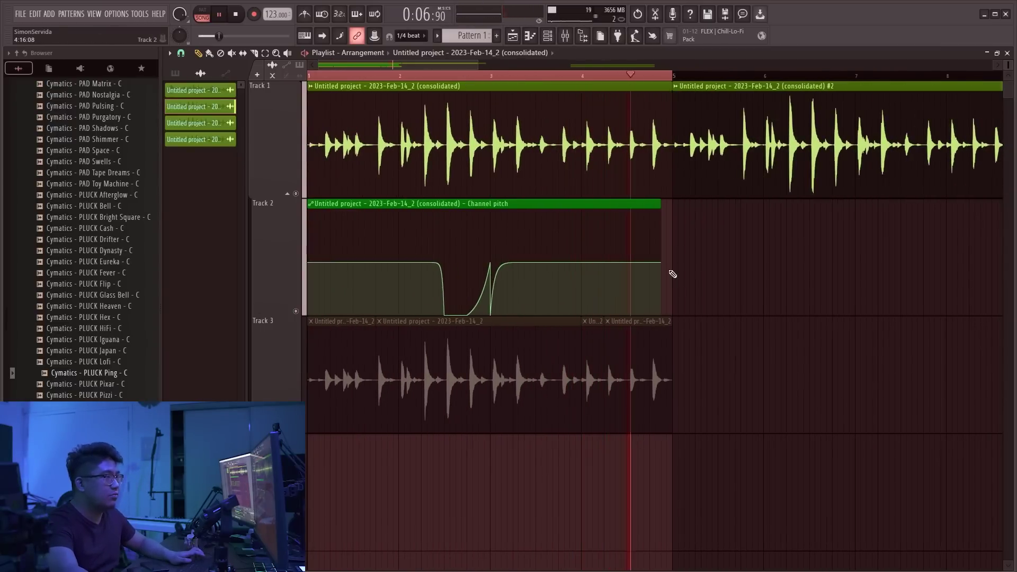
pyautogui.press('space')
pyautogui.moveTo(663, 264); pyautogui.dragTo(671, 263)
pyautogui.press('space')
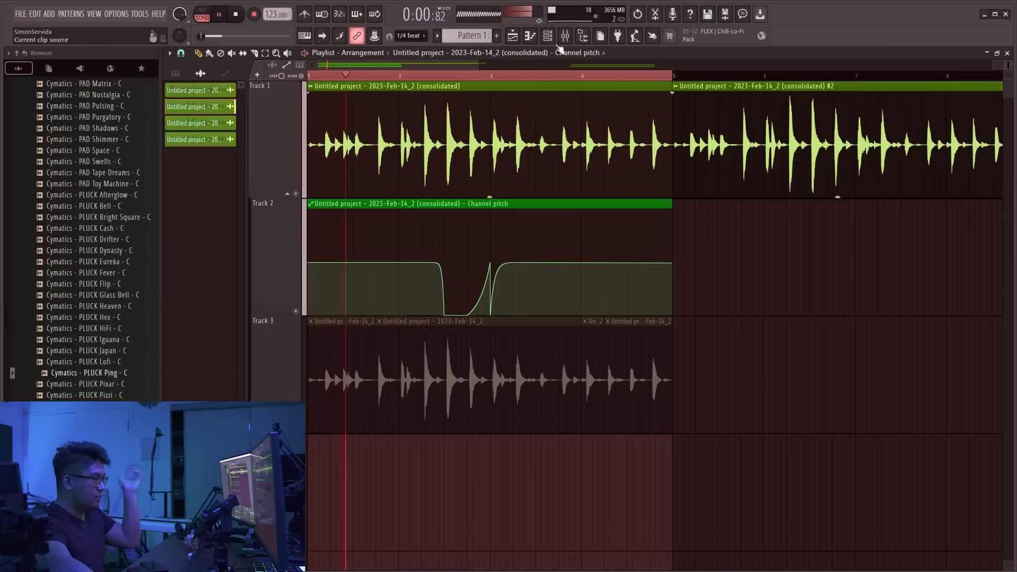
pyautogui.moveTo(586, 219)
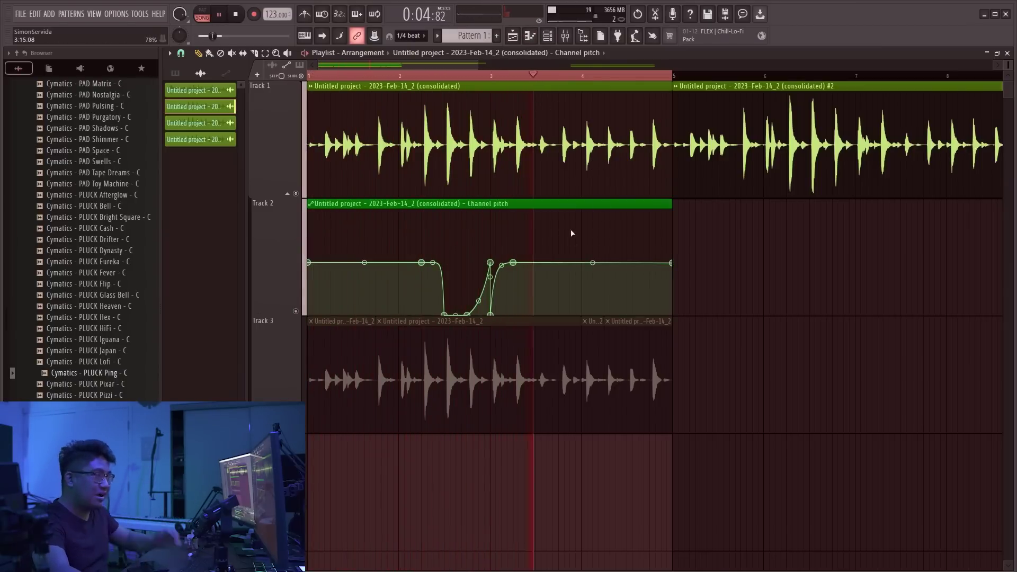
# Build a pitch spike to 100% at 3:15 between new automation points at 3:13 and bar 4, both given the copied 50% value
pyautogui.press('space')
pyautogui.scroll(4, 578, 204)
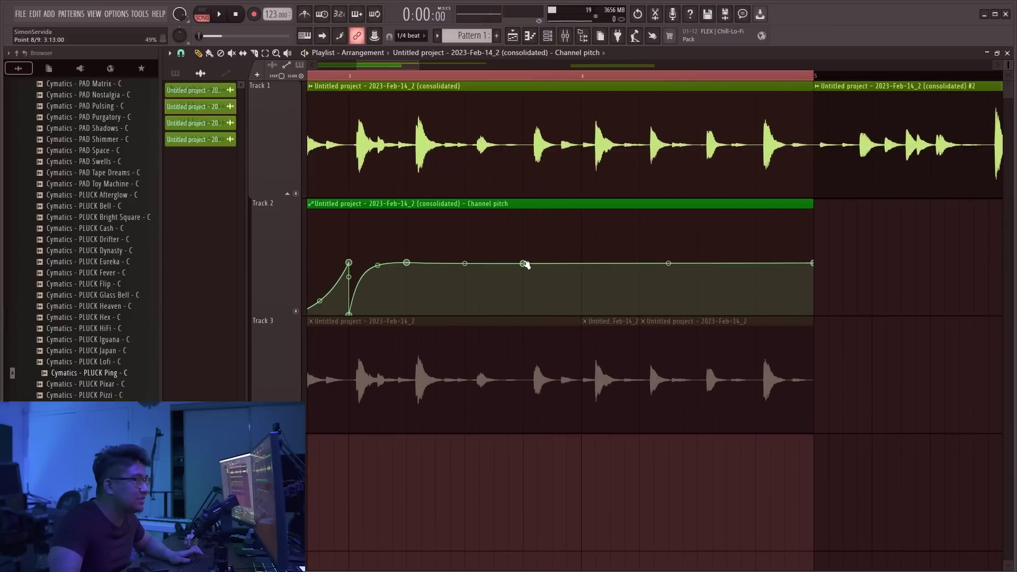
pyautogui.rightClick(523, 263)
pyautogui.click(556, 443)
pyautogui.rightClick(554, 215)
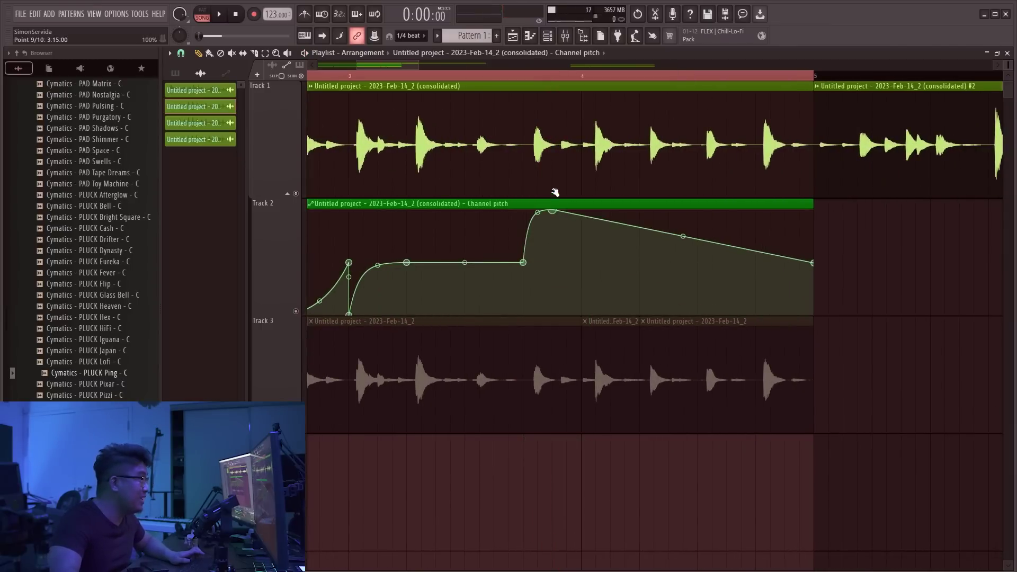
pyautogui.rightClick(582, 269)
pyautogui.rightClick(582, 268)
pyautogui.click(611, 448)
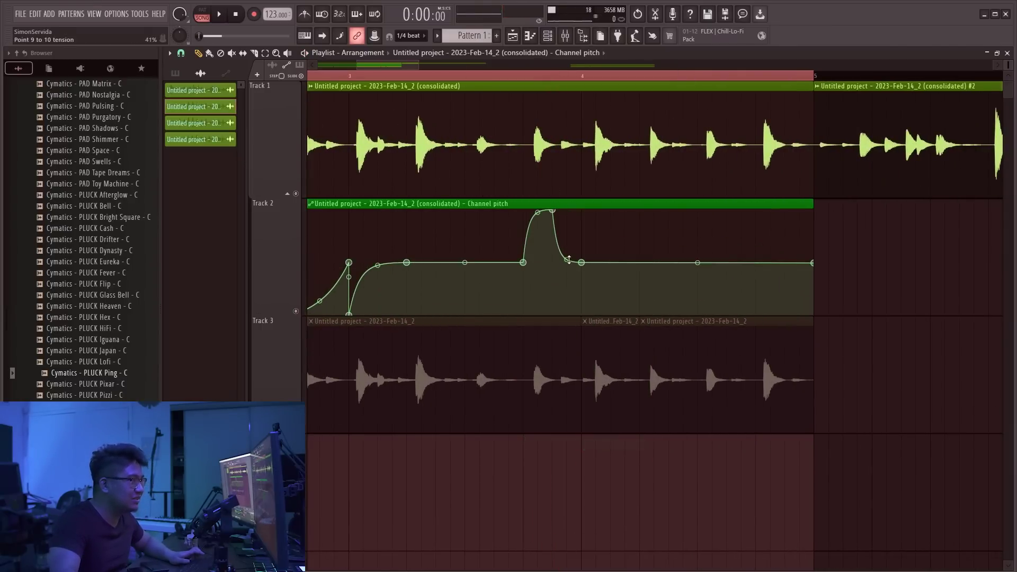
# Reshape the rising and falling curves of the pitch spike between 3:13 and bar 4 and audition the loop
pyautogui.press('space')
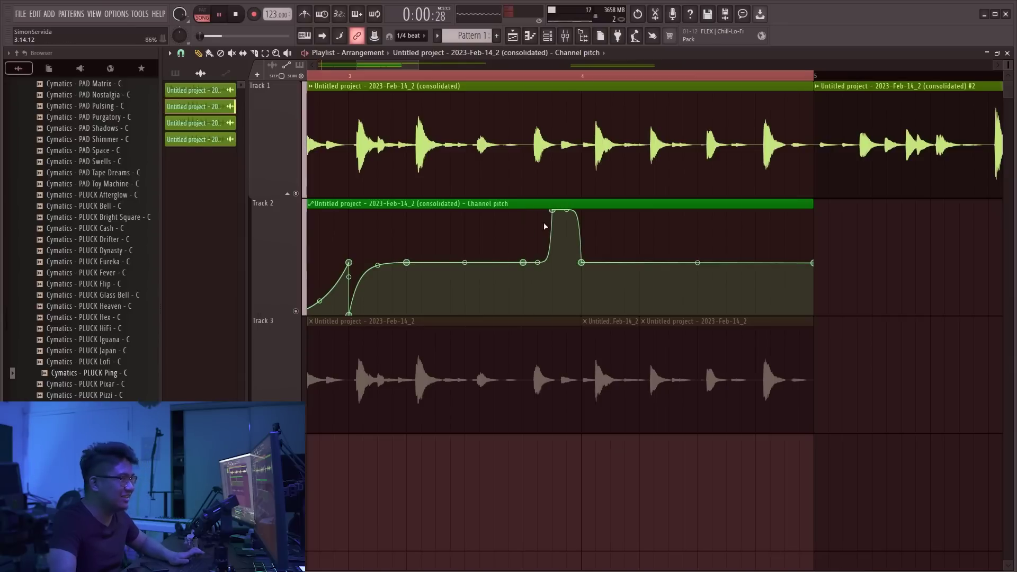
pyautogui.scroll(-2, 516, 206)
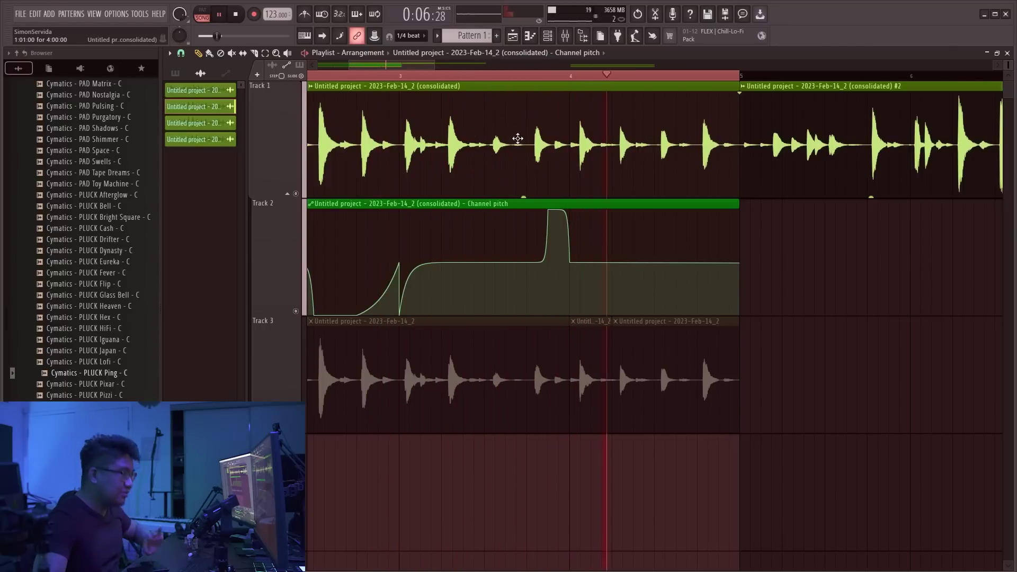
pyautogui.scroll(-5, 620, 236)
pyautogui.press('space')
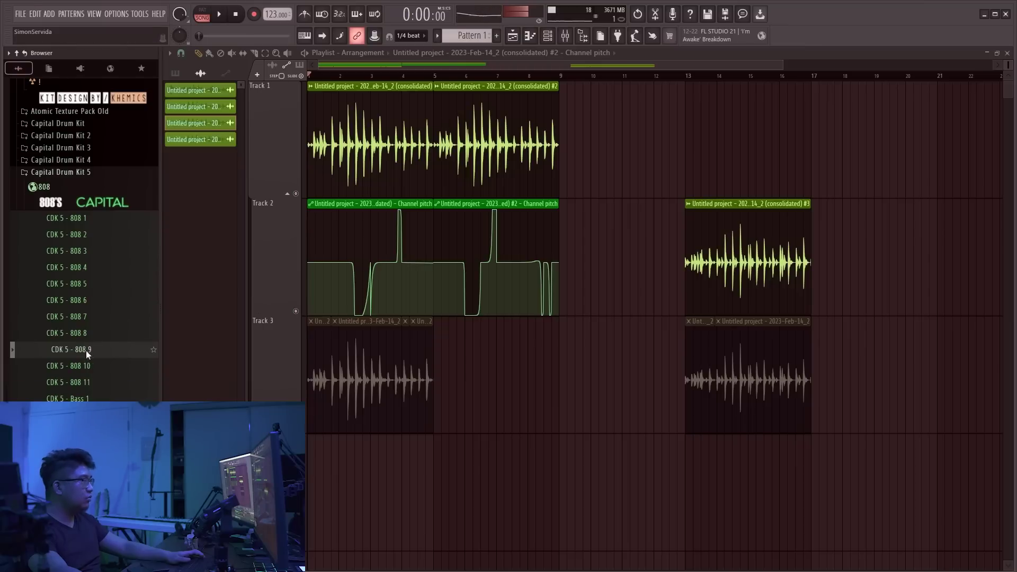
# Load the CDK 5 - 808 9 sample into a new channel and create Pattern 2
pyautogui.rightClick(87, 351)
pyautogui.click(113, 360)
pyautogui.press('Escape')
pyautogui.press('F4')
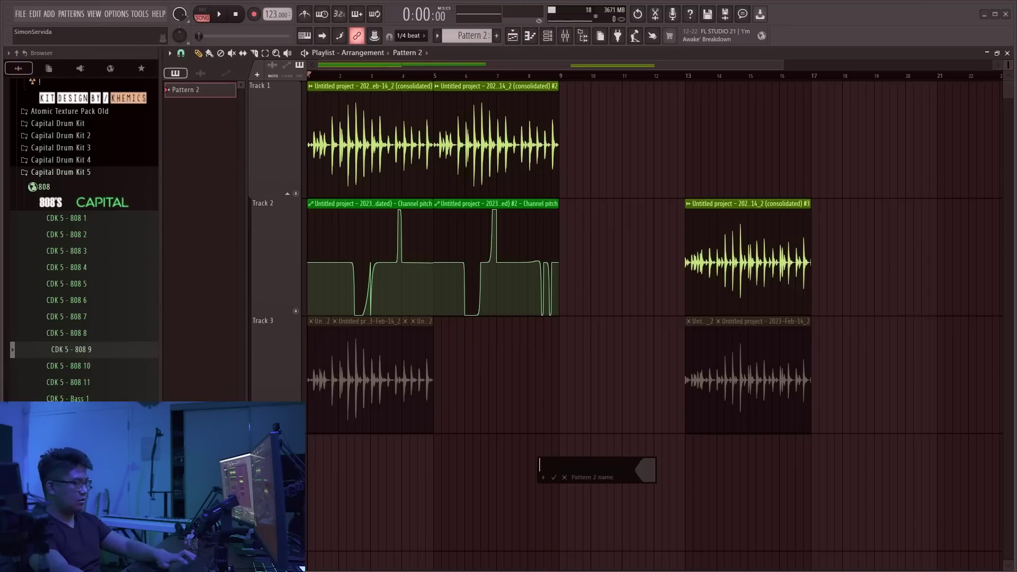
pyautogui.press('Return')
# Place A5 notes at bar 1 and 1:13 in the piano roll of CDK 5 - 808 9 and audition them with the melody
pyautogui.click(548, 36)
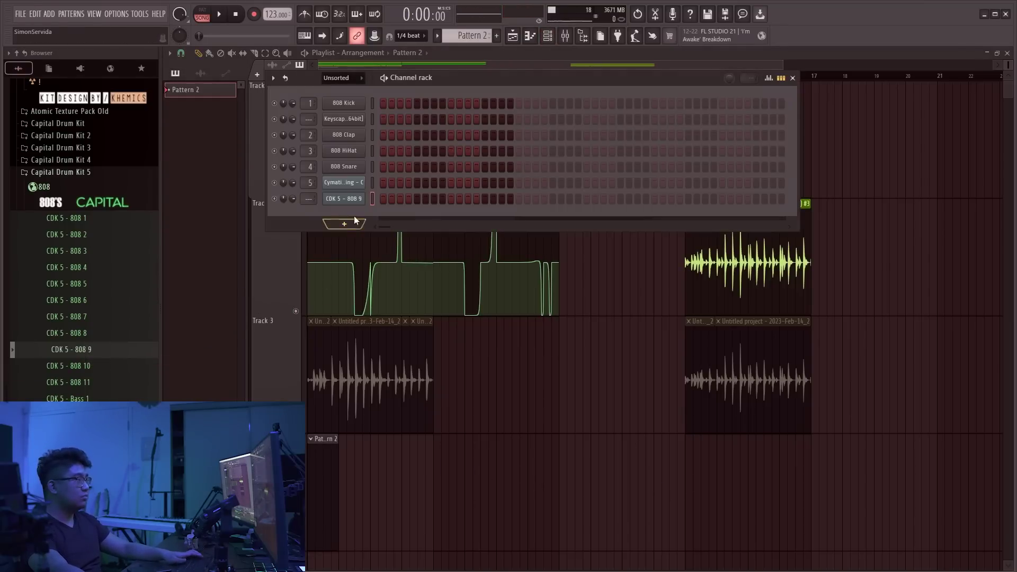
pyautogui.rightClick(356, 198)
pyautogui.click(382, 197)
pyautogui.click(210, 252)
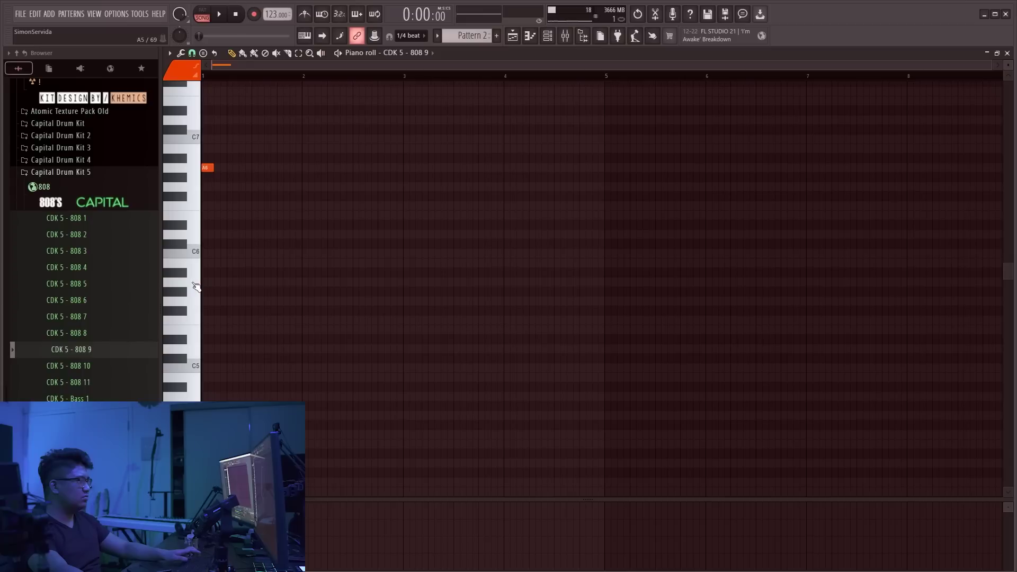
pyautogui.rightClick(210, 168)
pyautogui.press('space')
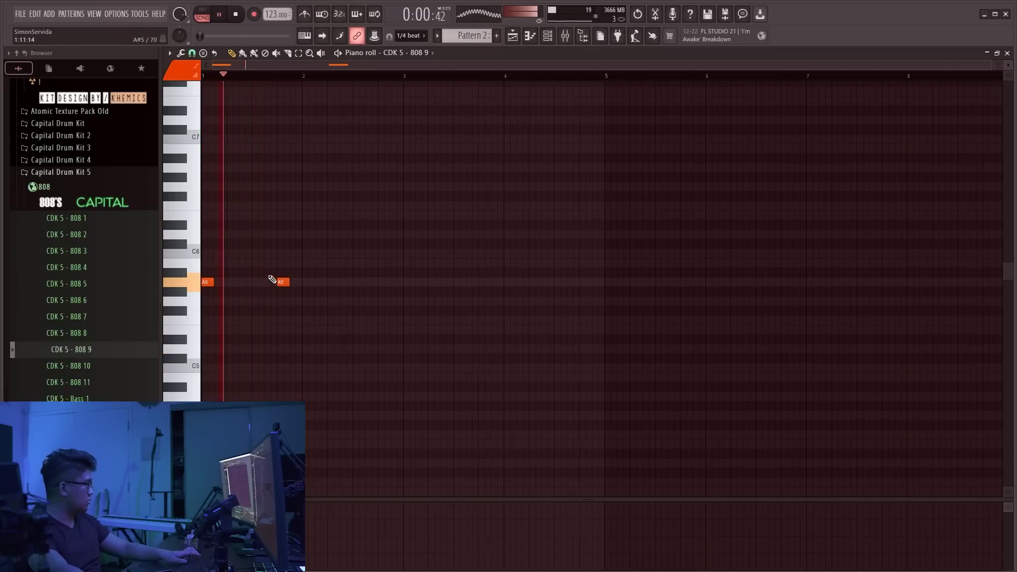
pyautogui.hotkey('ctrl', 'a')
pyautogui.scroll(5, 231, 247)
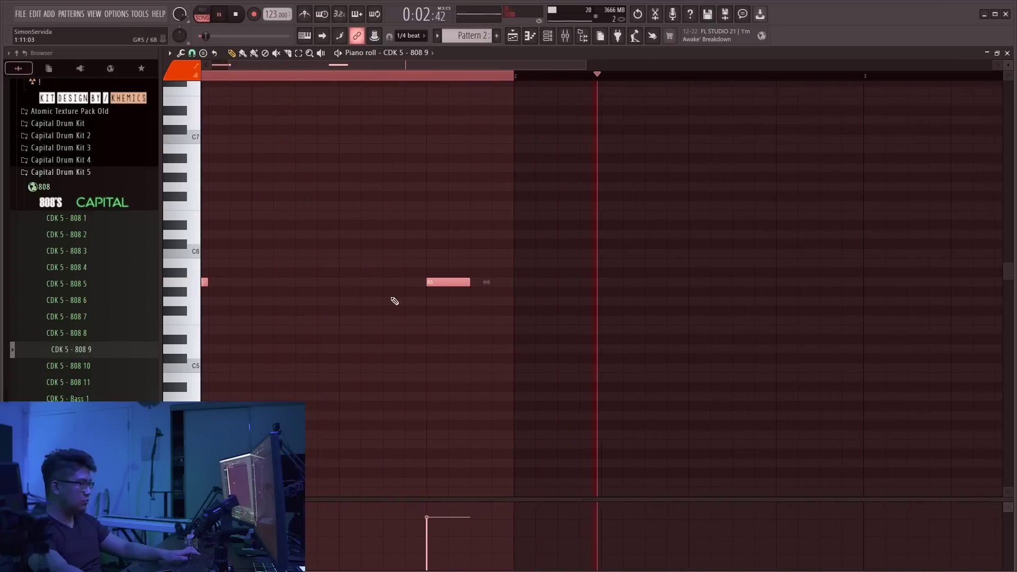
pyautogui.scroll(-3, 466, 317)
pyautogui.press('space')
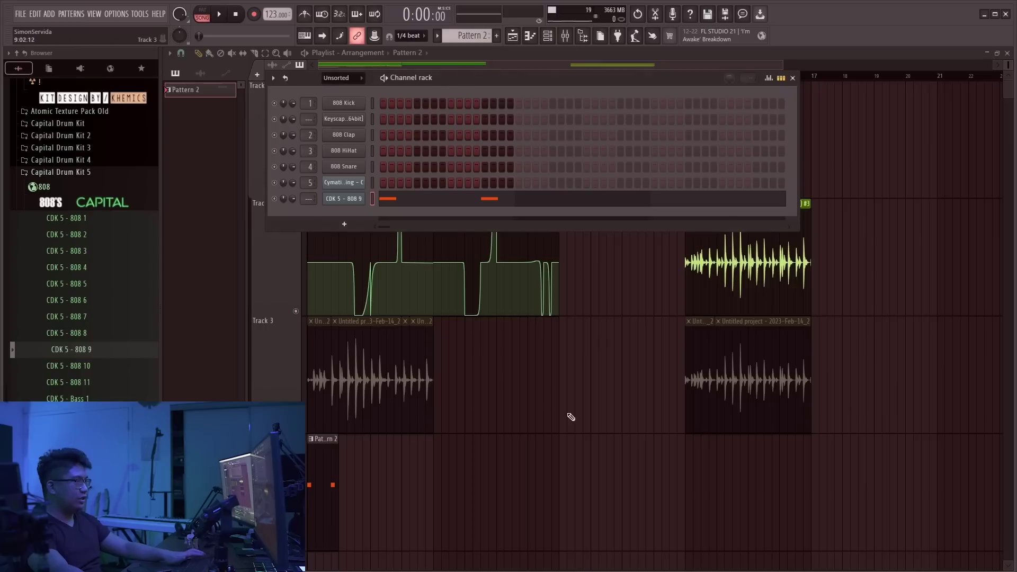
# Check the pitch shift setting of the first consolidated clip
pyautogui.press('F6')
pyautogui.doubleClick(363, 196)
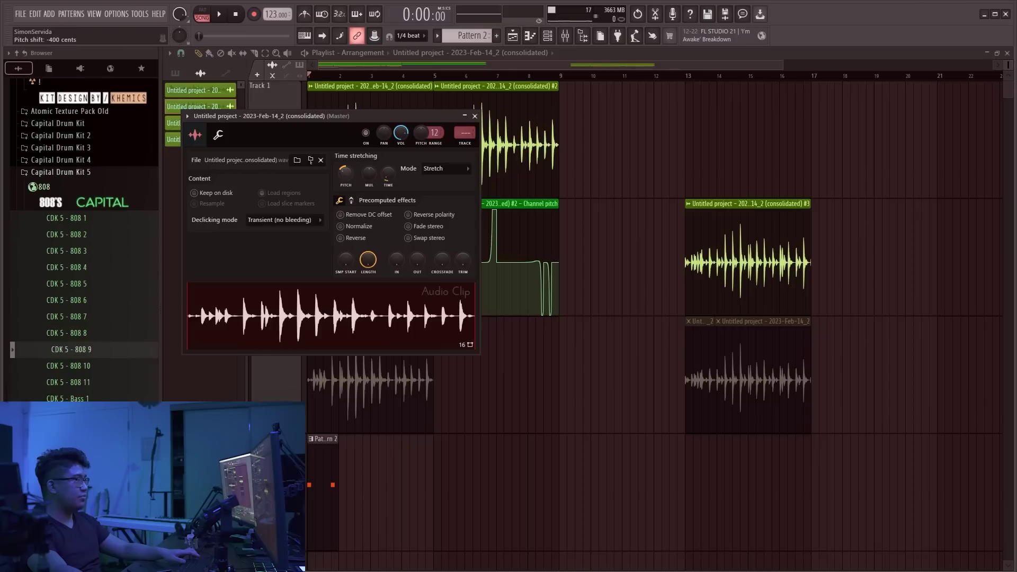
pyautogui.press('Escape')
# Transpose both 808 notes in Pattern 2 down to F5 and audition them against the melody in the playlist
pyautogui.doubleClick(329, 489)
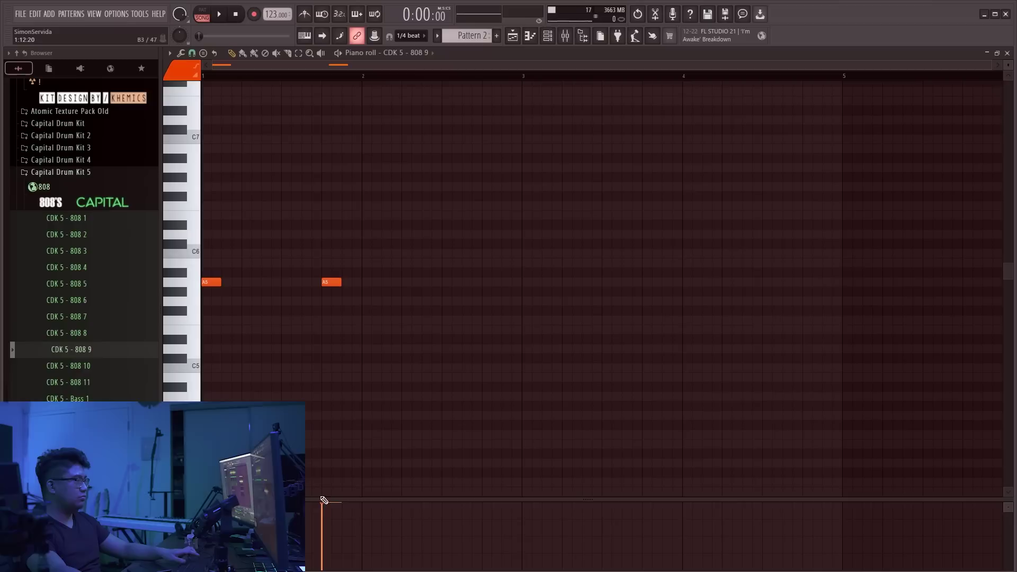
pyautogui.hotkey('ctrl', 'a')
pyautogui.press('Down')
pyautogui.press('space')
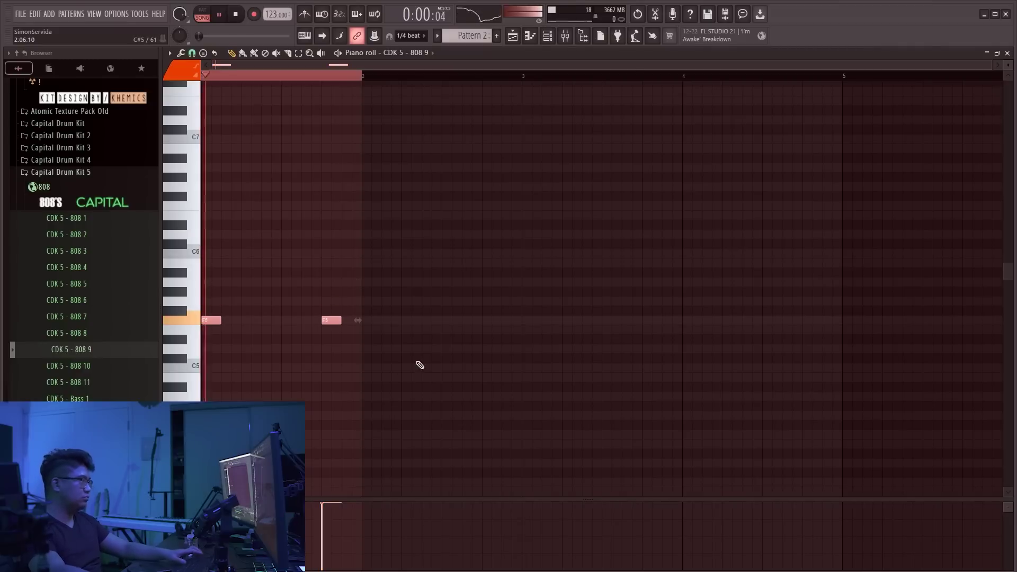
pyautogui.press('F5')
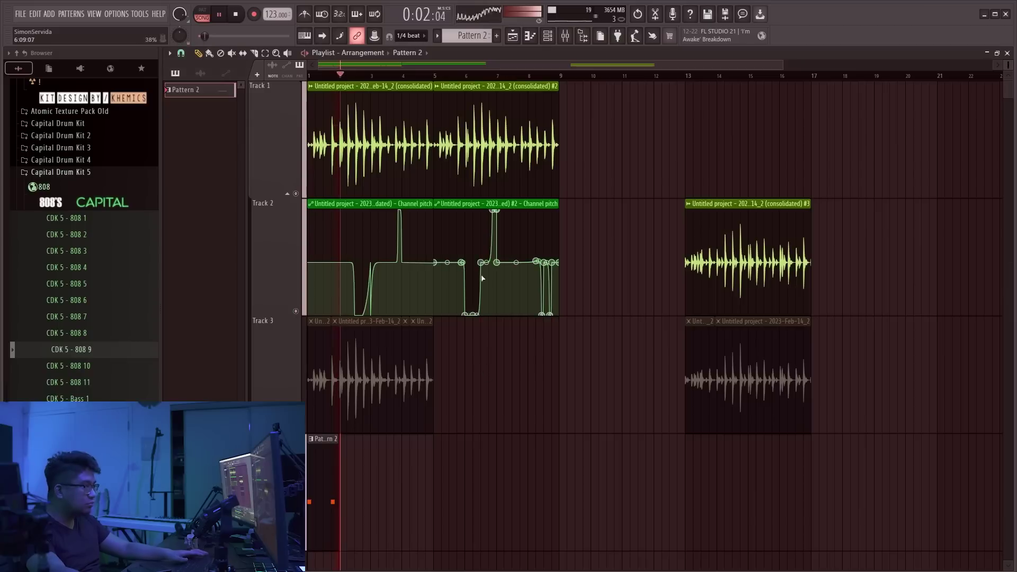
# Compare the pitch shift settings of the first and second consolidated clips
pyautogui.doubleClick(494, 167)
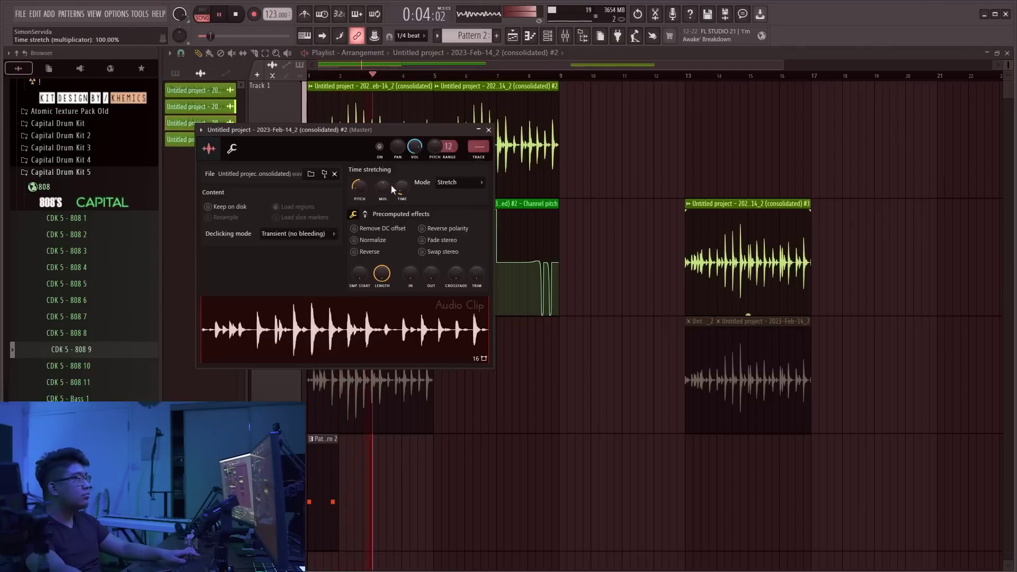
pyautogui.press('Escape')
pyautogui.doubleClick(319, 170)
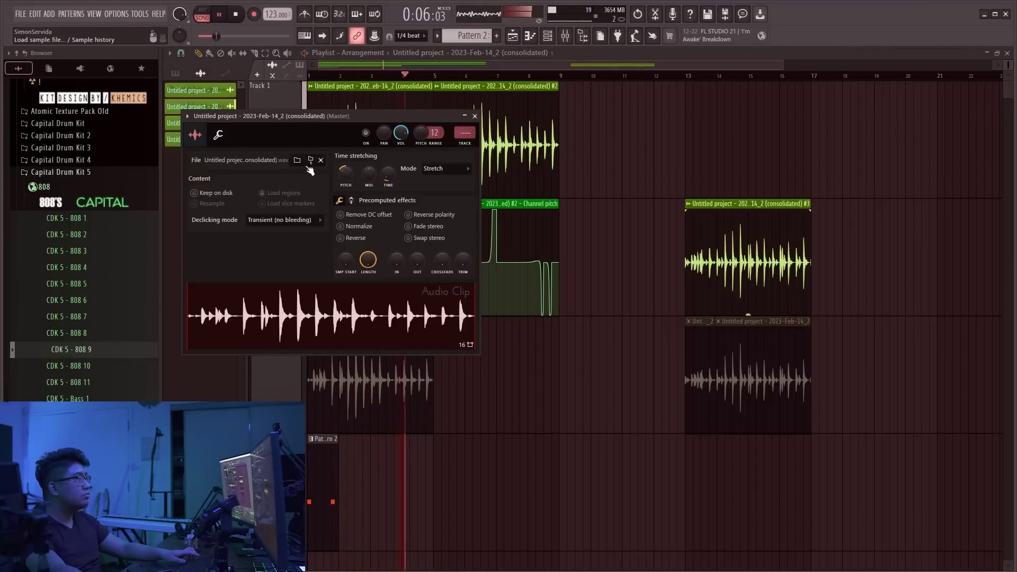
pyautogui.press('Escape')
pyautogui.doubleClick(458, 167)
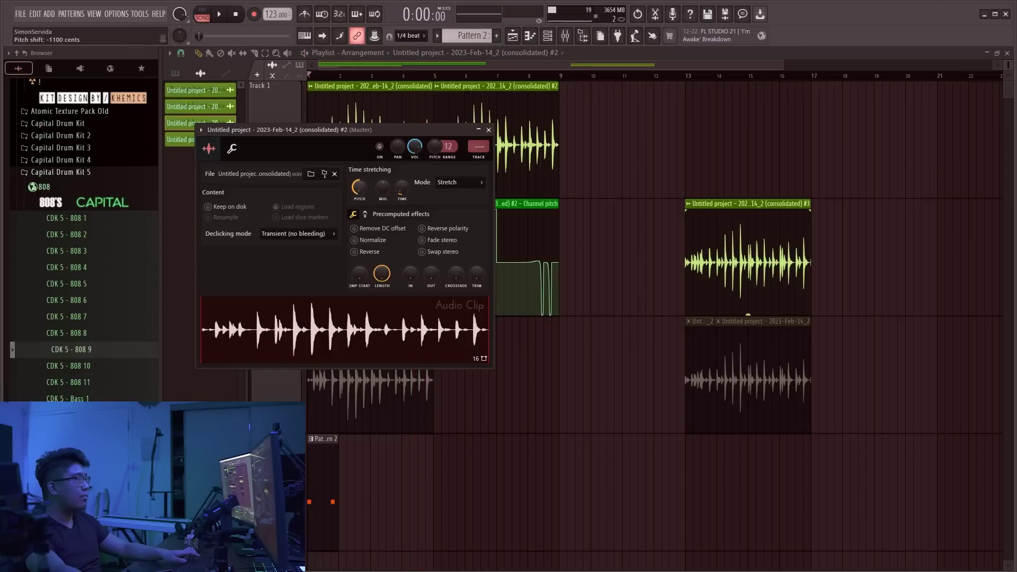
pyautogui.press('Escape')
# Replace the second 808 note with an F5 at bar 3 and a B4 at bar 5, and play the result
pyautogui.doubleClick(329, 488)
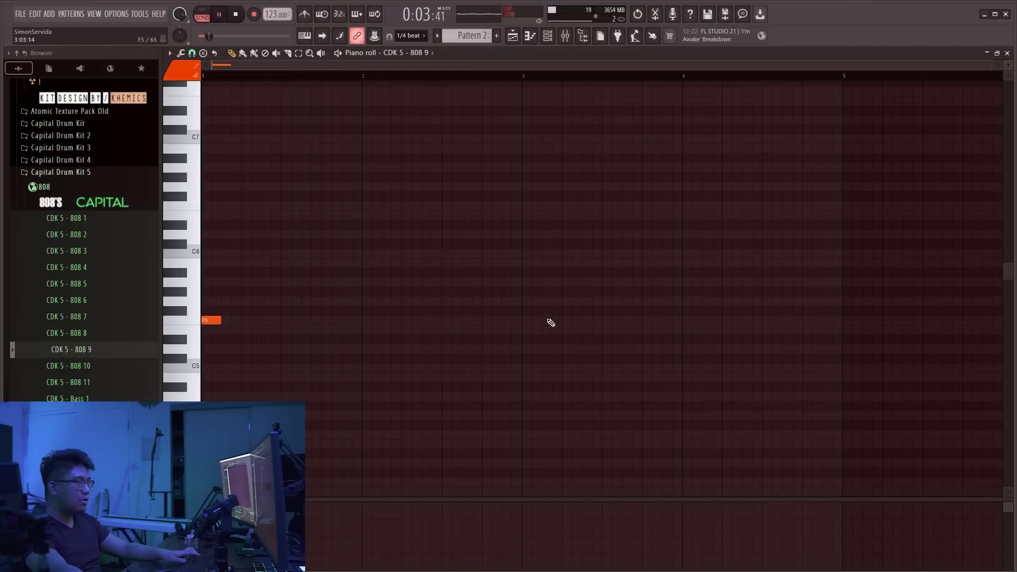
pyautogui.scroll(-1, 651, 335)
pyautogui.hotkey('ctrl', 'a')
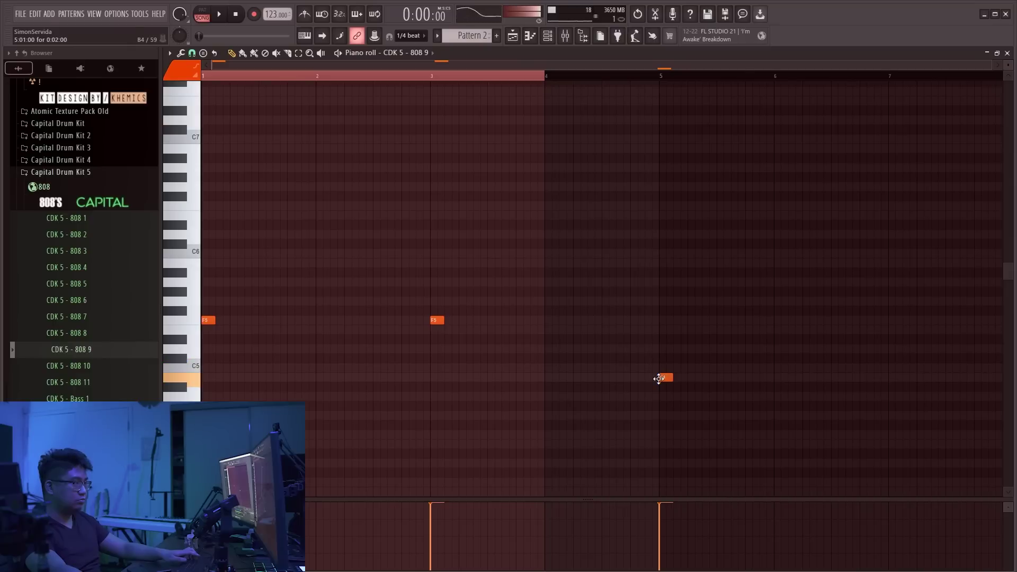
pyautogui.press('space')
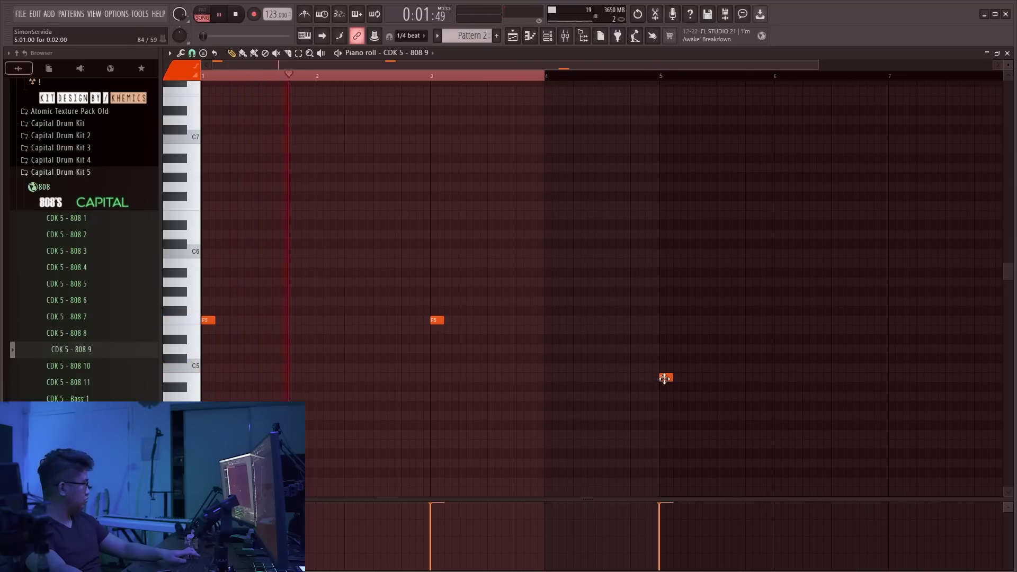
# Lower the 808 note at bar 5 to A#4 and add a matching A#4 note at bar 7
pyautogui.moveTo(664, 378); pyautogui.dragTo(660, 390)
pyautogui.scroll(-1, 505, 375)
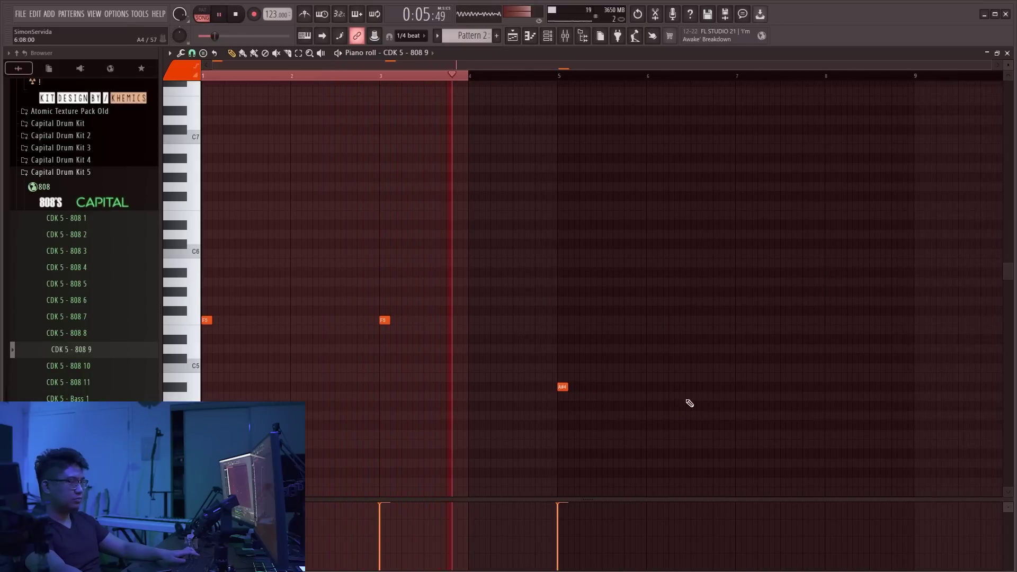
pyautogui.click(737, 387)
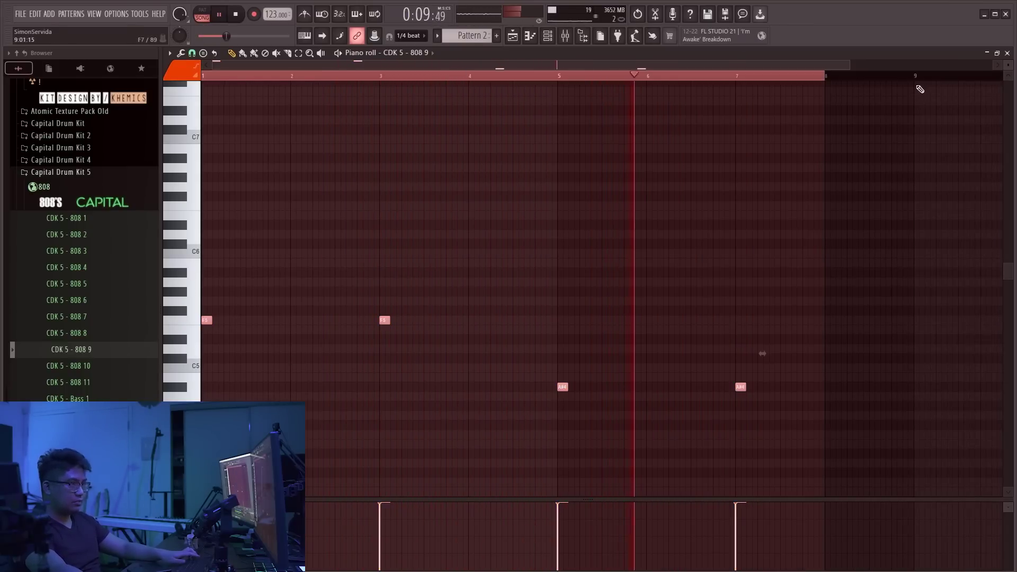
# Extend the piano roll time selection to bar 9 and audition the arrangement from bar 5 with the metronome on
pyautogui.moveTo(916, 86); pyautogui.dragTo(915, 83)
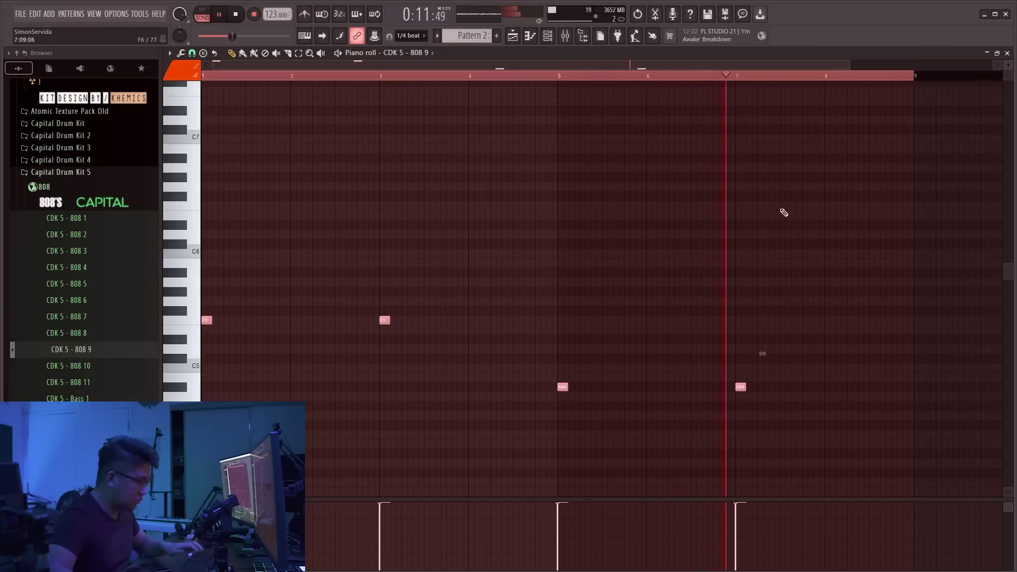
pyautogui.press('F5')
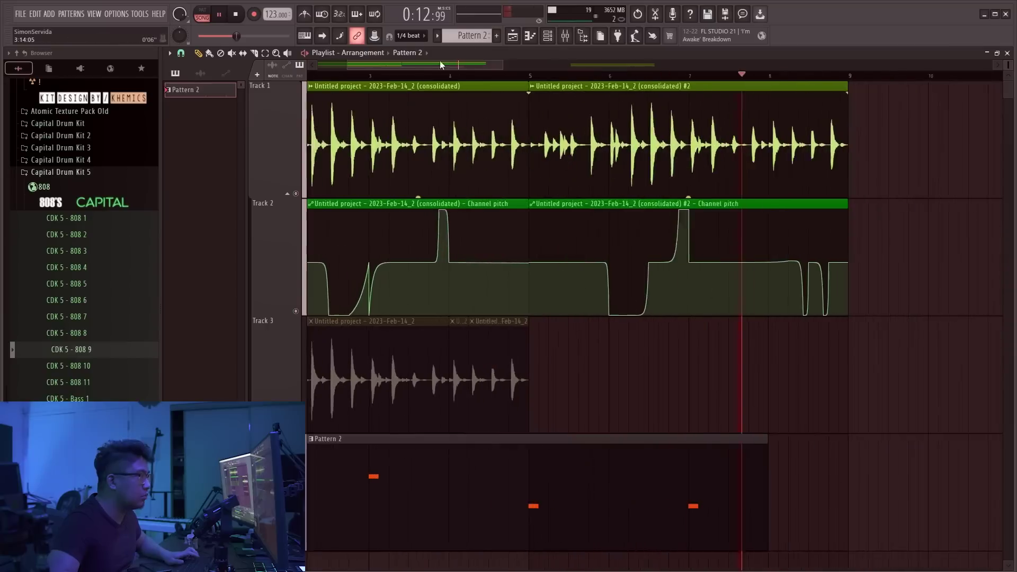
pyautogui.press('space')
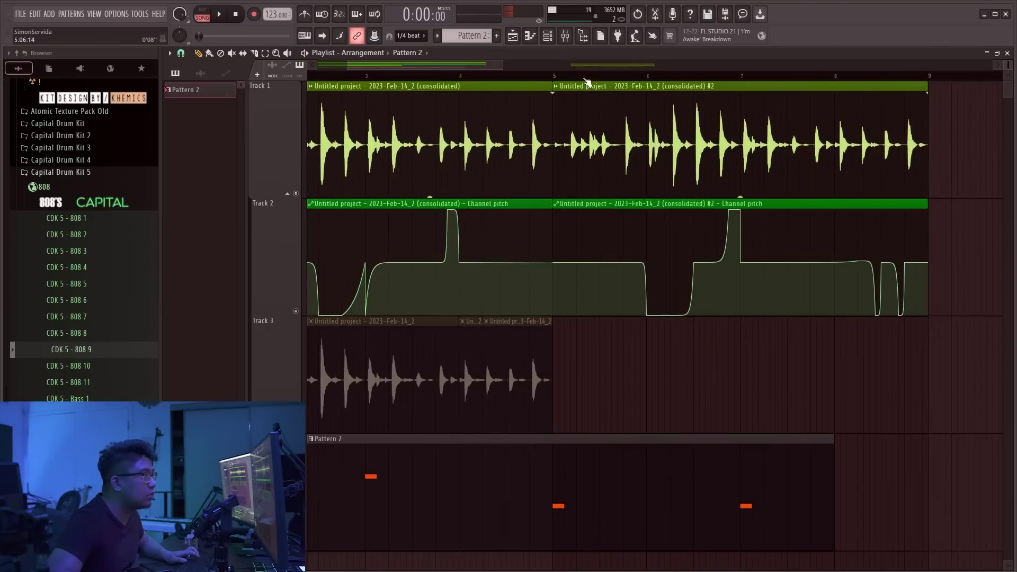
pyautogui.press('space')
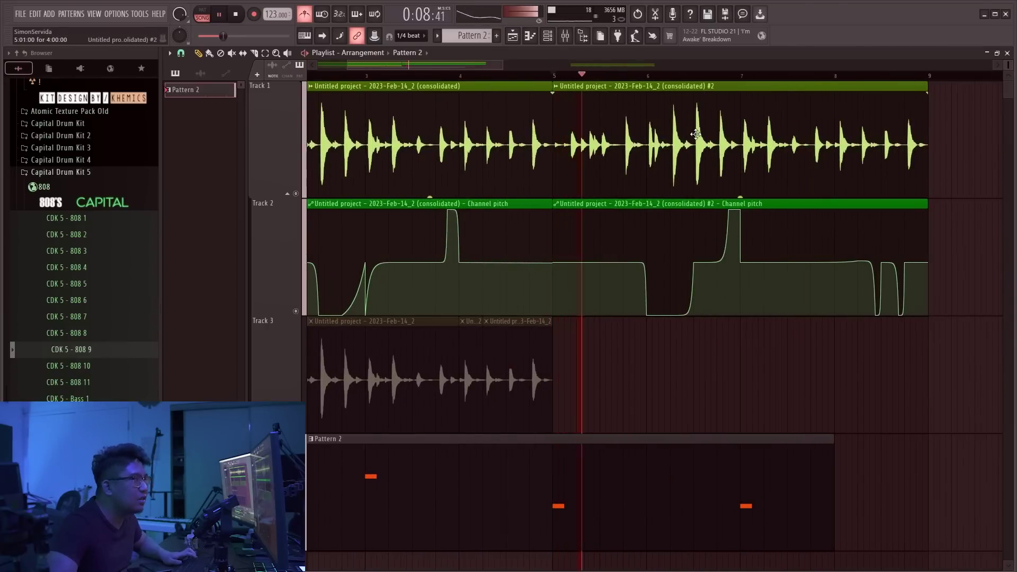
pyautogui.scroll(3, 724, 142)
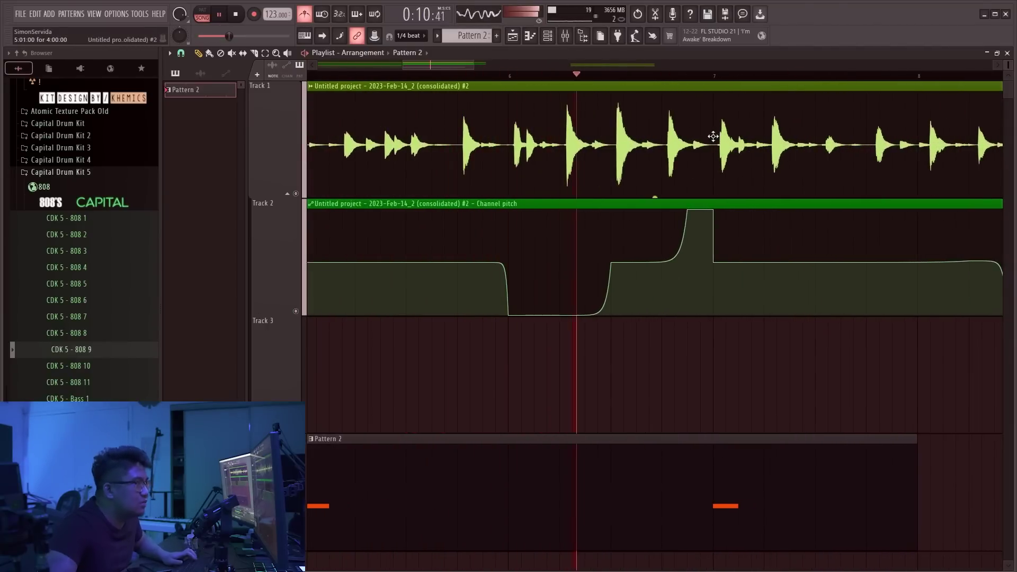
pyautogui.press('space')
# Add an F5 808 note at 2:09, slice it into two equal halves, and audition the pattern
pyautogui.scroll(2, 559, 170)
pyautogui.press('c')
pyautogui.click(490, 153)
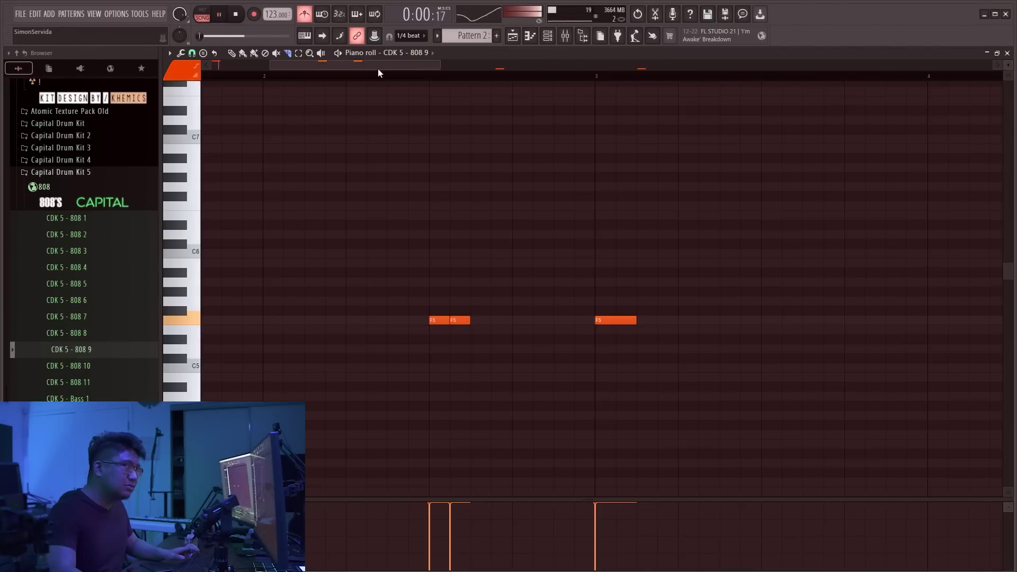
pyautogui.moveTo(377, 68); pyautogui.dragTo(233, 71)
pyautogui.scroll(-3, 426, 234)
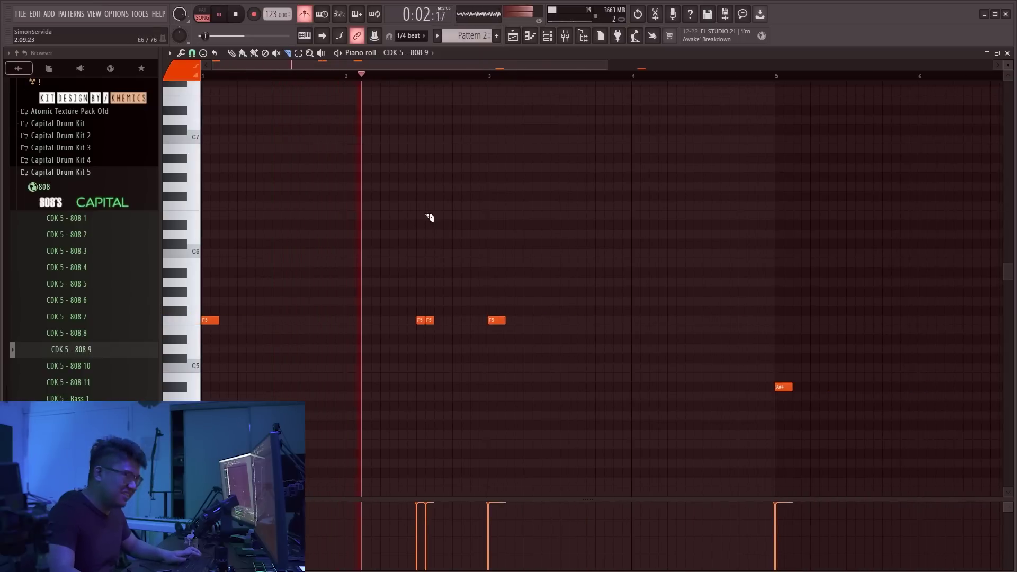
# Set the CDK 5 - 808 9 channel to cut itself when retriggered, using cut group 3, and check its envelope settings
pyautogui.click(548, 38)
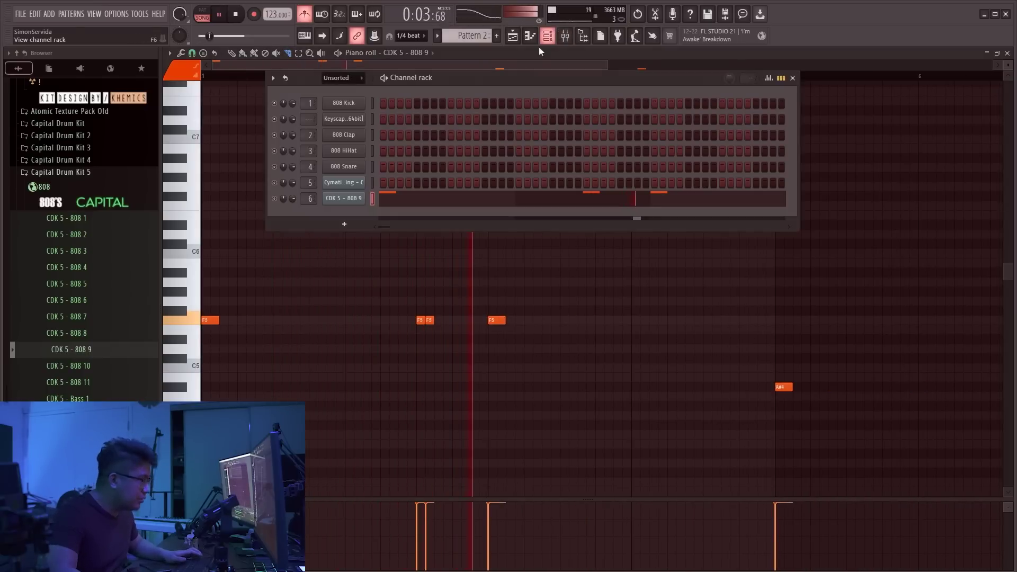
pyautogui.click(343, 198)
pyautogui.click(297, 206)
pyautogui.click(310, 204)
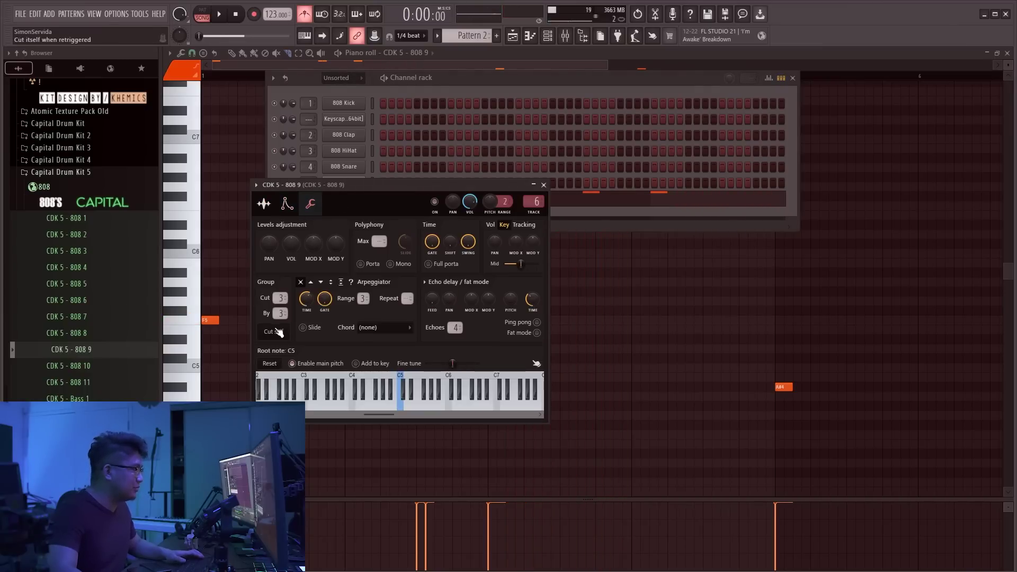
pyautogui.click(287, 205)
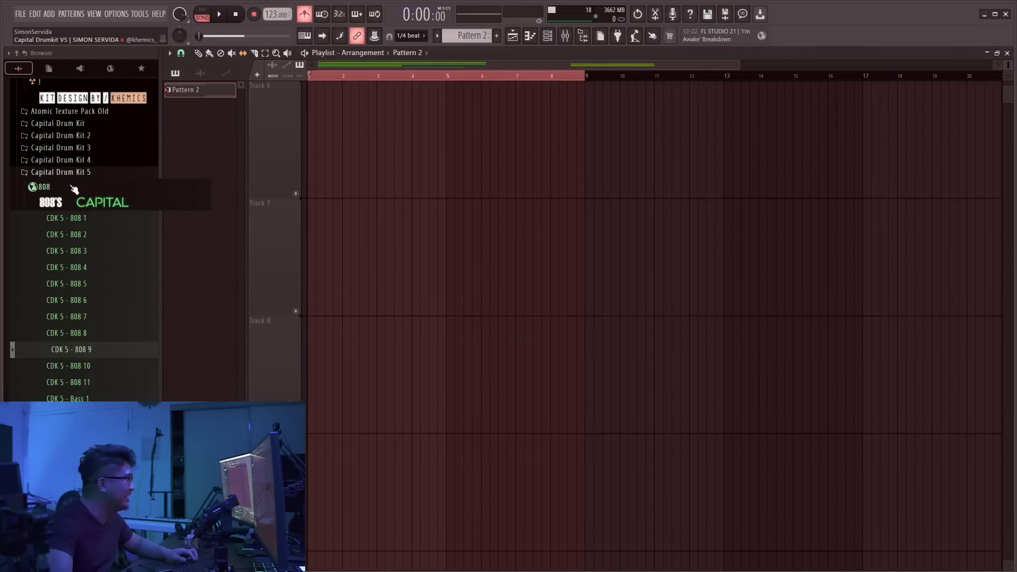
# Browse to the Claps folder of Capital Drum Kit 4 and pick the CDK4 - Ashy Clap 2 sample
pyautogui.click(72, 174)
pyautogui.click(78, 259)
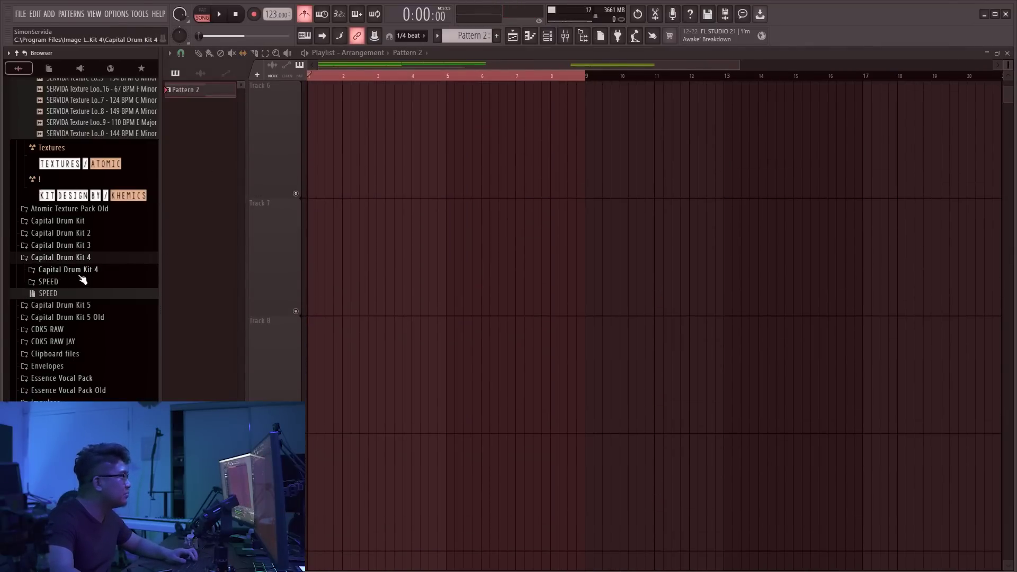
pyautogui.click(79, 270)
pyautogui.click(77, 297)
pyautogui.click(77, 297)
pyautogui.click(55, 327)
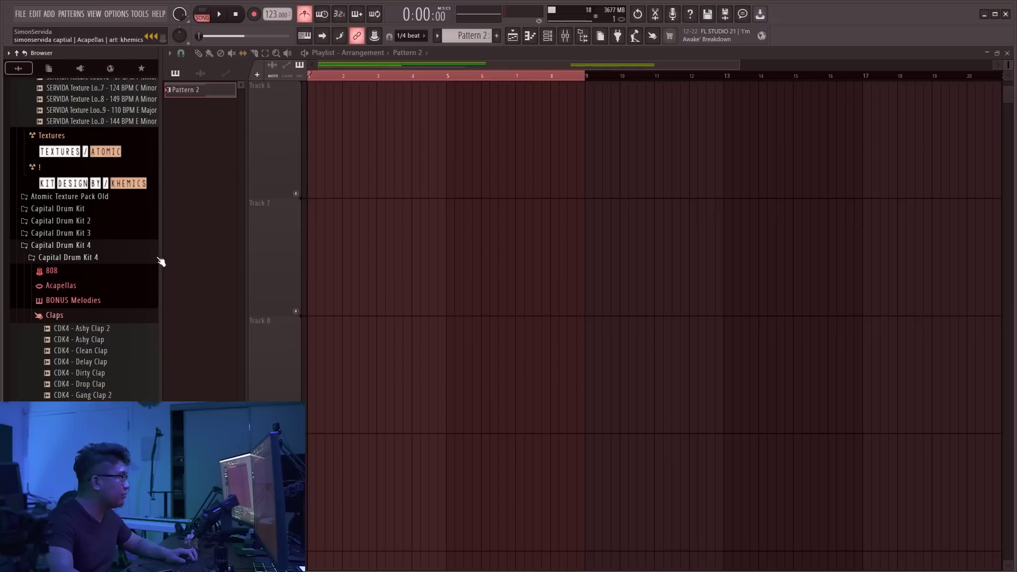
pyautogui.click(90, 329)
# Place the Ashy Clap 2 sample on Track 6 at beat 3 of bar 1 and start playback
pyautogui.moveTo(373, 158); pyautogui.dragTo(332, 157)
pyautogui.scroll(4, 277, 157)
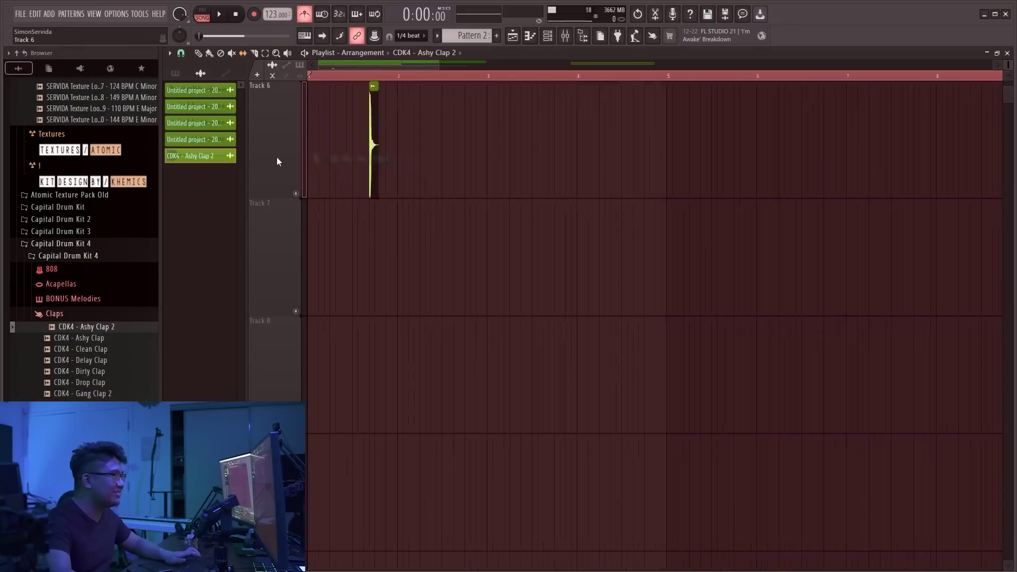
pyautogui.scroll(1, 539, 199)
pyautogui.rightClick(501, 227)
pyautogui.press('space')
pyautogui.click(439, 261)
pyautogui.scroll(-3, 439, 262)
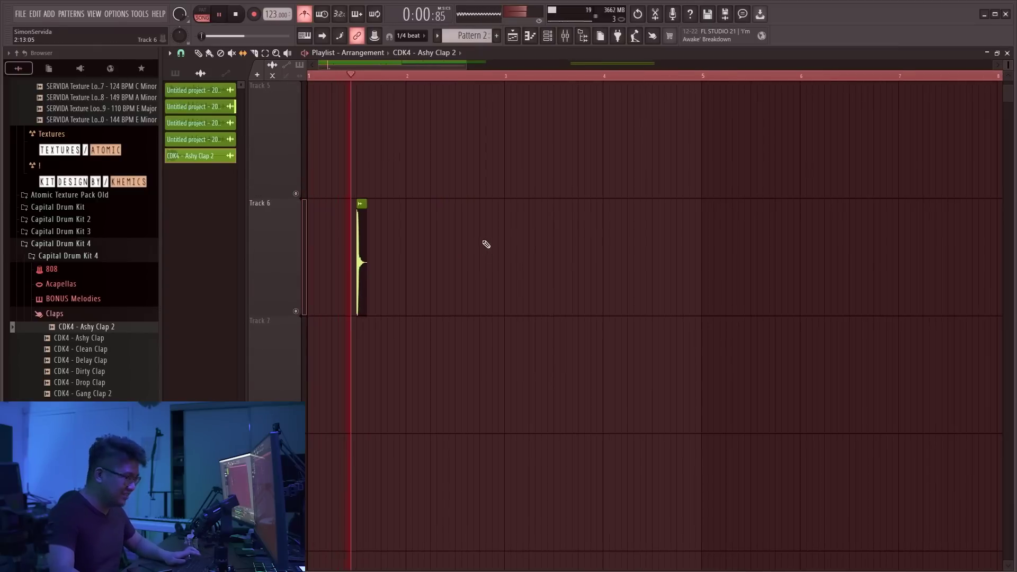
# Add Ashy Clap 2 hits on beat 3 of bars 2, 3 and 4, plus an extra one on beat 2 of bar 4
pyautogui.moveTo(453, 236); pyautogui.dragTo(458, 237)
pyautogui.moveTo(540, 233); pyautogui.dragTo(556, 228)
pyautogui.moveTo(644, 228); pyautogui.dragTo(652, 226)
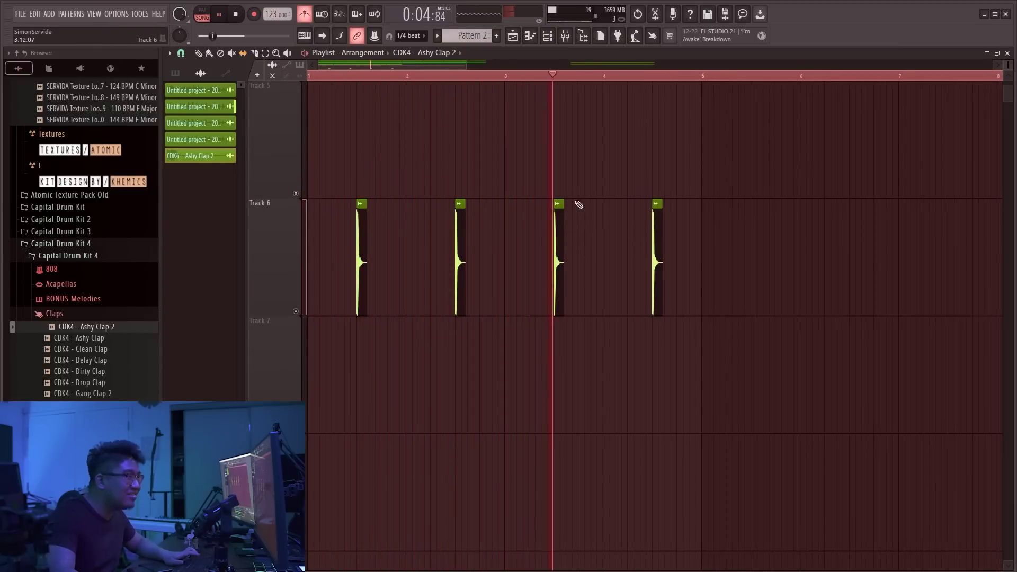
pyautogui.scroll(3, 638, 245)
pyautogui.click(599, 230)
pyautogui.scroll(-3, 598, 229)
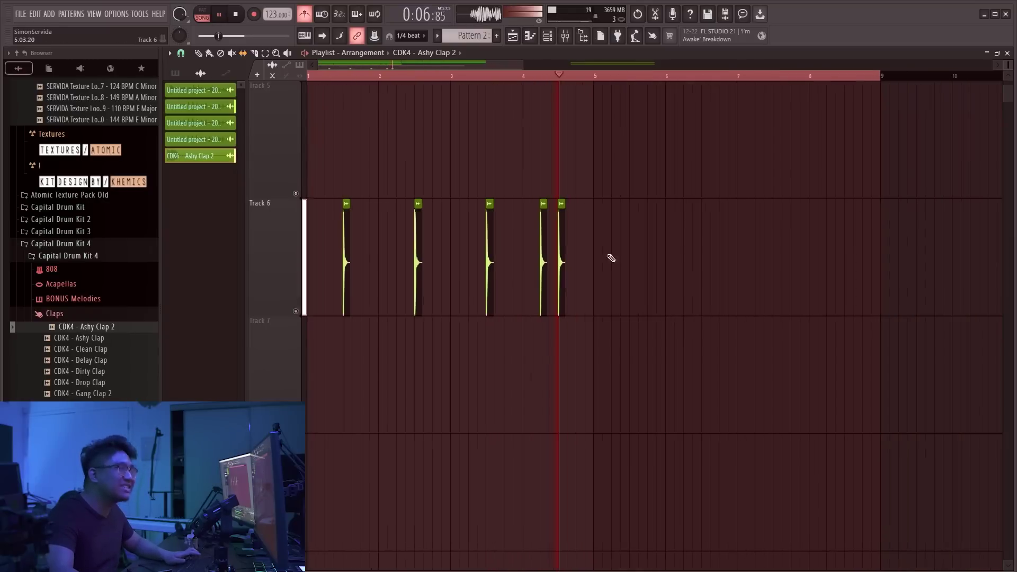
# Duplicate the five clap clips on Track 6 into bars 5 to 8, deselect them, and turn off the metronome
pyautogui.moveTo(609, 257); pyautogui.dragTo(318, 238)
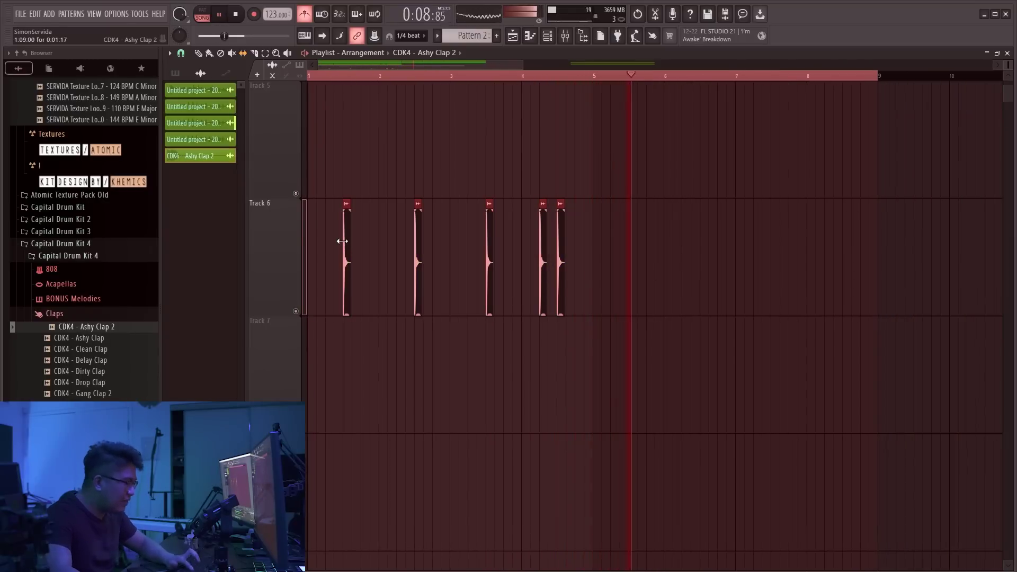
pyautogui.moveTo(345, 244); pyautogui.dragTo(631, 238)
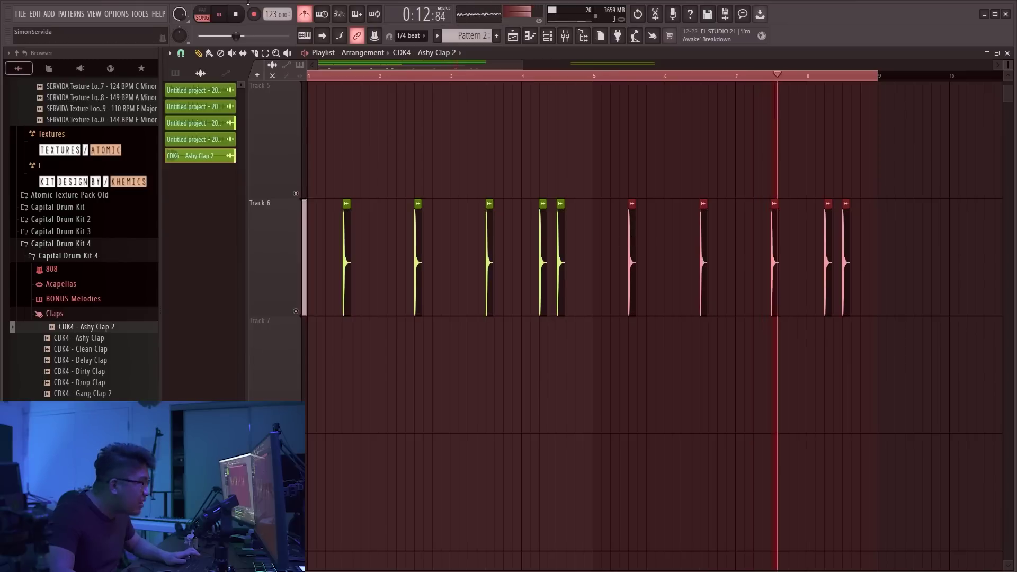
pyautogui.click(304, 14)
pyautogui.hotkey('ctrl', 'd')
# Mute the 808 pattern on Track 4 and listen to the melody with the claps
pyautogui.scroll(4, 453, 154)
pyautogui.scroll(-6, 894, 390)
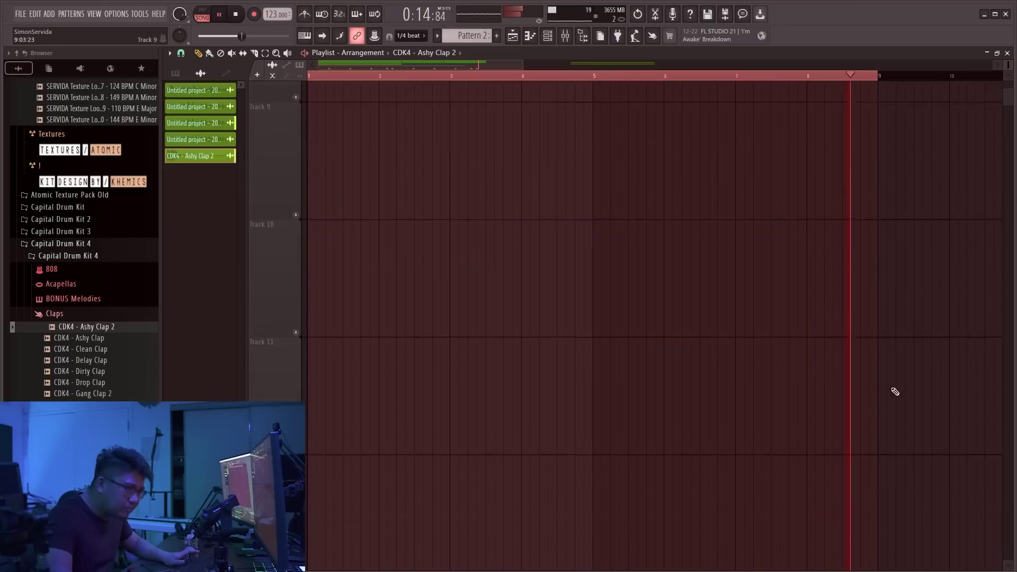
pyautogui.scroll(4, 724, 284)
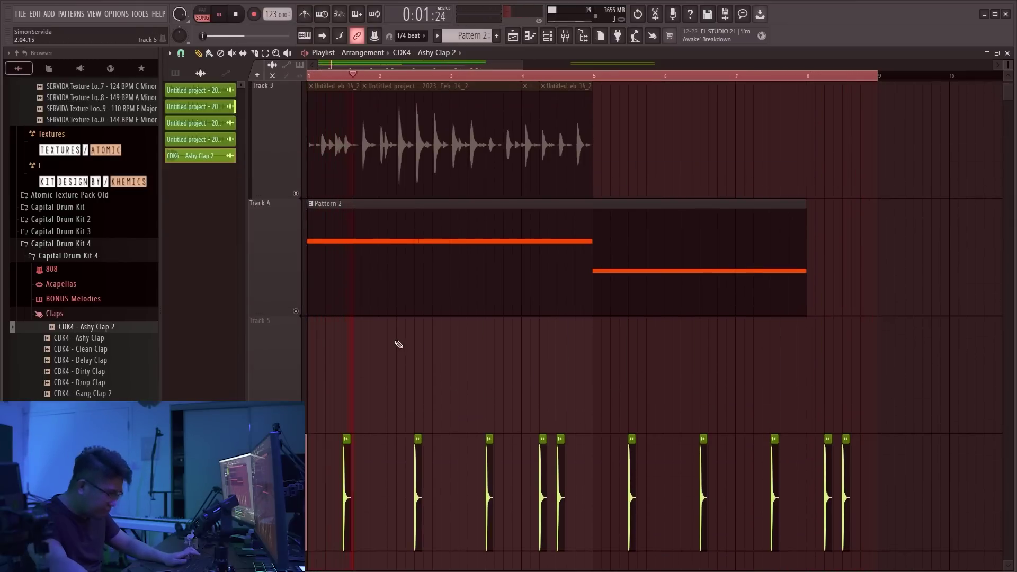
pyautogui.click(296, 311)
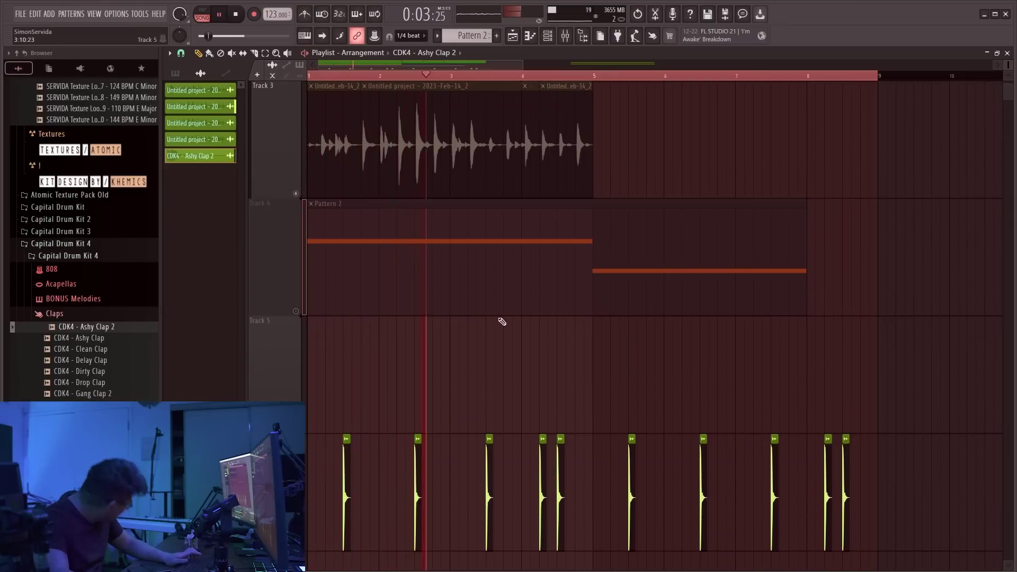
pyautogui.scroll(3, 463, 307)
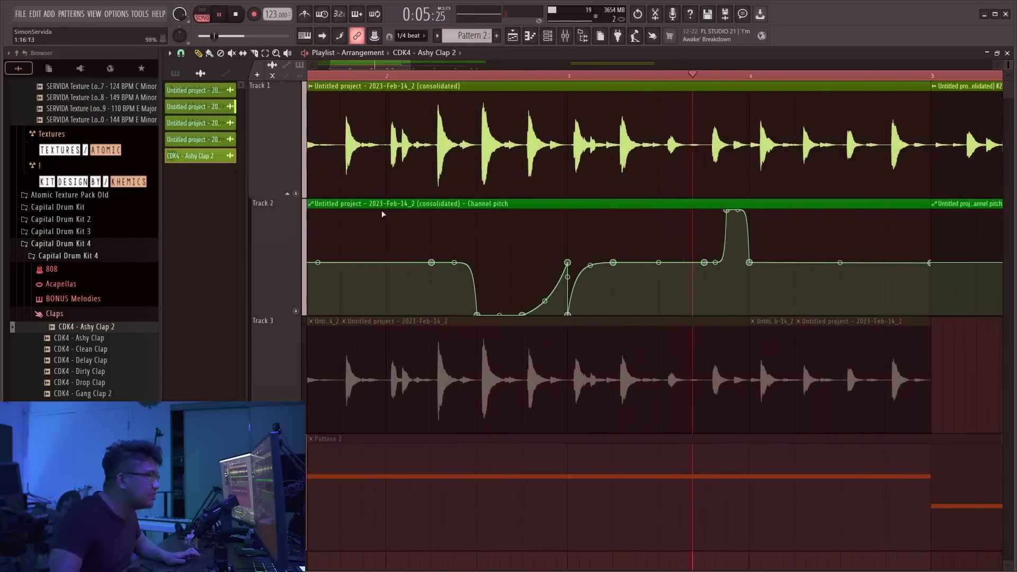
pyautogui.scroll(-2, 379, 154)
pyautogui.press('space')
# Select bar 1 up to bar 9 of the playlist as the playback range and play the arrangement
pyautogui.moveTo(756, 159); pyautogui.dragTo(285, 141)
pyautogui.scroll(5, 429, 147)
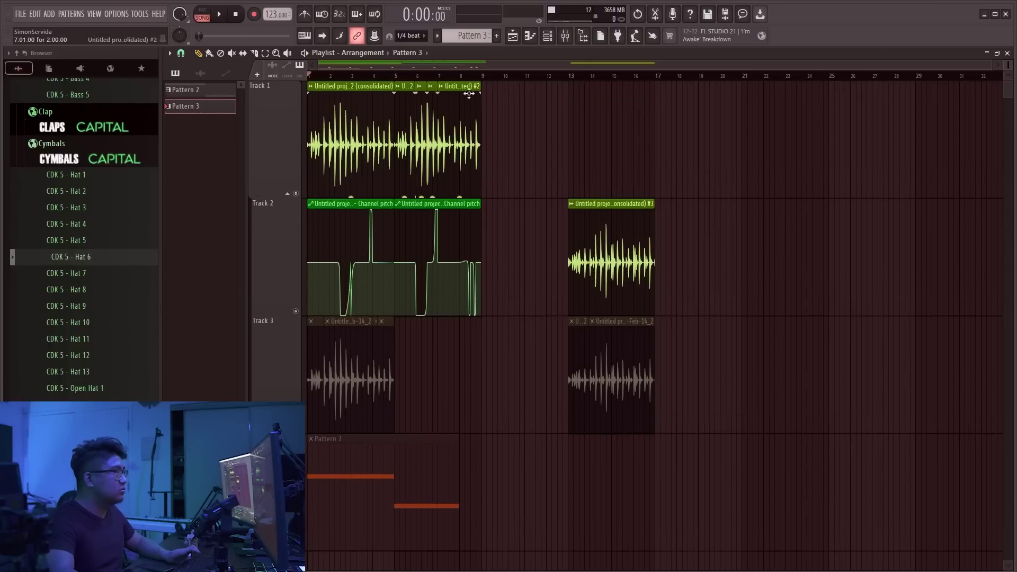
pyautogui.press('space')
pyautogui.moveTo(479, 77); pyautogui.dragTo(308, 108)
pyautogui.scroll(3, 416, 104)
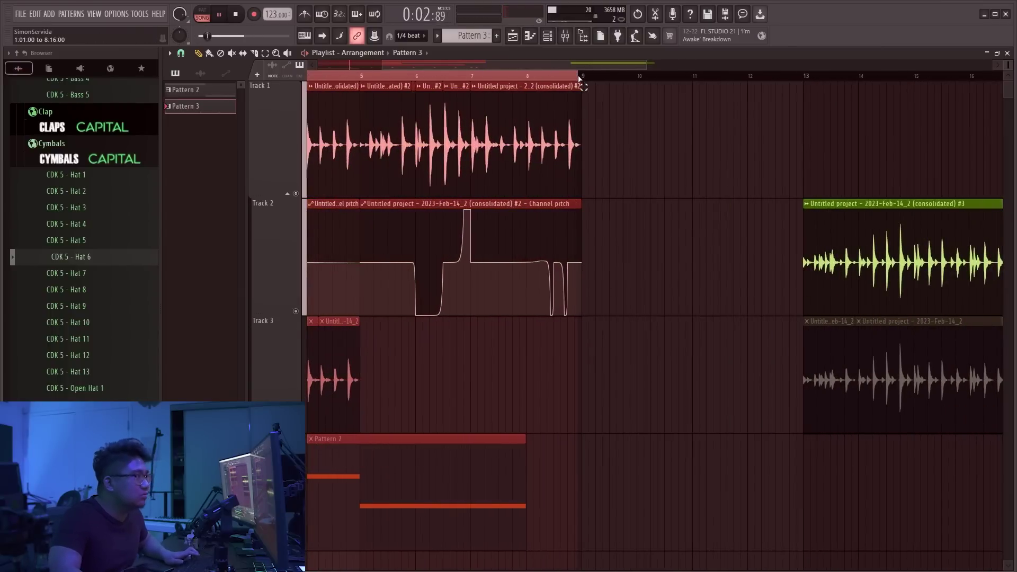
pyautogui.scroll(-5, 463, 386)
pyautogui.scroll(-3, 404, 339)
pyautogui.scroll(3, 346, 292)
pyautogui.scroll(5, 381, 349)
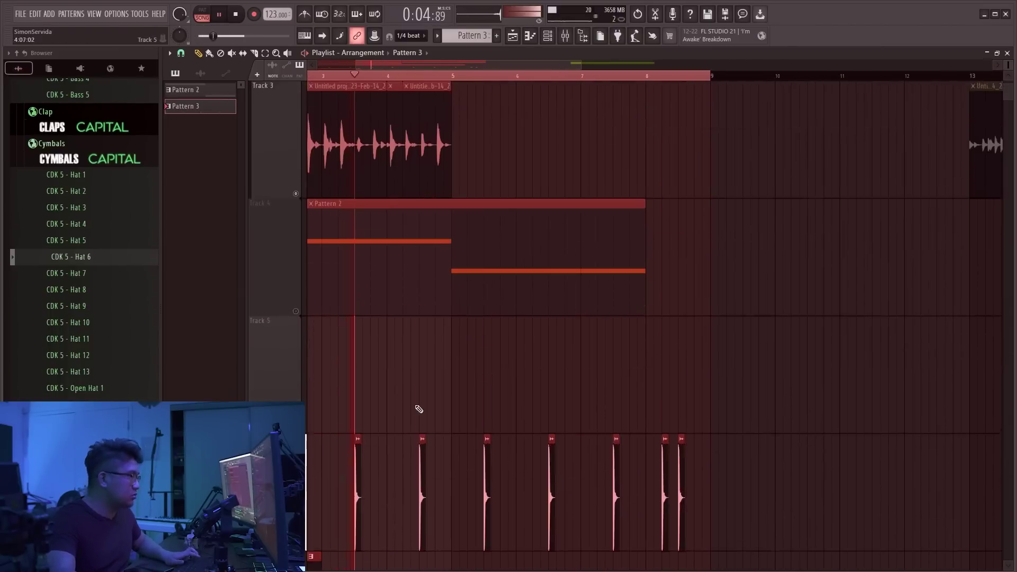
# Repeat the hat pattern clip along Track 7 up to bar 9 and merge the copies into one pattern
pyautogui.scroll(-4, 415, 466)
pyautogui.scroll(-2, 410, 526)
pyautogui.moveTo(402, 476); pyautogui.dragTo(214, 283)
pyautogui.scroll(3, 304, 287)
pyautogui.moveTo(321, 265); pyautogui.dragTo(421, 264)
pyautogui.moveTo(531, 262)
pyautogui.mouseDown()
pyautogui.moveTo(317, 254)
pyautogui.moveTo(543, 250)
pyautogui.moveTo(535, 251)
pyautogui.mouseUp()
pyautogui.moveTo(727, 256); pyautogui.dragTo(259, 243)
pyautogui.hotkey('ctrl', 'g')
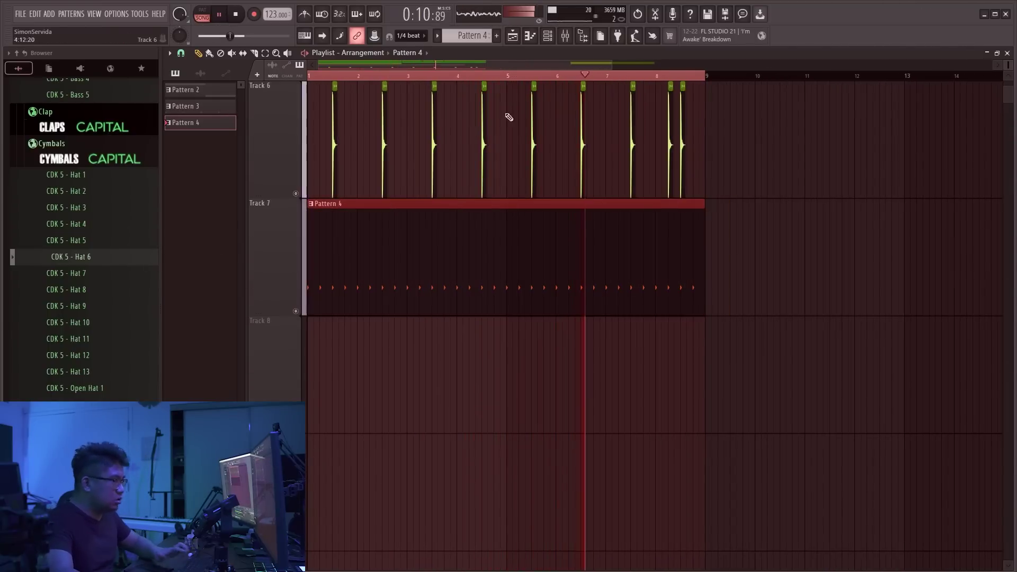
# Set the CDK 5 - Hat 6 channel to cut itself, using cut group 4
pyautogui.click(548, 34)
pyautogui.click(548, 36)
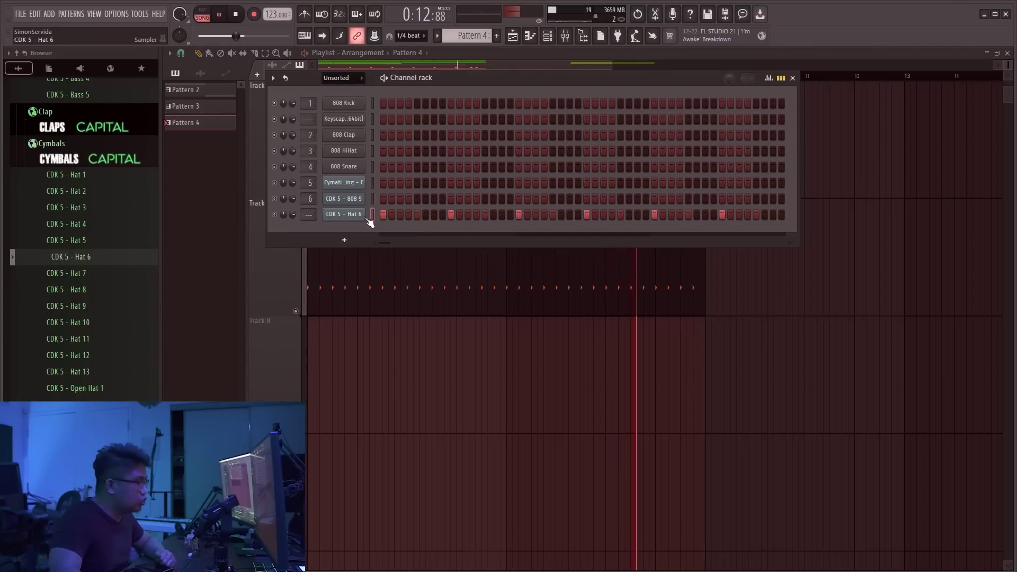
pyautogui.click(370, 216)
pyautogui.click(504, 87)
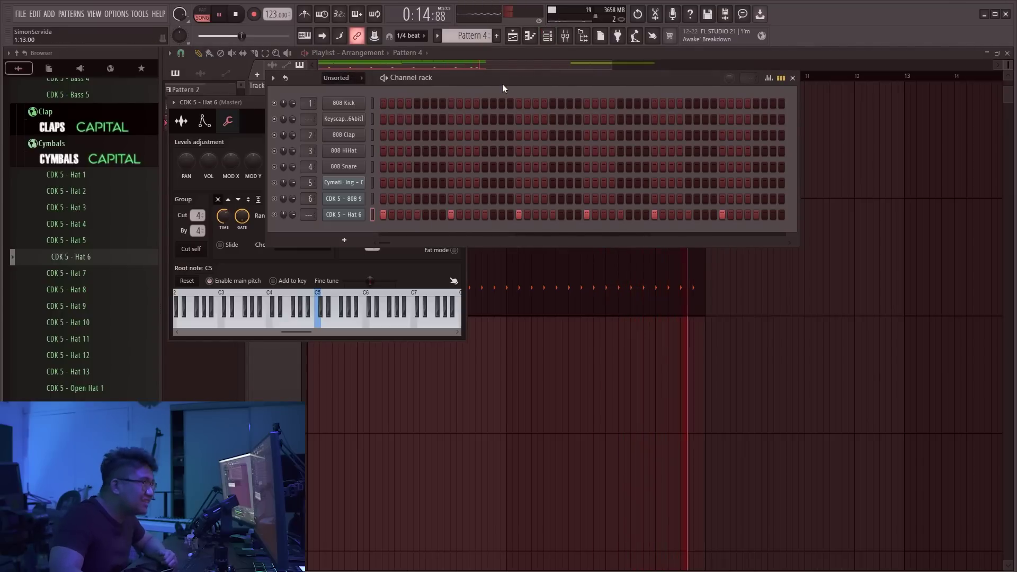
# Open the Hat 6 channel in the piano roll and add a one-step C5 note at 1:15
pyautogui.rightClick(348, 214)
pyautogui.click(436, 215)
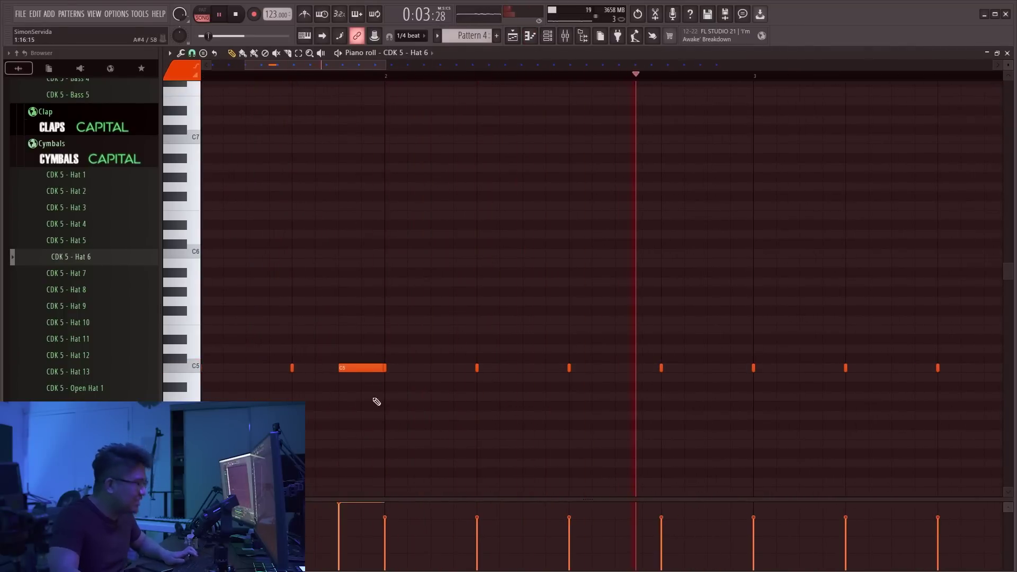
pyautogui.keyDown('ctrl'); pyautogui.moveTo(374, 399); pyautogui.dragTo(360, 367); pyautogui.keyUp('ctrl')
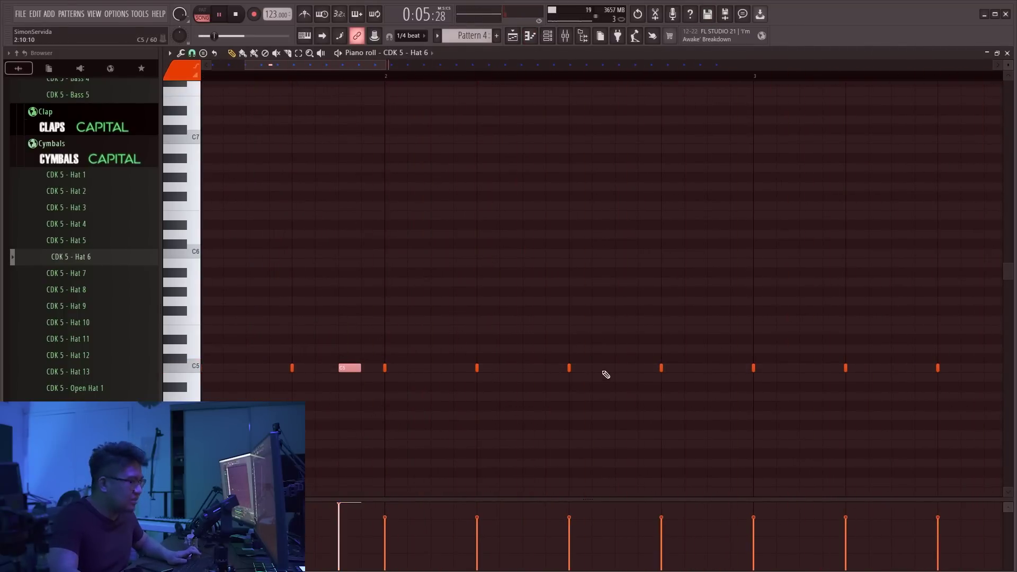
# Raise the velocity of all the Hat 6 notes to the maximum and deselect them
pyautogui.scroll(-3, 604, 371)
pyautogui.hotkey('ctrl', 'a')
pyautogui.keyDown('alt'); pyautogui.scroll(5, 397, 407); pyautogui.keyUp('alt')
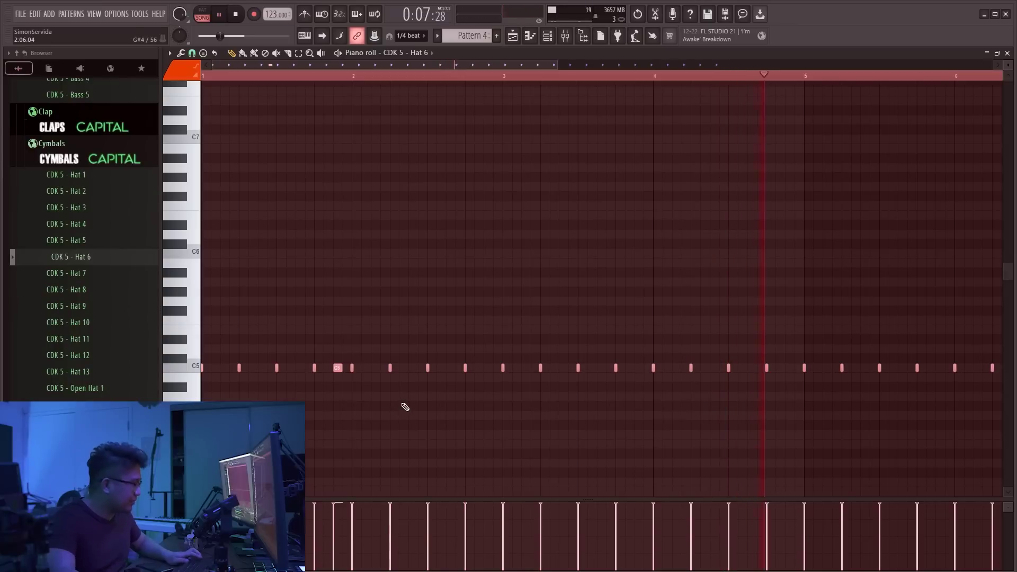
pyautogui.hotkey('ctrl', 'd')
pyautogui.keyDown('ctrl'); pyautogui.scroll(-3, 445, 285); pyautogui.keyUp('ctrl')
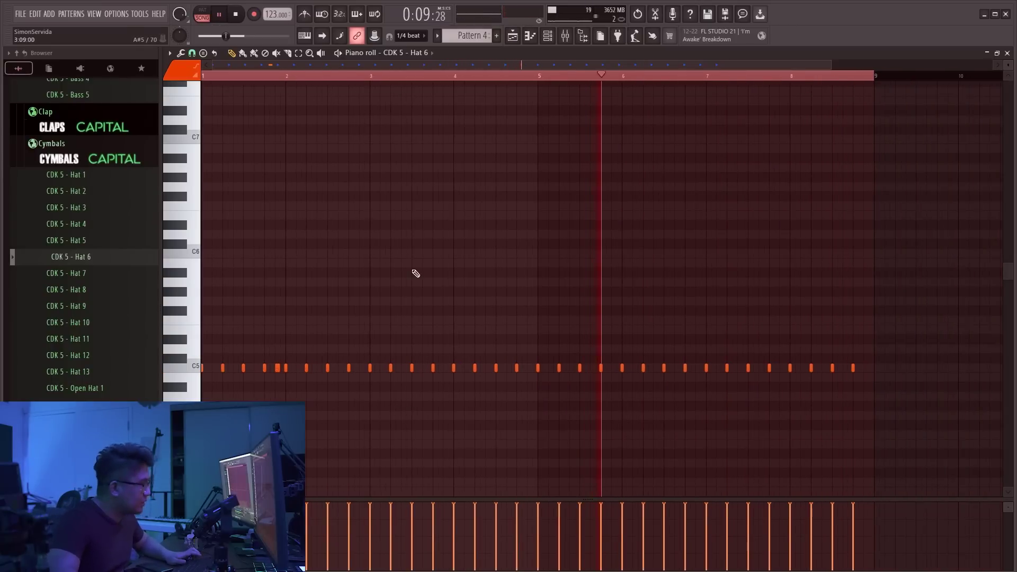
# Add a two-step C5 hat note at 2:07 in the Hat 6 piano roll
pyautogui.keyDown('ctrl'); pyautogui.scroll(5, 249, 291); pyautogui.keyUp('ctrl')
pyautogui.moveTo(313, 65); pyautogui.dragTo(172, 68)
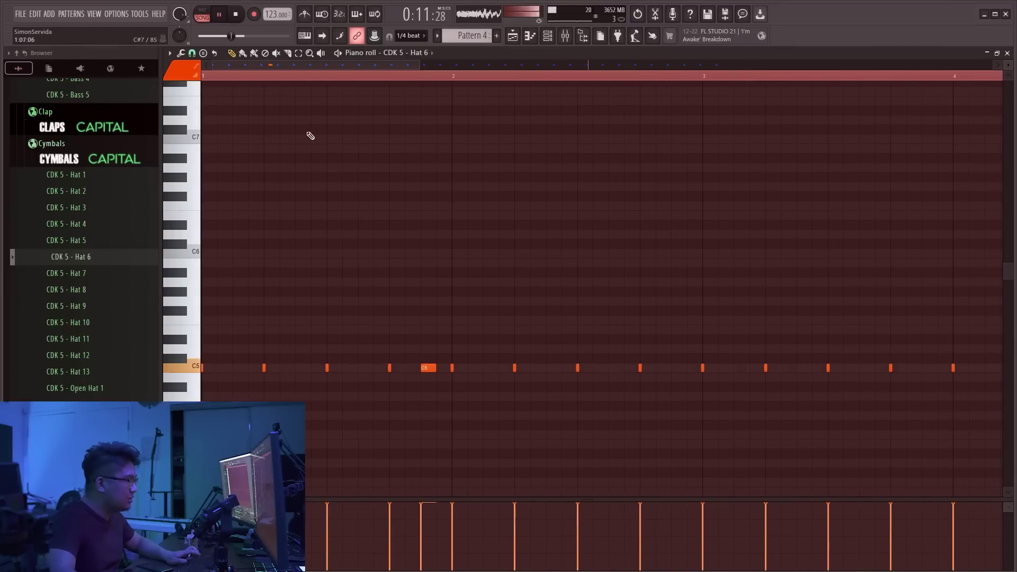
pyautogui.scroll(2, 578, 371)
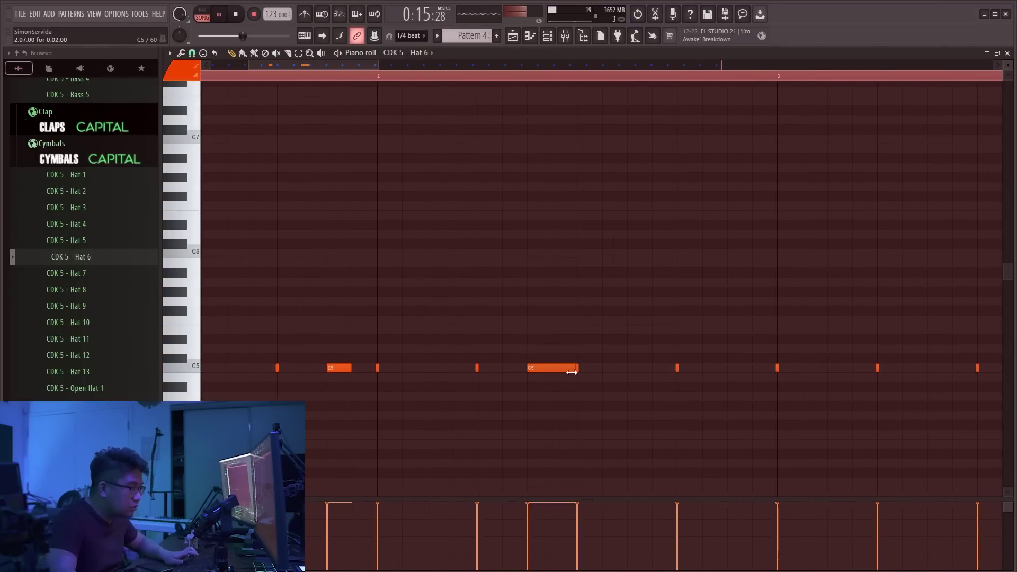
pyautogui.hotkey('alt', 'u')
pyautogui.press('Return')
pyautogui.hotkey('ctrl', 'z')
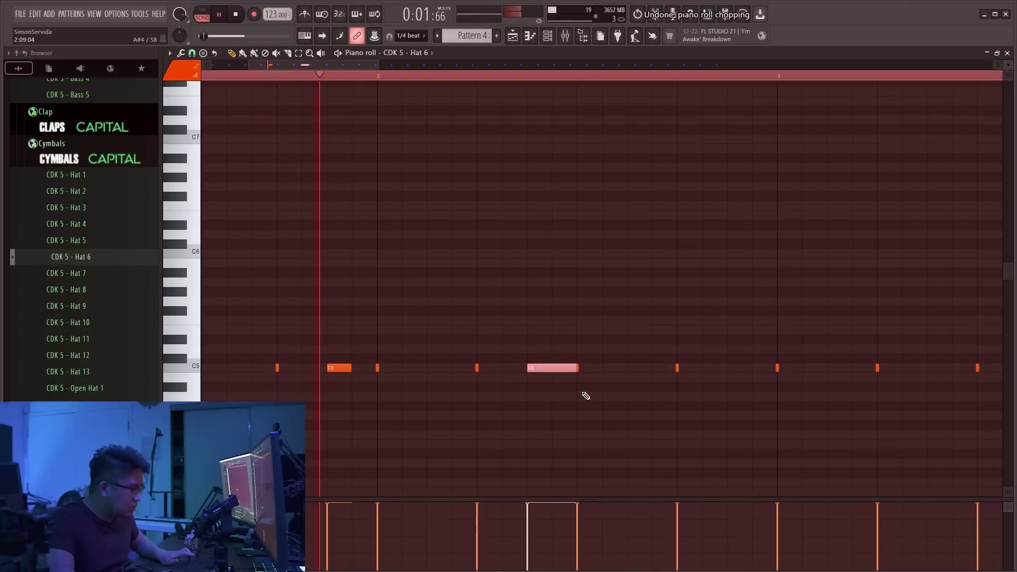
# Chop the hat note at 2:07 into eight slices with a reduced time multiplier and move the roll up to G5
pyautogui.hotkey('ctrl', 'u')
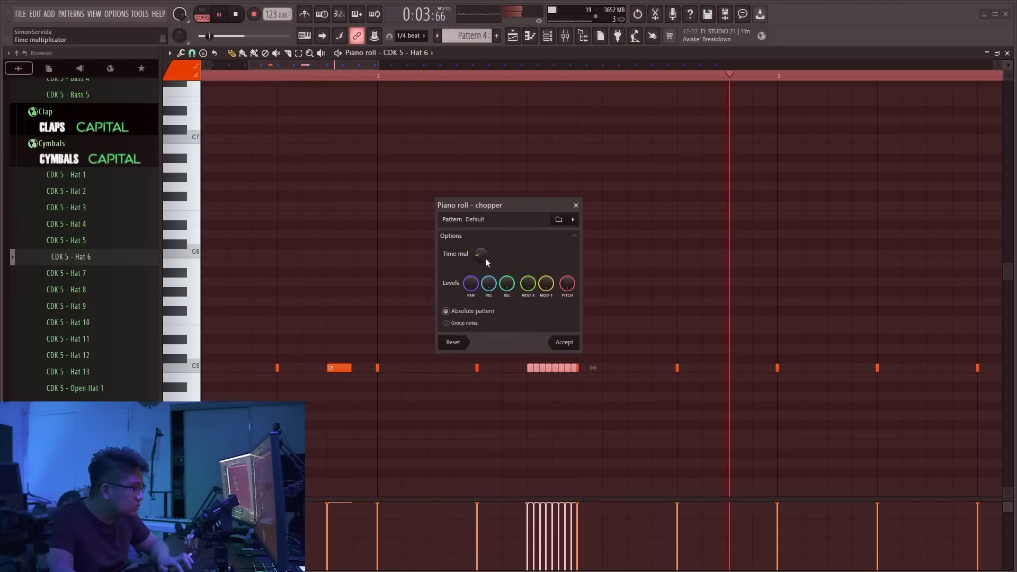
pyautogui.moveTo(480, 255); pyautogui.dragTo(480, 268)
pyautogui.click(570, 344)
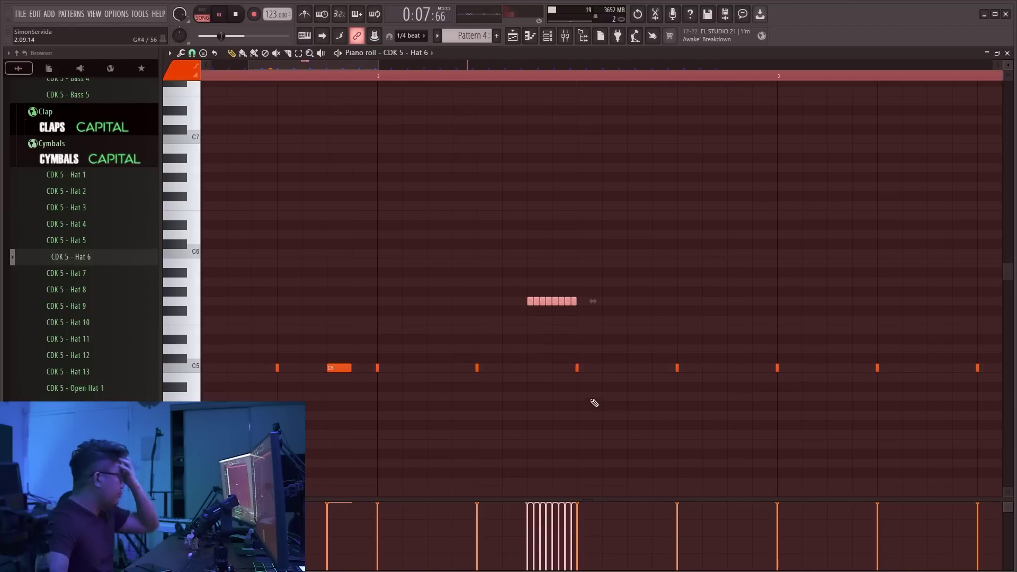
# Switch the control lane away from velocity and draw a gentle upward ramp from the centre value across the eight chopped hat notes
pyautogui.click(183, 503)
pyautogui.click(313, 506)
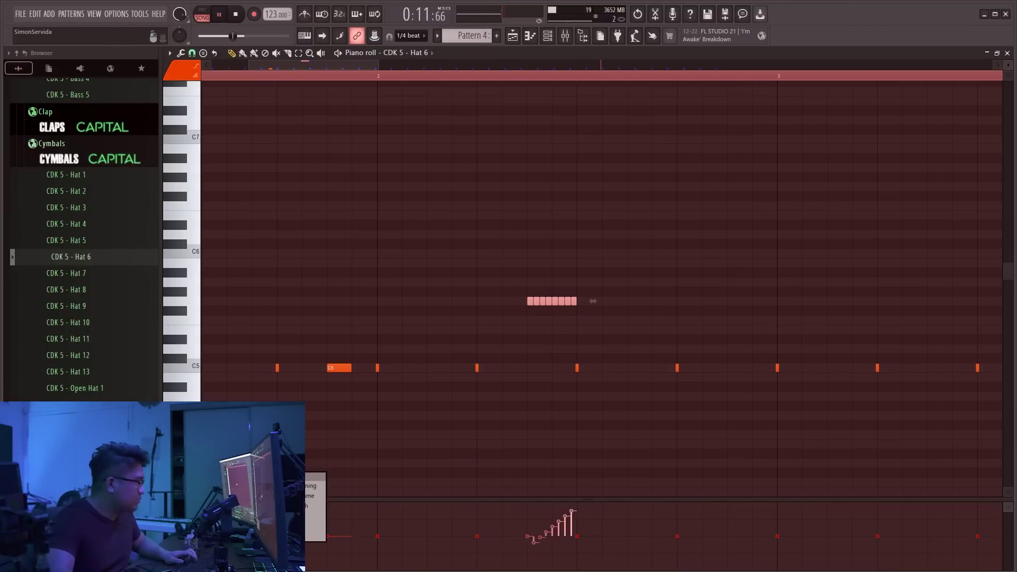
pyautogui.moveTo(526, 541); pyautogui.dragTo(579, 525)
# Return the control lane to note velocity, taper the G5 hat roll down to about 70%, and audition it
pyautogui.click(183, 503)
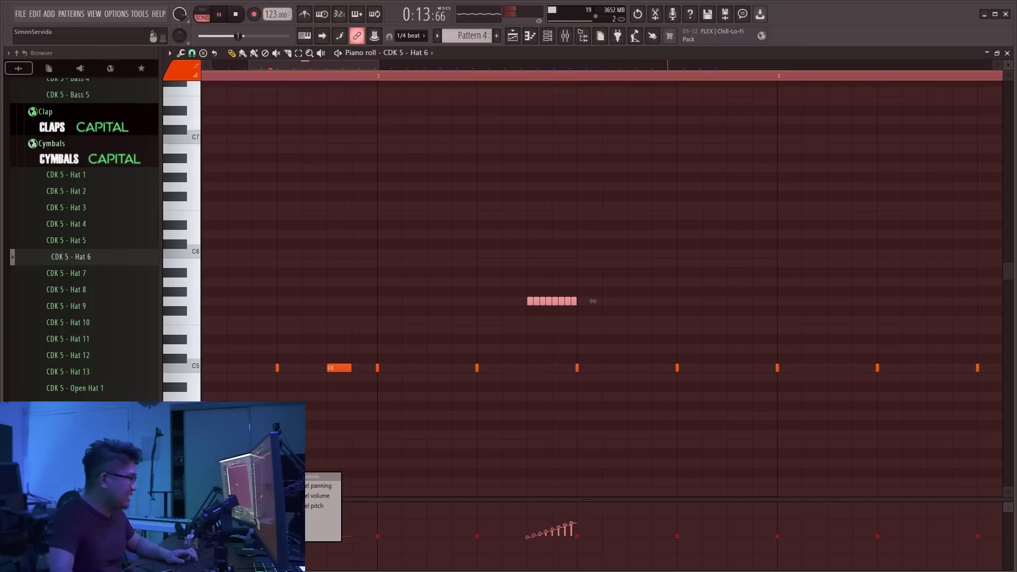
pyautogui.click(223, 497)
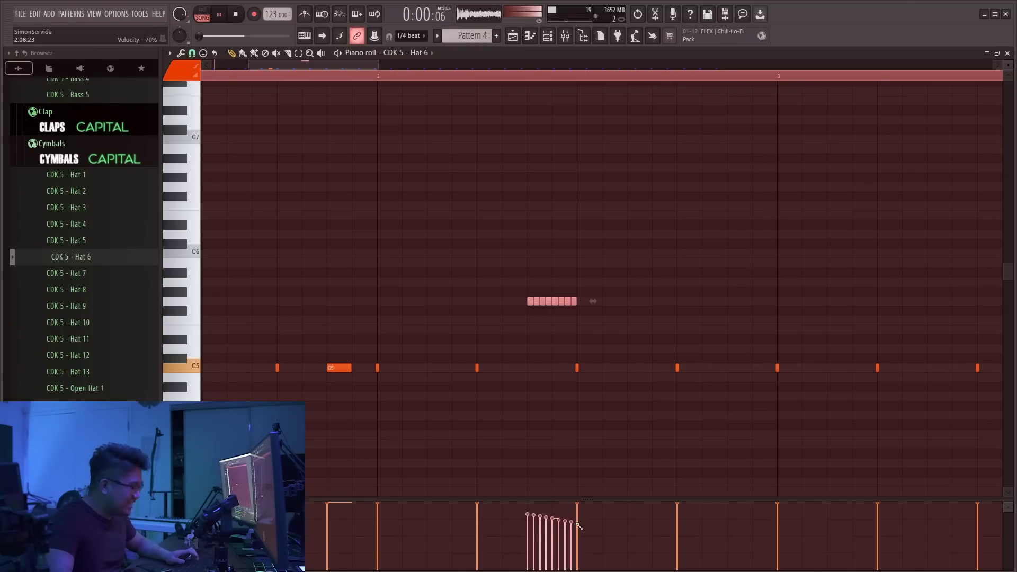
pyautogui.scroll(-2, 510, 409)
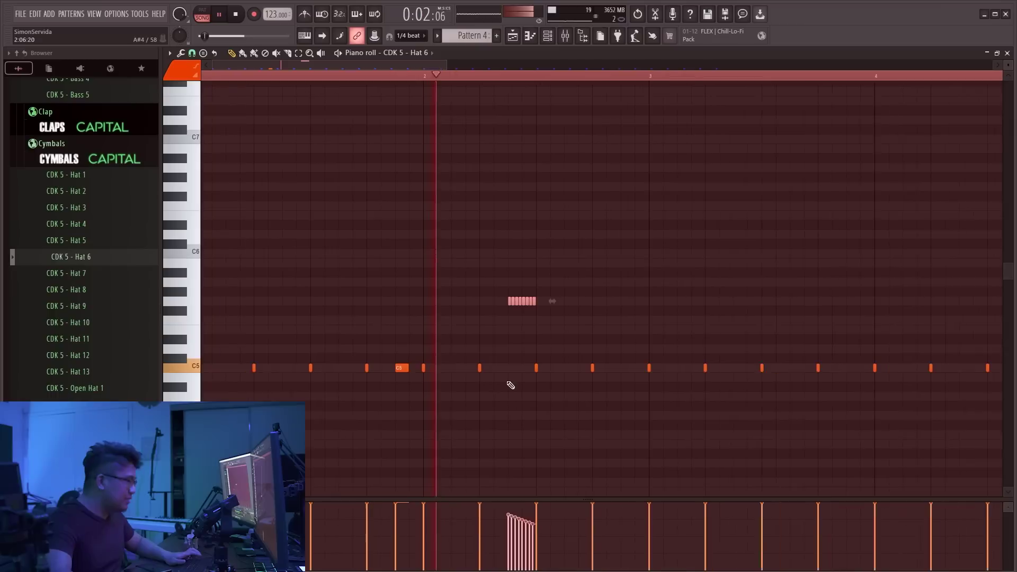
pyautogui.scroll(-3, 531, 299)
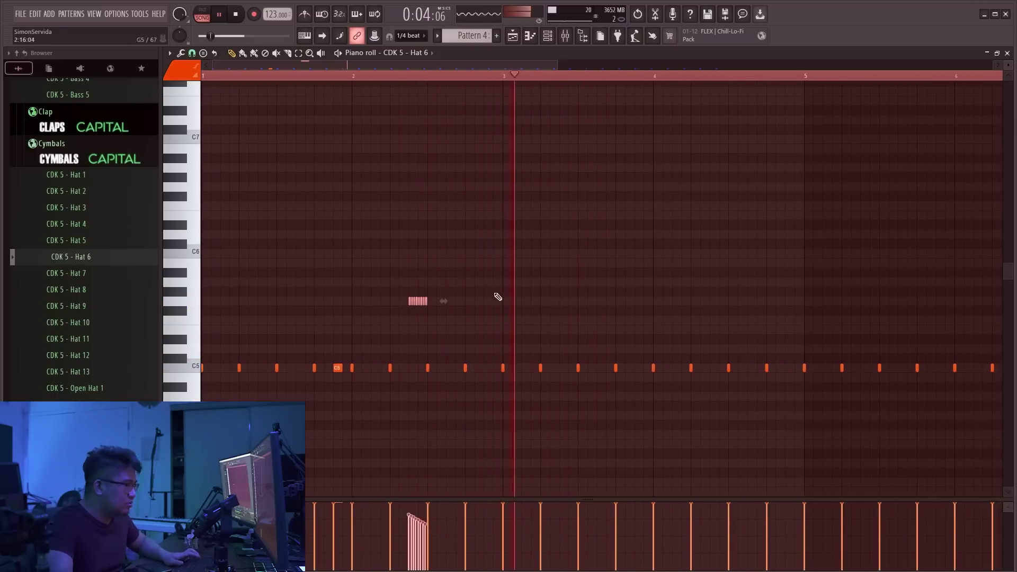
# Browse and audition the percussion samples in the Perc folder of the Capital drum kit against the beat
pyautogui.press('F7')
pyautogui.press('F5')
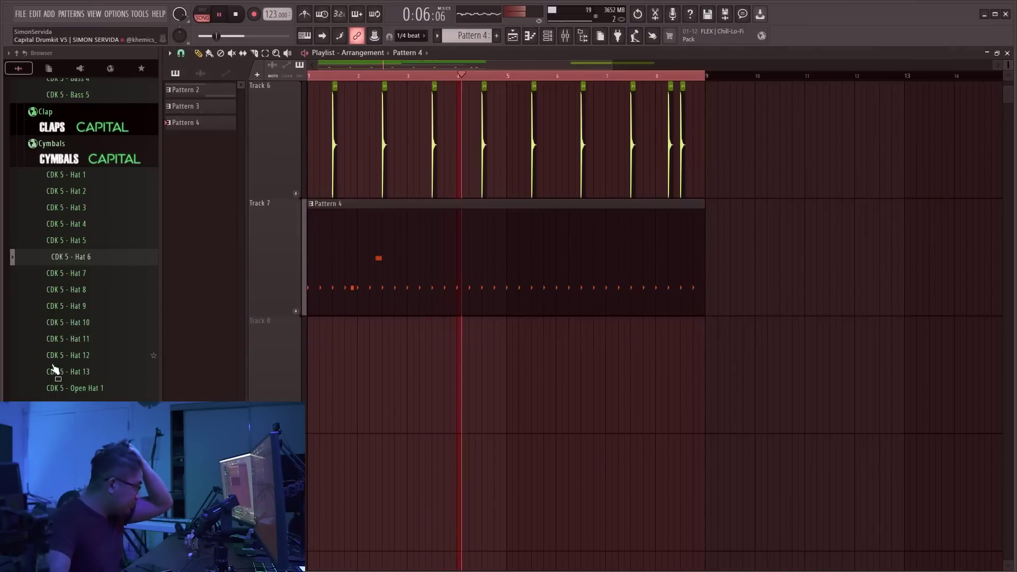
pyautogui.scroll(-10, 79, 367)
pyautogui.press('space')
pyautogui.click(91, 383)
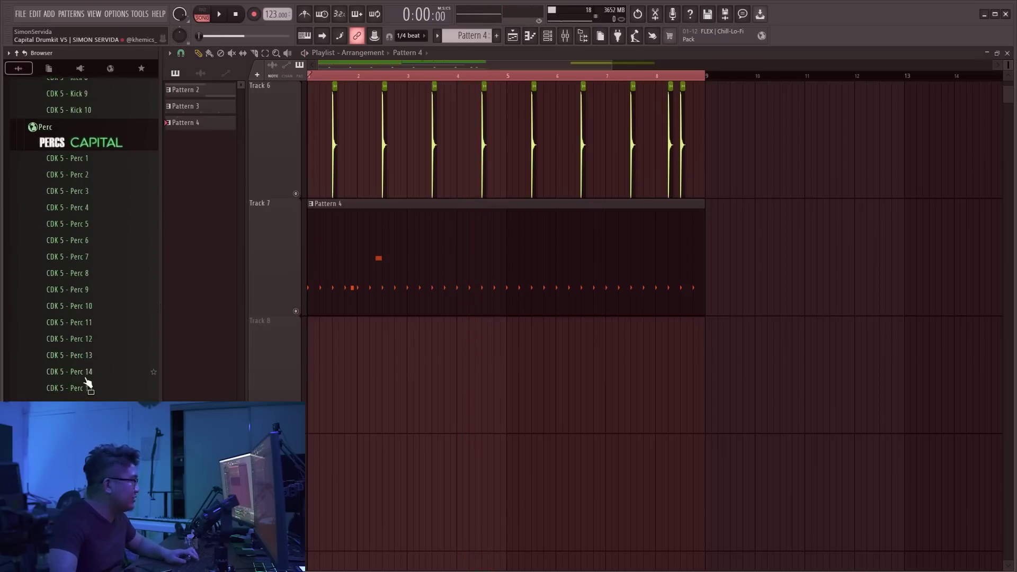
pyautogui.click(74, 333)
pyautogui.click(78, 387)
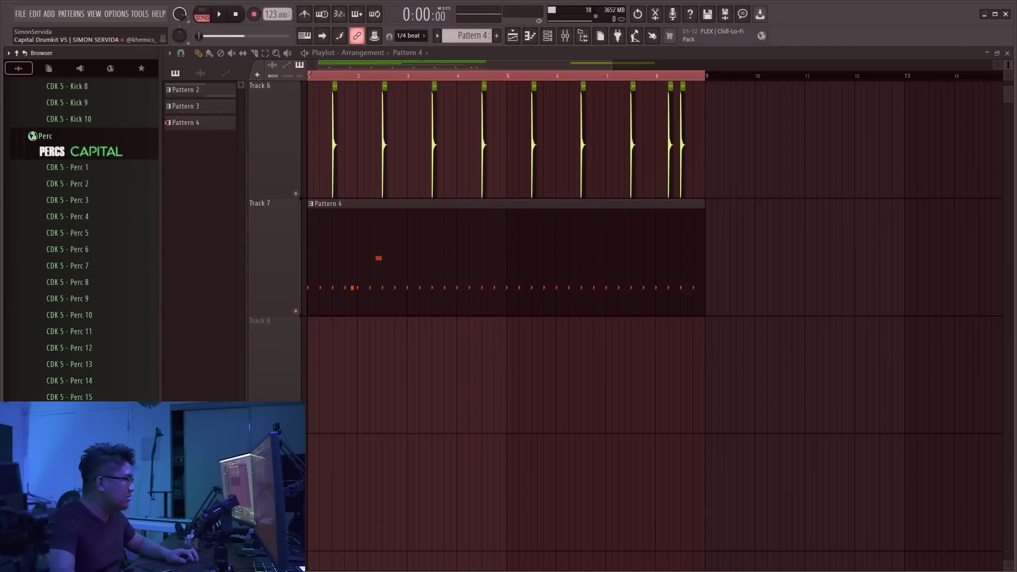
pyautogui.press('space')
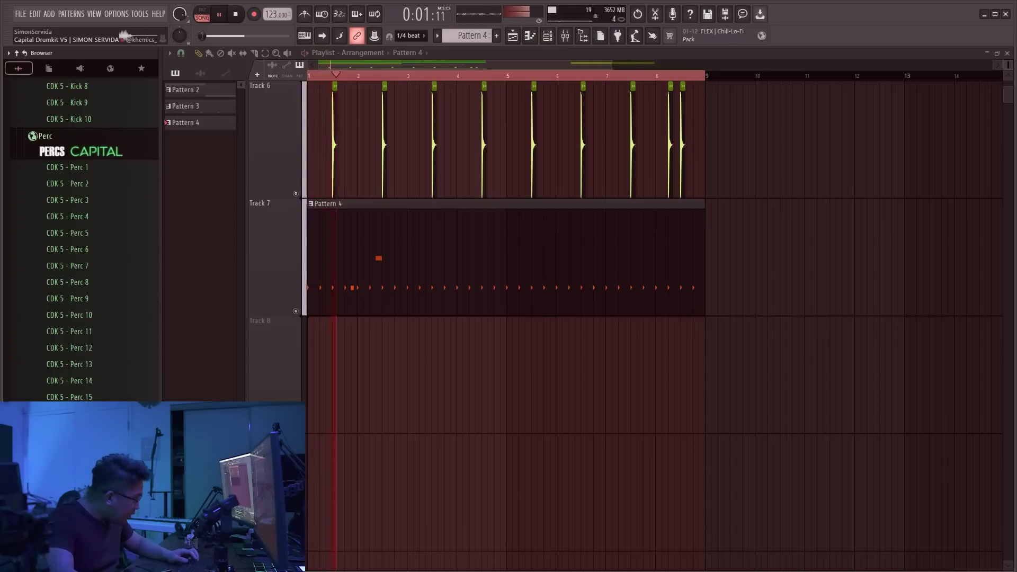
pyautogui.scroll(-1, 81, 239)
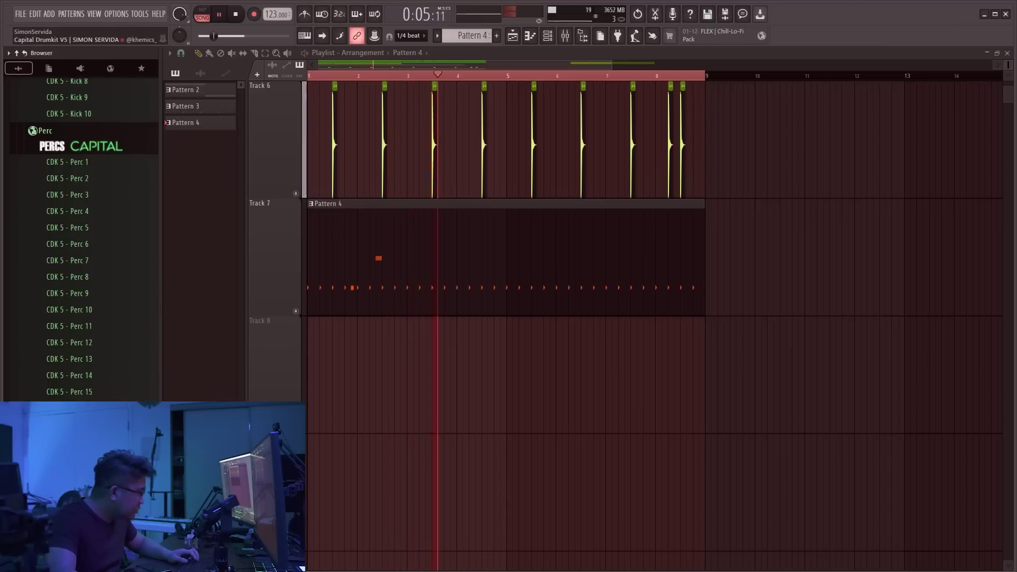
# Load CDK 5 - Perc 20 into a new sampler channel and create a new empty pattern for it
pyautogui.rightClick(83, 473)
pyautogui.click(144, 360)
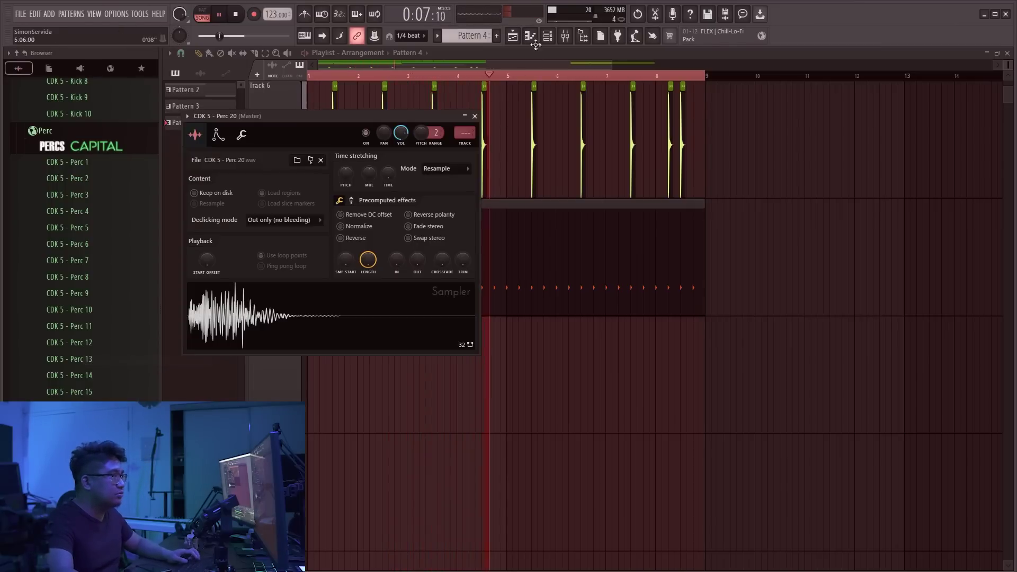
pyautogui.click(549, 38)
pyautogui.press('F4')
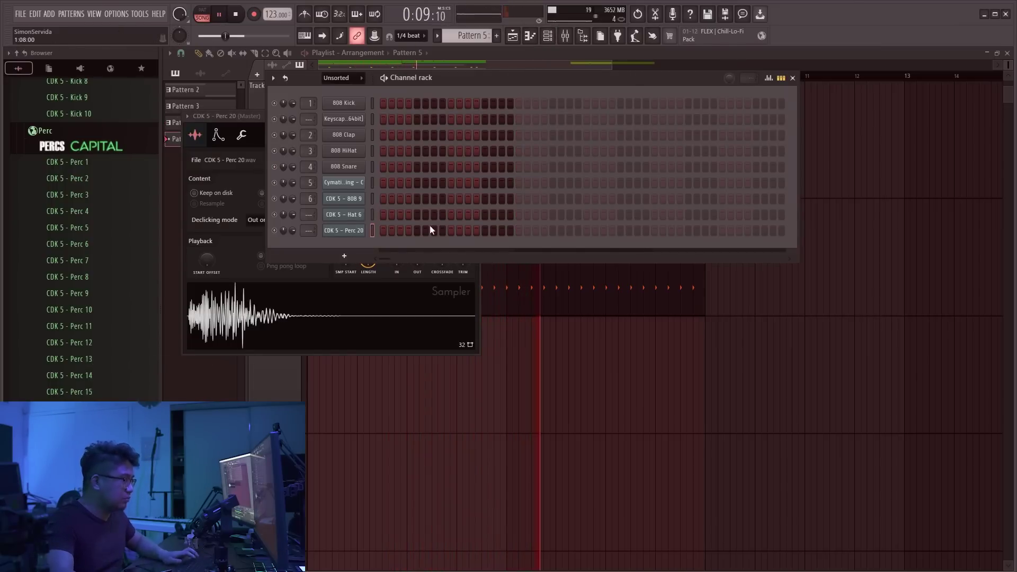
# Make the Perc 20 channel cut itself, with cut group 5 by 5, in its miscellaneous sampler settings
pyautogui.press('space')
pyautogui.click(344, 234)
pyautogui.click(346, 234)
pyautogui.click(241, 135)
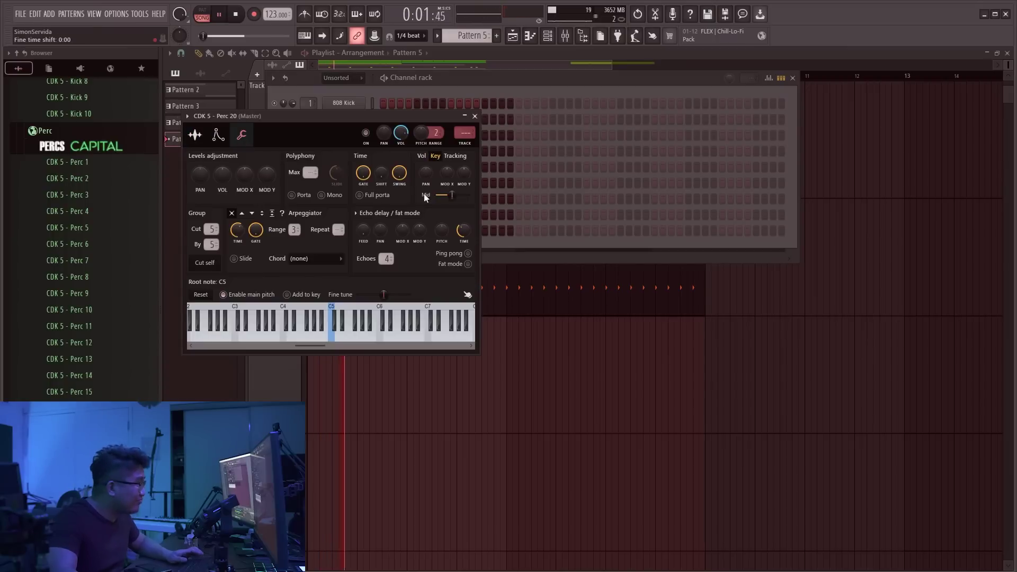
pyautogui.click(475, 116)
pyautogui.press('space')
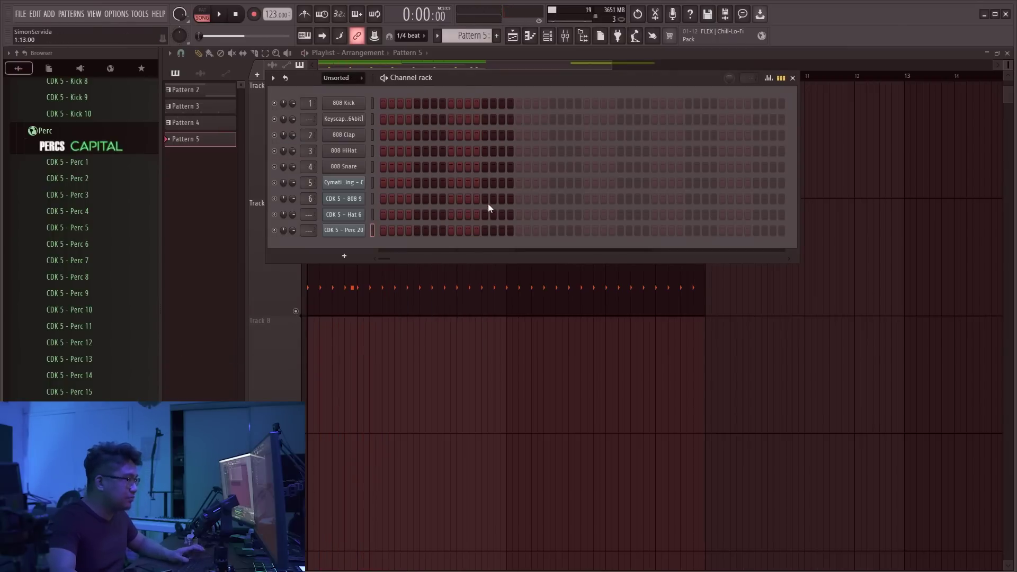
# Enter Perc 20 hits on steps 17 and 19 and place the new pattern at bar 1 of playlist track 8
pyautogui.click(519, 231)
pyautogui.click(535, 231)
pyautogui.click(318, 374)
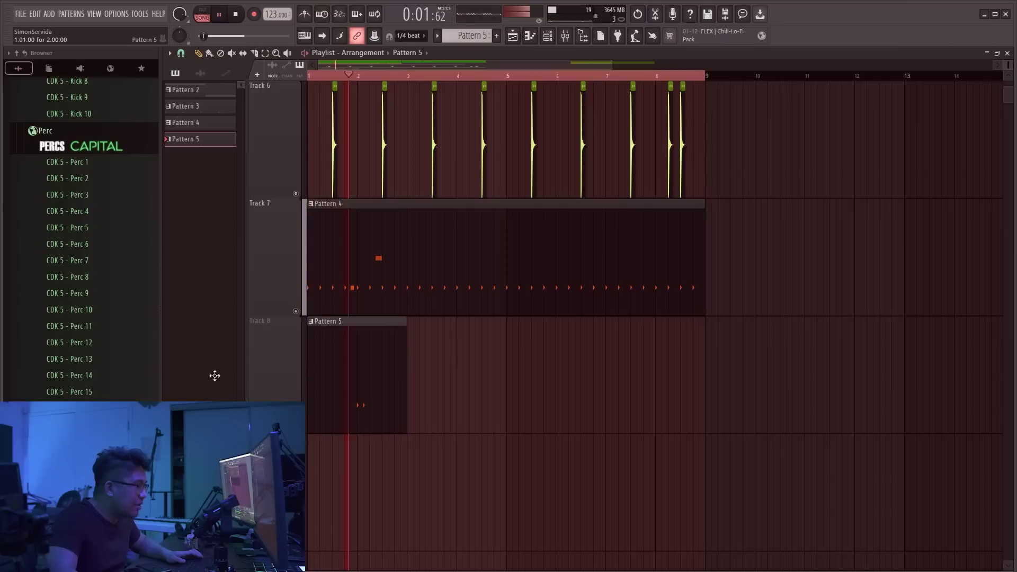
# Add three consecutive Perc 20 hits at the end of bar 2 and raise all its notes to G#5 in the piano roll
pyautogui.click(549, 36)
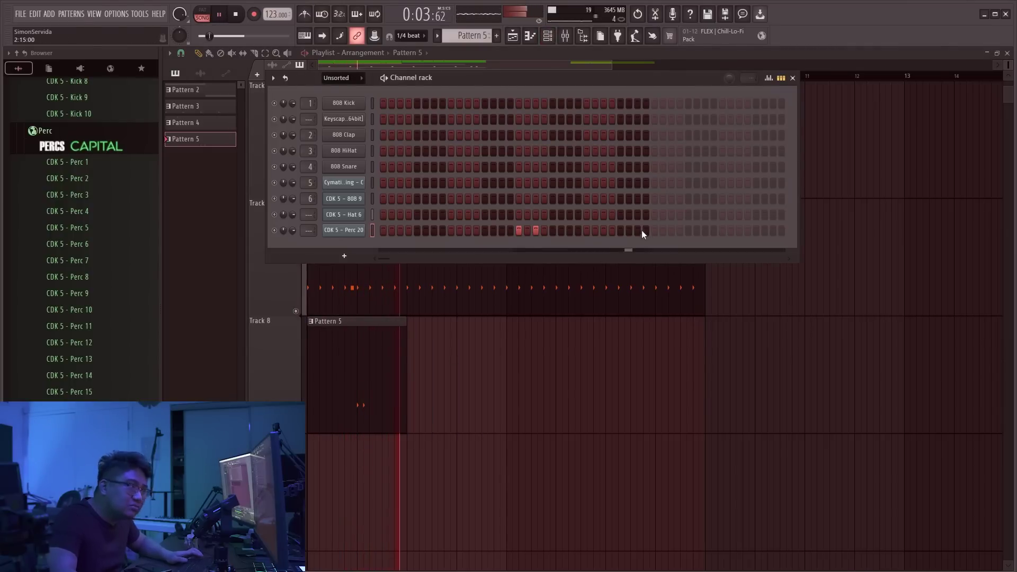
pyautogui.rightClick(344, 233)
pyautogui.click(416, 231)
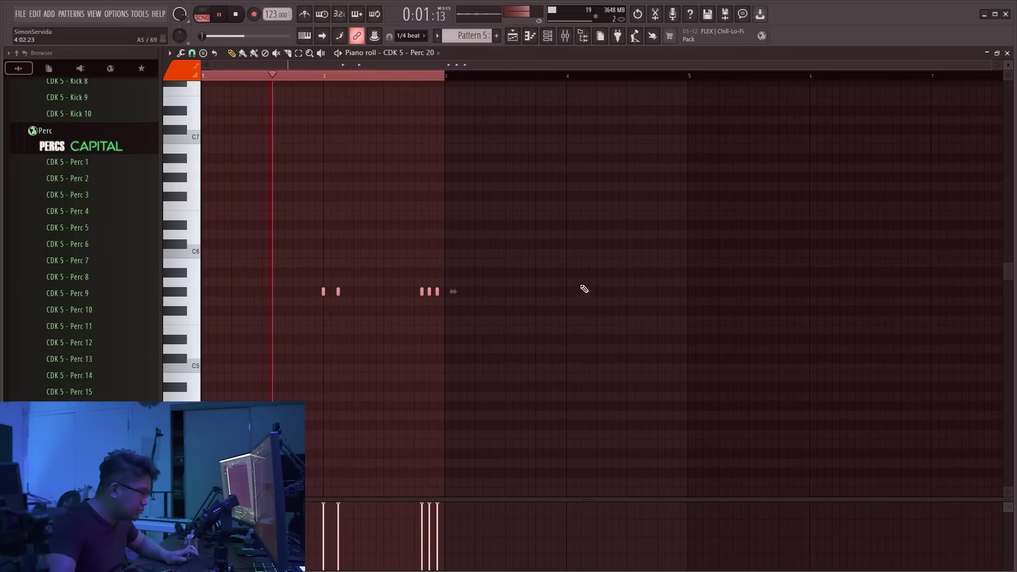
# Shift the group of three Perc 20 notes at the end of bar 2 one step earlier
pyautogui.press('F6')
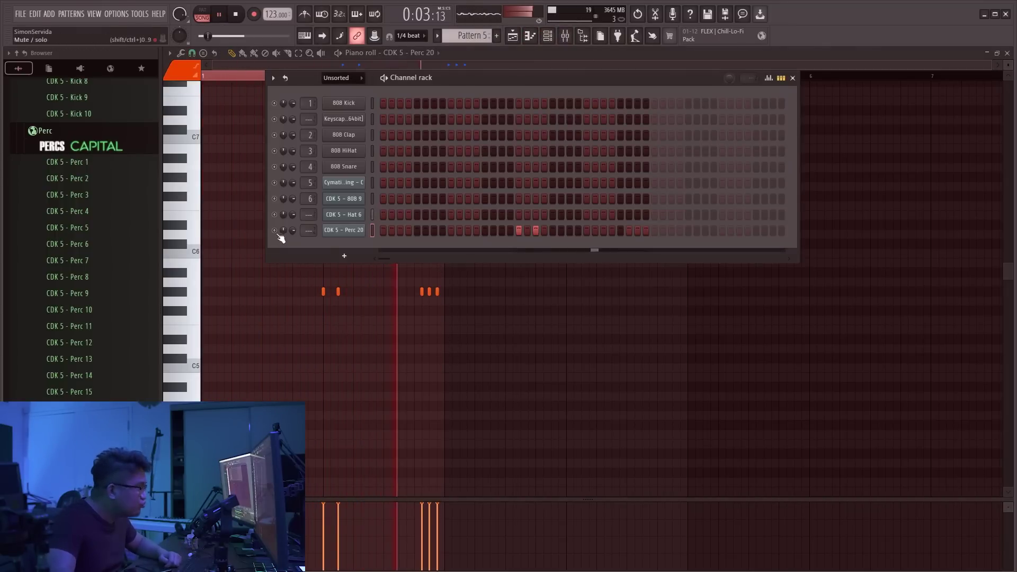
pyautogui.press('F6')
pyautogui.scroll(3, 421, 292)
pyautogui.moveTo(529, 322); pyautogui.dragTo(388, 282)
pyautogui.hotkey('ctrl', 'l')
pyautogui.hotkey('ctrl', 'z')
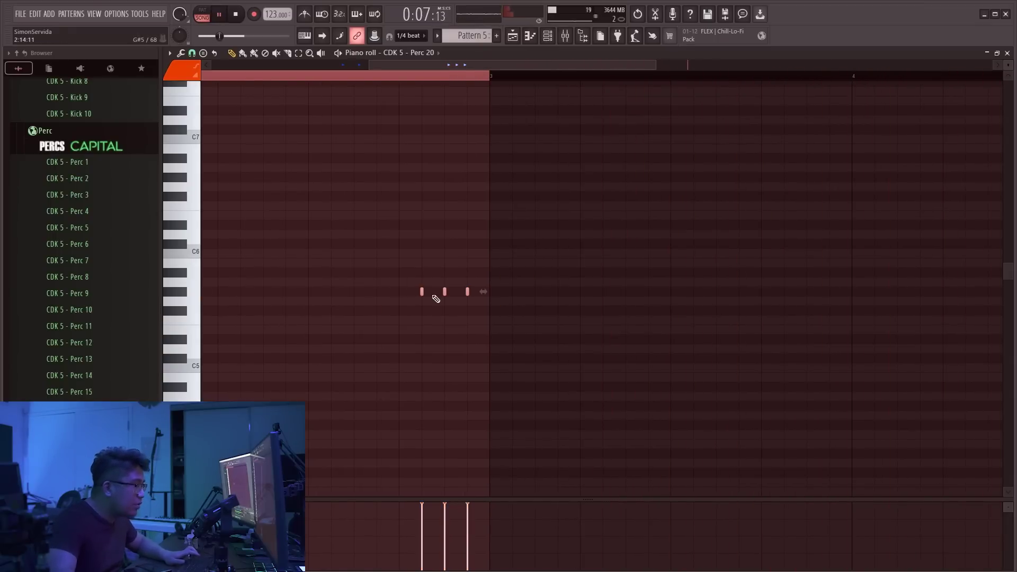
pyautogui.hotkey('alt', 'q')
pyautogui.press('Escape')
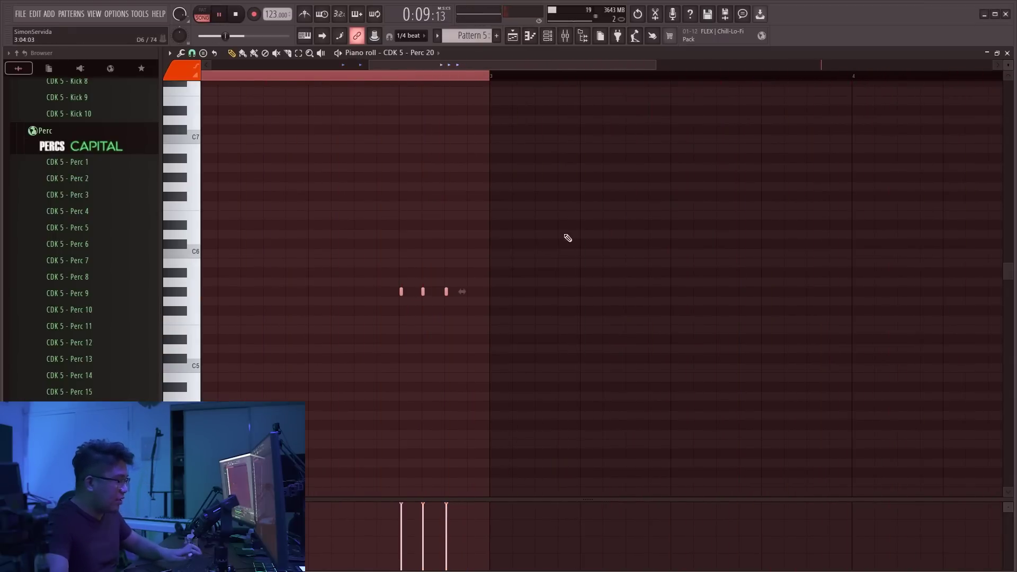
# Duplicate the Perc 20 notes so the two-hit figure repeats at the start of bar 4
pyautogui.scroll(-3, 574, 221)
pyautogui.hotkey('ctrl', 'a')
pyautogui.hotkey('ctrl', 'b')
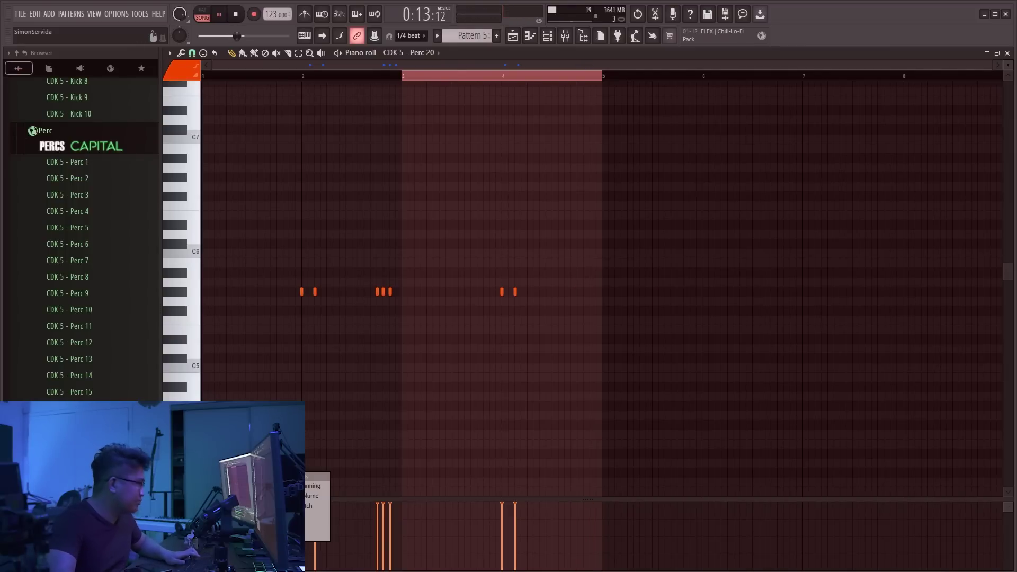
# Switch the control lane to note panning and pan individual Perc 20 hits to alternating sides by varied amounts
pyautogui.click(313, 485)
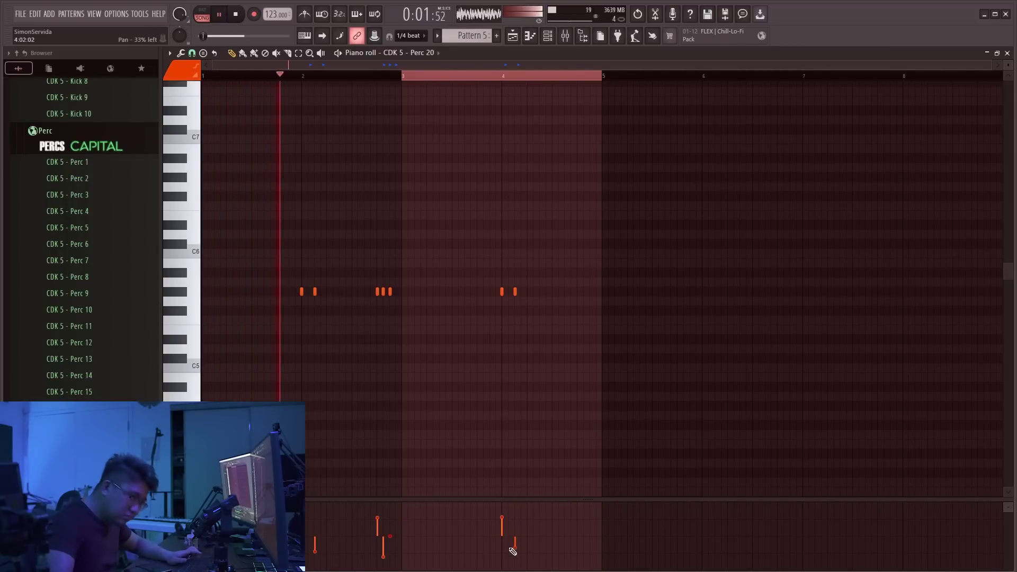
pyautogui.click(548, 35)
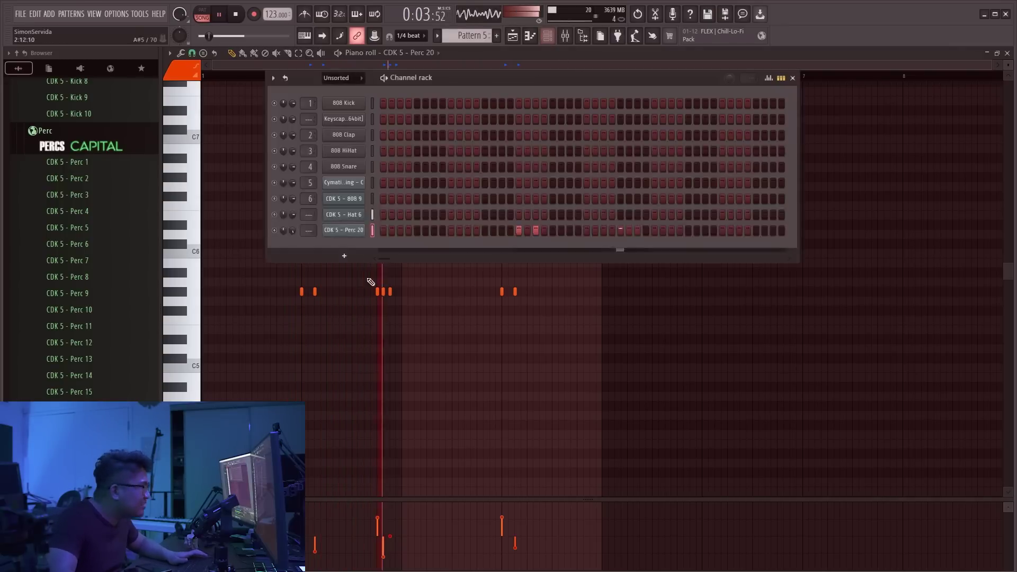
pyautogui.click(351, 233)
pyautogui.rightClick(664, 460)
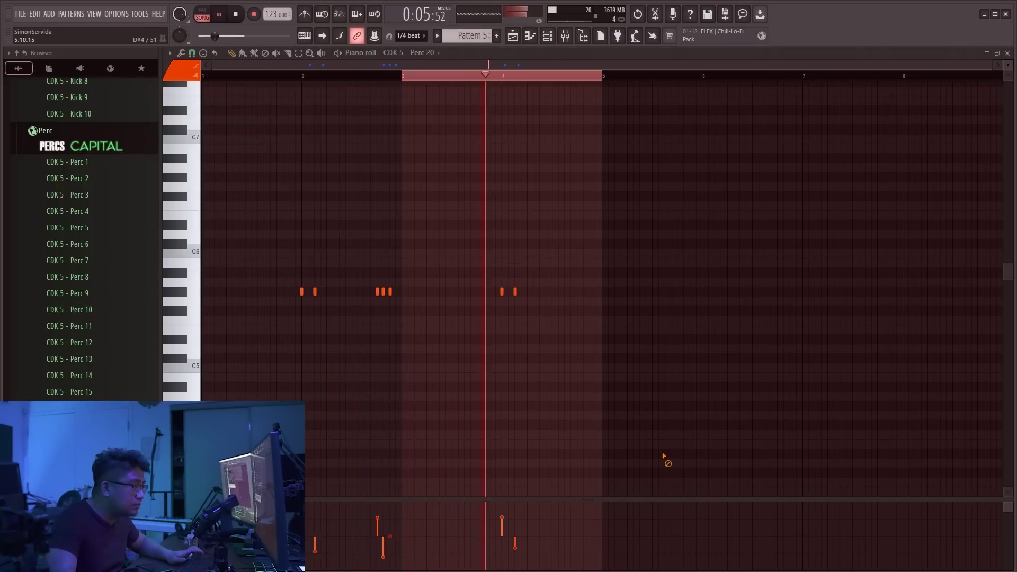
# Delete the two duplicated Perc 20 notes at the start of bar 4
pyautogui.scroll(3, 527, 318)
pyautogui.rightClick(462, 291)
pyautogui.rightClick(497, 292)
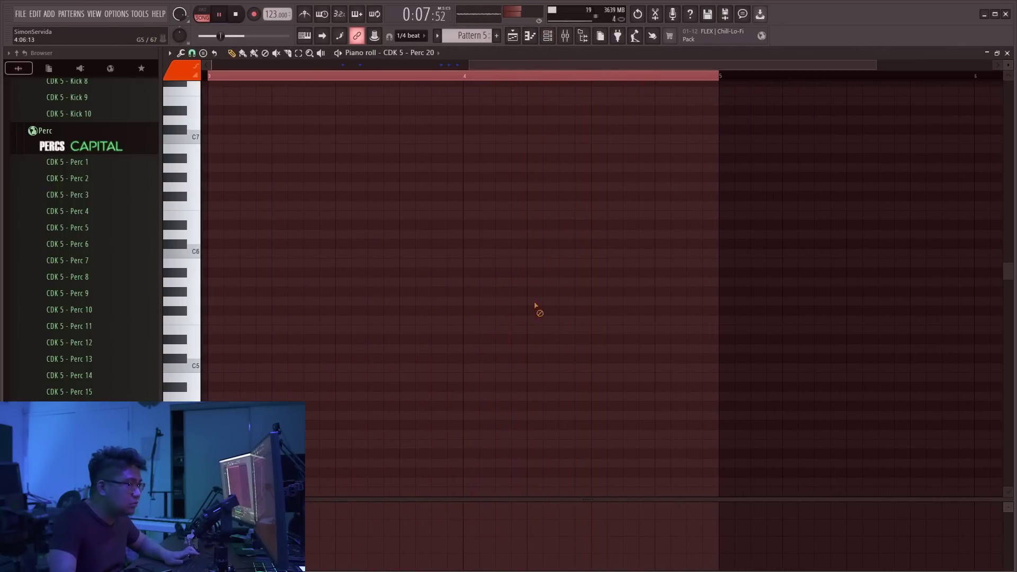
pyautogui.scroll(-3, 665, 318)
# Copy the Pattern 5 clip on playlist track 8 to bar 5
pyautogui.press('F7')
pyautogui.keyDown('ctrl'); pyautogui.moveTo(465, 418); pyautogui.dragTo(343, 354); pyautogui.keyUp('ctrl')
pyautogui.keyDown('shift'); pyautogui.moveTo(343, 354); pyautogui.dragTo(541, 352); pyautogui.keyUp('shift')
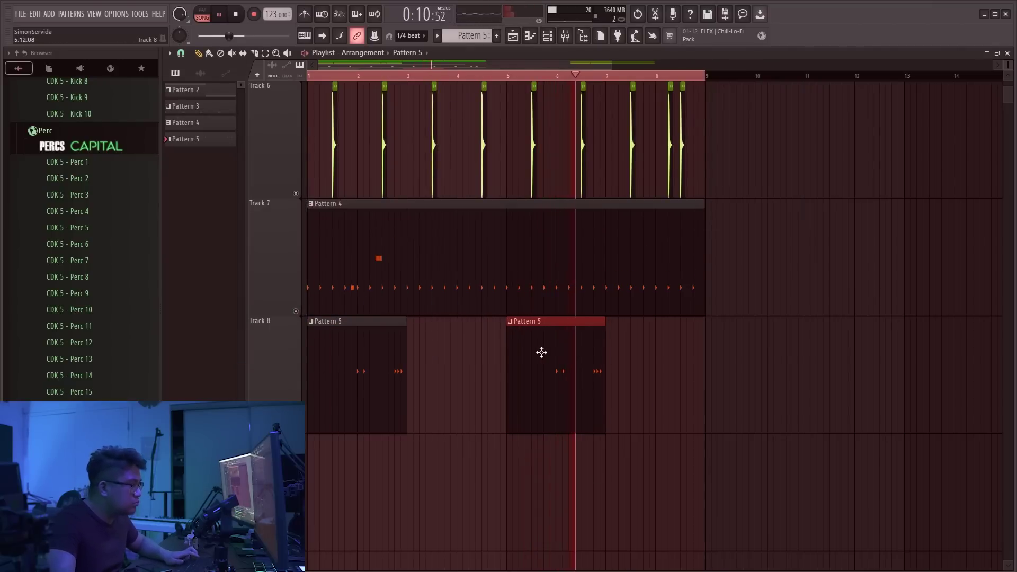
# Add two G#5 notes at 4:05 and 4:07 in the Perc 20 piano roll
pyautogui.click(547, 36)
pyautogui.rightClick(350, 237)
pyautogui.click(404, 230)
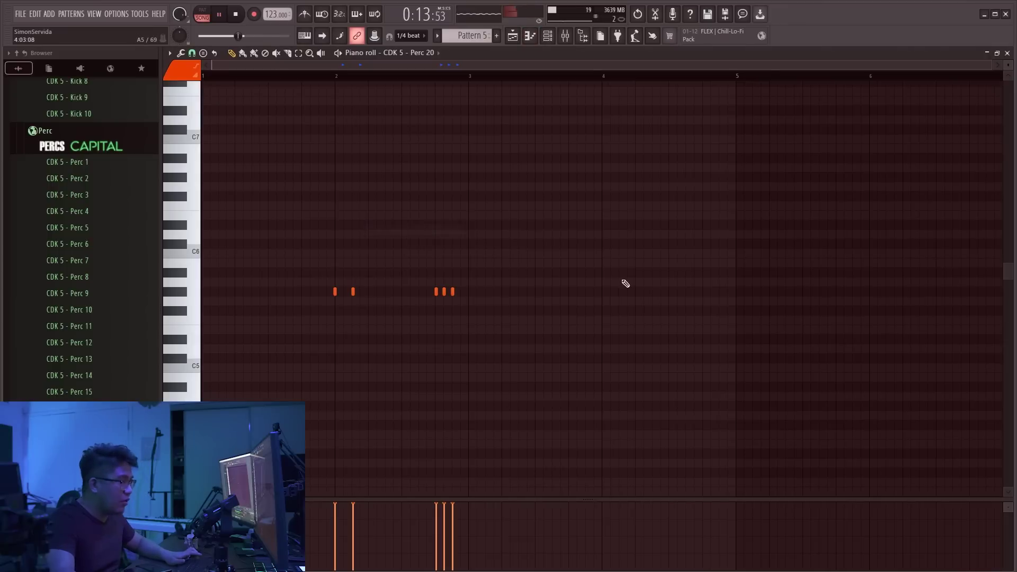
pyautogui.click(712, 292)
pyautogui.rightClick(712, 291)
pyautogui.rightClick(699, 291)
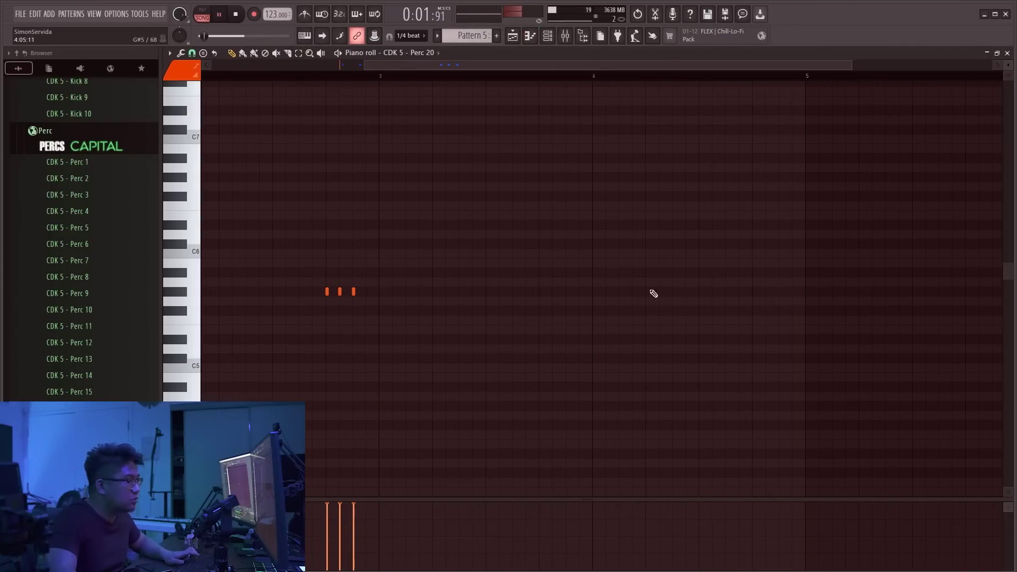
pyautogui.click(649, 291)
pyautogui.rightClick(647, 292)
pyautogui.click(646, 292)
pyautogui.click(673, 292)
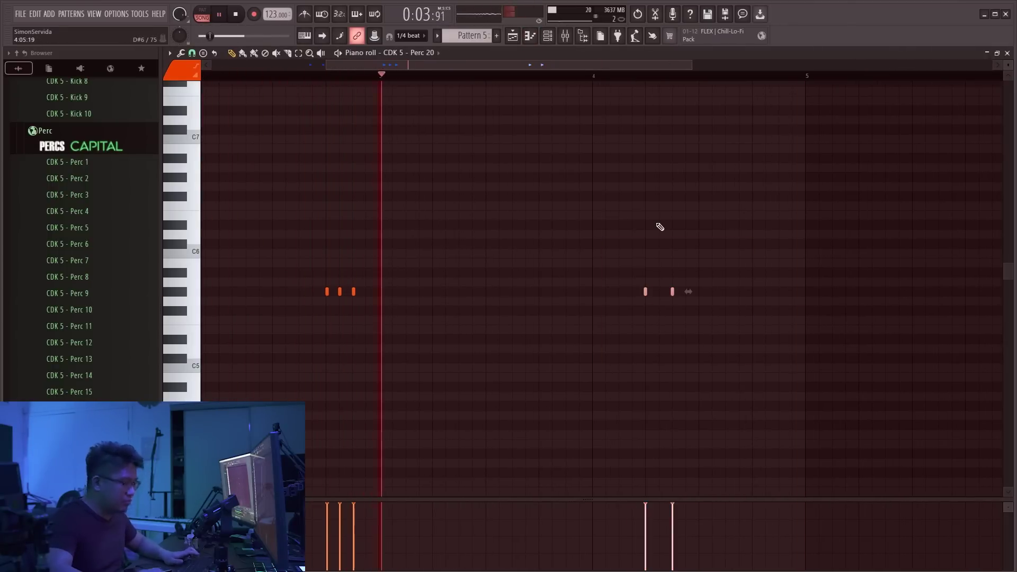
# Transpose the two new bar 4 Perc 20 notes up to F7 and return to the playlist
pyautogui.hotkey('ctrl', 'Up')
pyautogui.scroll(1, 660, 227)
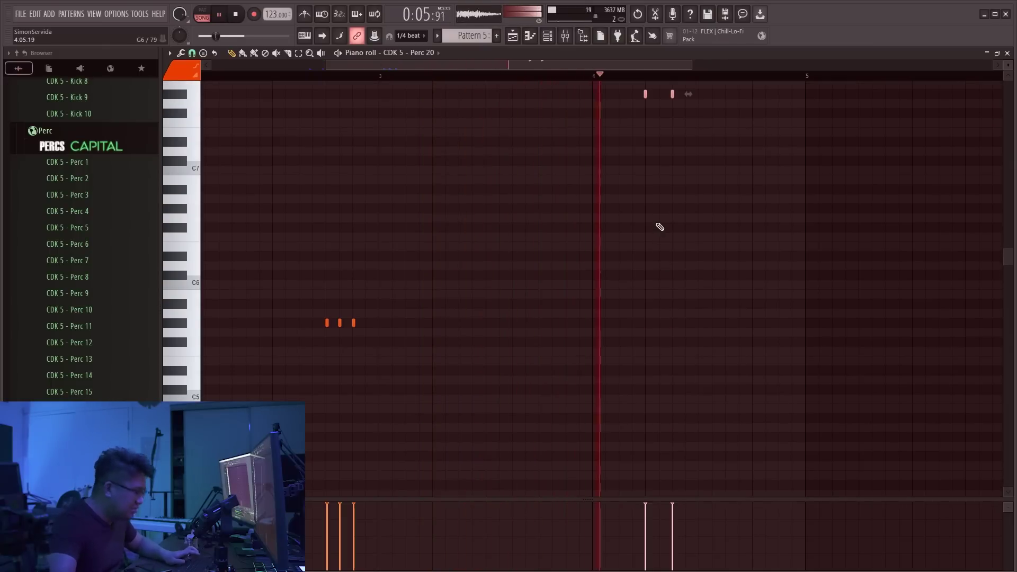
pyautogui.scroll(4, 777, 233)
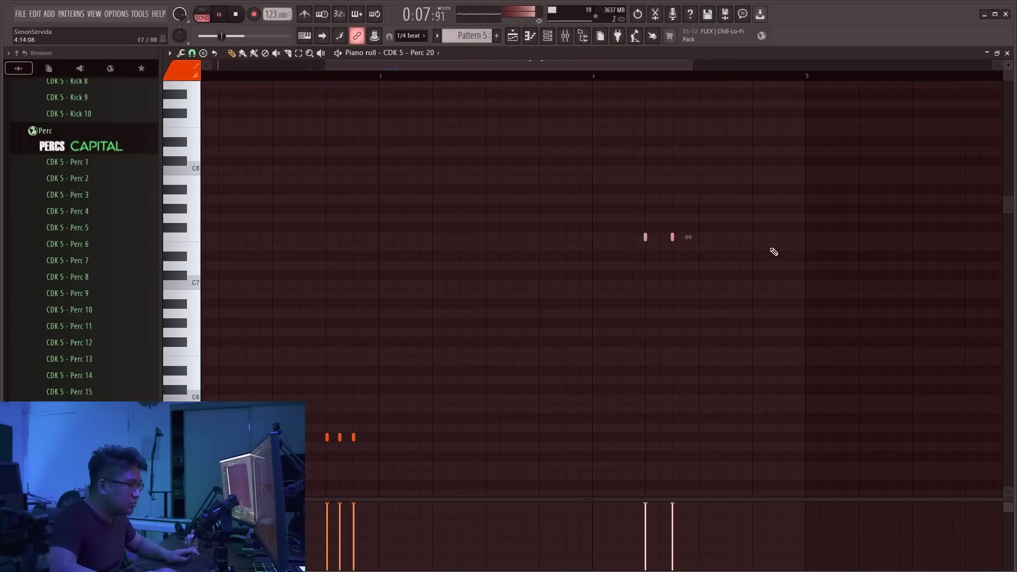
pyautogui.press('Escape')
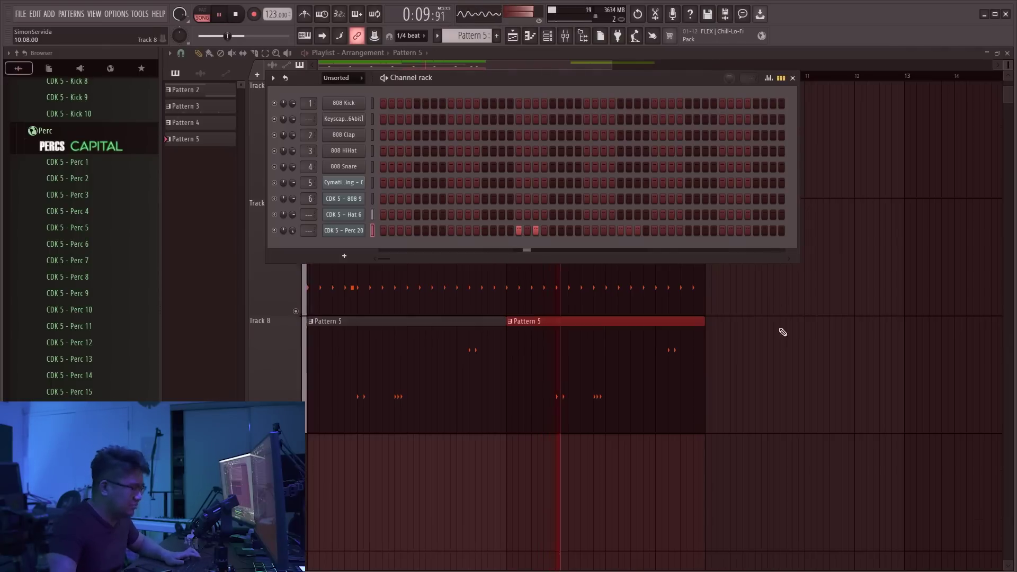
pyautogui.press('Escape')
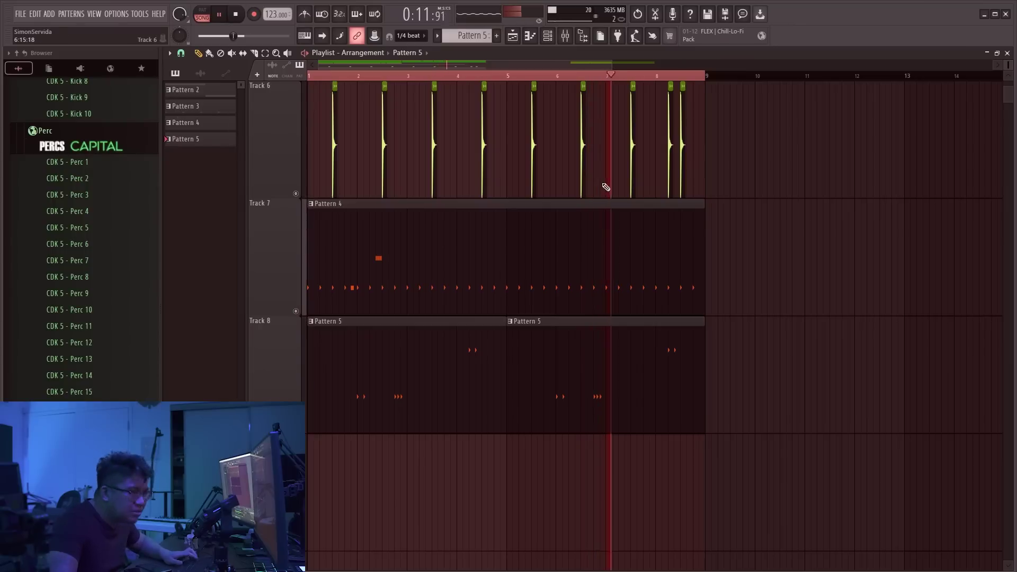
# Audition the percussion samples from Perc 18 to Perc 23 over the playing beat to find a second percussion sound
pyautogui.click(557, 37)
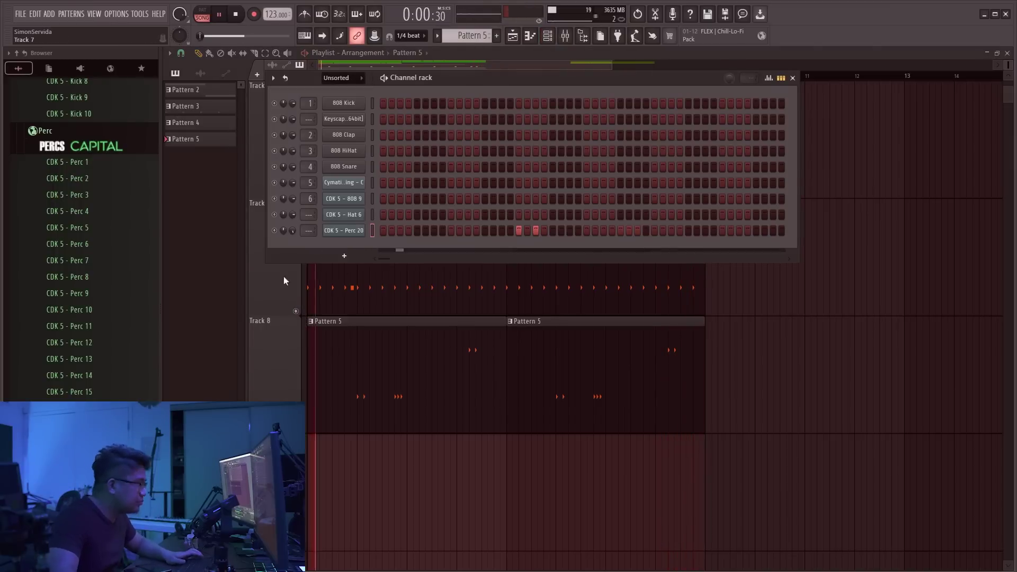
pyautogui.scroll(-3, 78, 345)
pyautogui.click(87, 373)
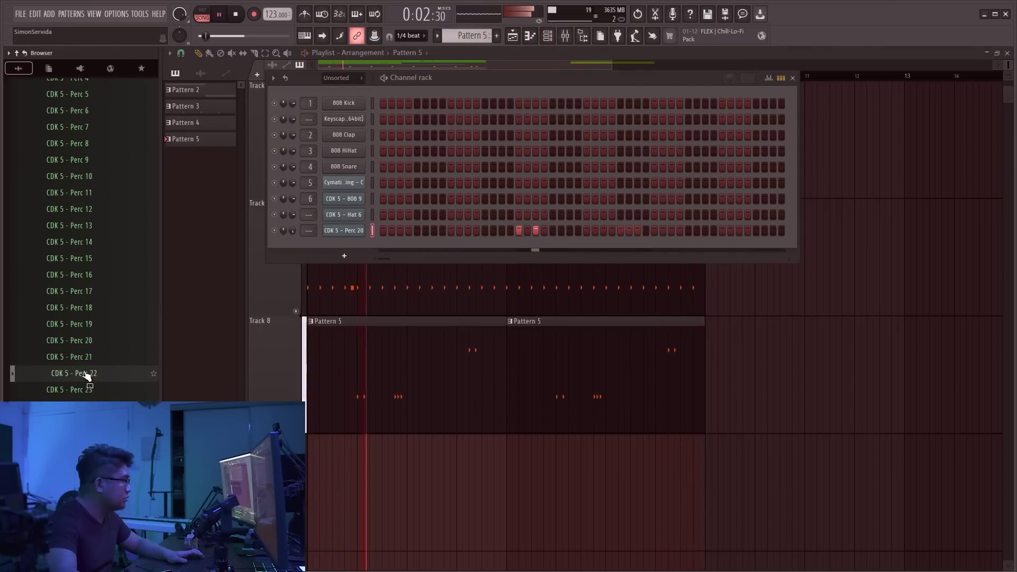
pyautogui.click(89, 360)
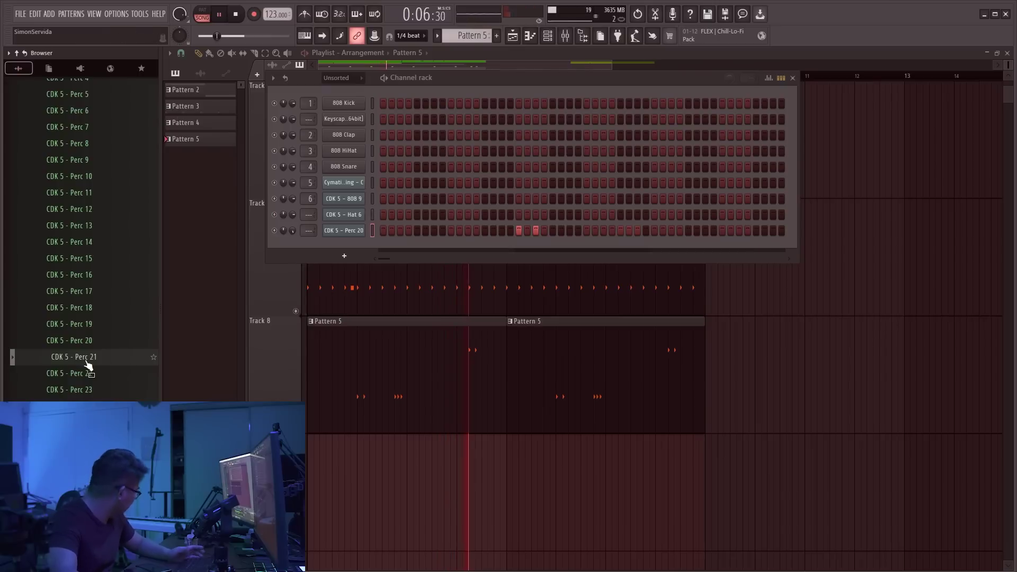
pyautogui.click(86, 363)
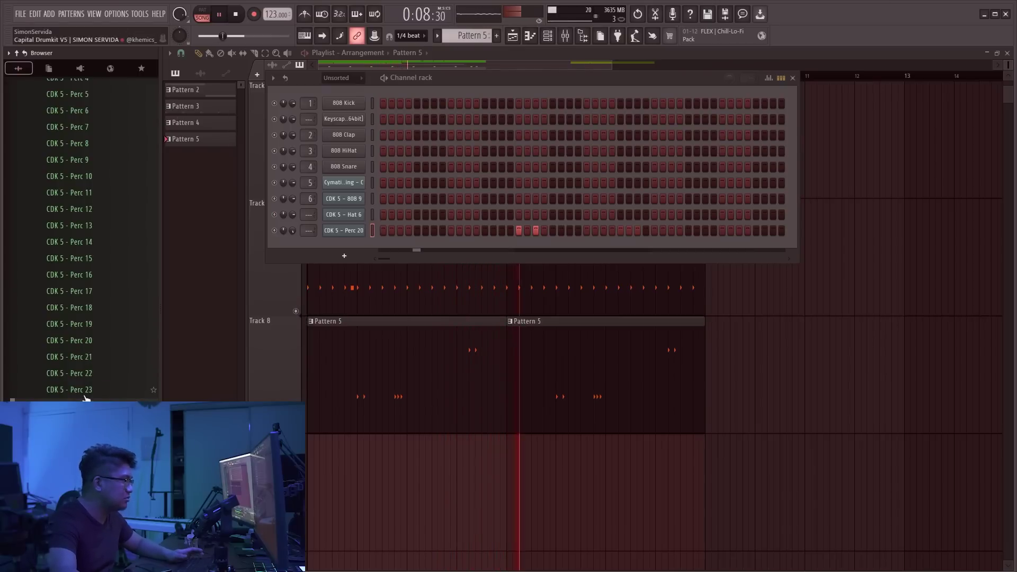
pyautogui.click(92, 346)
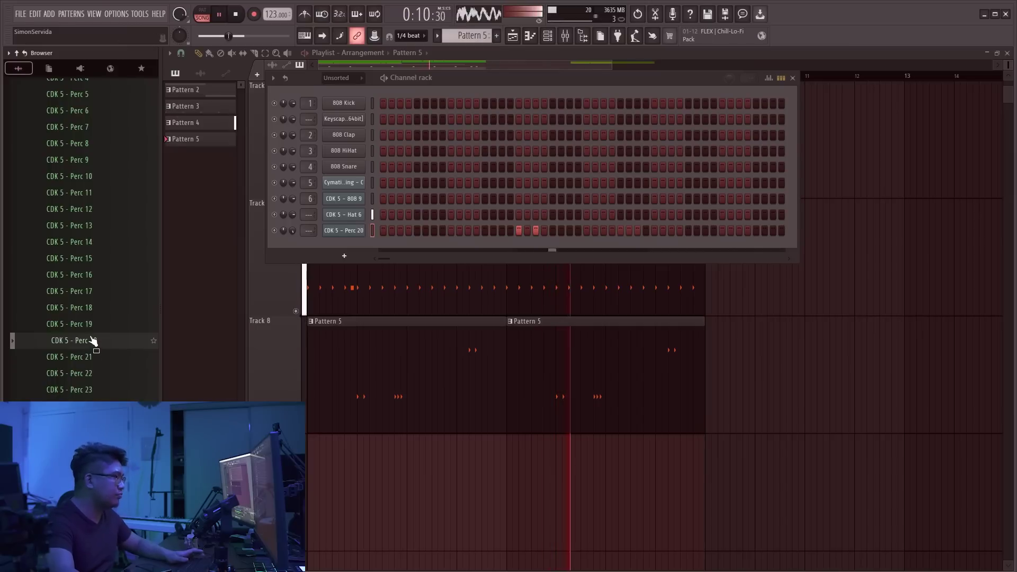
pyautogui.click(93, 327)
pyautogui.click(94, 312)
pyautogui.click(89, 354)
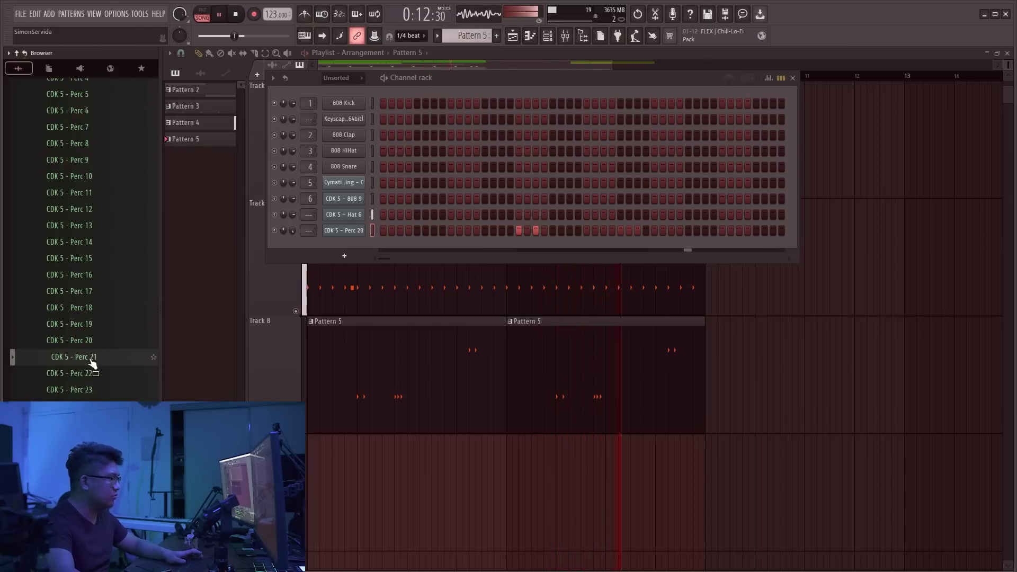
# Load the CDK 5 - Perc 21 sample as a new channel, create empty Pattern 6, and return to the playlist
pyautogui.moveTo(284, 278); pyautogui.dragTo(345, 244)
pyautogui.press('F4')
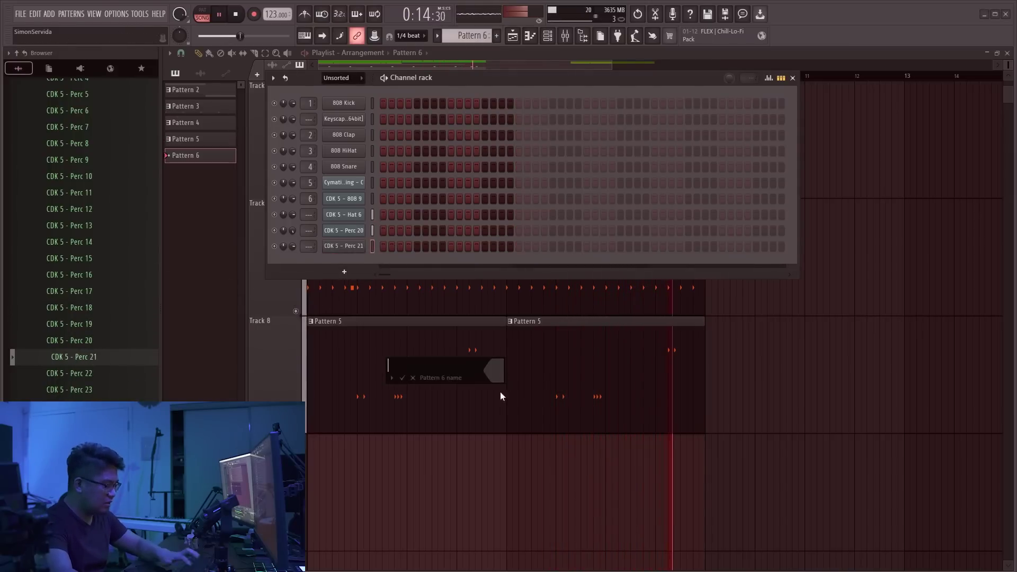
pyautogui.press('Return')
pyautogui.press('F6')
# Place the CDK 5 - Perc 21 sample as an audio clip on playlist track 9 at 2:10
pyautogui.moveTo(60, 360); pyautogui.dragTo(386, 509)
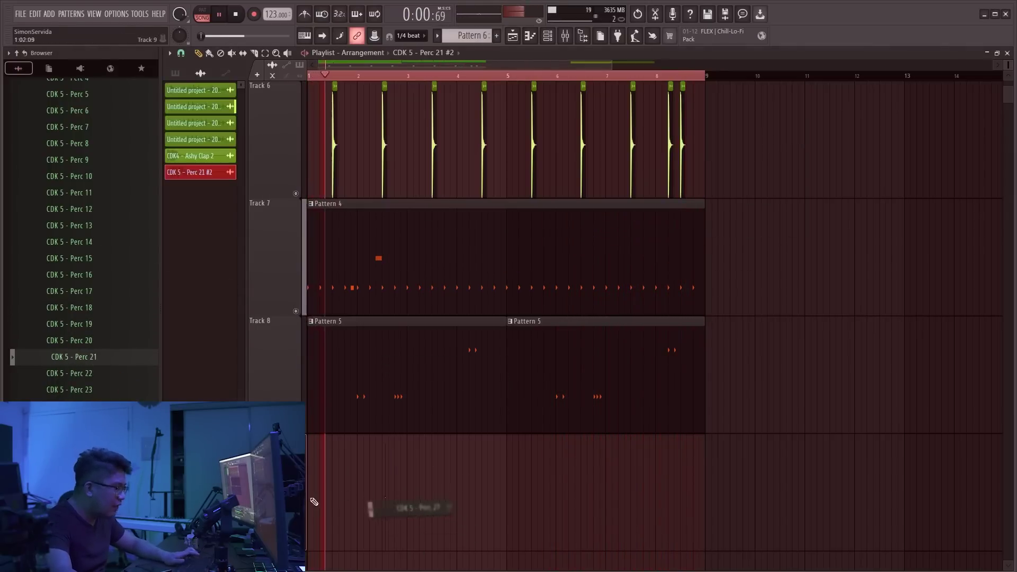
pyautogui.scroll(5, 317, 503)
pyautogui.scroll(-1, 667, 433)
pyautogui.scroll(-2, 671, 378)
pyautogui.scroll(4, 734, 342)
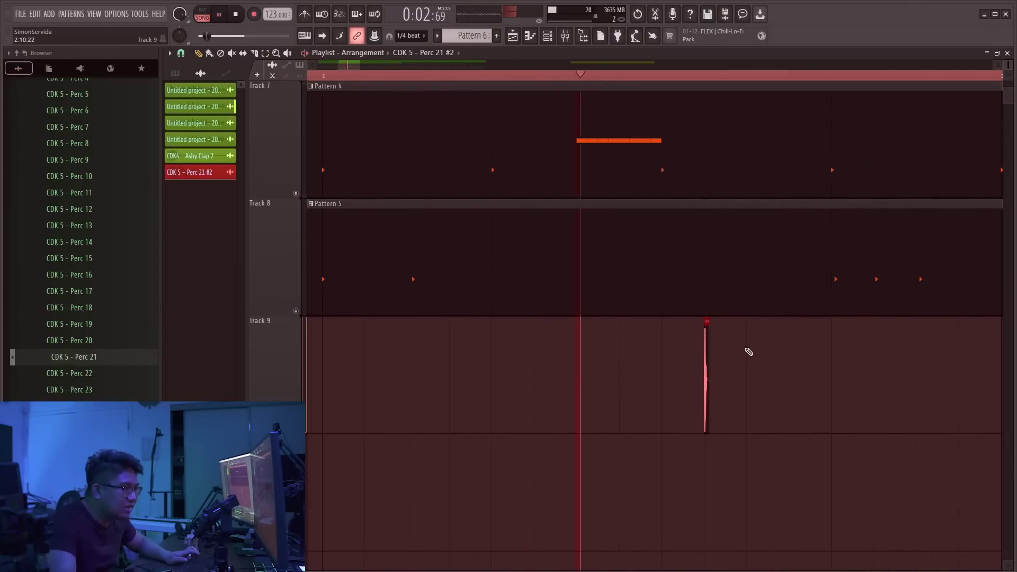
pyautogui.scroll(1, 713, 377)
pyautogui.scroll(-6, 706, 387)
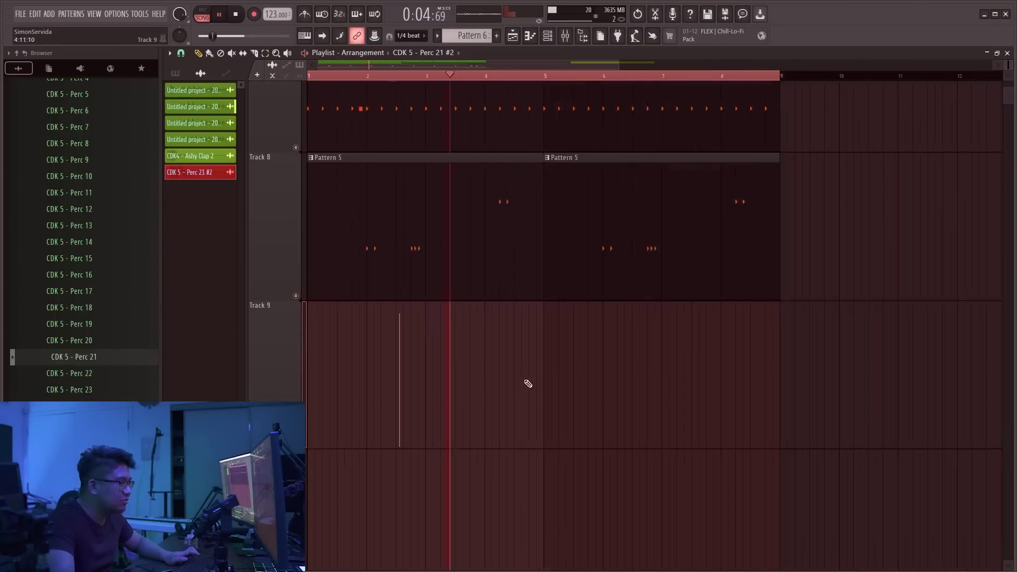
# Place another Perc 21 clip on track 9 at 6:10
pyautogui.scroll(-2, 410, 320)
pyautogui.scroll(4, 416, 321)
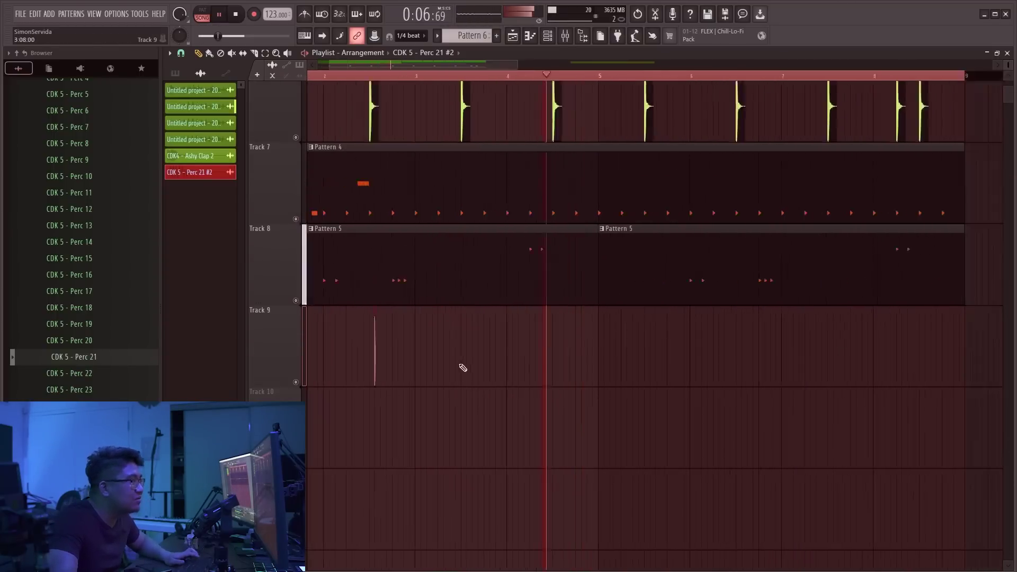
pyautogui.scroll(-1, 460, 366)
pyautogui.scroll(1, 559, 288)
pyautogui.scroll(-2, 662, 365)
pyautogui.scroll(3, 664, 289)
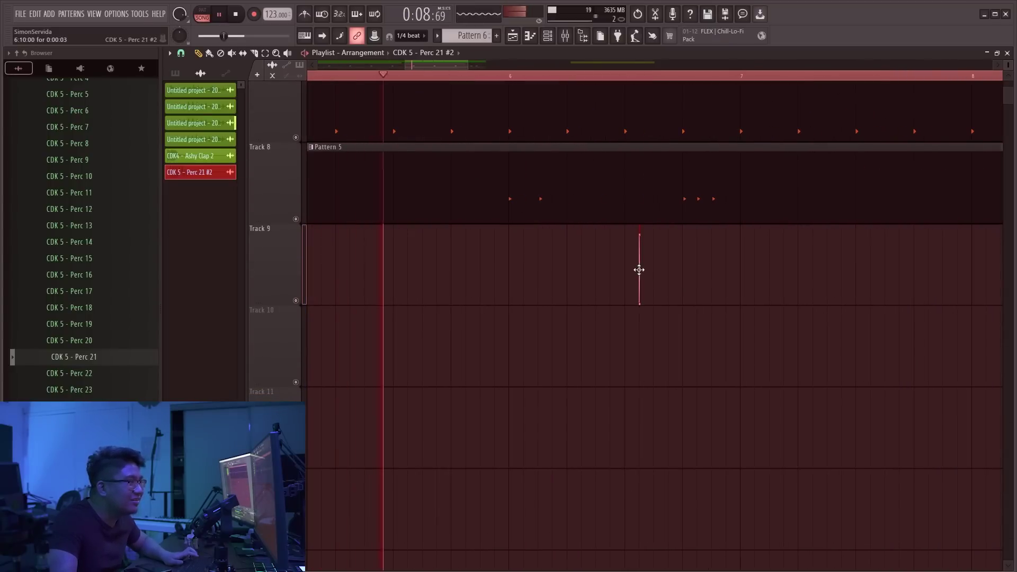
pyautogui.scroll(-3, 639, 270)
pyautogui.scroll(8, 581, 255)
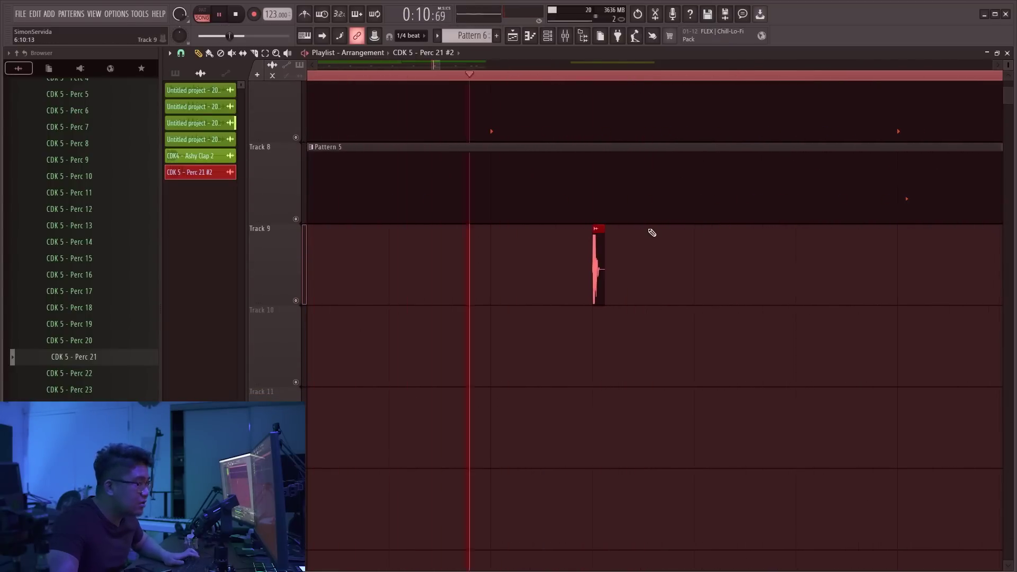
pyautogui.scroll(-7, 511, 274)
pyautogui.scroll(4, 505, 285)
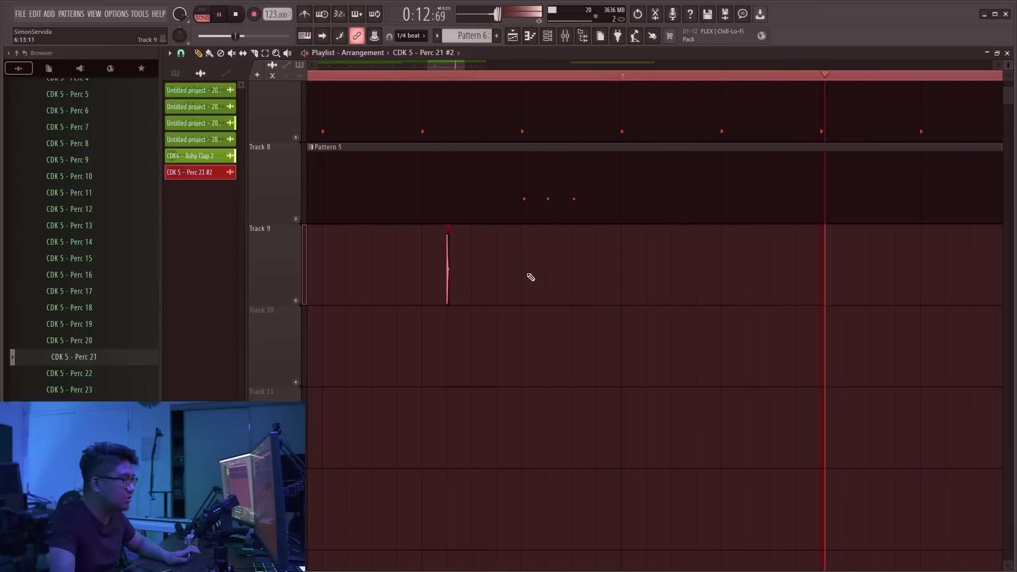
# Restart playback and add a second Perc 21 hit on track 9 at step 12 of bars 2 and 6
pyautogui.press('space')
pyautogui.scroll(-8, 498, 264)
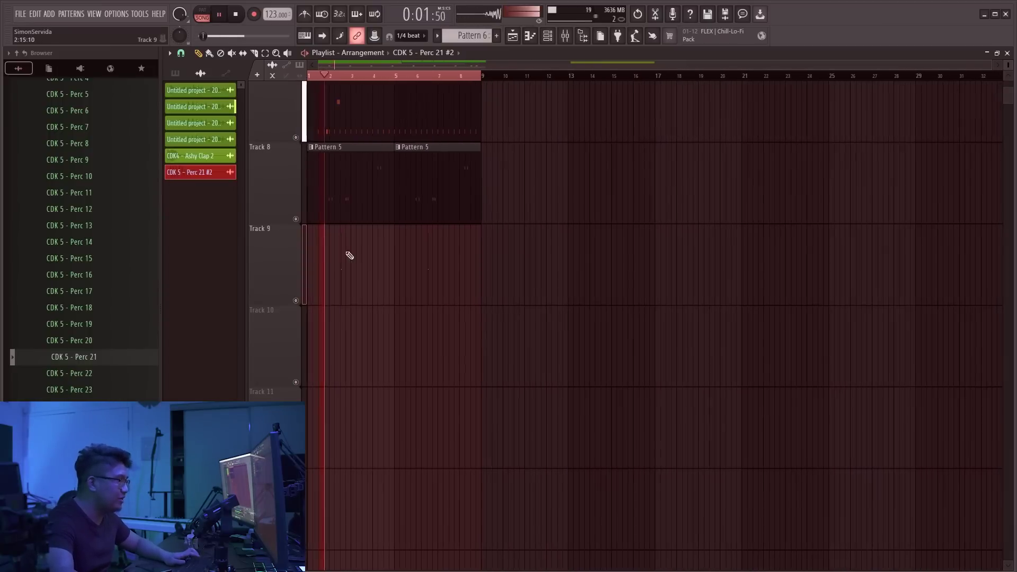
pyautogui.scroll(4, 350, 257)
pyautogui.scroll(4, 420, 273)
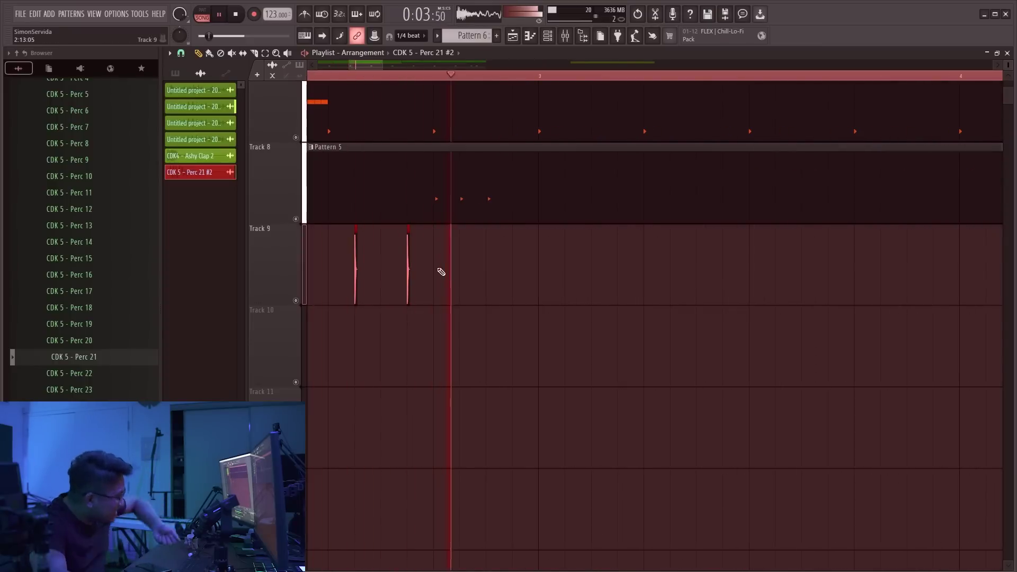
pyautogui.scroll(-3, 378, 312)
pyautogui.scroll(4, 751, 262)
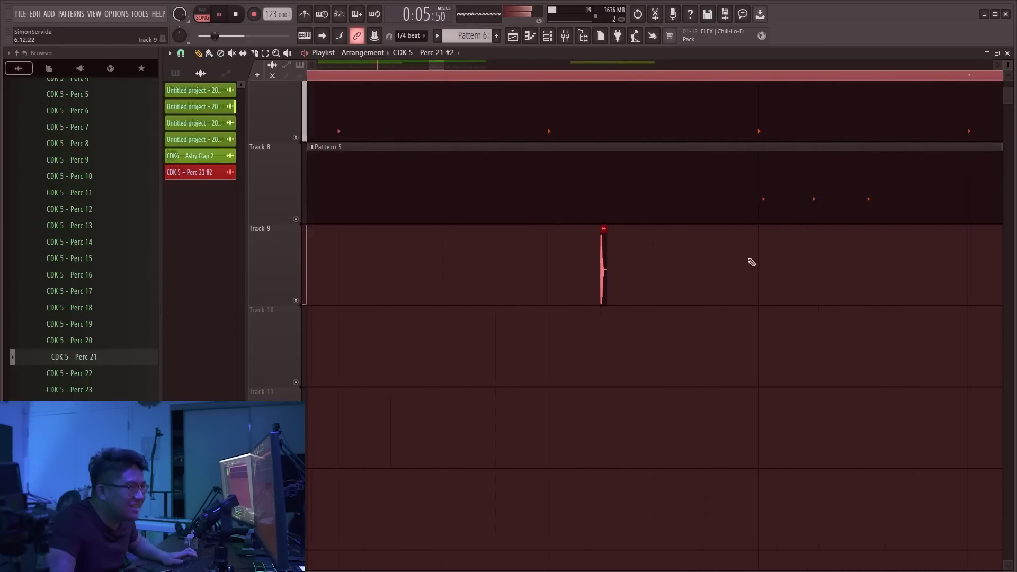
pyautogui.scroll(-5, 712, 244)
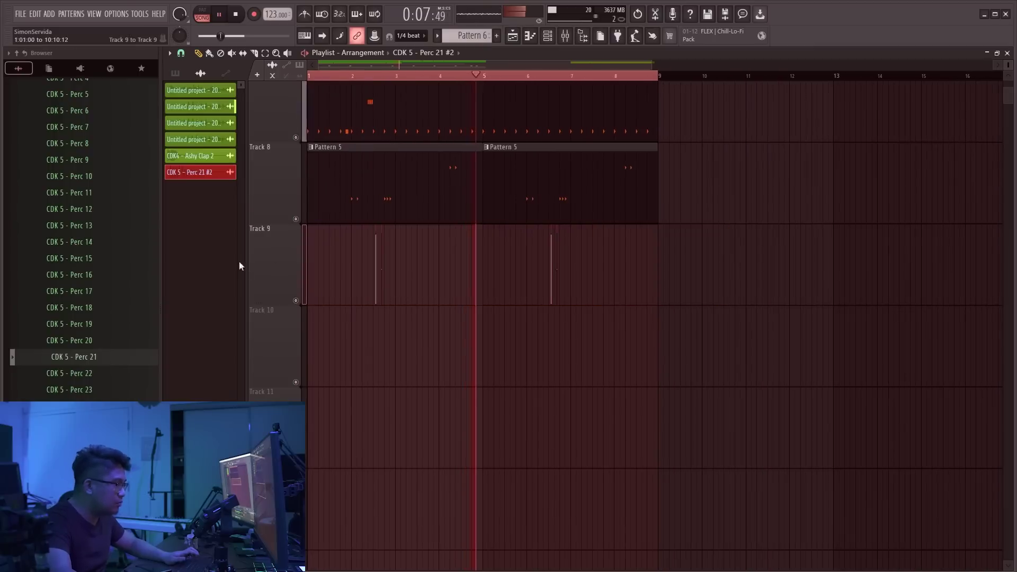
# Nudge the two bar 2 Perc 21 clips slightly late, the first to 2:10:03, and open the sample's channel settings
pyautogui.scroll(4, 461, 270)
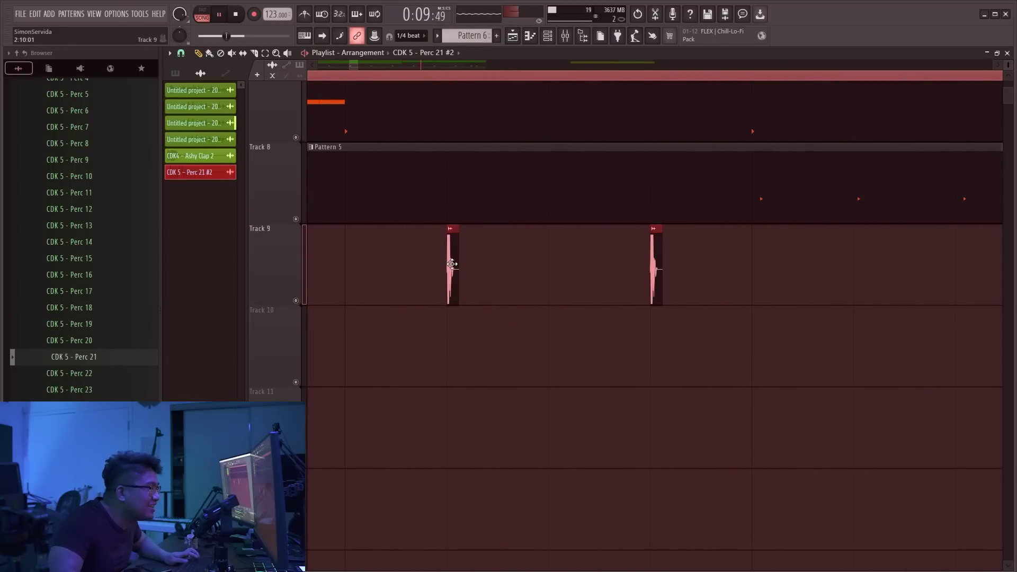
pyautogui.moveTo(452, 264); pyautogui.dragTo(464, 263)
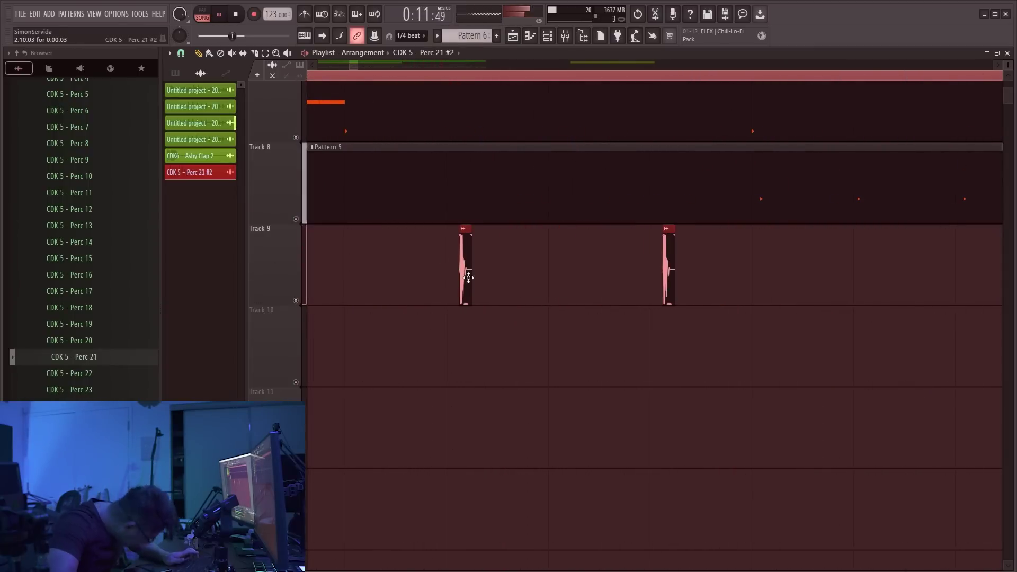
pyautogui.scroll(-6, 465, 286)
pyautogui.scroll(4, 465, 291)
pyautogui.doubleClick(466, 286)
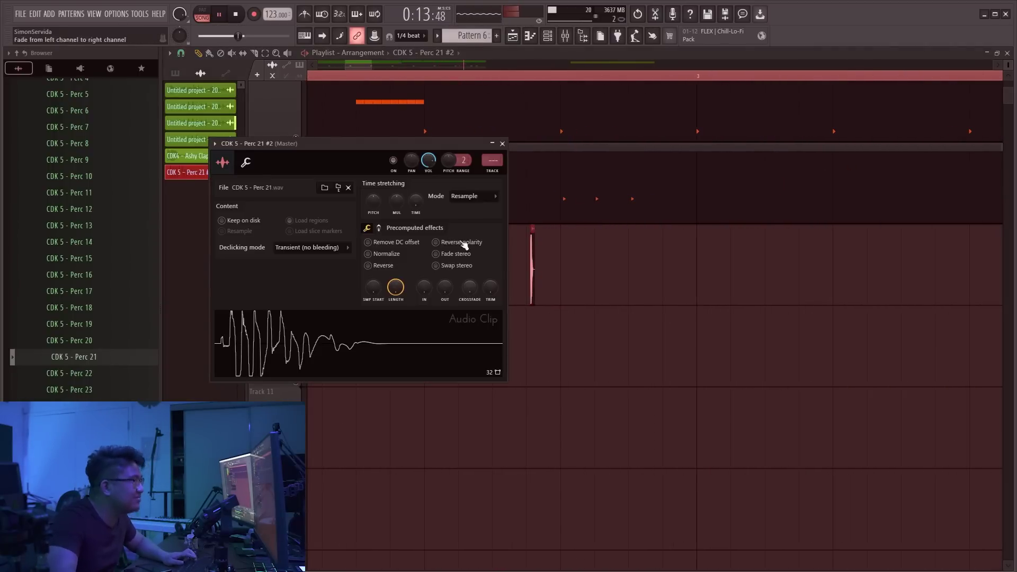
pyautogui.moveTo(415, 144); pyautogui.dragTo(415, 169)
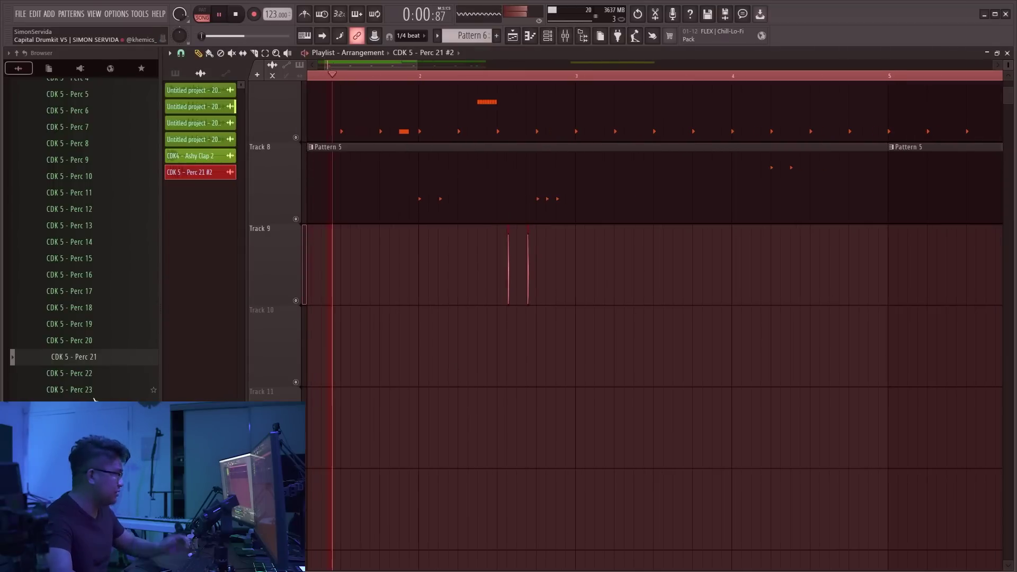
# Find CDK 5 - Kick 8 in the drum kit's Kick folder and place it on track 10 in bar 1
pyautogui.scroll(7, 99, 351)
pyautogui.scroll(-5, 99, 351)
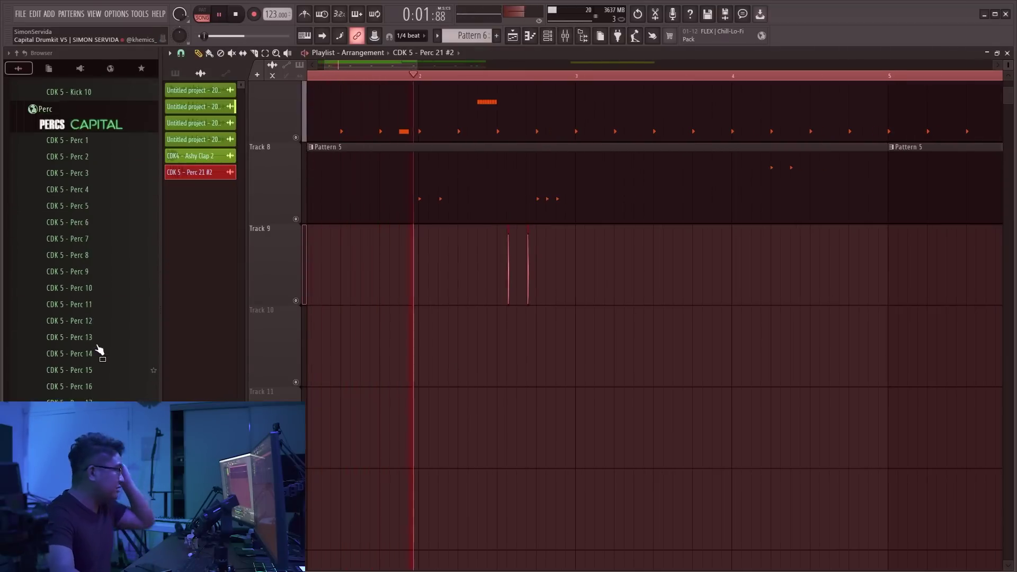
pyautogui.scroll(5, 99, 351)
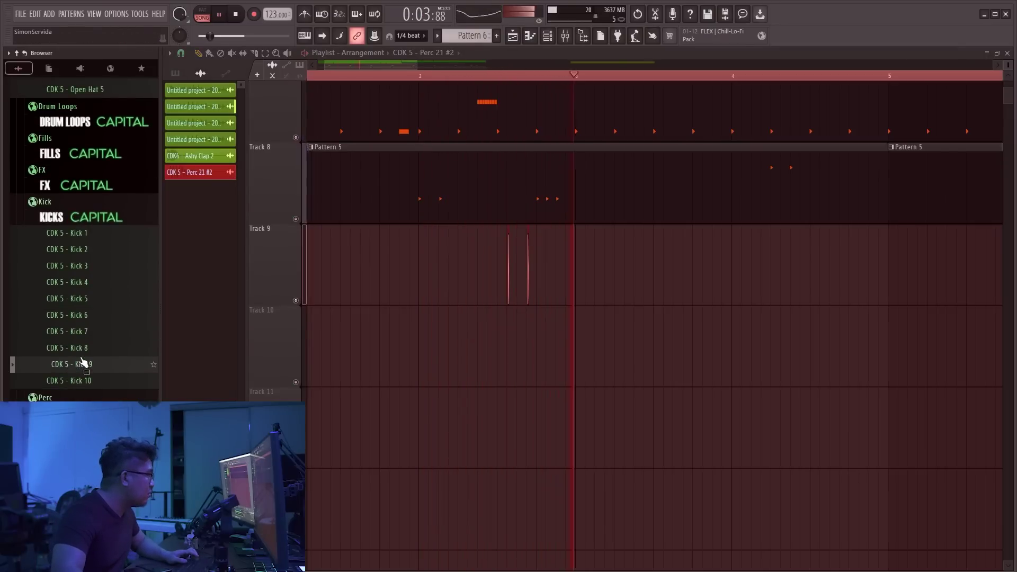
pyautogui.moveTo(83, 350); pyautogui.dragTo(335, 329)
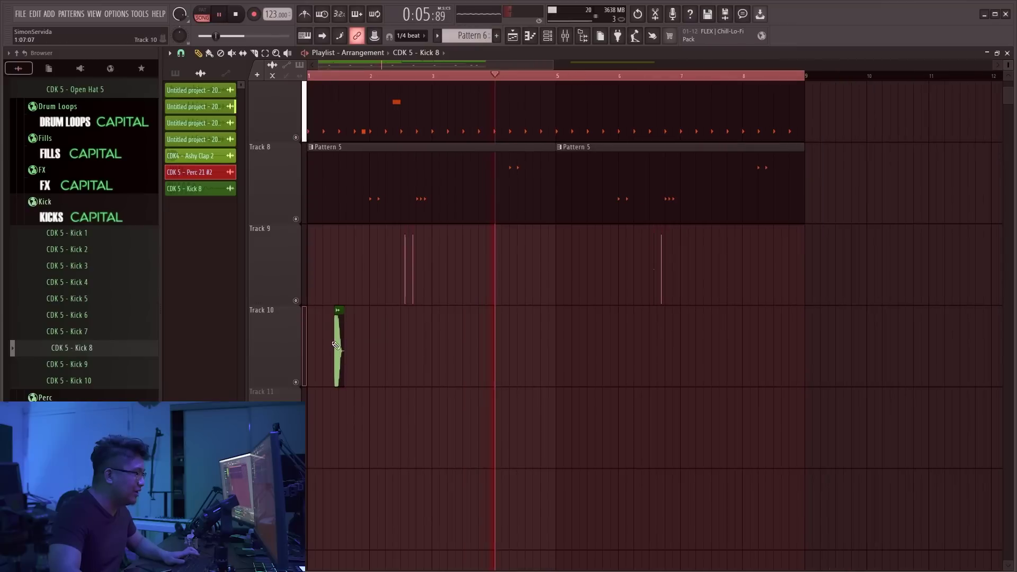
# Route the Kick 8 clip to mixer track 7 and set its precomputed boost to 16%
pyautogui.doubleClick(312, 339)
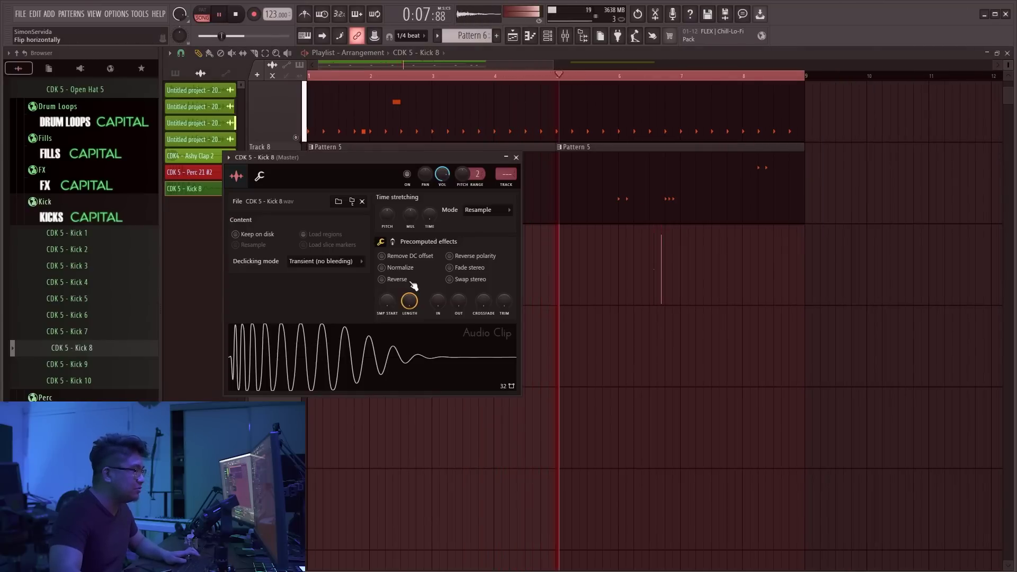
pyautogui.hotkey('ctrl', 'l')
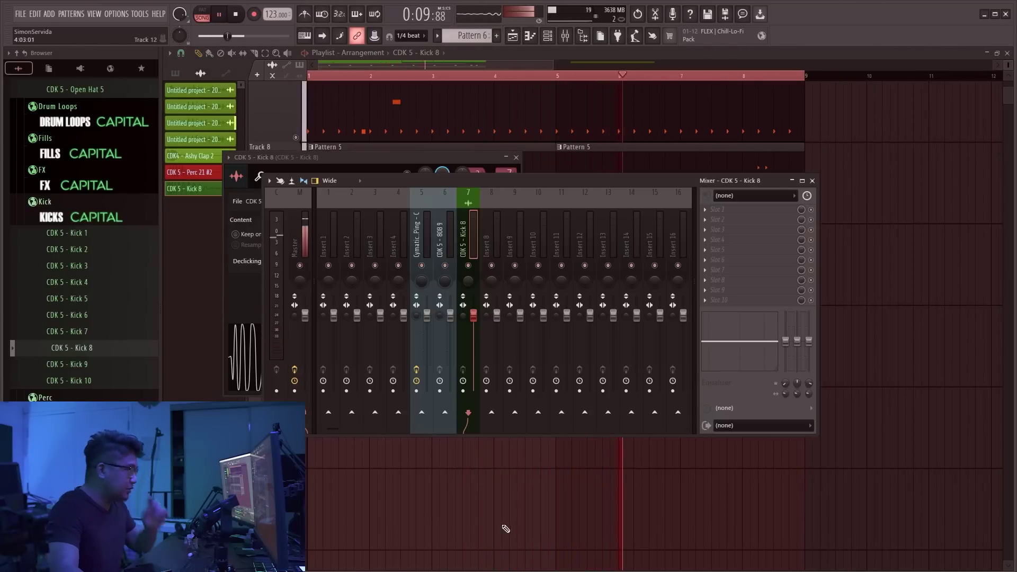
pyautogui.click(362, 166)
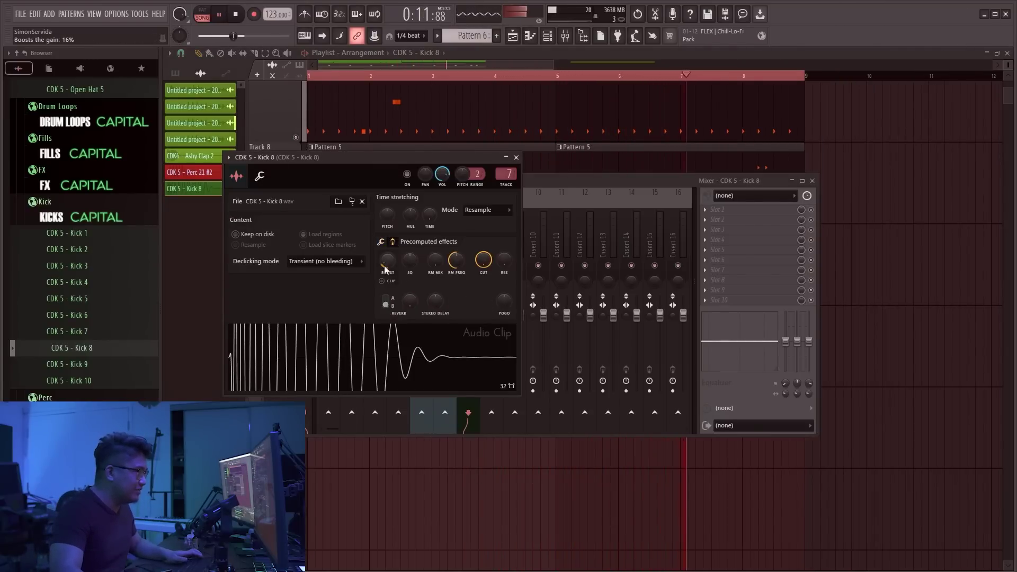
pyautogui.rightClick(439, 457)
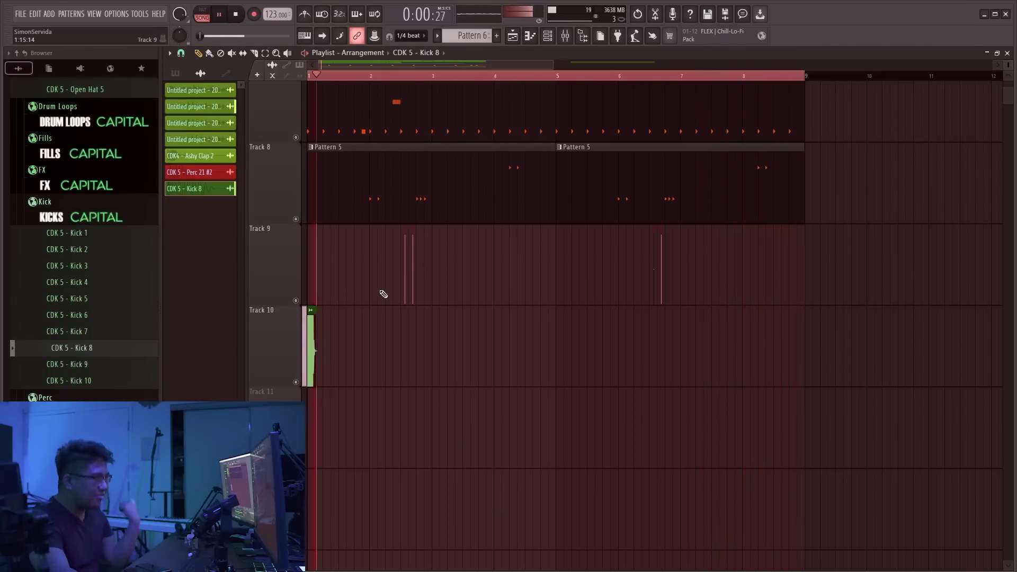
# Add Kick 8 clips on track 10 at the start of bar 3 and at 3:07
pyautogui.keyDown('ctrl'); pyautogui.scroll(4, 439, 351); pyautogui.keyUp('ctrl')
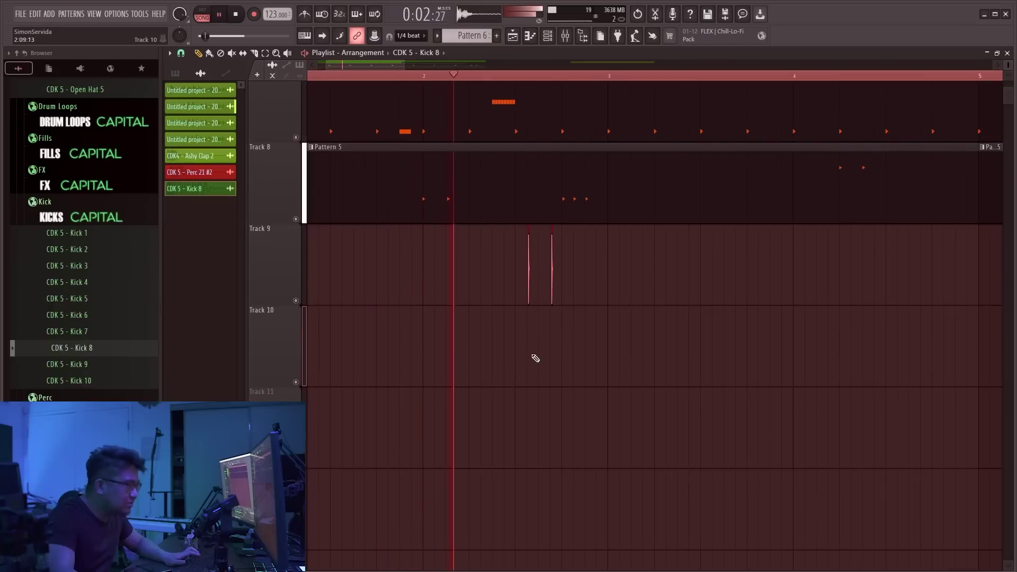
pyautogui.click(609, 357)
pyautogui.keyDown('ctrl'); pyautogui.scroll(-2, 482, 371); pyautogui.keyUp('ctrl')
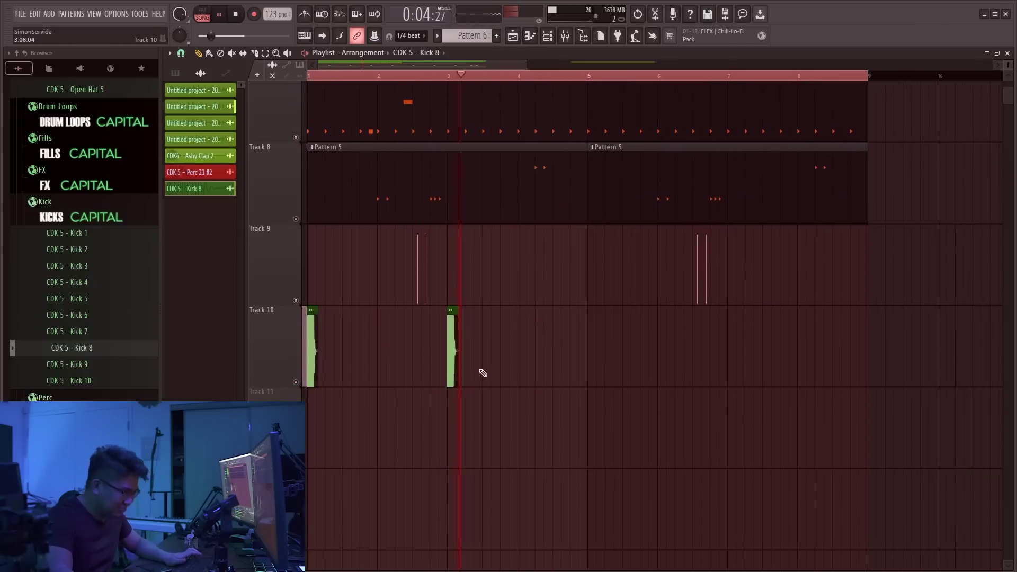
pyautogui.keyDown('ctrl'); pyautogui.scroll(4, 459, 356); pyautogui.keyUp('ctrl')
pyautogui.click(421, 343)
pyautogui.keyDown('ctrl'); pyautogui.scroll(-4, 577, 363); pyautogui.keyUp('ctrl')
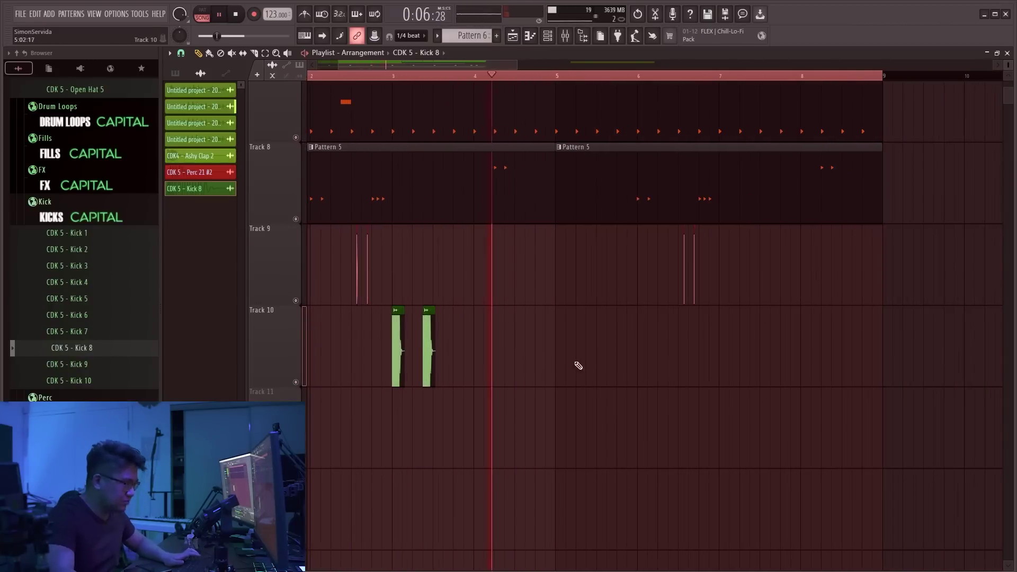
# Add Kick 8 clips on track 10 at the start of bars 5 and 7 and at 7:07
pyautogui.keyDown('ctrl'); pyautogui.scroll(2, 561, 351); pyautogui.keyUp('ctrl')
pyautogui.click(540, 346)
pyautogui.keyDown('ctrl'); pyautogui.scroll(-2, 615, 334); pyautogui.keyUp('ctrl')
pyautogui.keyDown('ctrl'); pyautogui.scroll(2, 574, 347); pyautogui.keyUp('ctrl')
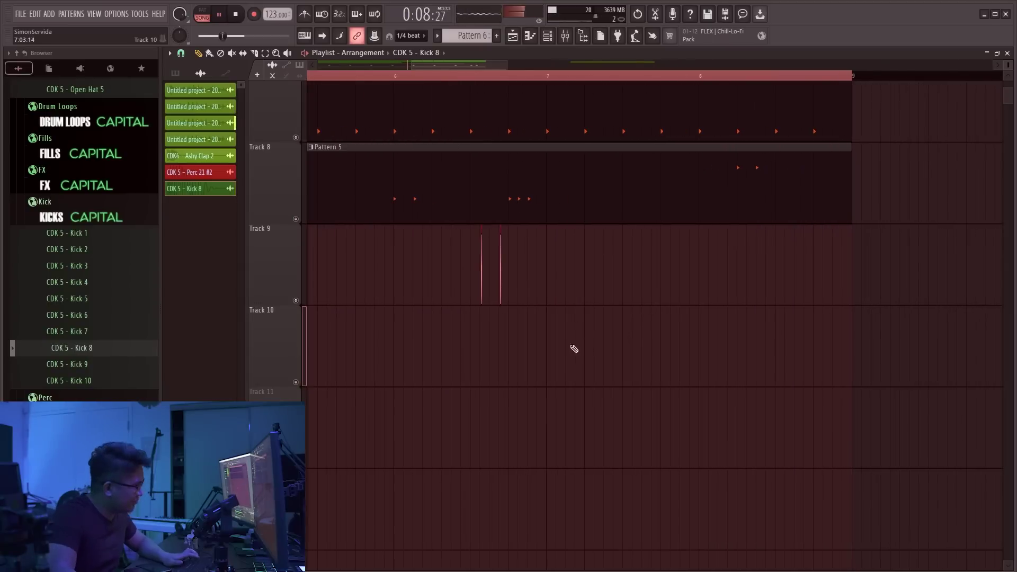
pyautogui.click(561, 338)
pyautogui.click(603, 343)
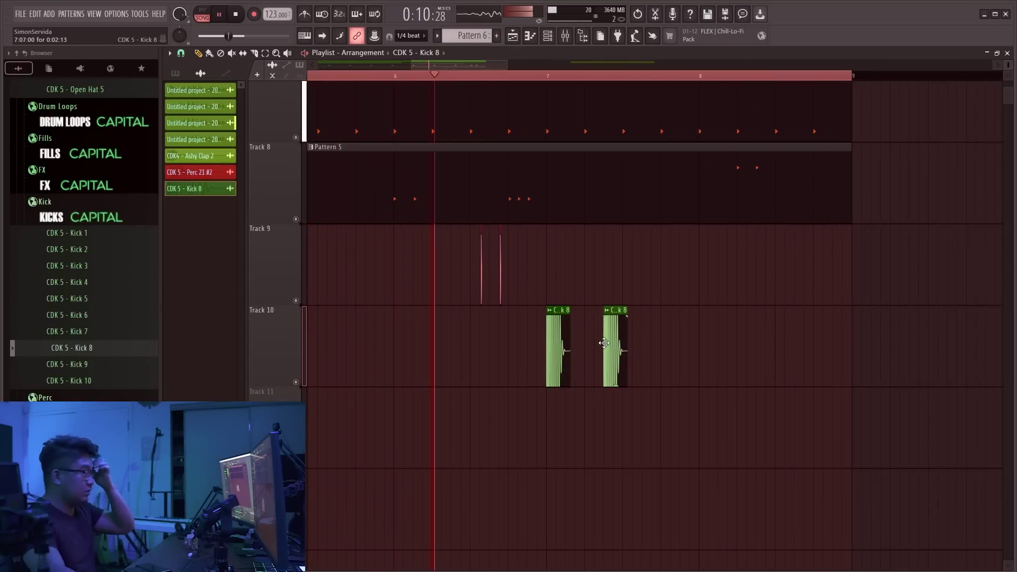
# Nudge the second Kick 8 hits of bars 7 and 3 slightly late, to 7:07:04 and 3:07:05
pyautogui.keyDown('ctrl'); pyautogui.scroll(3, 615, 341); pyautogui.keyUp('ctrl')
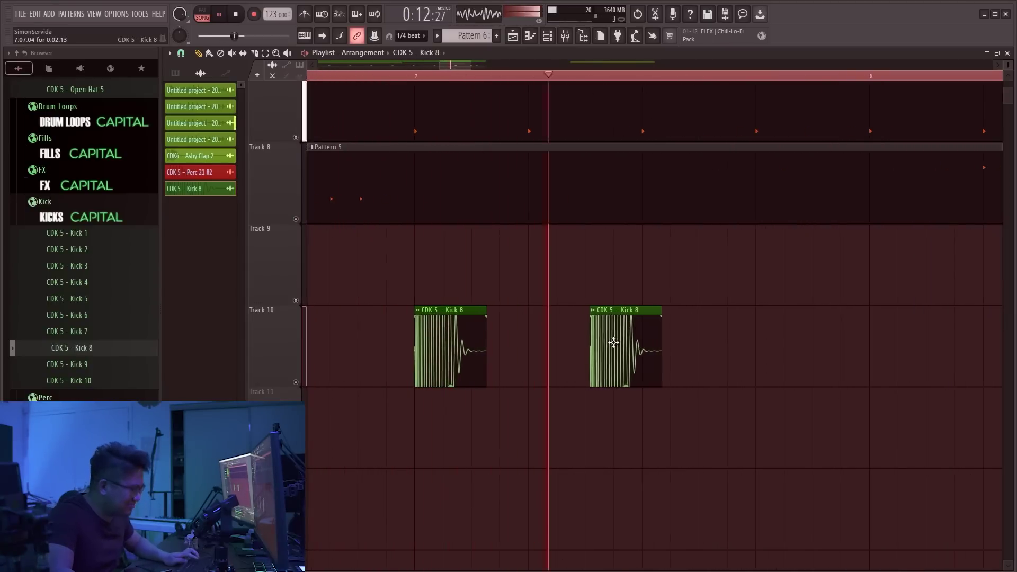
pyautogui.keyDown('ctrl'); pyautogui.scroll(-4, 615, 341); pyautogui.keyUp('ctrl')
pyautogui.keyDown('ctrl'); pyautogui.scroll(2, 402, 333); pyautogui.keyUp('ctrl')
pyautogui.keyDown('ctrl'); pyautogui.scroll(3, 352, 340); pyautogui.keyUp('ctrl')
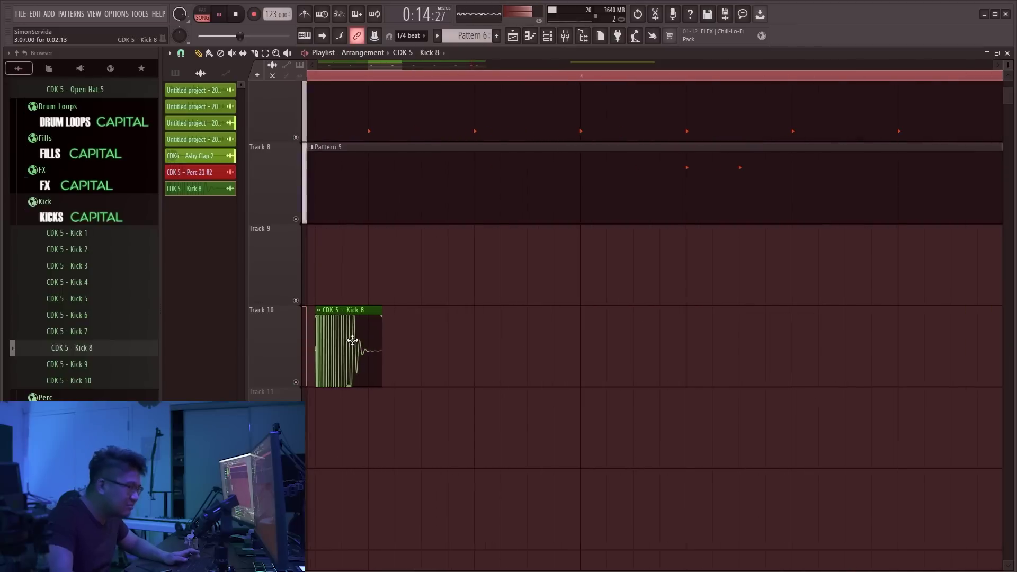
pyautogui.keyDown('ctrl'); pyautogui.scroll(-3, 390, 327); pyautogui.keyUp('ctrl')
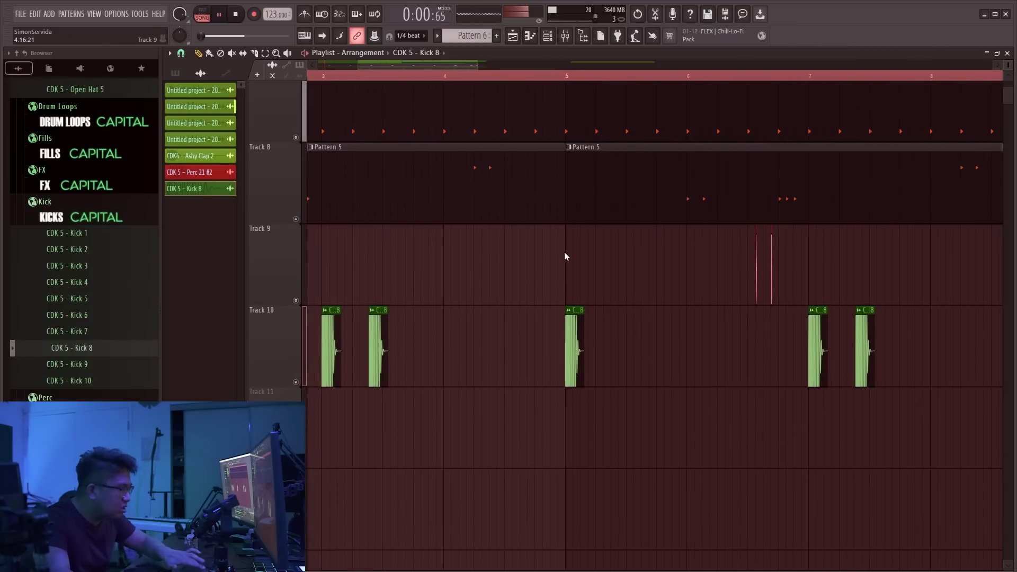
# Check the Kick 8 mixer track and lower the precomputed boost in the sample's channel settings
pyautogui.press('F9')
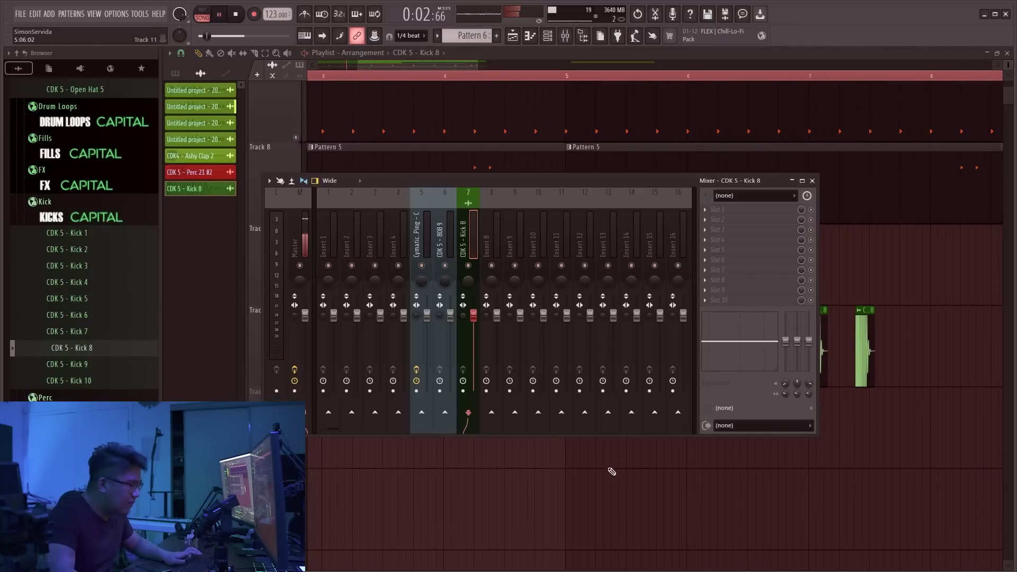
pyautogui.press('F9')
pyautogui.doubleClick(381, 347)
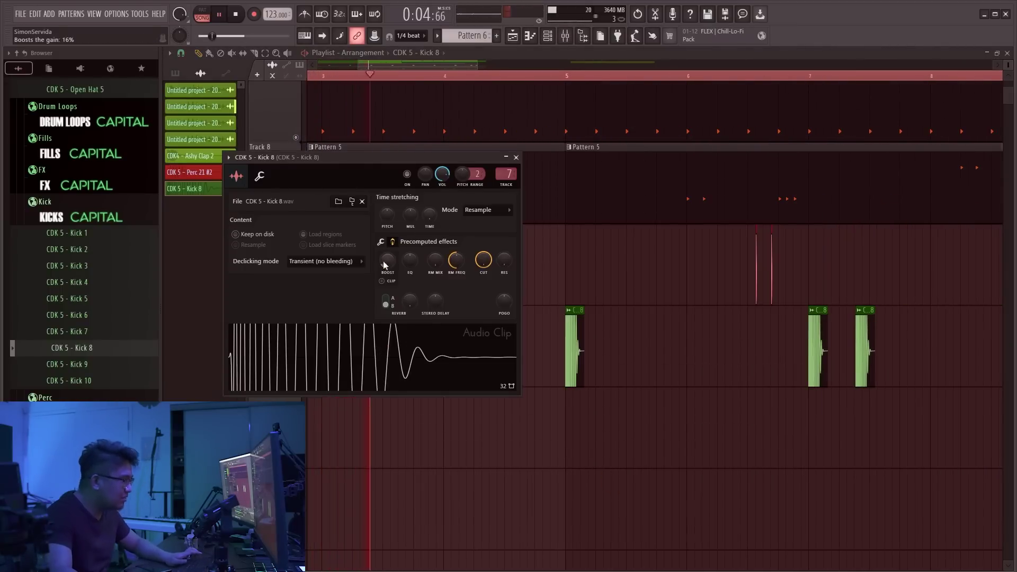
pyautogui.press('F9')
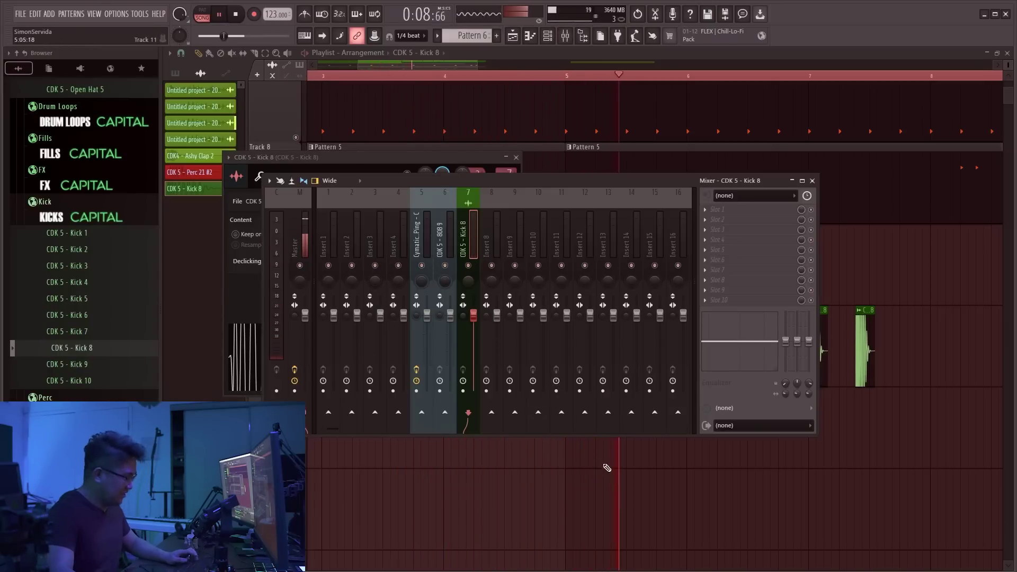
pyautogui.press('F12')
pyautogui.doubleClick(377, 352)
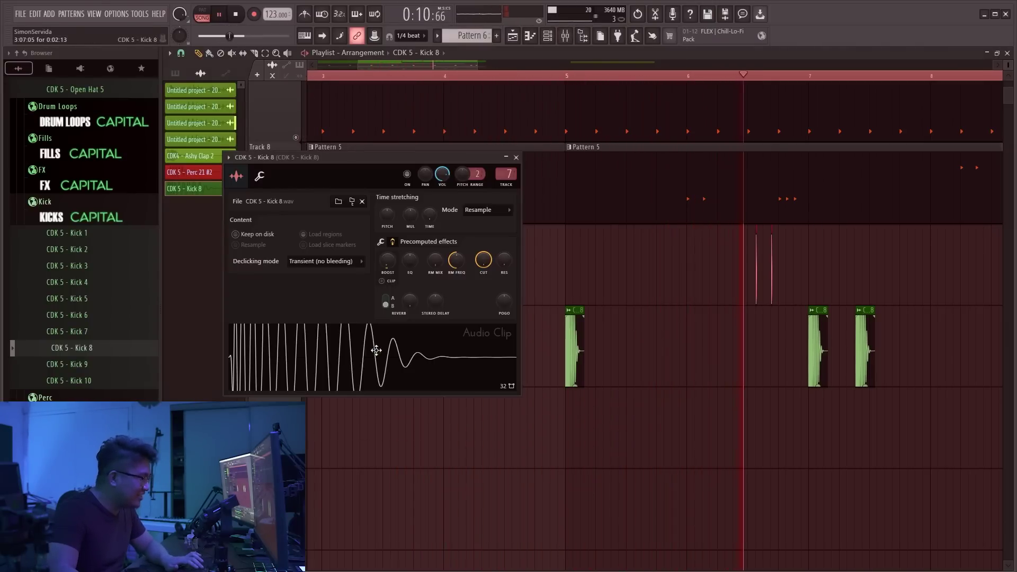
# Raise the precomputed boost of the Kick 8 sample and lower the volume of its mixer track
pyautogui.moveTo(388, 260); pyautogui.dragTo(388, 247)
pyautogui.press('F9')
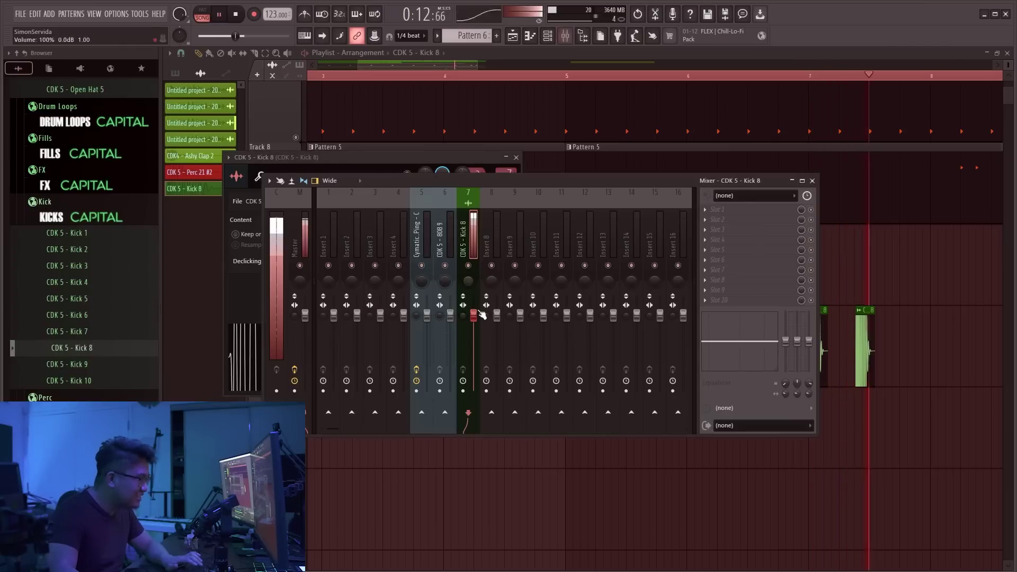
pyautogui.moveTo(473, 328); pyautogui.dragTo(474, 322)
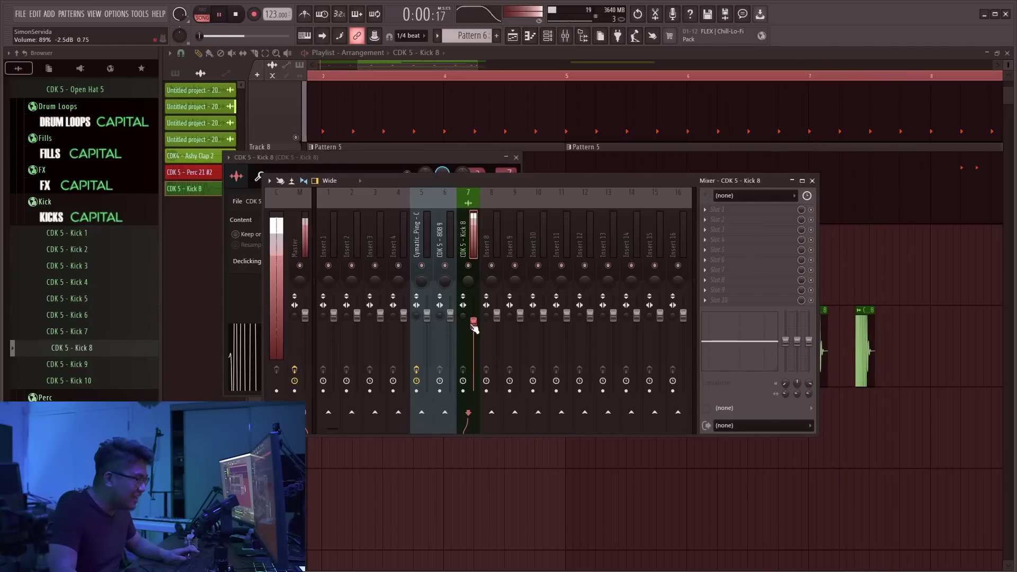
pyautogui.rightClick(476, 328)
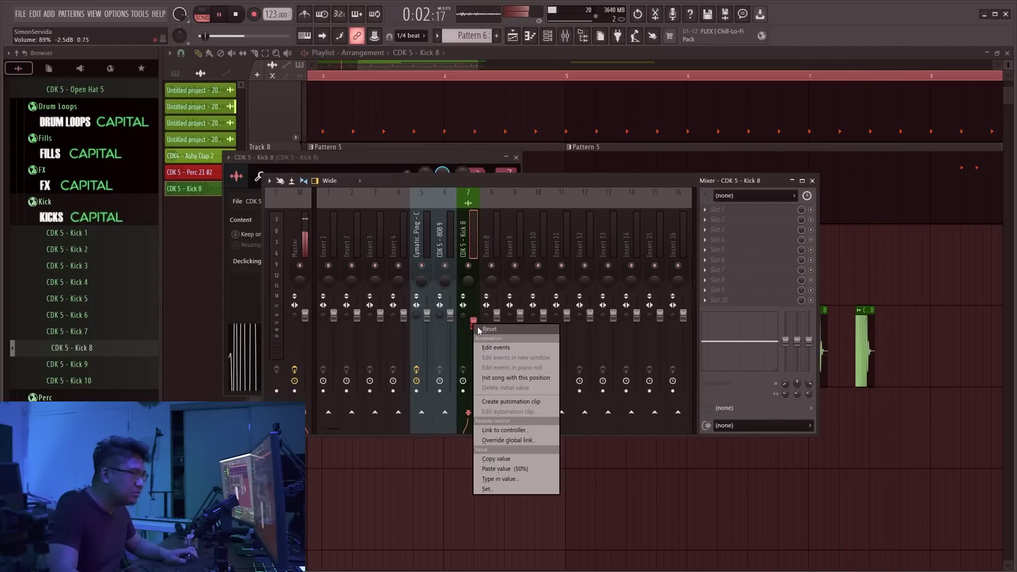
pyautogui.click(421, 157)
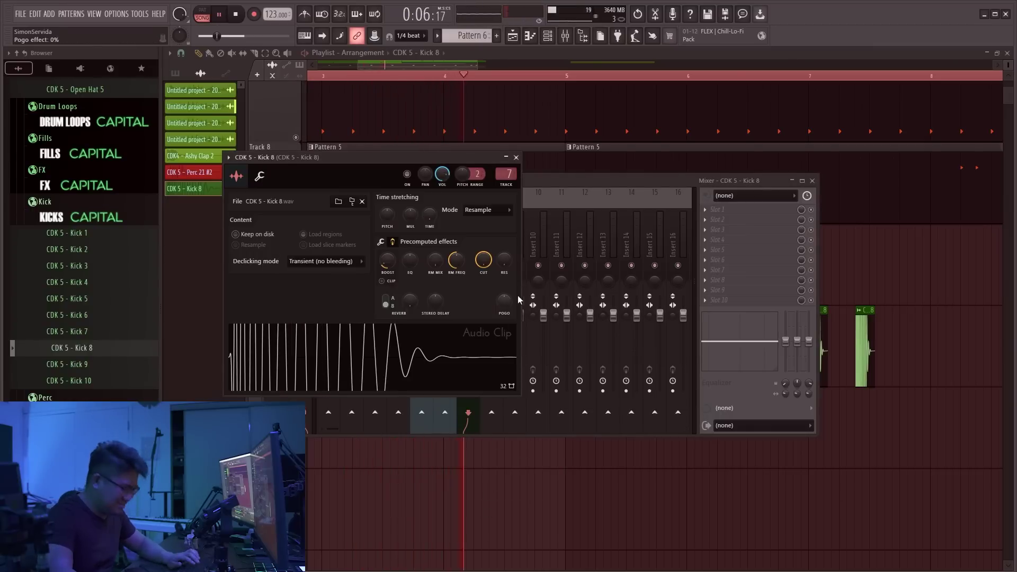
pyautogui.press('F9')
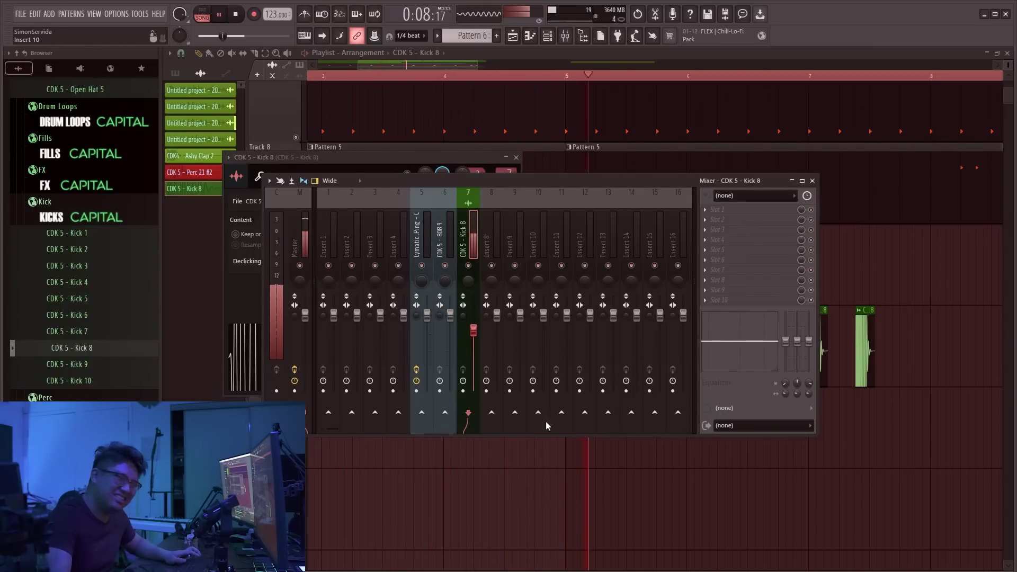
# Browse the Capital drum kit's FX and Perc folders and audition percussion samples against the beat
pyautogui.scroll(-2, 562, 430)
pyautogui.press('F5')
pyautogui.scroll(-4, 590, 424)
pyautogui.scroll(-2, 545, 281)
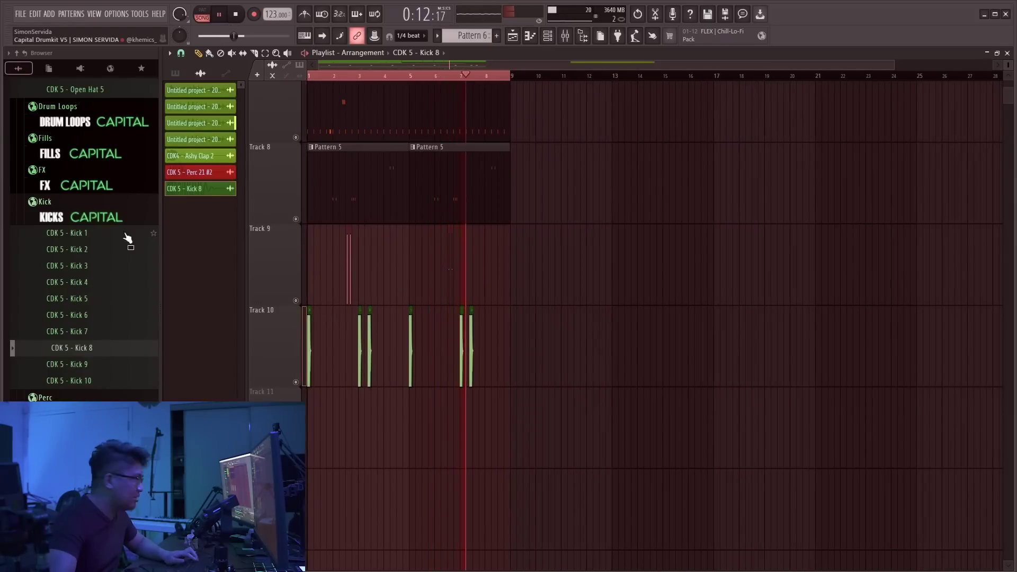
pyautogui.click(91, 183)
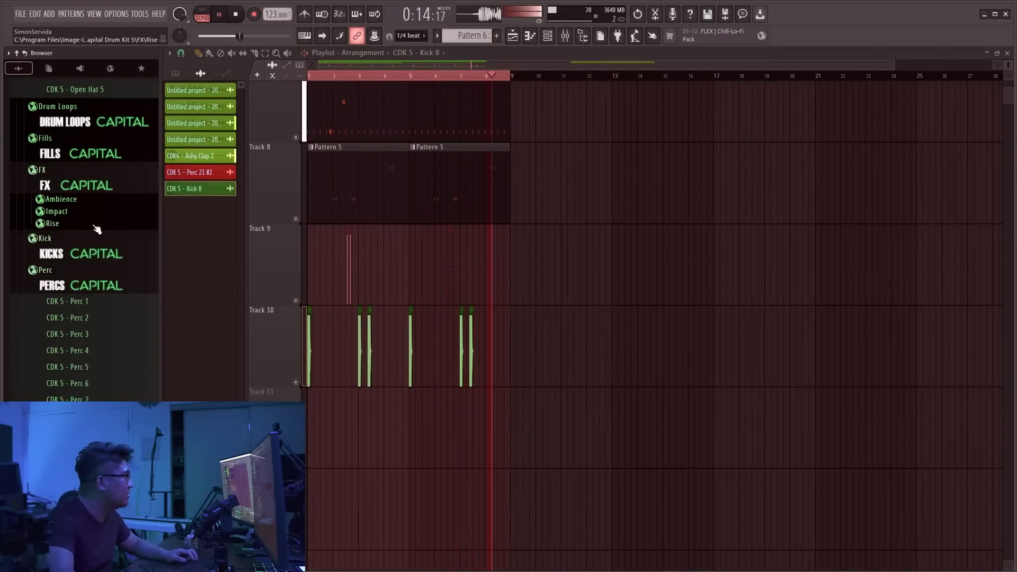
pyautogui.click(108, 184)
pyautogui.click(102, 300)
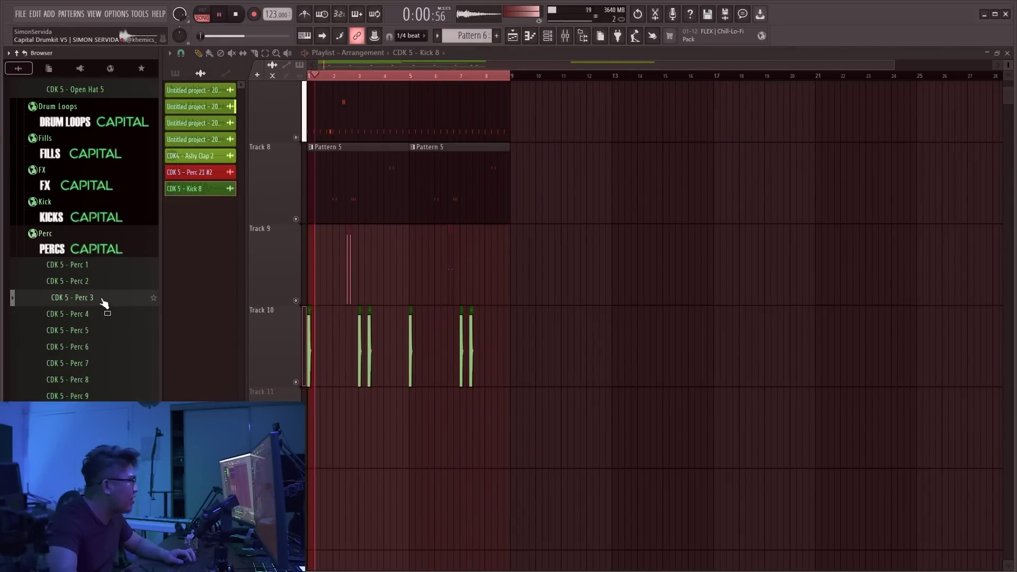
pyautogui.click(90, 382)
pyautogui.click(103, 300)
pyautogui.click(97, 379)
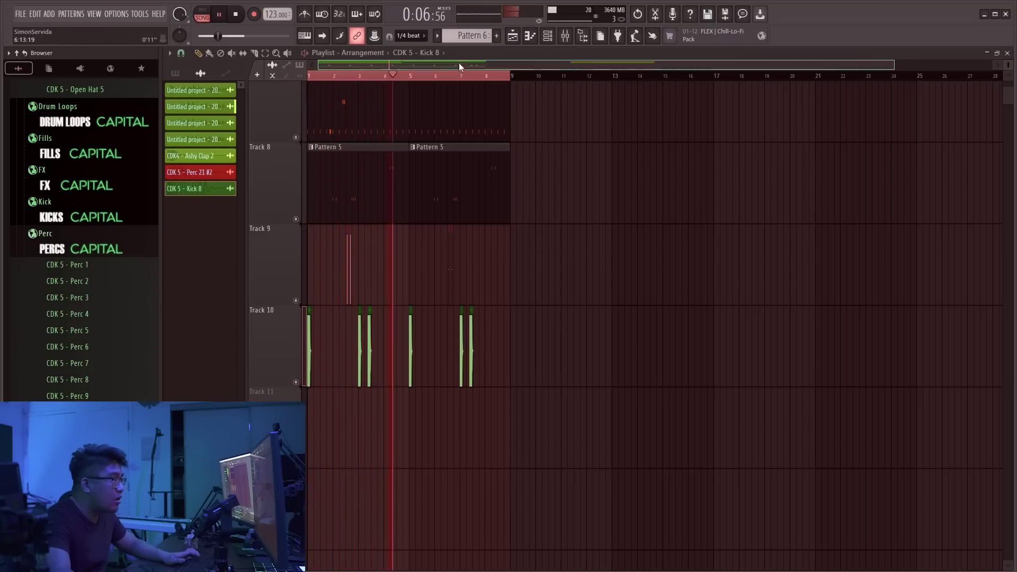
# Add CDK 5 - Perc 11 clips on track 11 at 1:05 and 5:05
pyautogui.moveTo(459, 63); pyautogui.dragTo(338, 107)
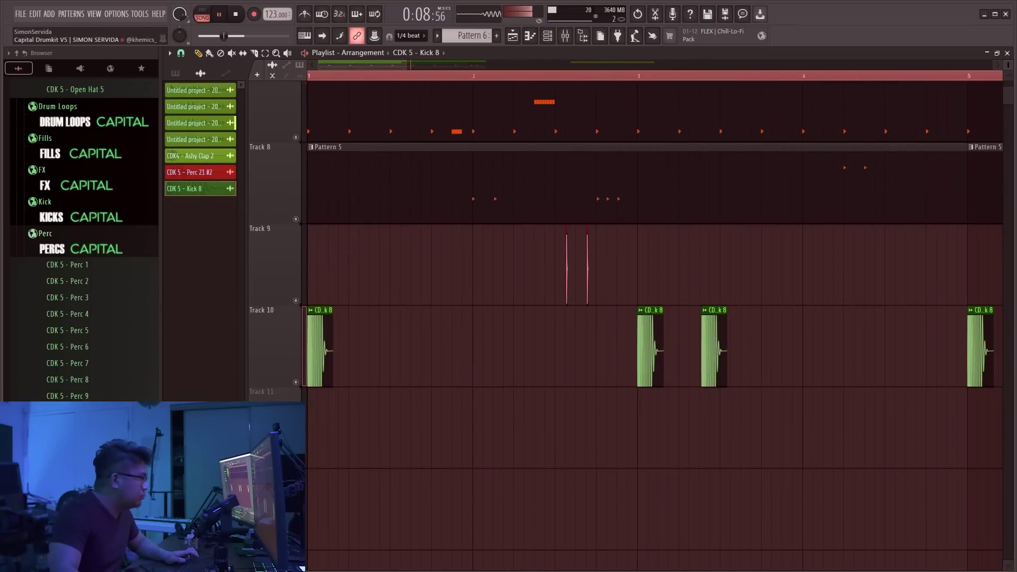
pyautogui.moveTo(67, 429); pyautogui.dragTo(347, 430)
pyautogui.scroll(3, 323, 440)
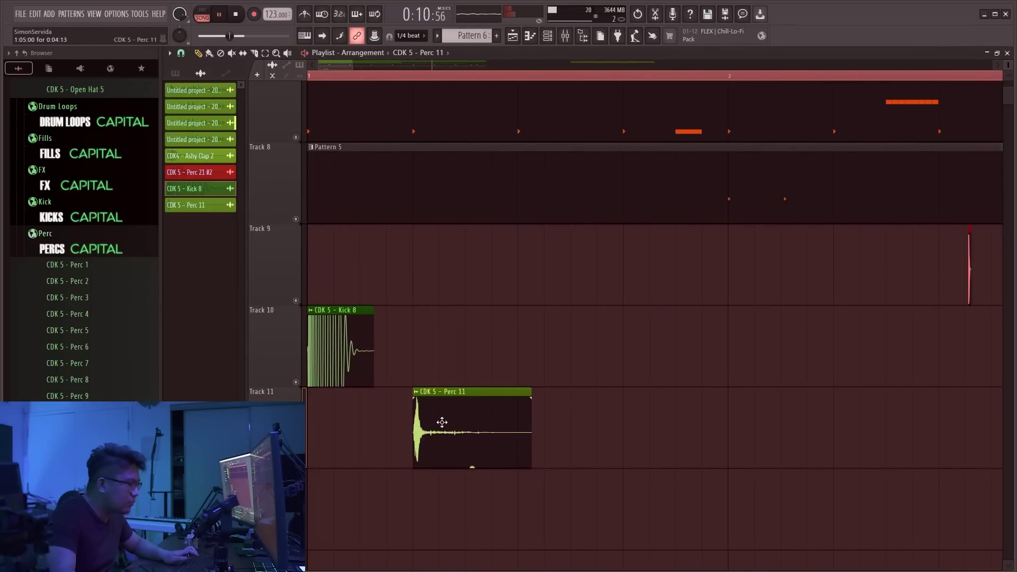
pyautogui.scroll(2, 427, 422)
pyautogui.scroll(-8, 431, 422)
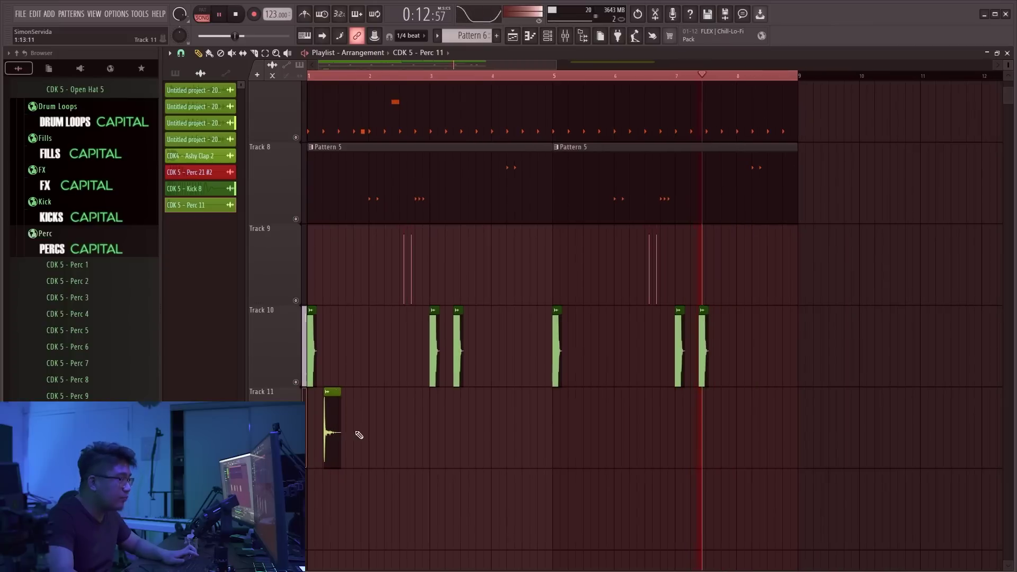
pyautogui.moveTo(567, 416); pyautogui.dragTo(577, 415)
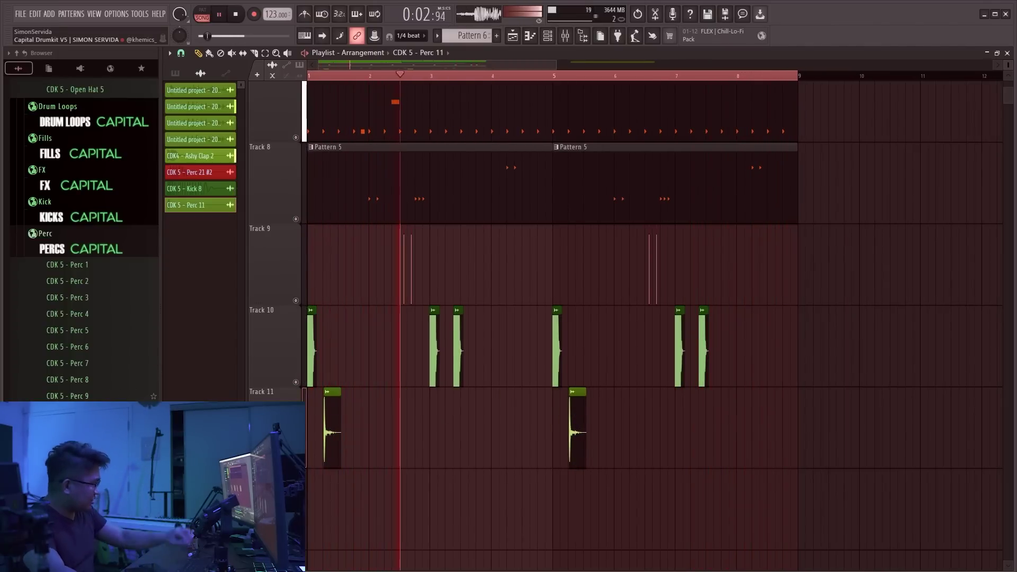
# Stop playback, audition more percussion samples, and load CDK 5 - Perc 7 into a new sampler channel
pyautogui.scroll(-2, 117, 392)
pyautogui.press('space')
pyautogui.press('Down')
pyautogui.press('Down')
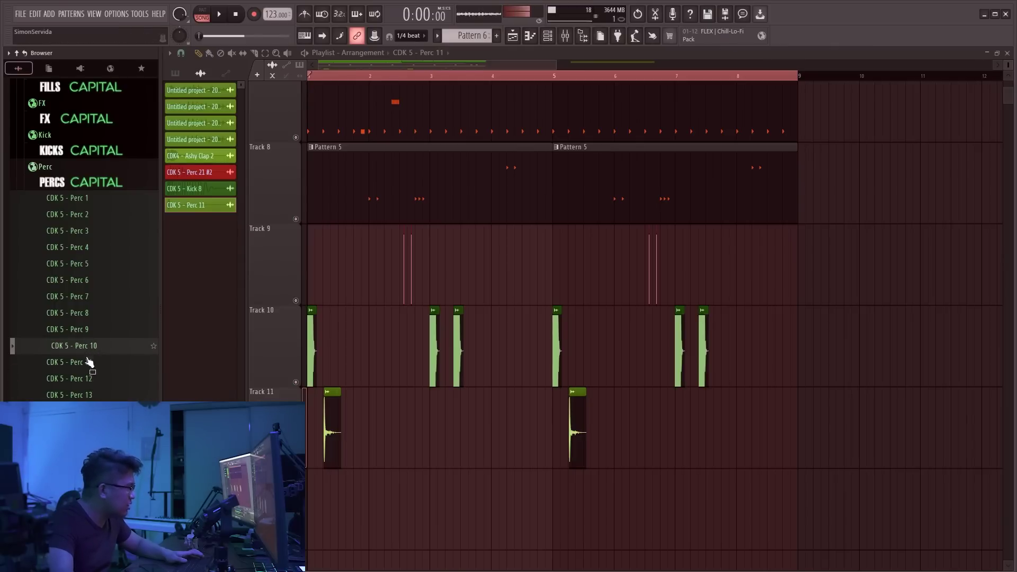
pyautogui.click(81, 314)
pyautogui.click(80, 296)
pyautogui.click(82, 265)
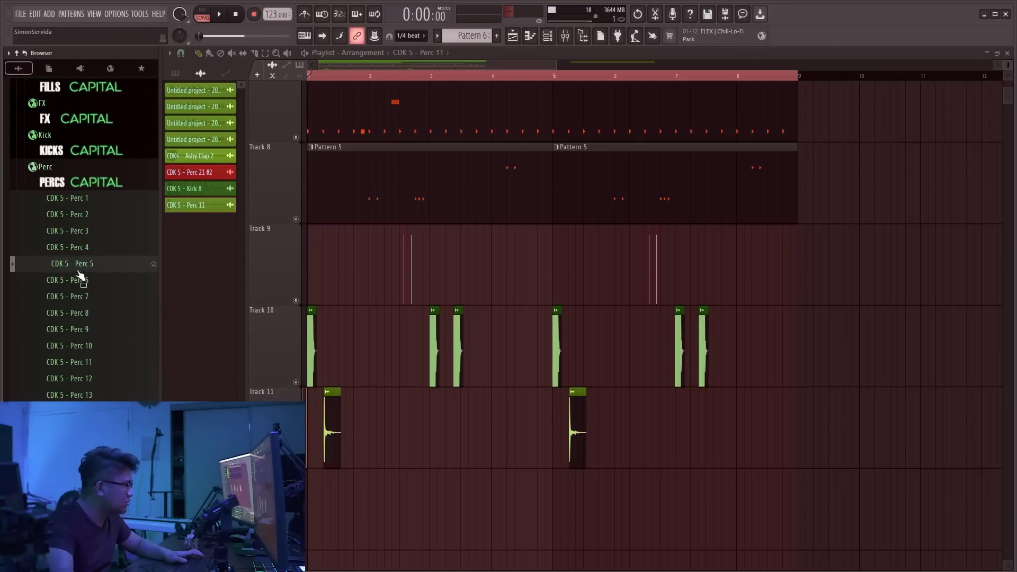
pyautogui.click(82, 296)
pyautogui.rightClick(83, 296)
pyautogui.click(99, 310)
pyautogui.press('Escape')
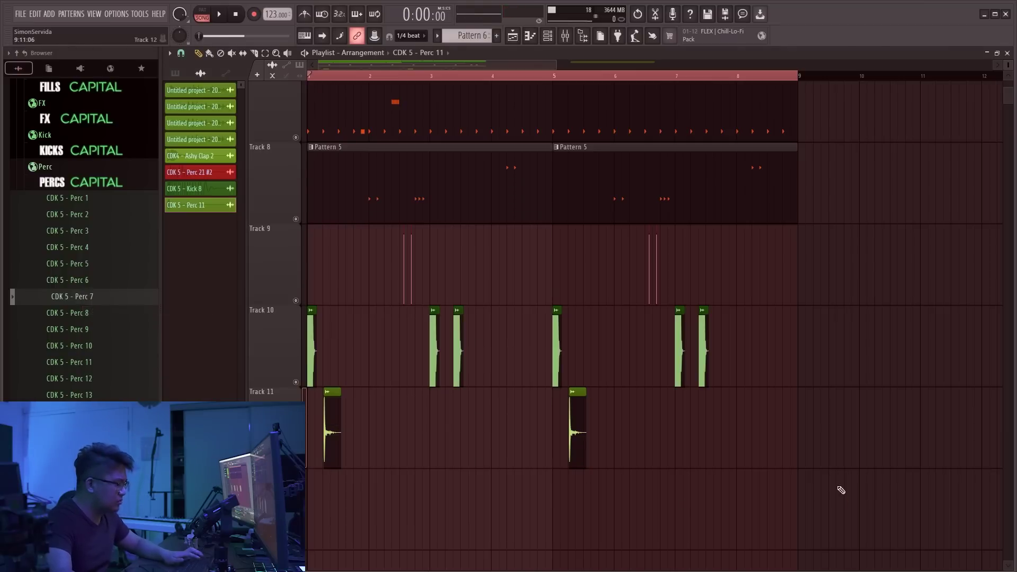
# Create Pattern 7 and place it on track 12 at the start of bar 1
pyautogui.press('F4')
pyautogui.press('Return')
pyautogui.click(315, 503)
# Open the piano roll of CDK 5 - Perc 7 and set its snap to 1/6 beat
pyautogui.press('F6')
pyautogui.press('space')
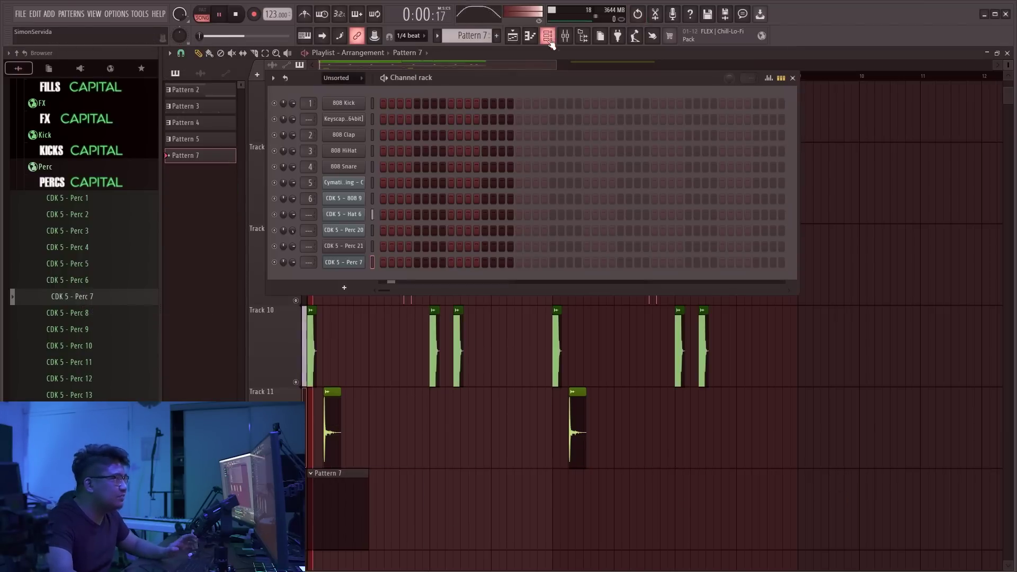
pyautogui.rightClick(364, 260)
pyautogui.click(396, 262)
pyautogui.scroll(-2, 489, 306)
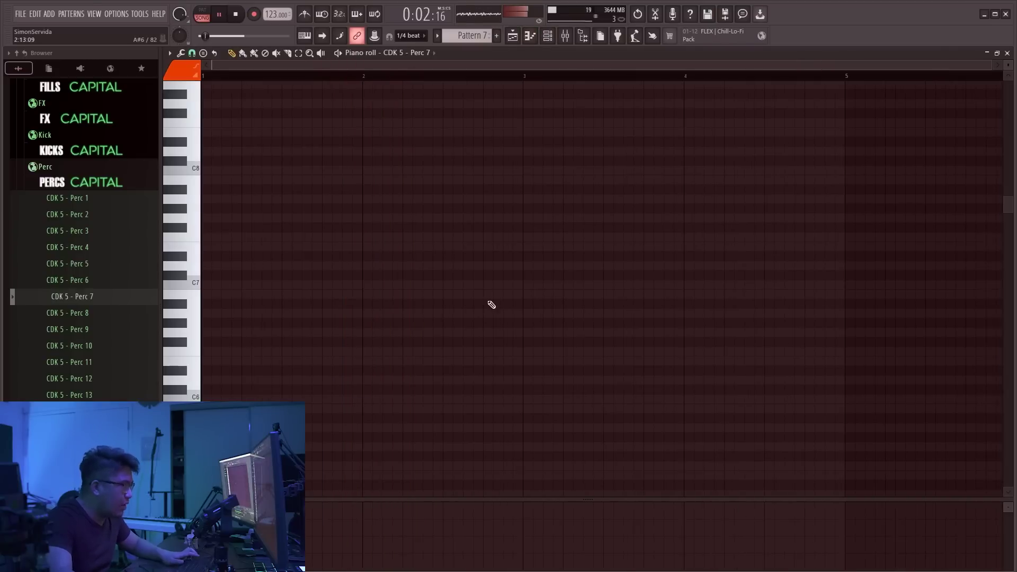
pyautogui.press('space')
pyautogui.click(192, 53)
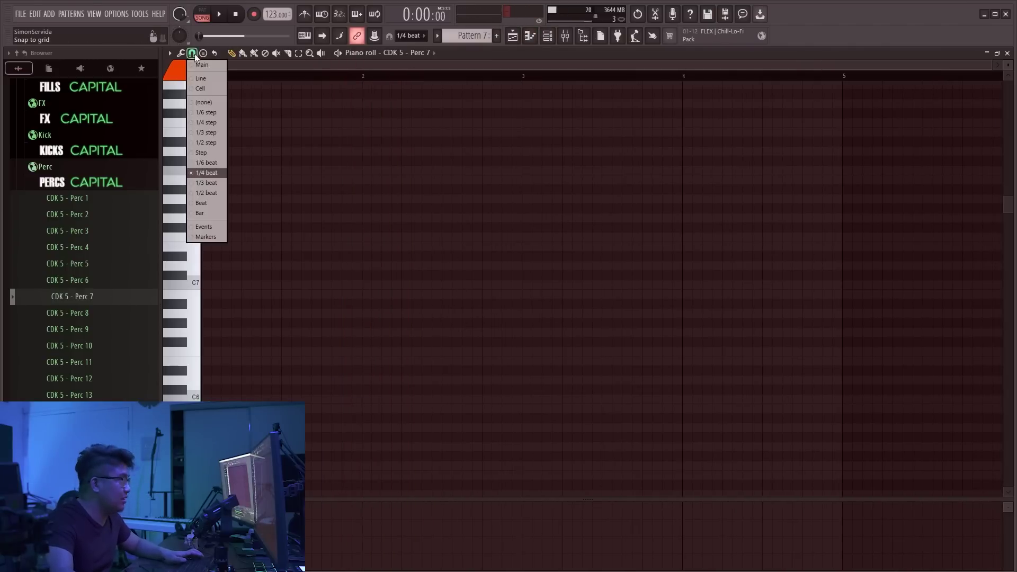
pyautogui.click(208, 166)
# Draw a chromatic run of seven short Perc 7 notes rising from C6 to F#6, starting at 2:09
pyautogui.click(442, 399)
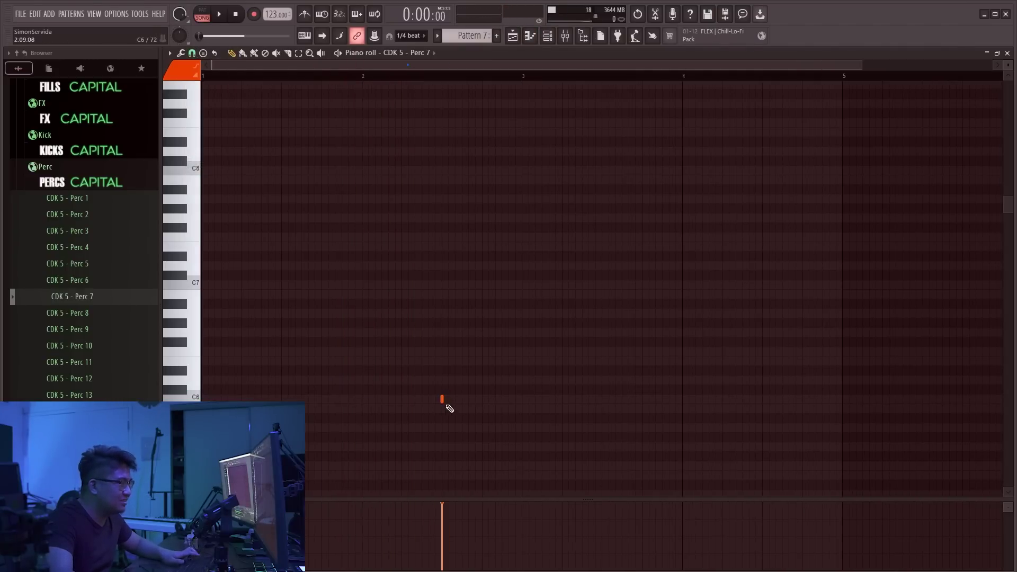
pyautogui.scroll(2, 453, 396)
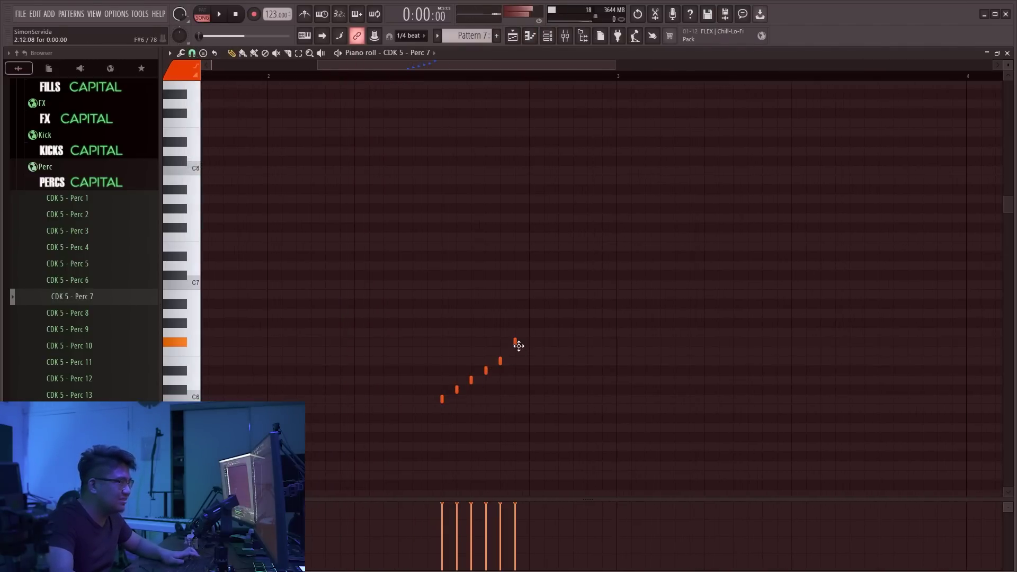
pyautogui.scroll(-4, 509, 371)
# Select the whole Perc 7 run and shift it to start at 2:13 and end on the first step of bar 3
pyautogui.press('space')
pyautogui.moveTo(480, 399); pyautogui.dragTo(299, 262)
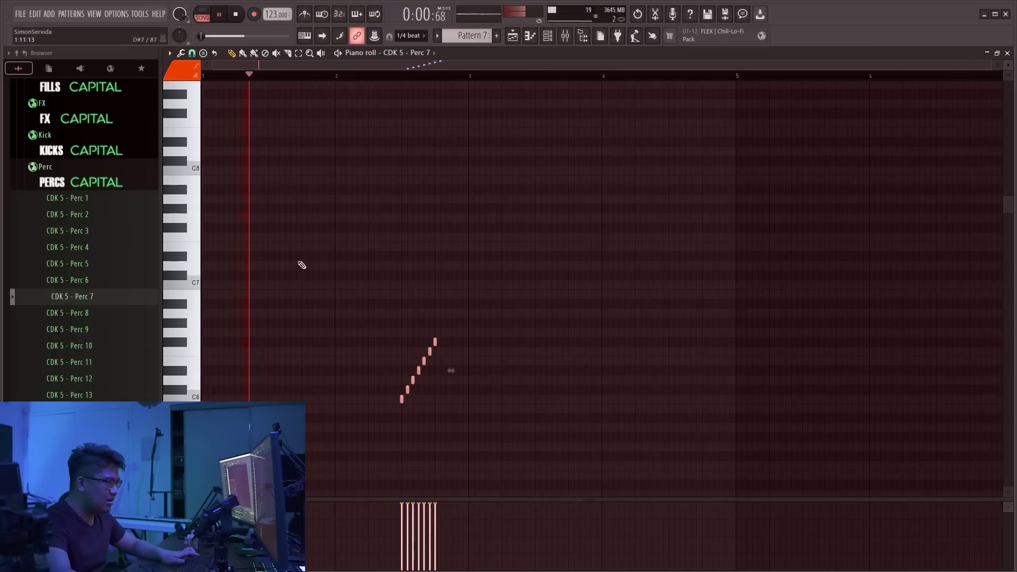
pyautogui.scroll(3, 381, 371)
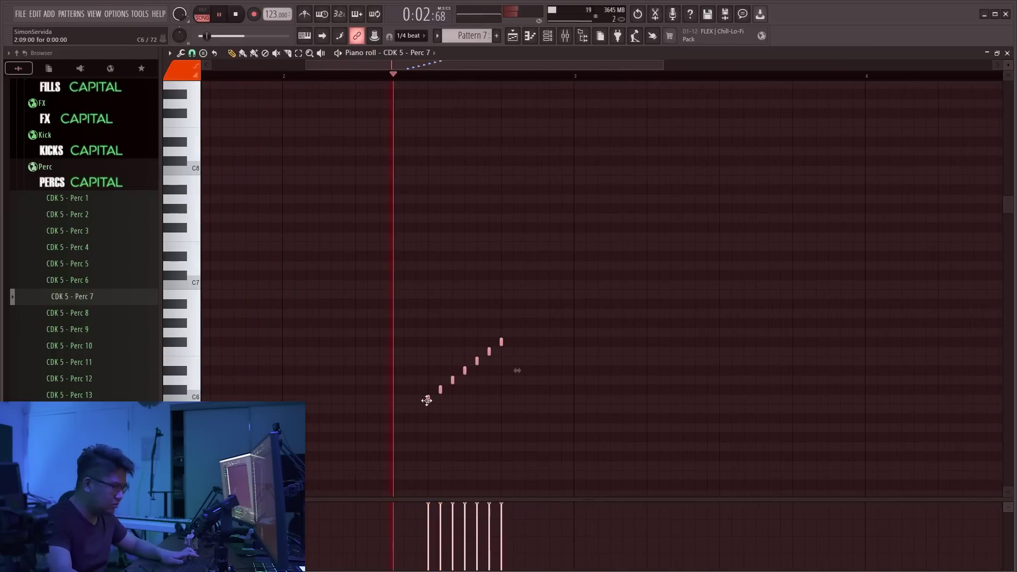
pyautogui.moveTo(427, 400); pyautogui.dragTo(500, 399)
pyautogui.scroll(-2, 578, 334)
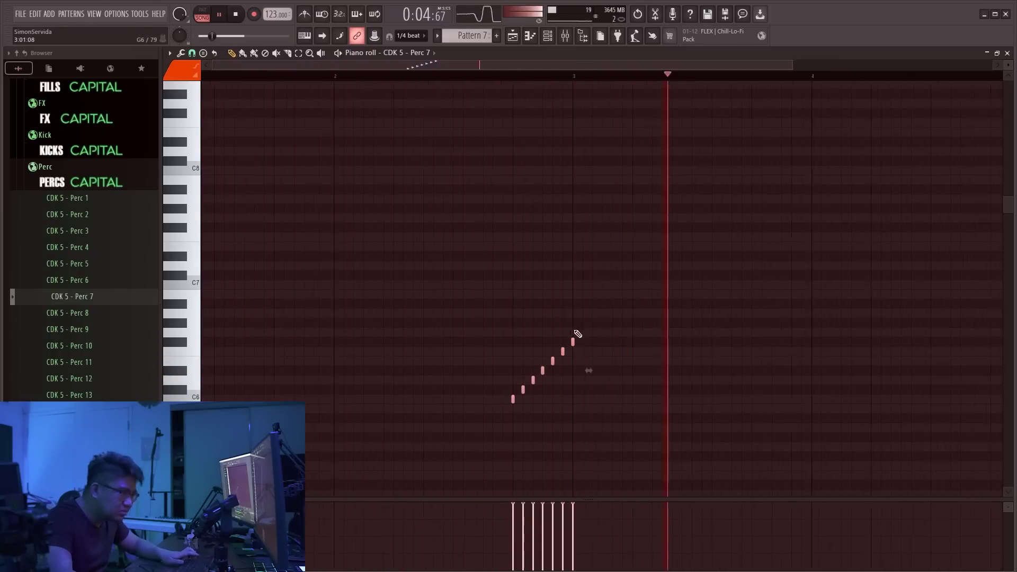
pyautogui.scroll(-1, 577, 334)
pyautogui.press('space')
# Assign Perc 7 to mixer track 8 and dock Insert 14 at the right side of the mixer
pyautogui.press('F6')
pyautogui.press('F9')
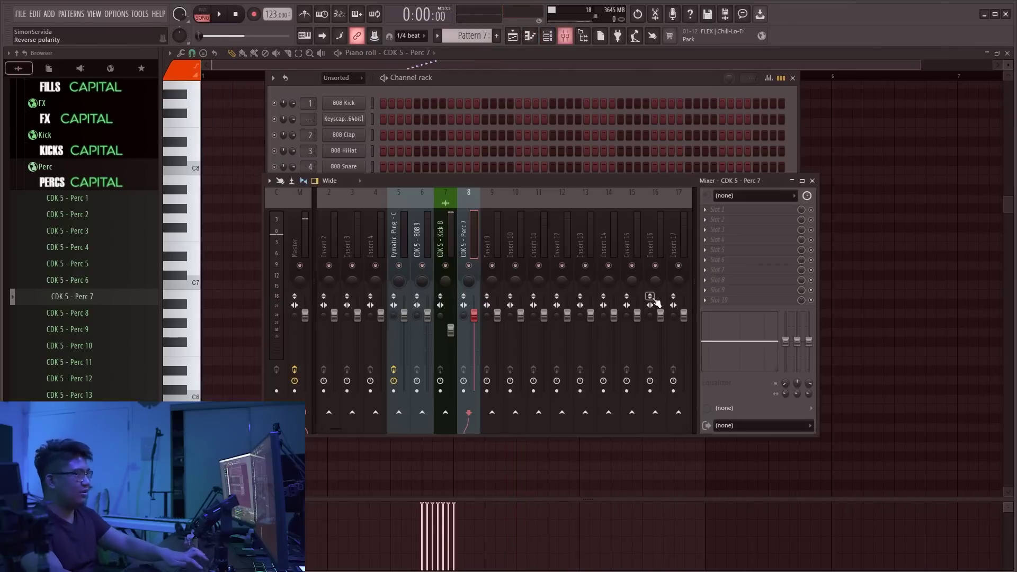
pyautogui.rightClick(617, 192)
pyautogui.moveTo(672, 455)
pyautogui.click(751, 470)
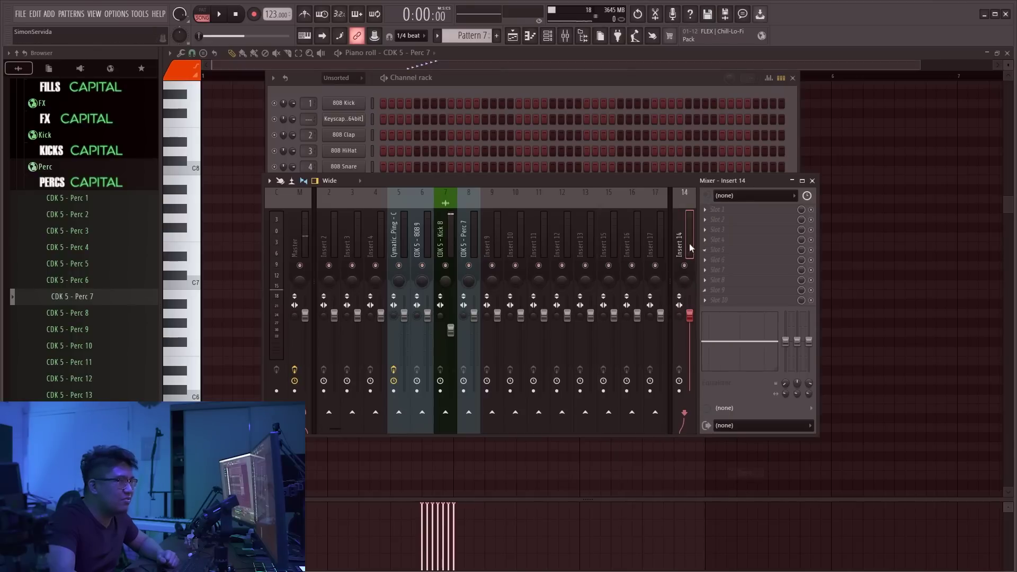
# Load the Reverb Send mixer track state on Insert 14 and route the Perc 7 track to it
pyautogui.rightClick(689, 243)
pyautogui.moveTo(717, 253)
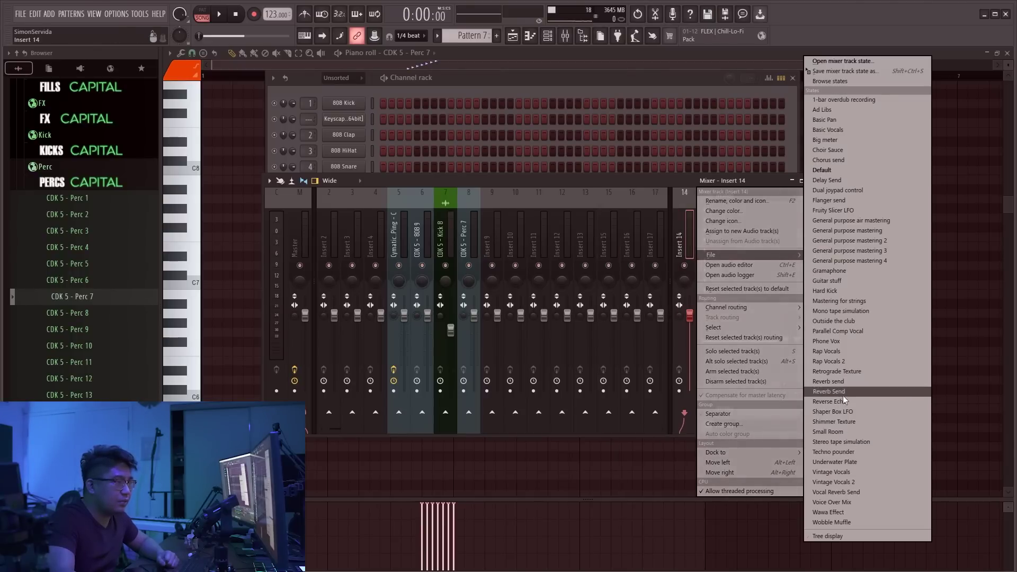
pyautogui.click(842, 392)
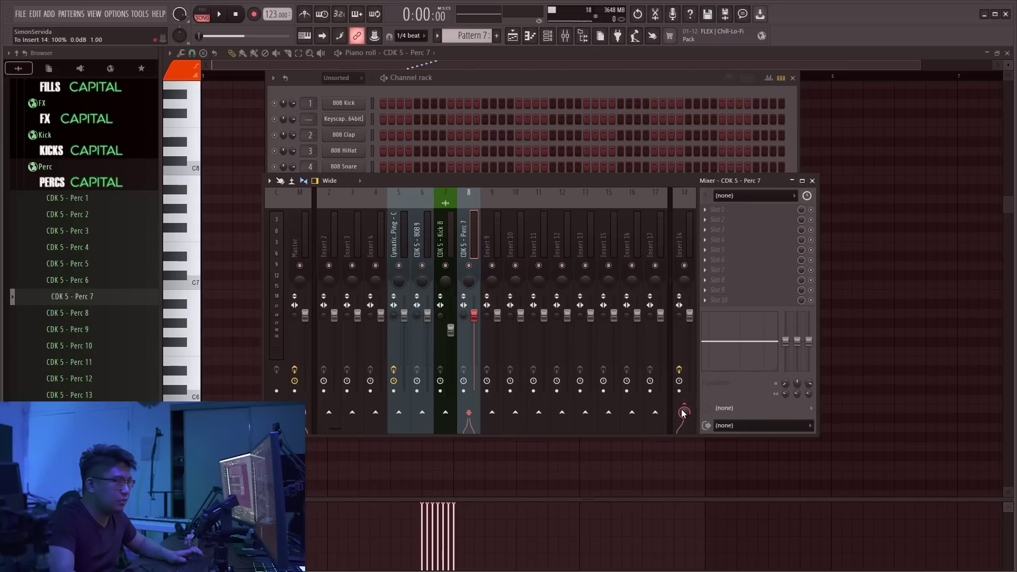
# Cut Perc 7's EQ by 18 dB at 243 Hz and 15.9 kHz, and lower its mixer volume
pyautogui.press('space')
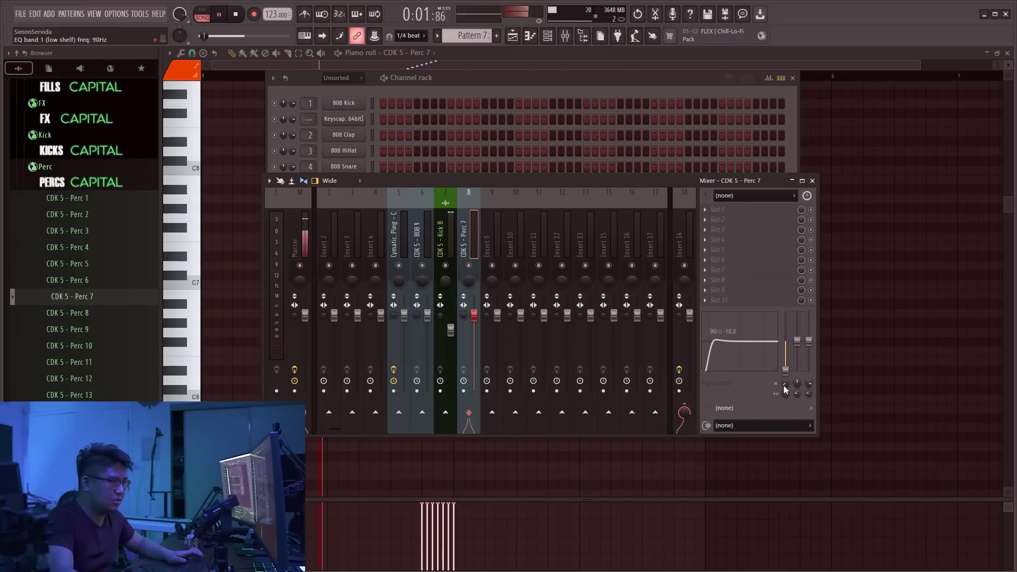
pyautogui.moveTo(808, 394); pyautogui.dragTo(808, 366)
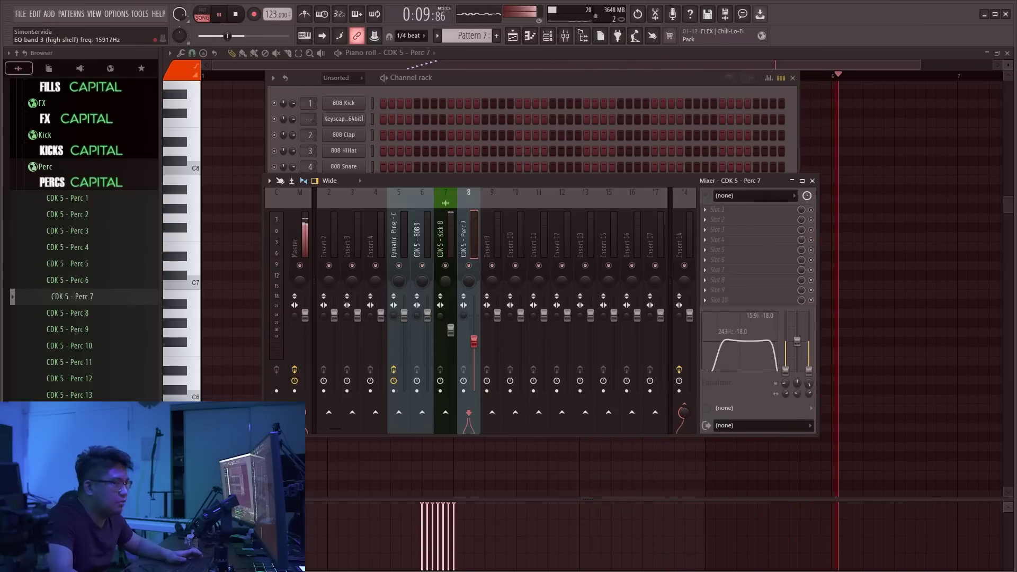
# Select the Perc 7 run in the piano roll and ramp its velocities upward from the first note to the last
pyautogui.rightClick(934, 413)
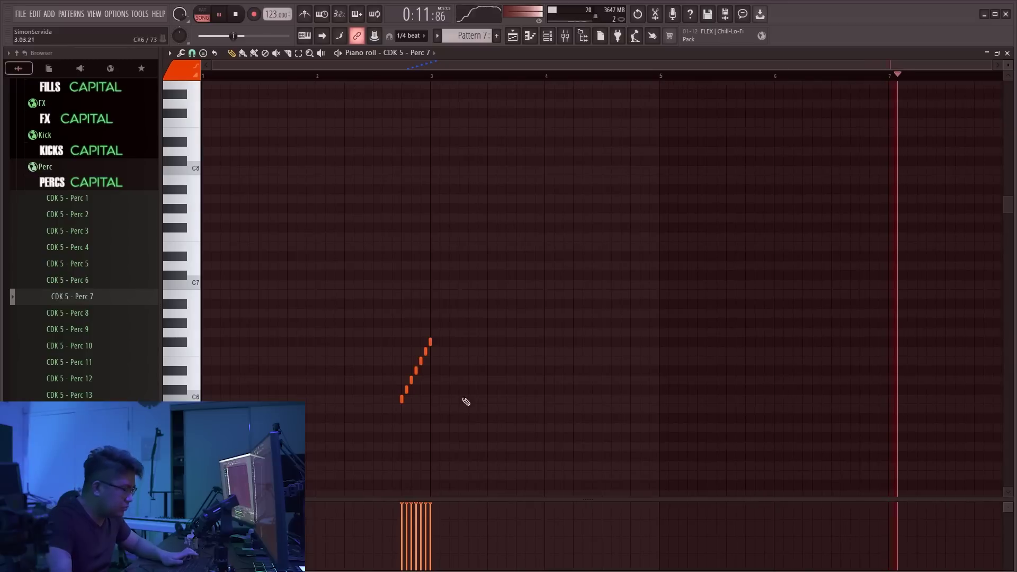
pyautogui.moveTo(547, 441); pyautogui.dragTo(304, 218)
pyautogui.moveTo(354, 555); pyautogui.dragTo(424, 404)
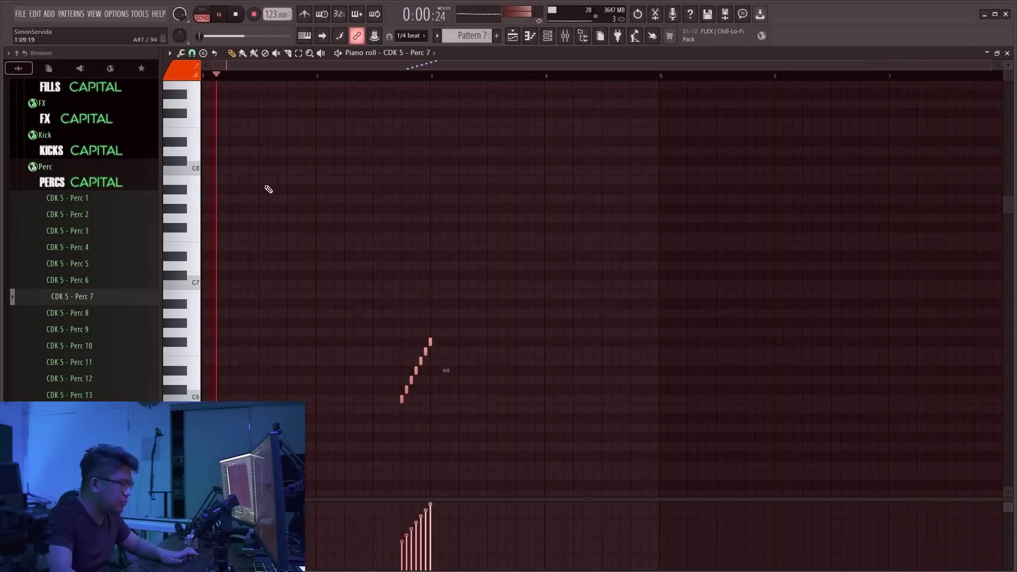
# Transpose the Perc 7 run up five semitones in total so it starts on F6, and open the channel rack
pyautogui.hotkey('ctrl', 'Up')
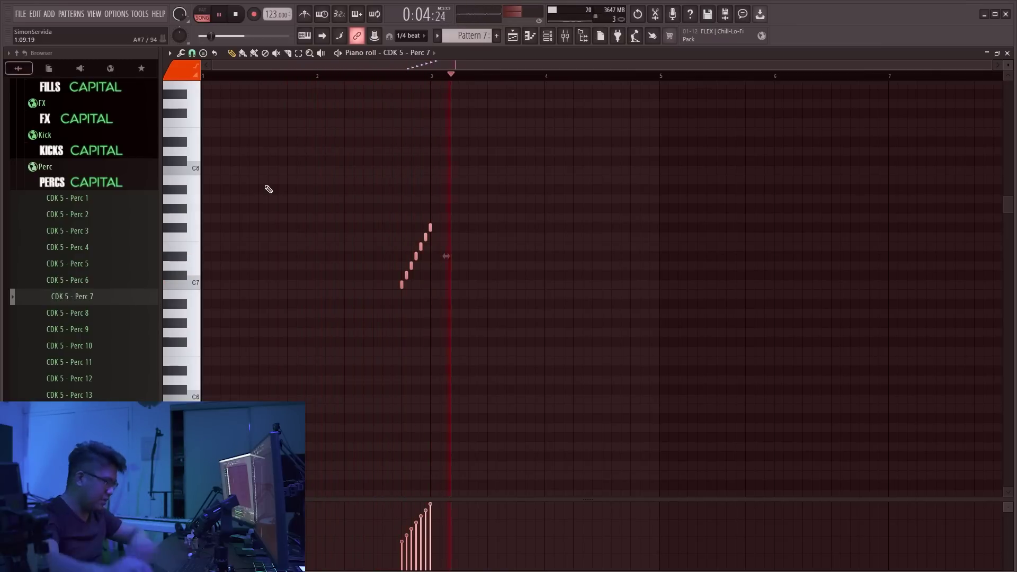
pyautogui.press('Down')
pyautogui.press('Down')
pyautogui.press('Down')
pyautogui.press('Down')
pyautogui.press('Down')
pyautogui.press('Down')
pyautogui.press('Down')
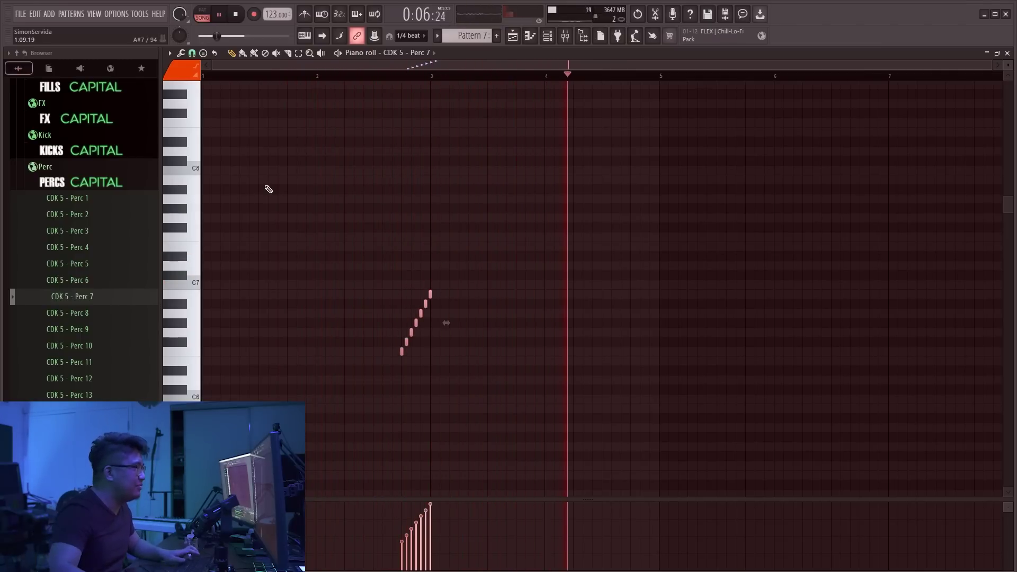
pyautogui.click(361, 75)
pyautogui.click(548, 36)
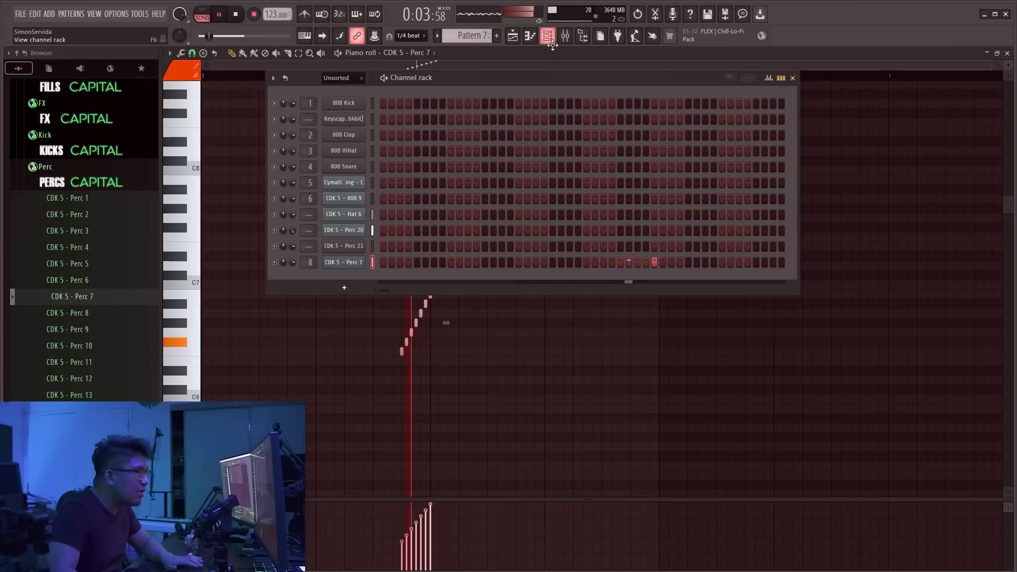
# Remove the high-shelf cut from Perc 7's mixer EQ and raise the track's volume
pyautogui.click(565, 36)
pyautogui.press('space')
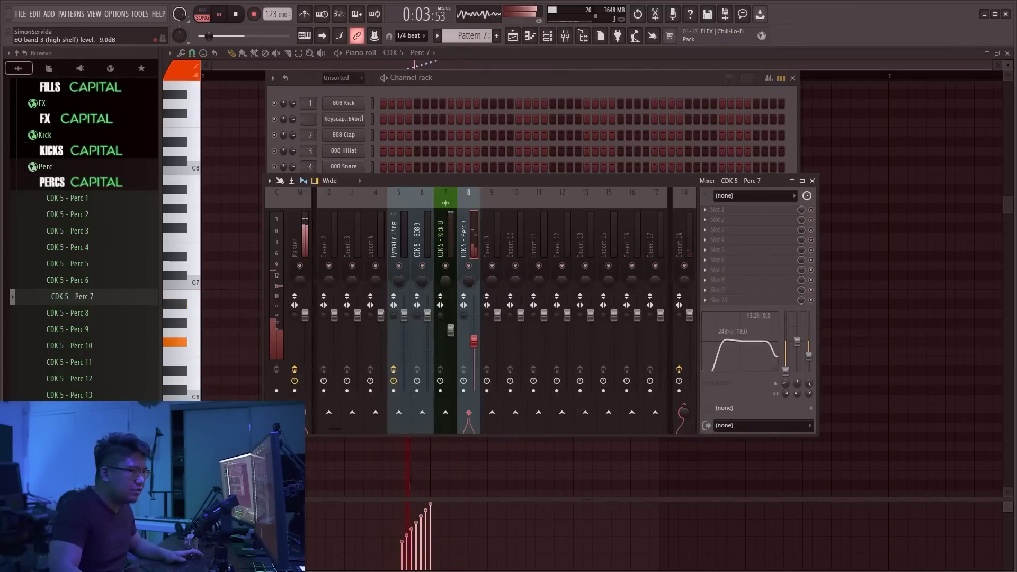
pyautogui.moveTo(809, 369); pyautogui.dragTo(809, 341)
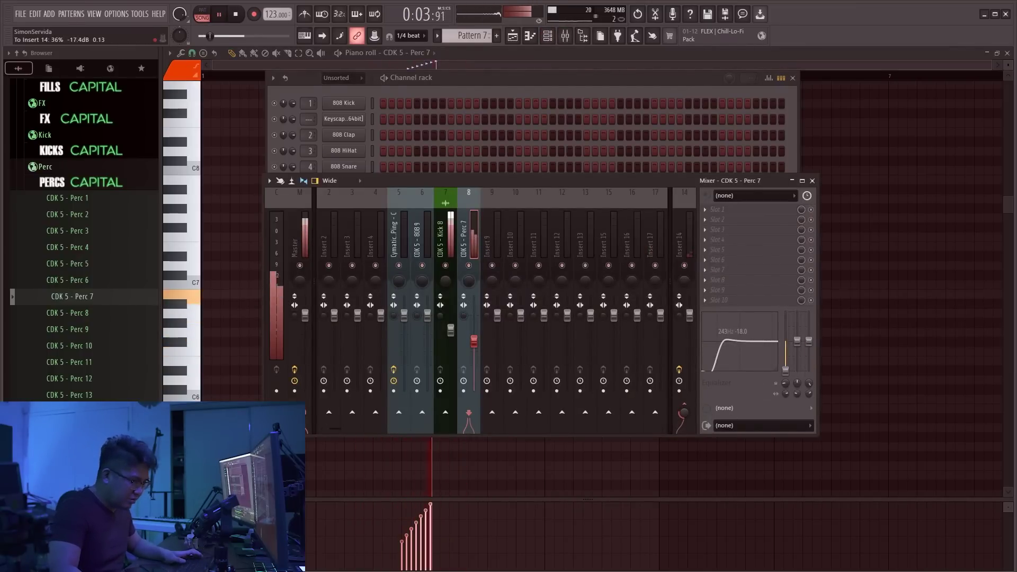
pyautogui.moveTo(474, 342); pyautogui.dragTo(474, 320)
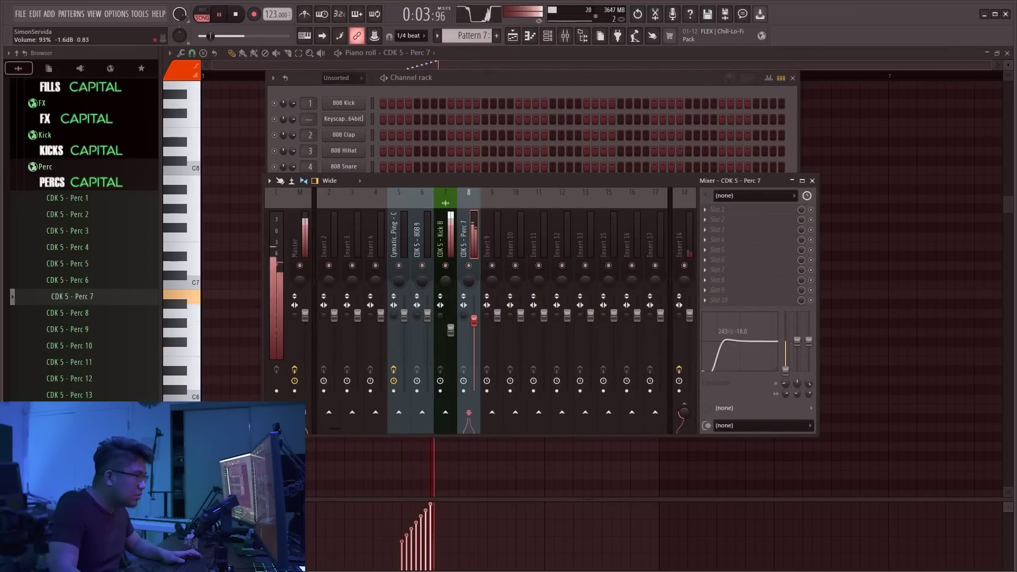
# Inspect the Perc 7 channel's miscellaneous settings, including polyphony, cut group and arpeggiator
pyautogui.click(415, 88)
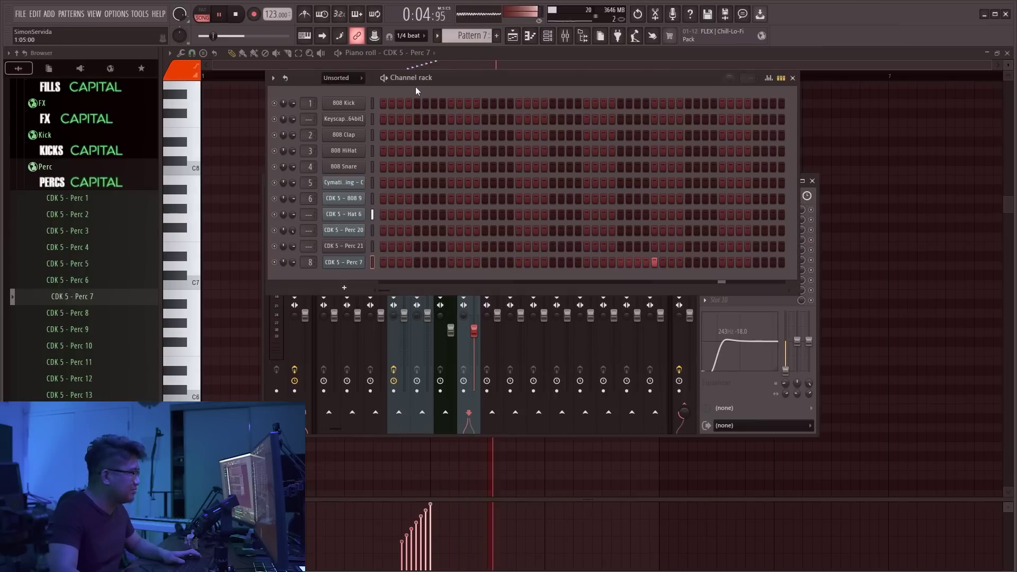
pyautogui.click(348, 263)
pyautogui.click(311, 205)
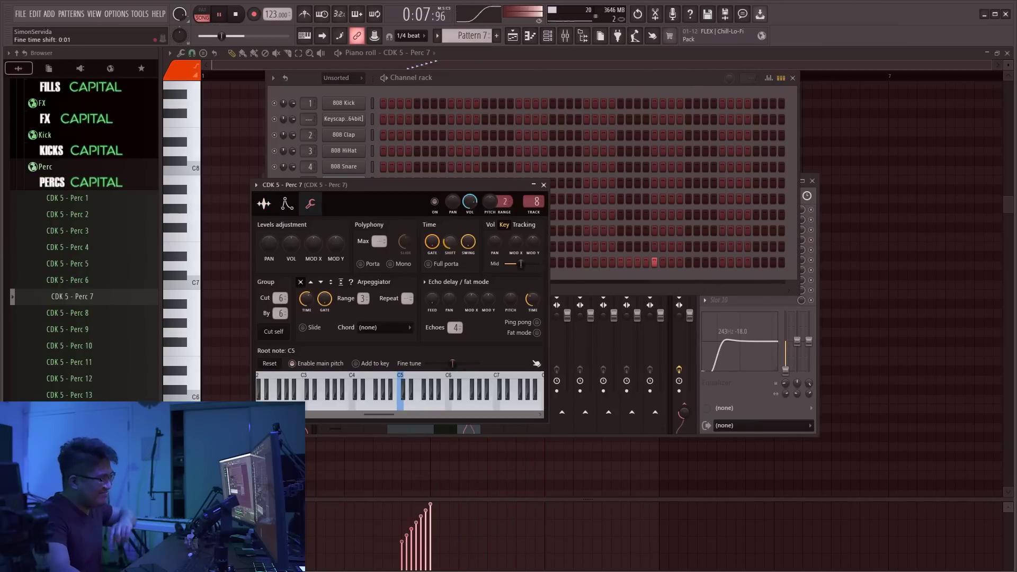
pyautogui.press('Escape')
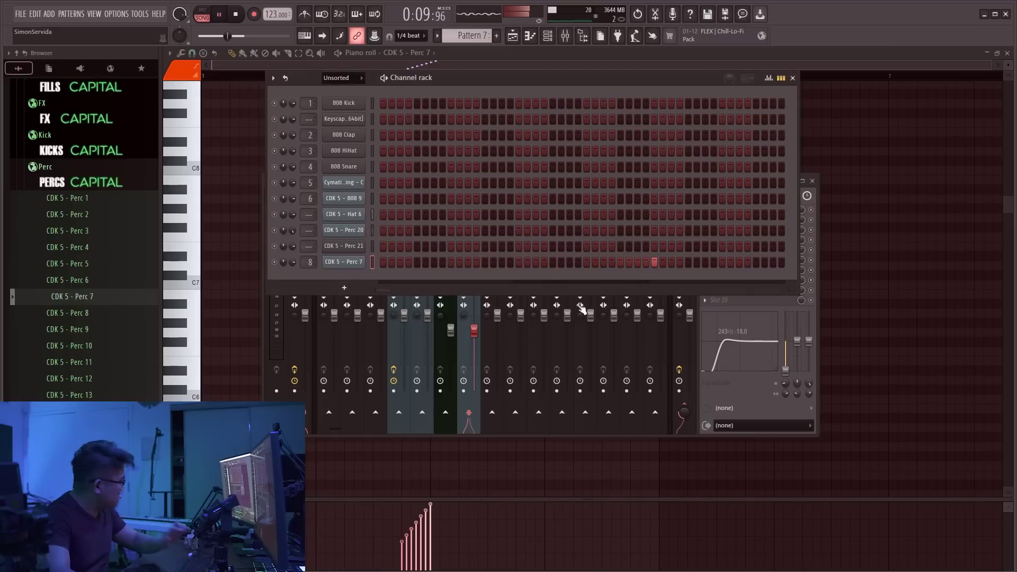
# Place a second Pattern 7 clip at bar 5 on the percussion run's playlist track
pyautogui.press('Escape')
pyautogui.press('Escape')
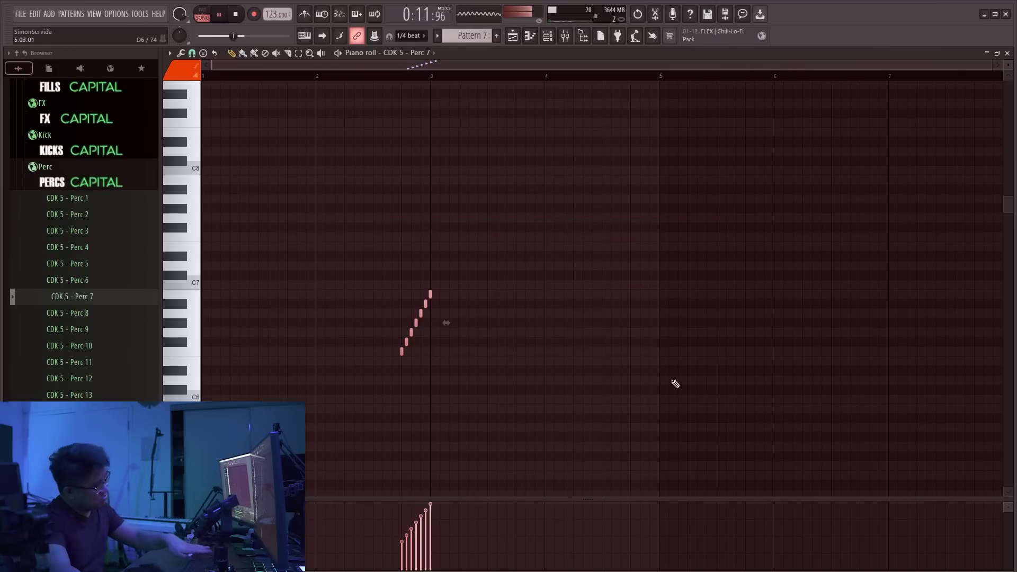
pyautogui.press('Escape')
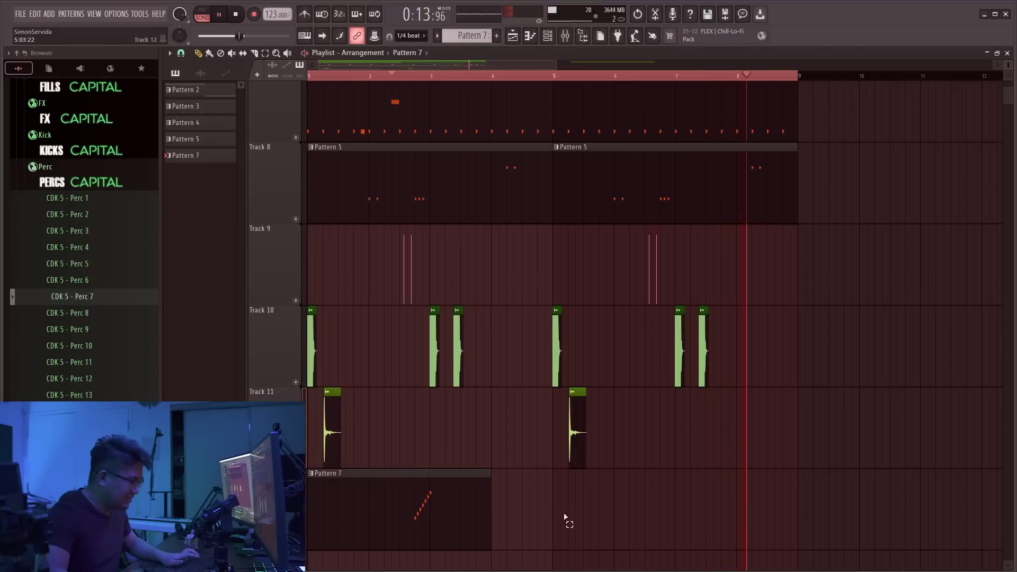
pyautogui.click(596, 472)
pyautogui.moveTo(596, 471); pyautogui.dragTo(609, 472)
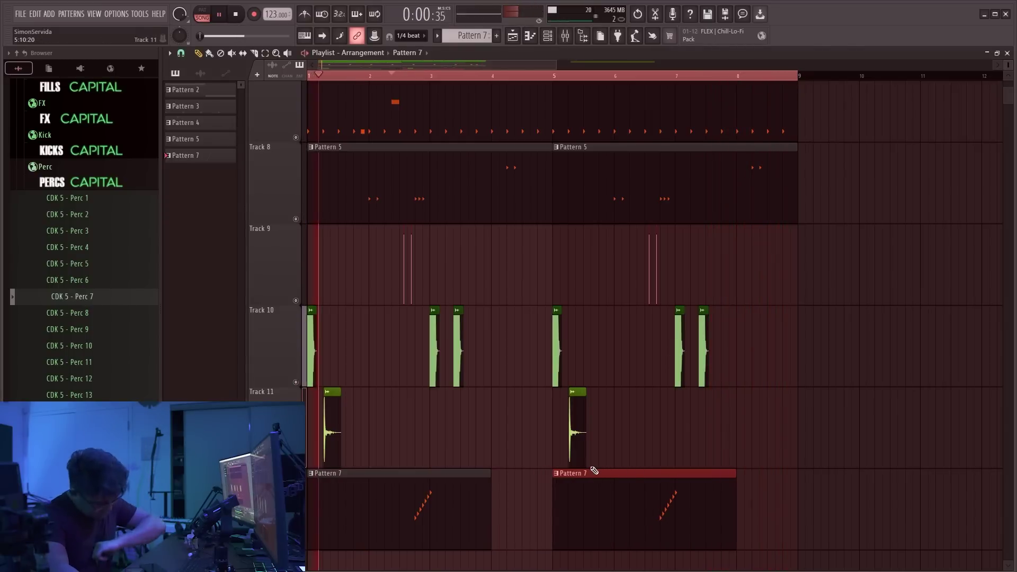
# Open Pattern 2's 808 notes in the piano roll and trim the first F5 note to one beat
pyautogui.scroll(4, 479, 199)
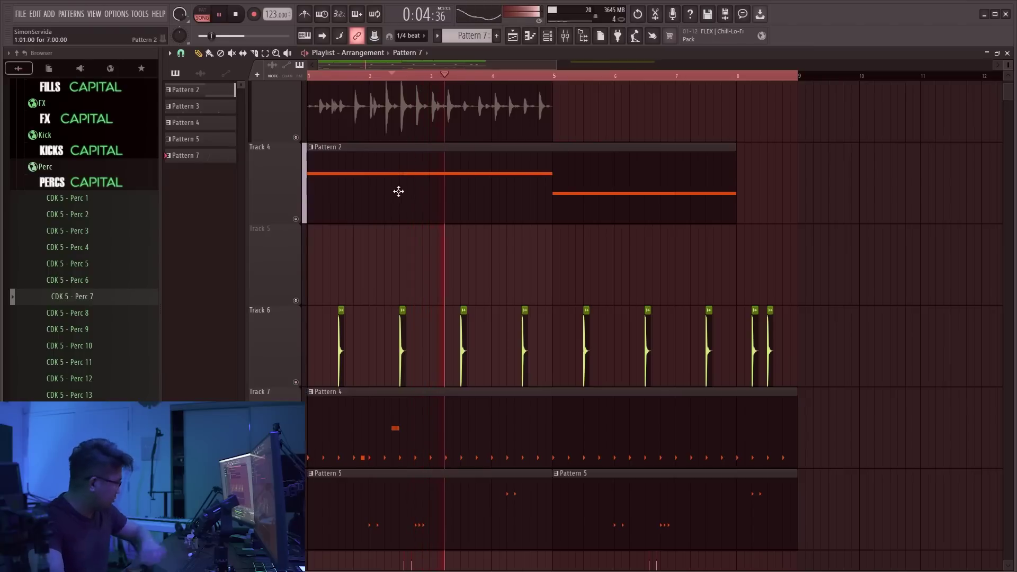
pyautogui.scroll(-4, 419, 185)
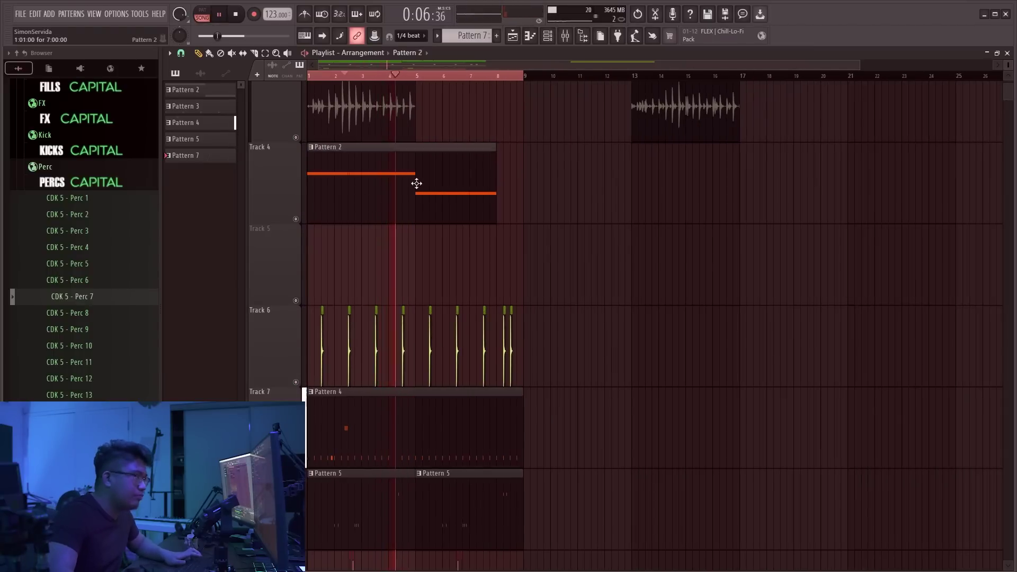
pyautogui.doubleClick(416, 182)
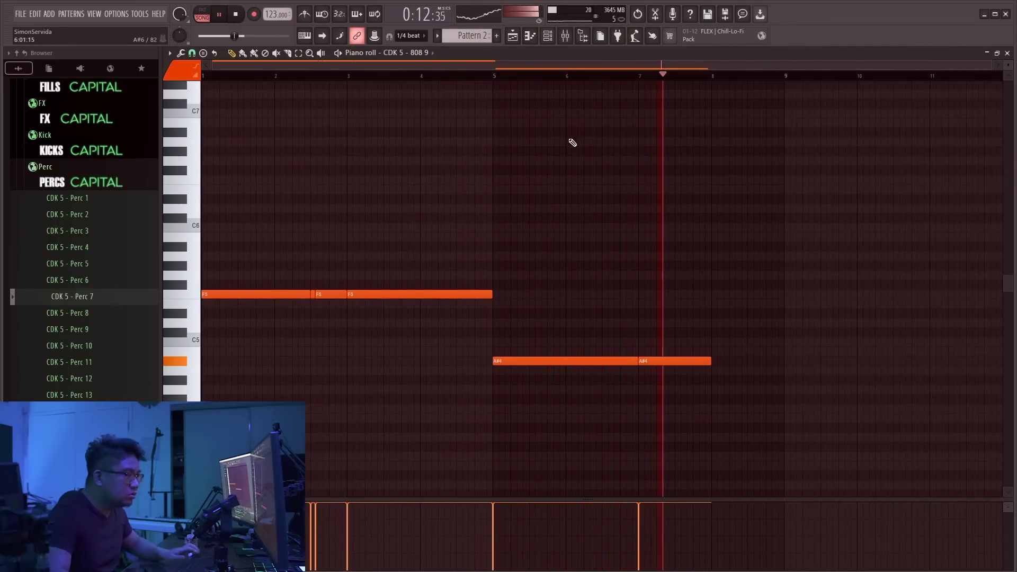
pyautogui.scroll(4, 280, 301)
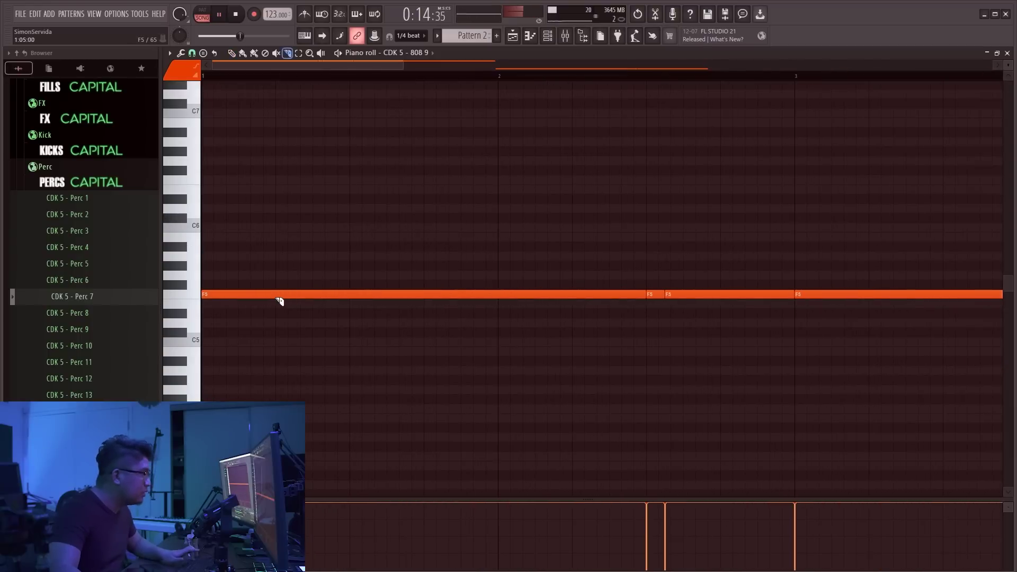
pyautogui.press('p')
pyautogui.rightClick(359, 293)
# Set the piano roll snap to 1/4 beat and trim the longer F5 note in bar 2 to end at the fourth beat
pyautogui.click(192, 54)
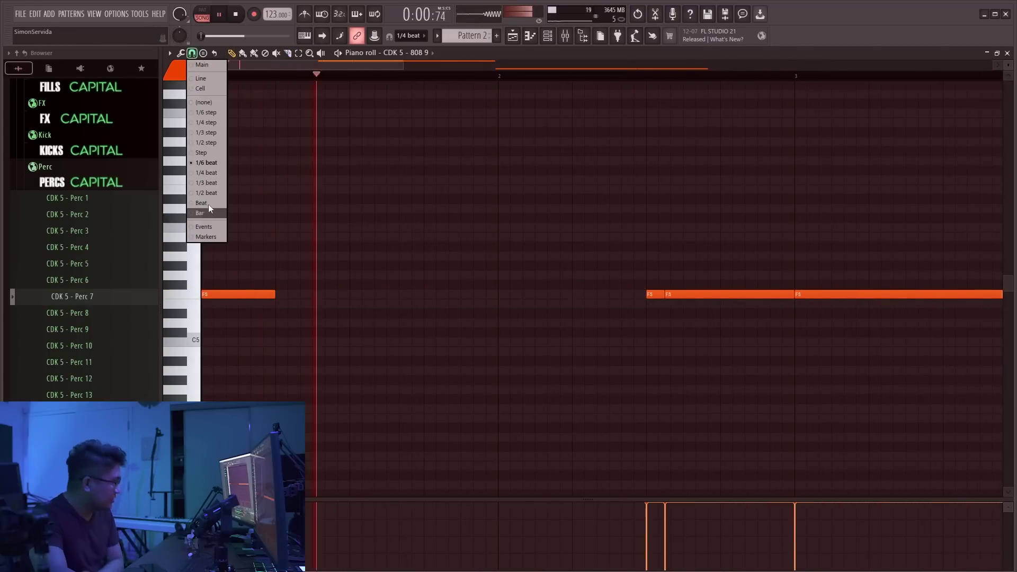
pyautogui.click(202, 173)
pyautogui.scroll(-1, 512, 256)
pyautogui.scroll(1, 411, 271)
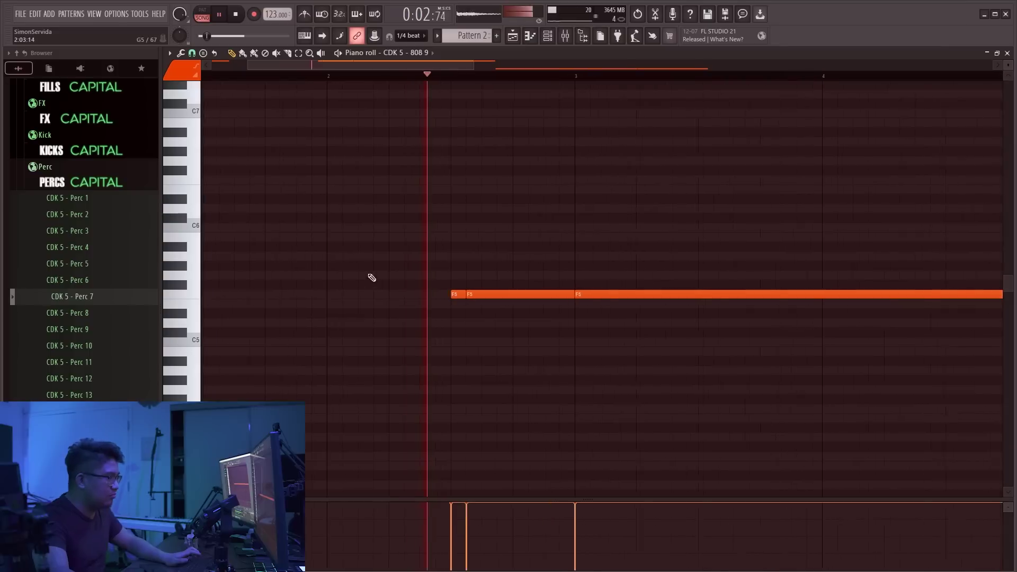
pyautogui.press('c')
pyautogui.moveTo(519, 285); pyautogui.dragTo(518, 303)
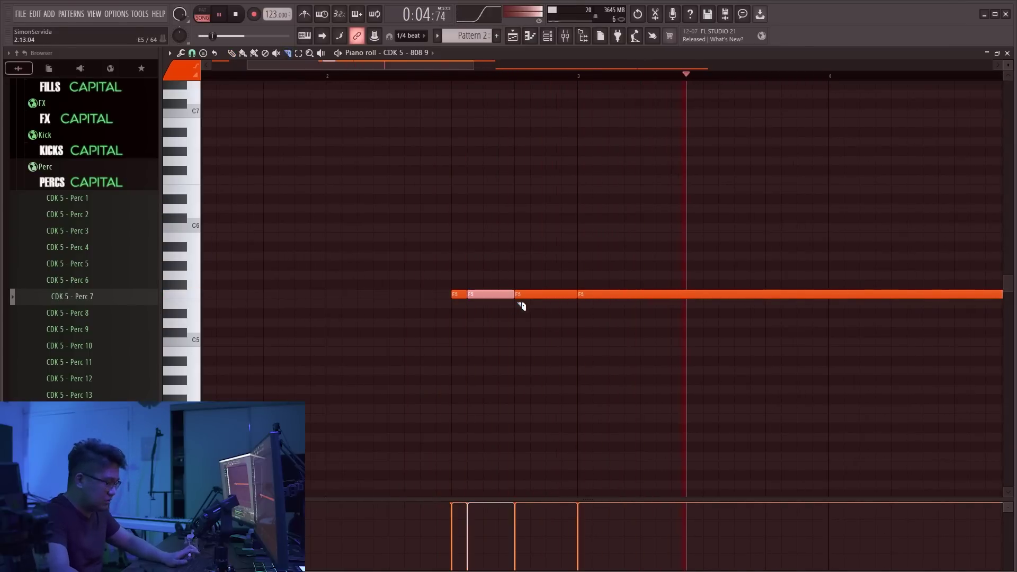
pyautogui.press('p')
pyautogui.rightClick(522, 295)
# Slice the F5 808 note at bar 3 after one beat and delete the remainder
pyautogui.press('c')
pyautogui.moveTo(641, 286); pyautogui.dragTo(640, 303)
pyautogui.press('space')
pyautogui.press('p')
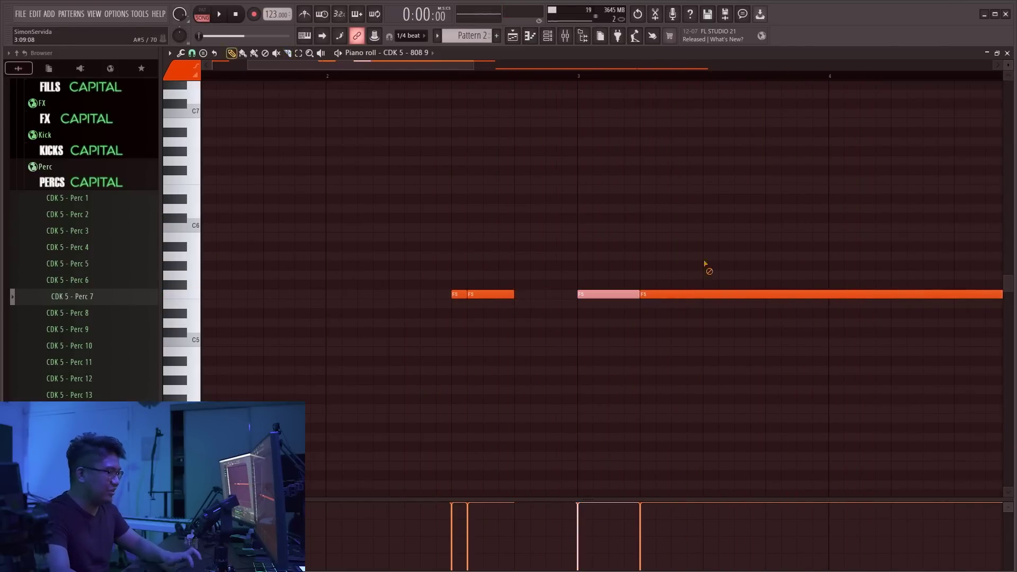
pyautogui.rightClick(678, 295)
pyautogui.scroll(-2, 611, 302)
pyautogui.press('space')
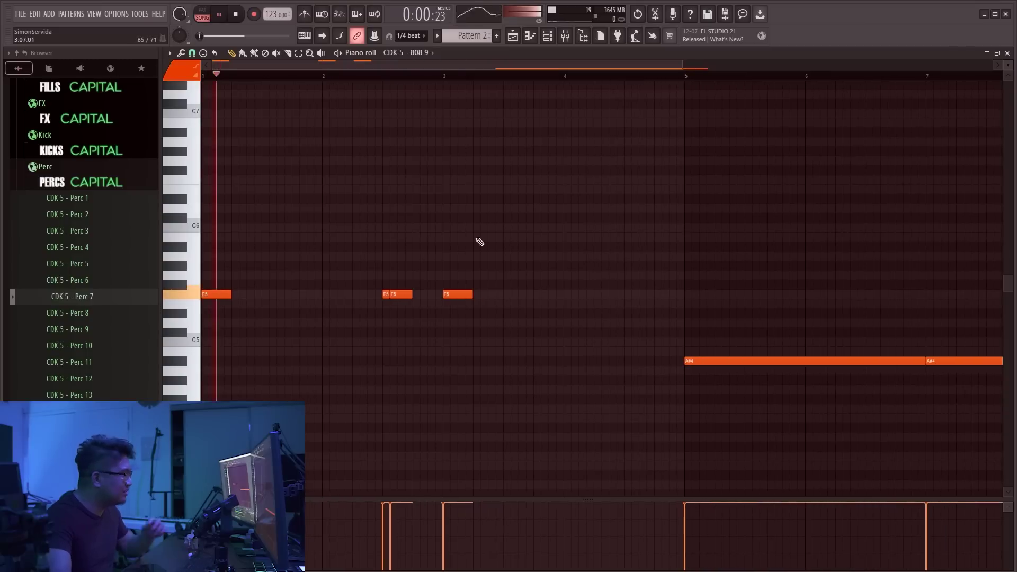
# Add an F5 808 note at step 7 of bar 3 and lengthen it to about half a beat
pyautogui.click(488, 294)
pyautogui.scroll(2, 493, 297)
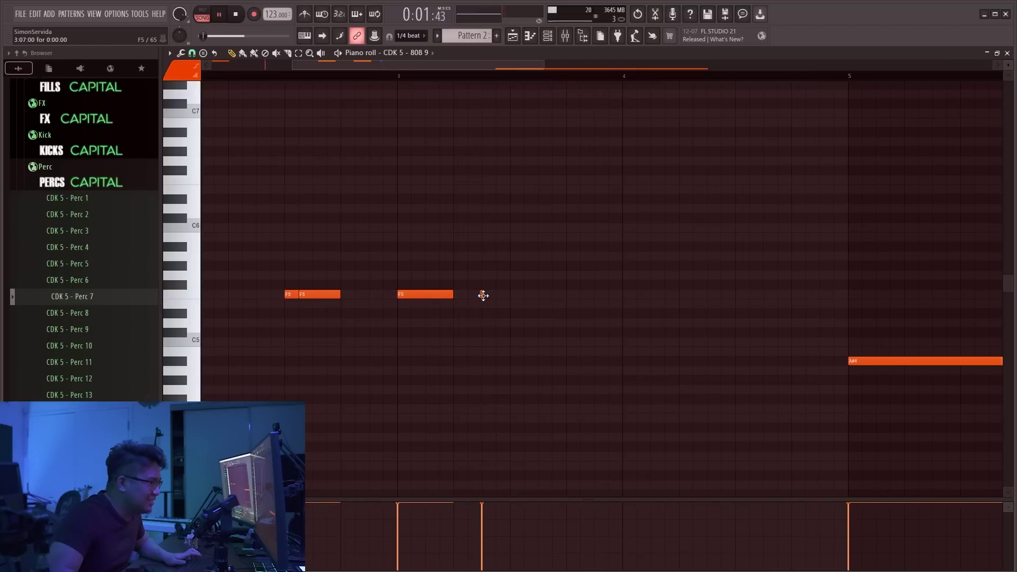
pyautogui.moveTo(483, 295); pyautogui.dragTo(512, 303)
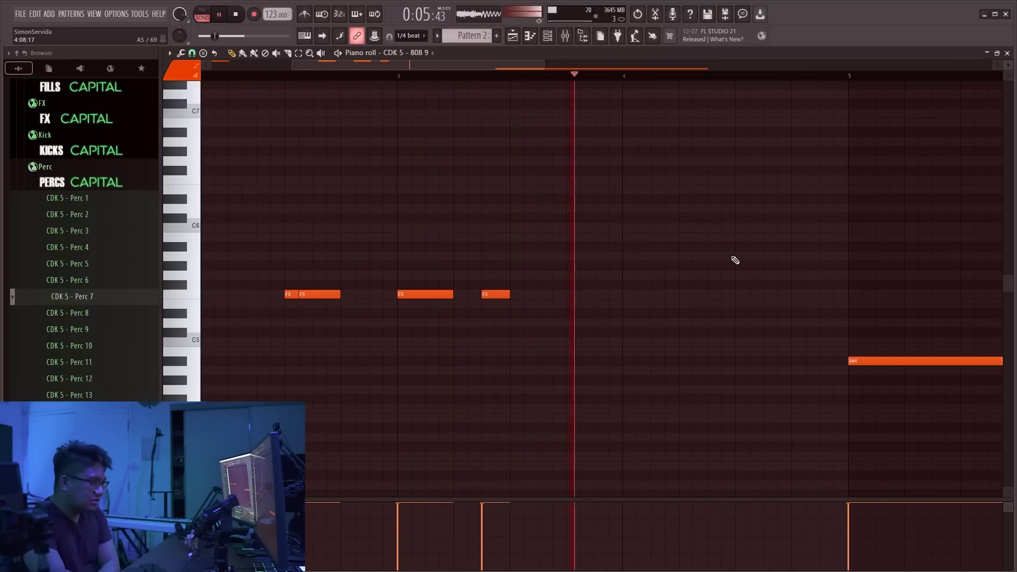
# Add two short high 808 notes in bar 4, starting at step 5, and transpose them to F6
pyautogui.scroll(3, 776, 263)
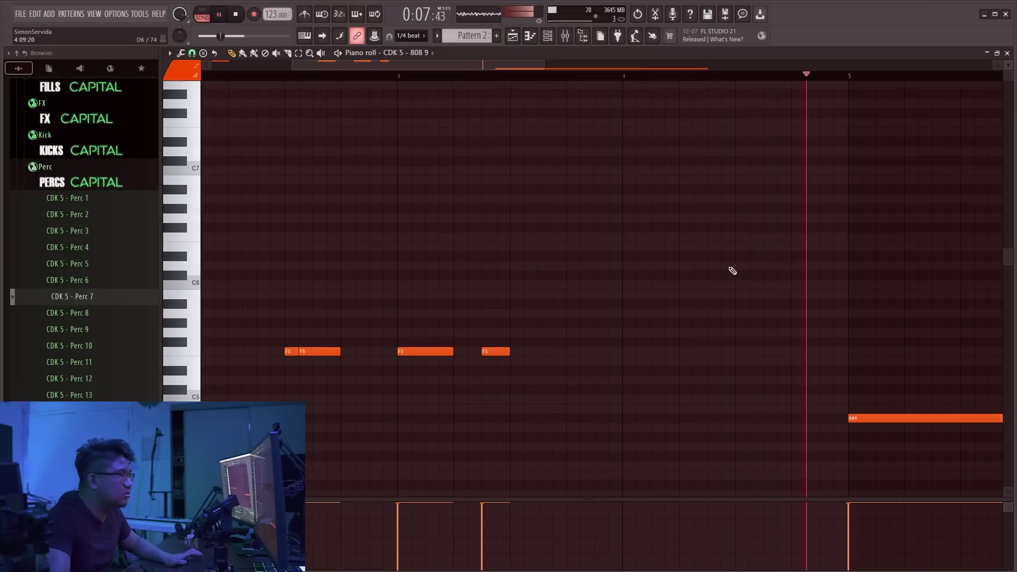
pyautogui.moveTo(683, 234); pyautogui.dragTo(676, 275)
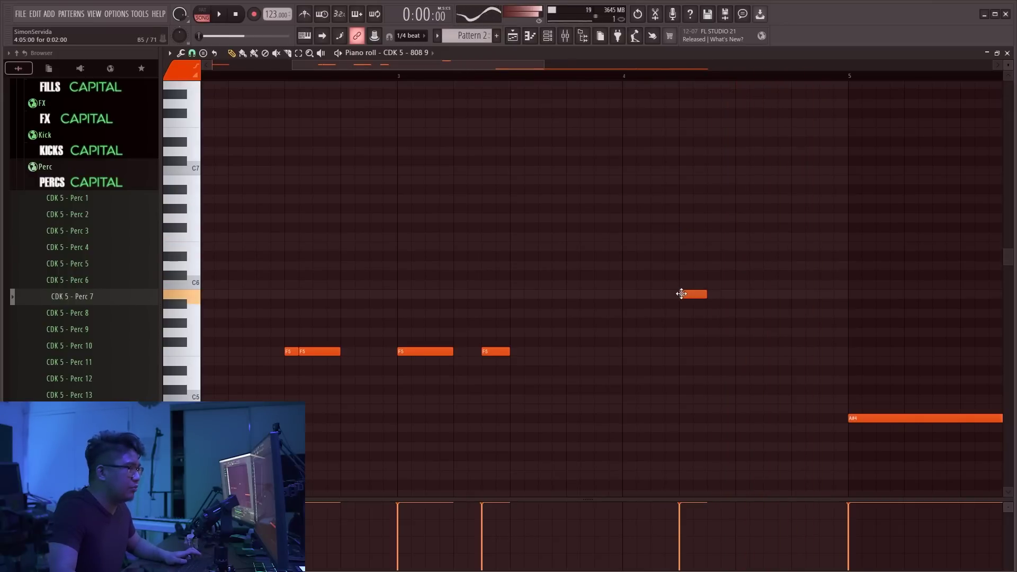
pyautogui.scroll(3, 689, 286)
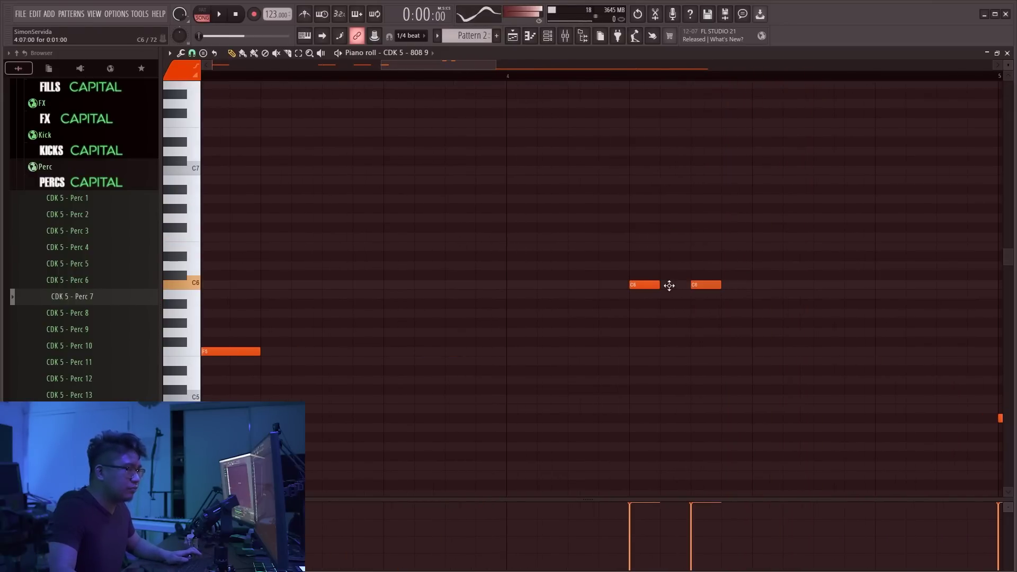
pyautogui.scroll(-5, 679, 285)
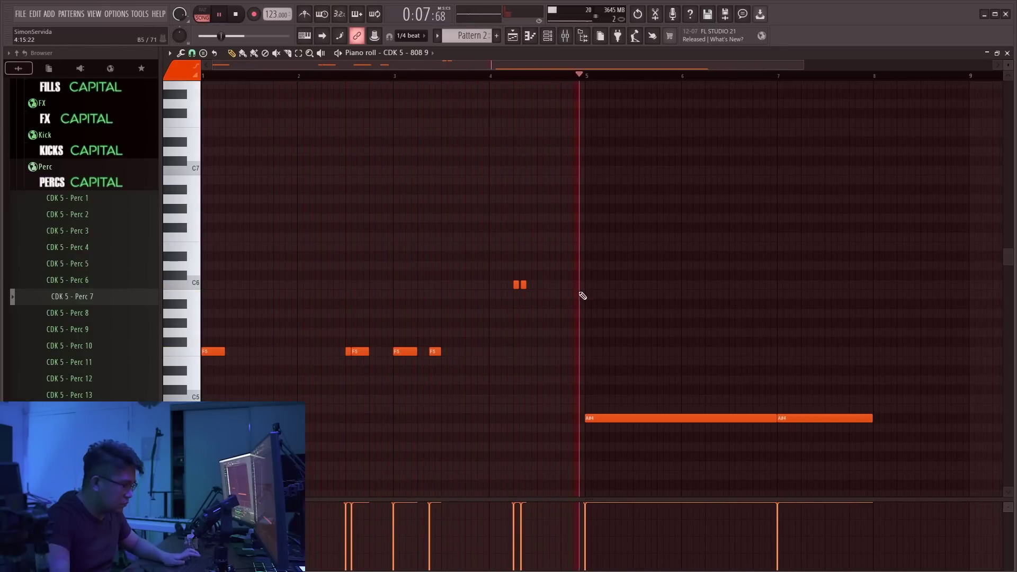
pyautogui.scroll(3, 582, 295)
pyautogui.scroll(1, 472, 308)
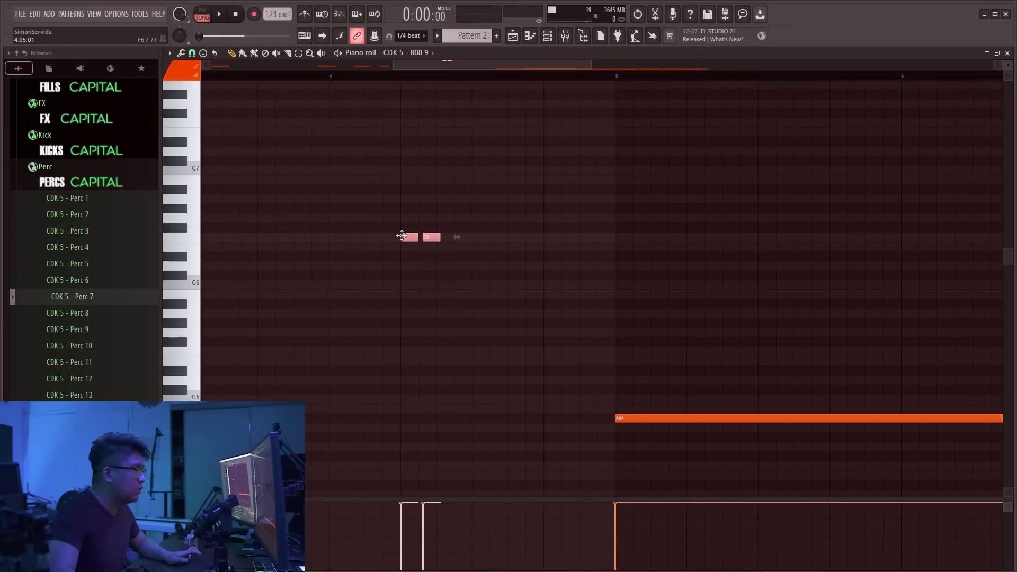
pyautogui.press('space')
# Trim the A#4 808 note at bar 5 to one beat by slicing it and deleting the tail
pyautogui.scroll(-4, 450, 264)
pyautogui.scroll(3, 515, 433)
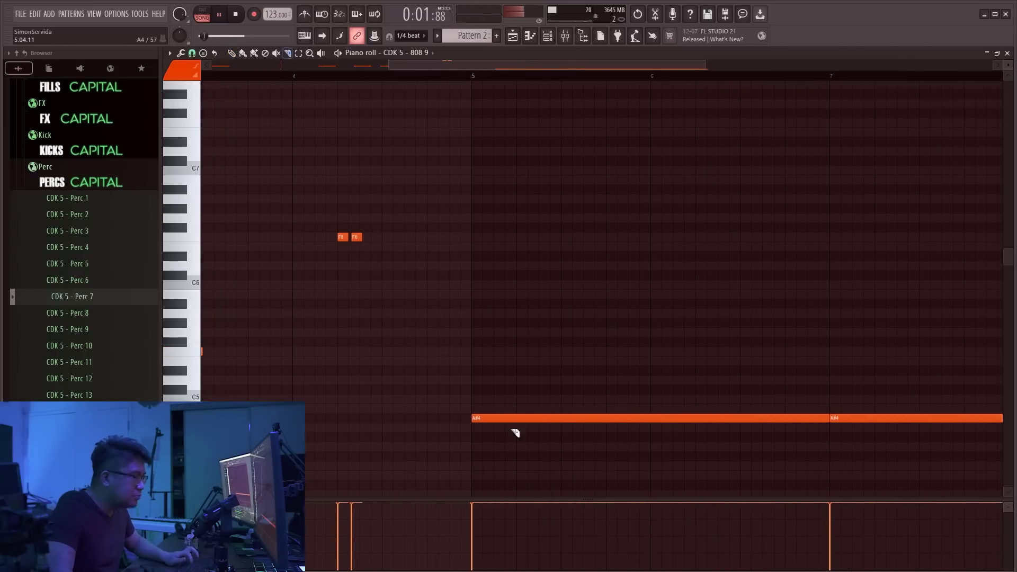
pyautogui.rightClick(556, 418)
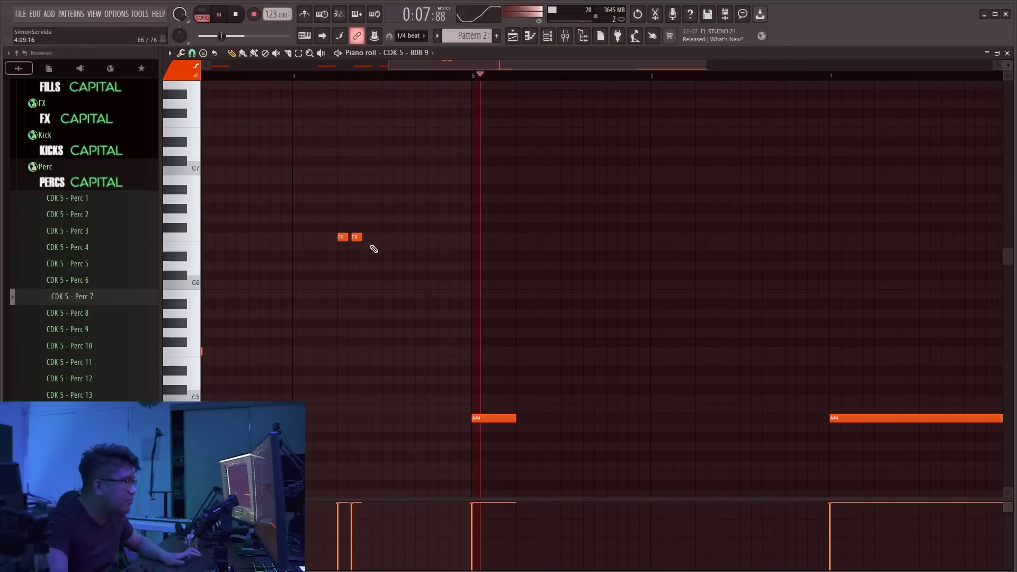
# Add two A#4 808 notes in bar 6, the second one beat long on the third beat
pyautogui.scroll(-3, 609, 421)
pyautogui.scroll(3, 570, 378)
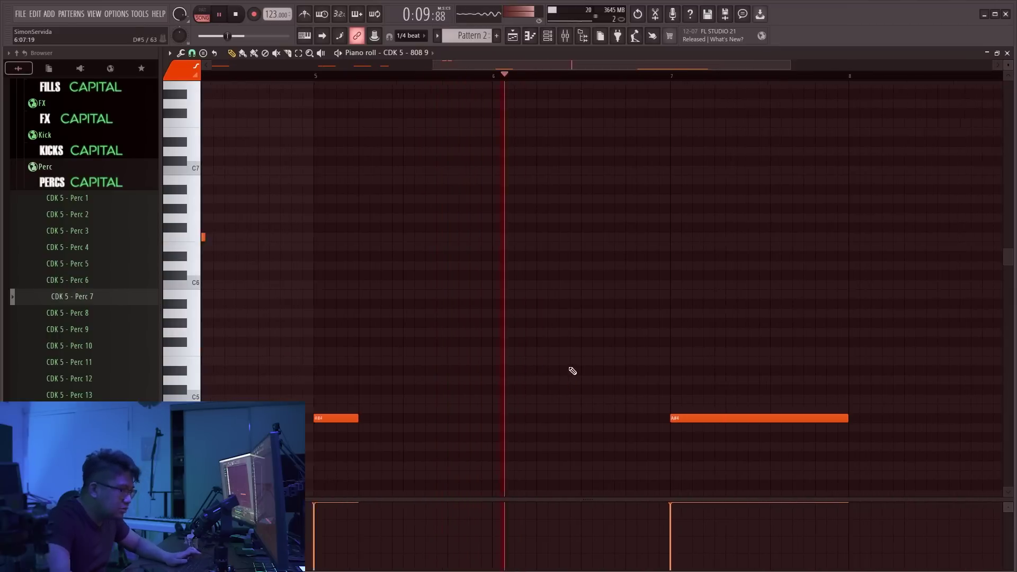
pyautogui.scroll(3, 577, 374)
pyautogui.press('space')
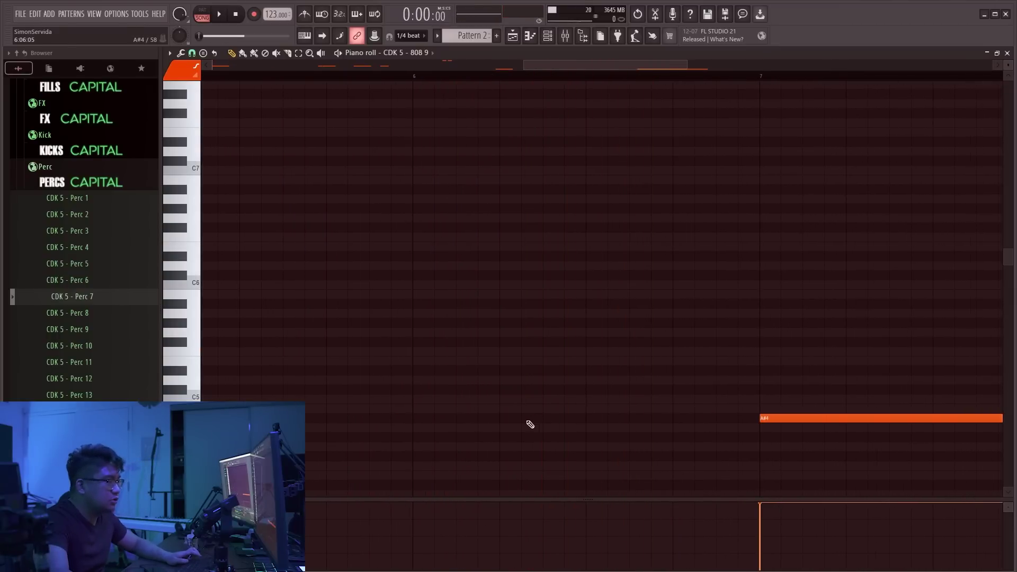
pyautogui.scroll(-3, 535, 461)
pyautogui.press('space')
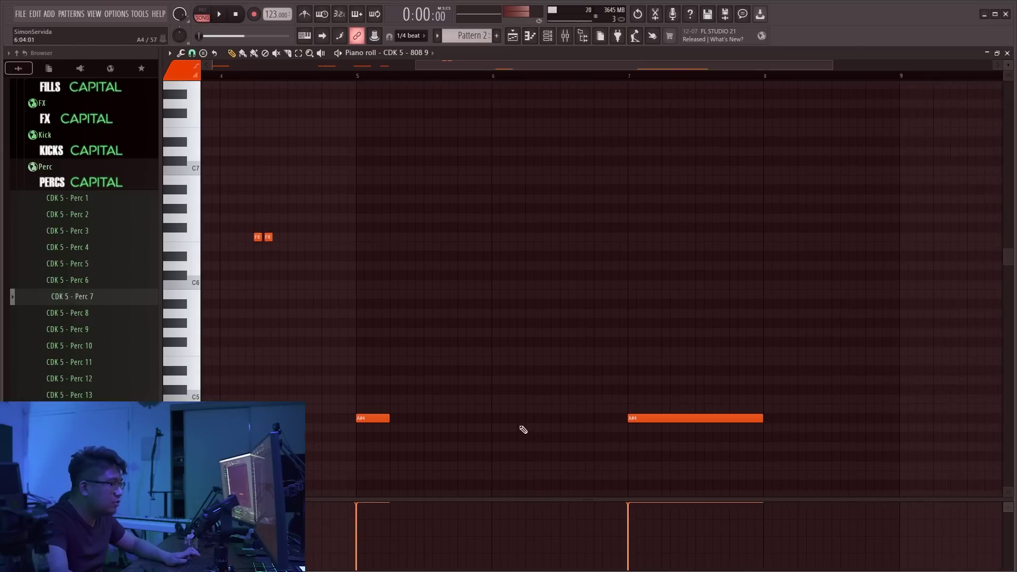
pyautogui.scroll(3, 524, 429)
pyautogui.click(553, 418)
pyautogui.moveTo(572, 419); pyautogui.dragTo(559, 420)
# Cut the end off the first A#4 note in bar 6, leaving it about half a beat long
pyautogui.press('space')
pyautogui.press('c')
pyautogui.rightClick(581, 421)
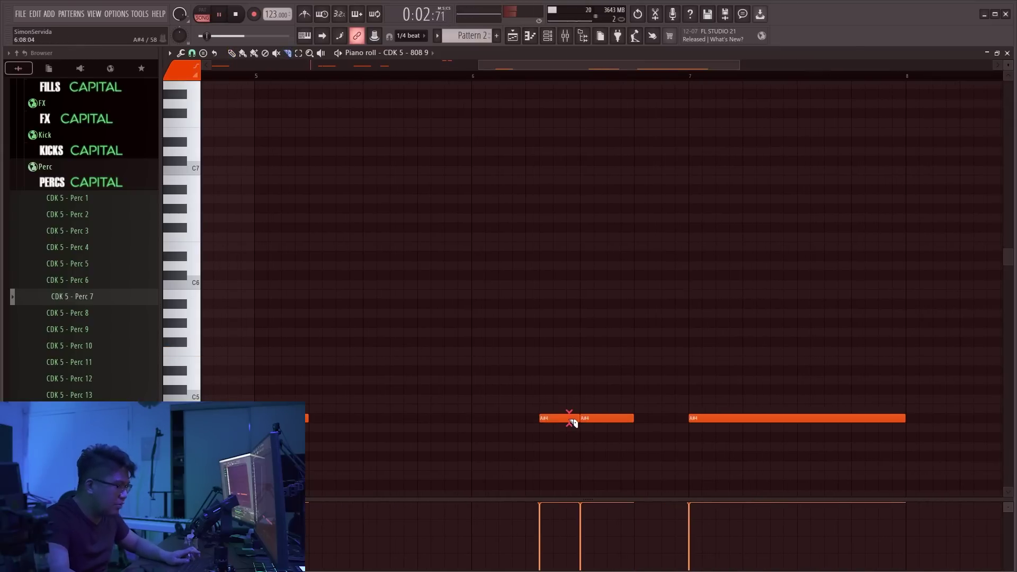
pyautogui.moveTo(573, 423); pyautogui.dragTo(567, 419)
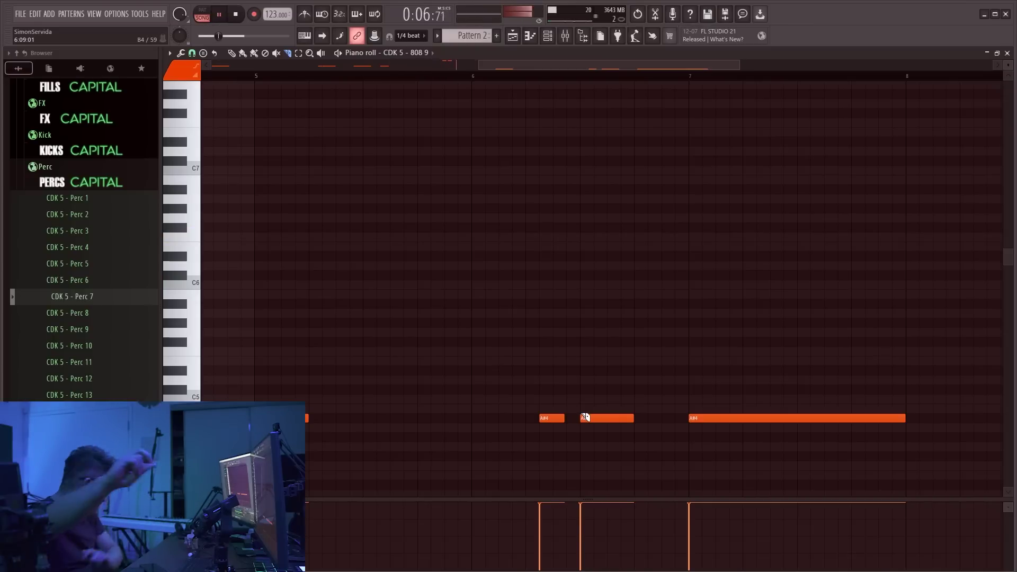
# Quantize all the 808 notes with the 16_loose feel template
pyautogui.hotkey('ctrl', 'a')
pyautogui.hotkey('alt', 'q')
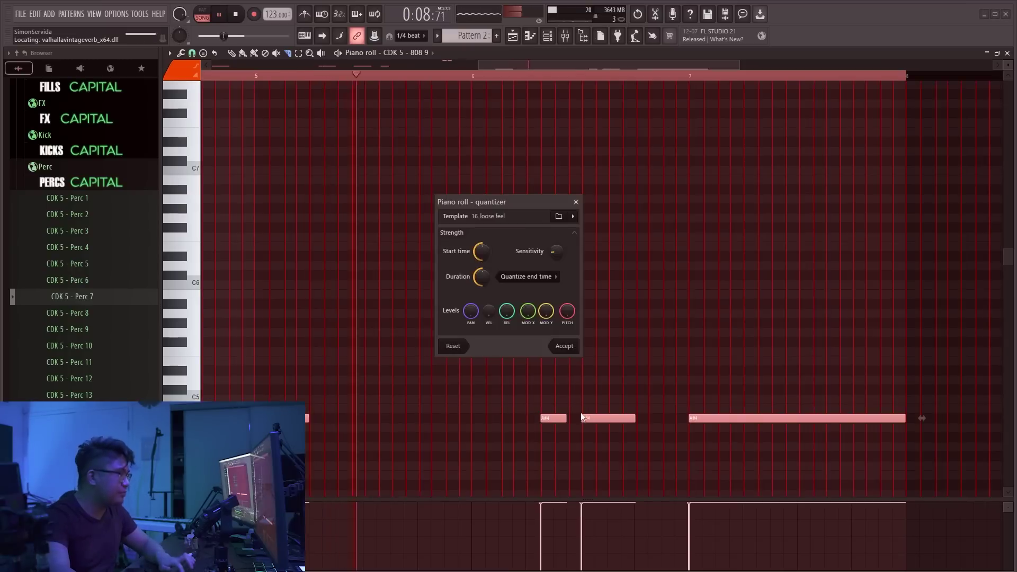
pyautogui.press('Return')
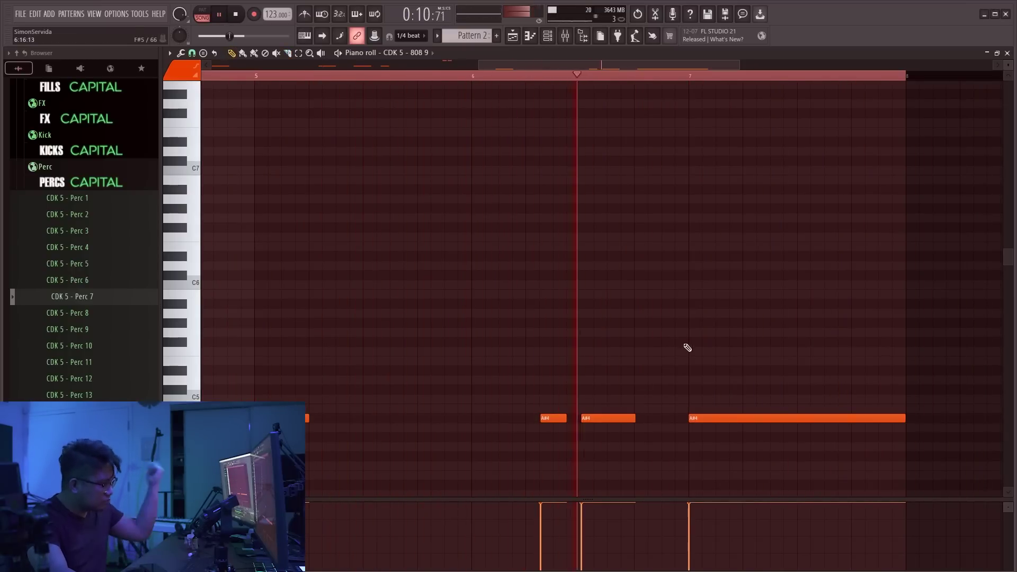
pyautogui.scroll(-4, 592, 316)
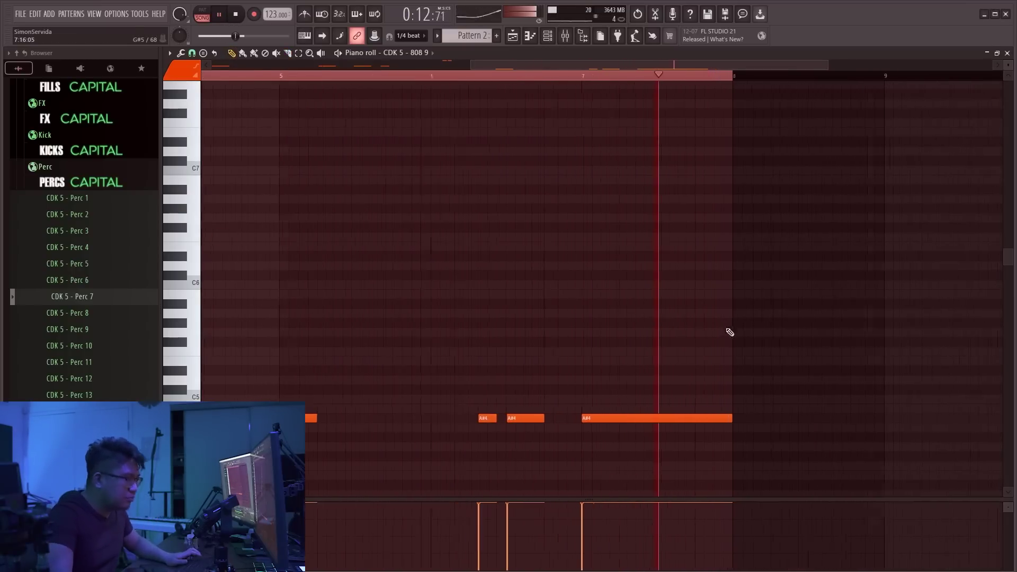
# Add two quarter-beat A#6 808 notes on the last beat of bar 8
pyautogui.scroll(-2, 780, 290)
pyautogui.scroll(5, 770, 259)
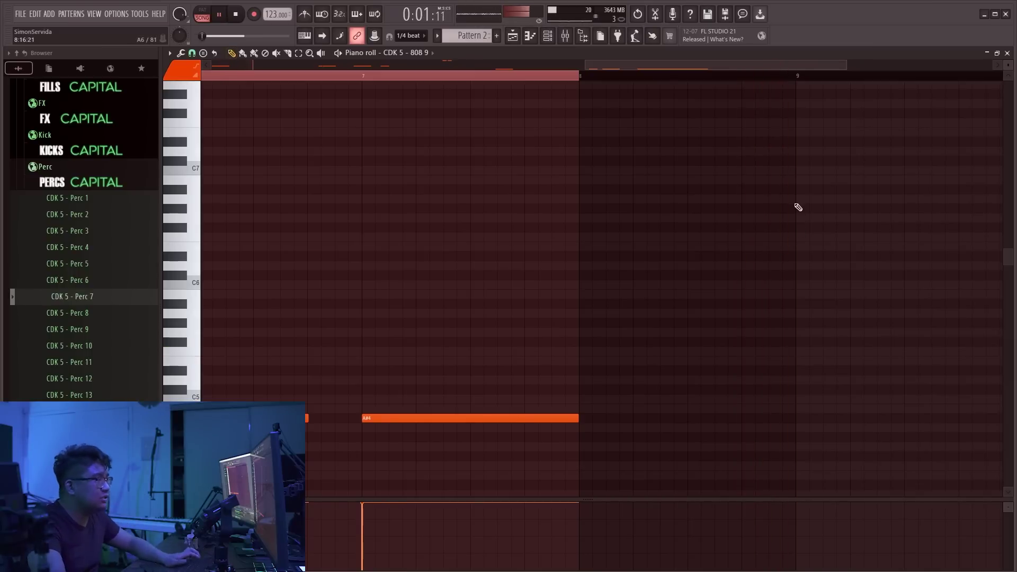
pyautogui.scroll(3, 794, 310)
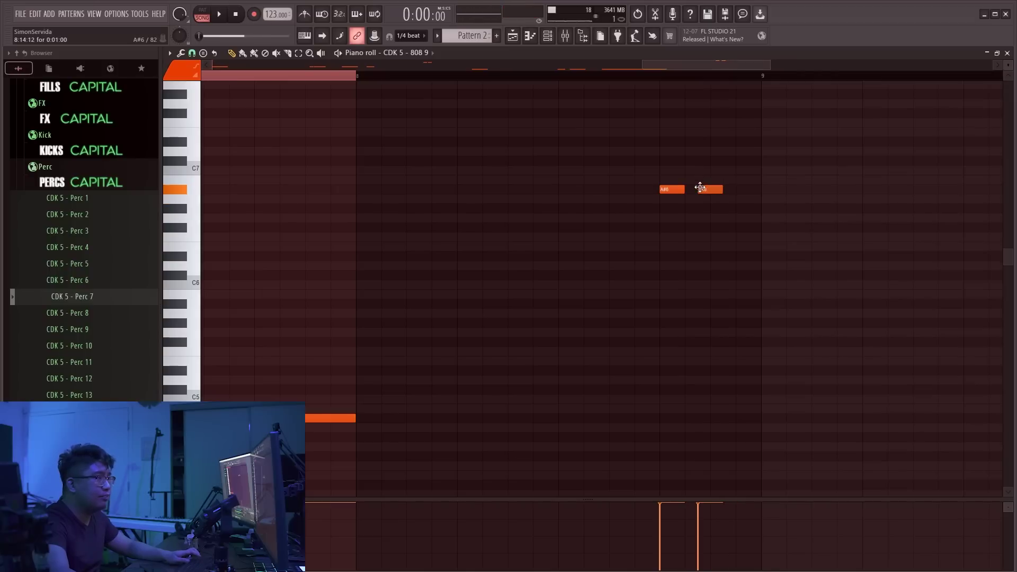
pyautogui.scroll(-3, 693, 189)
pyautogui.press('space')
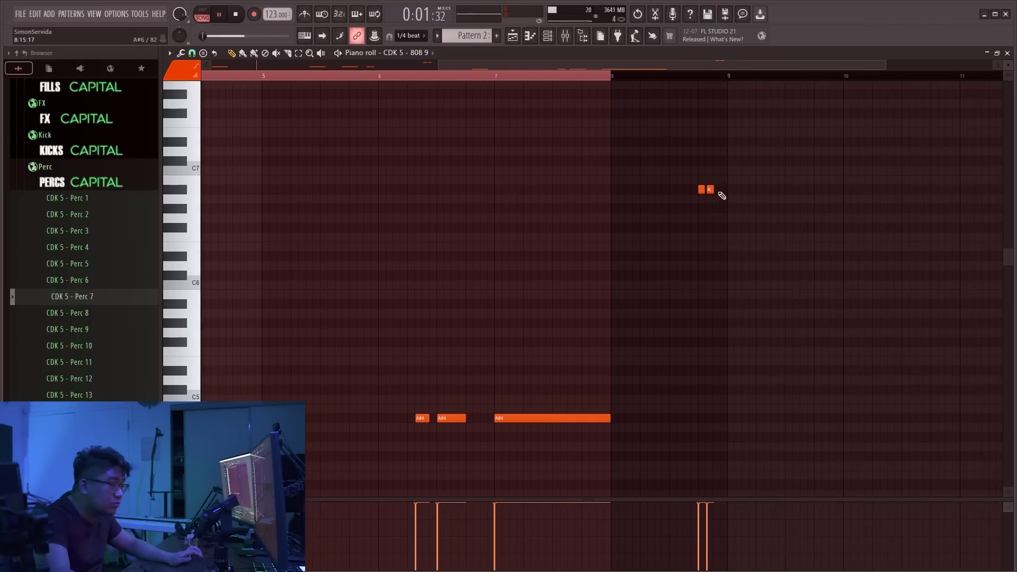
pyautogui.scroll(4, 721, 195)
pyautogui.scroll(-4, 642, 219)
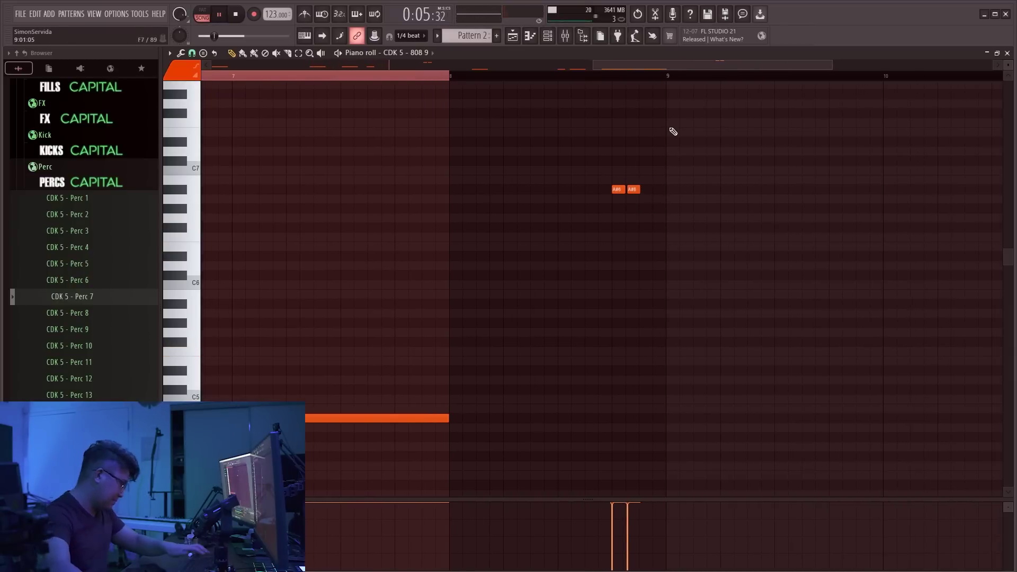
pyautogui.press('Escape')
pyautogui.press('F9')
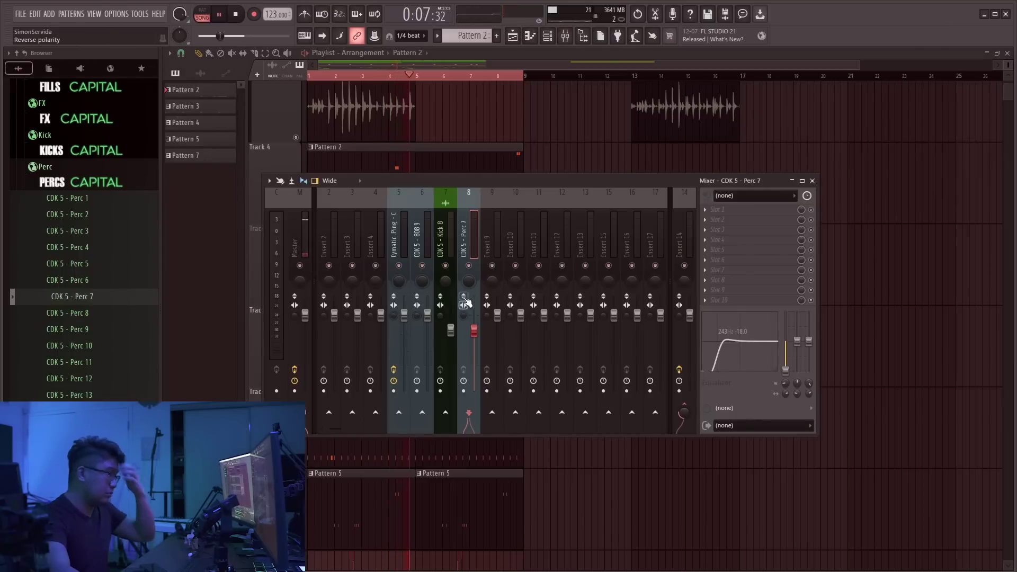
pyautogui.press('F9')
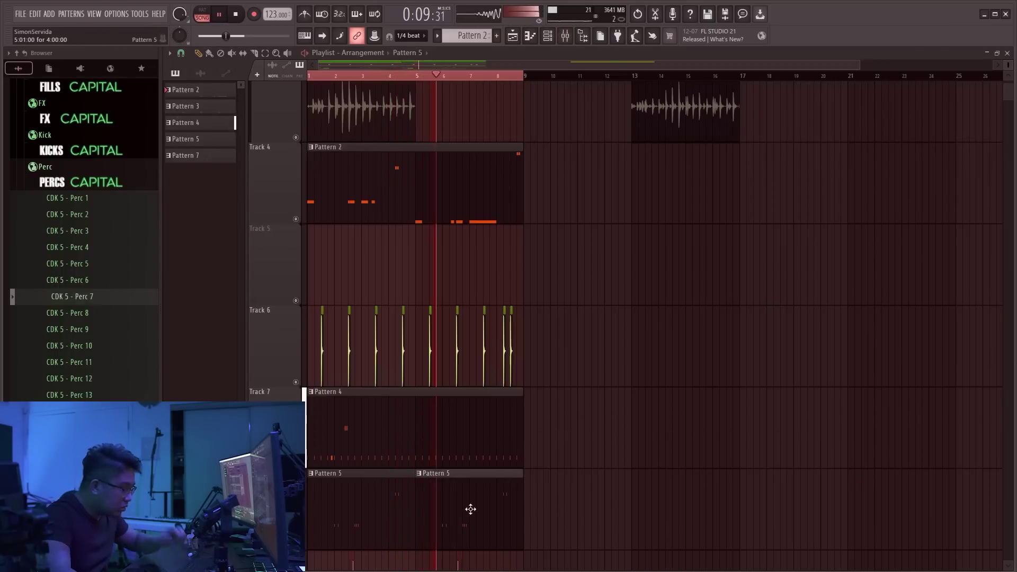
pyautogui.doubleClick(393, 497)
pyautogui.press('Escape')
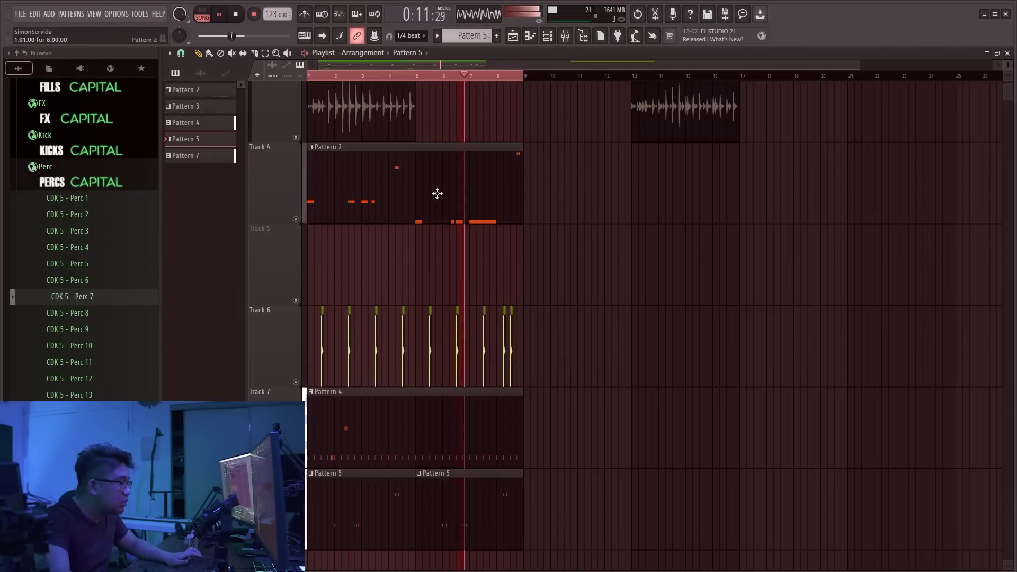
pyautogui.scroll(3, 436, 193)
pyautogui.doubleClick(420, 359)
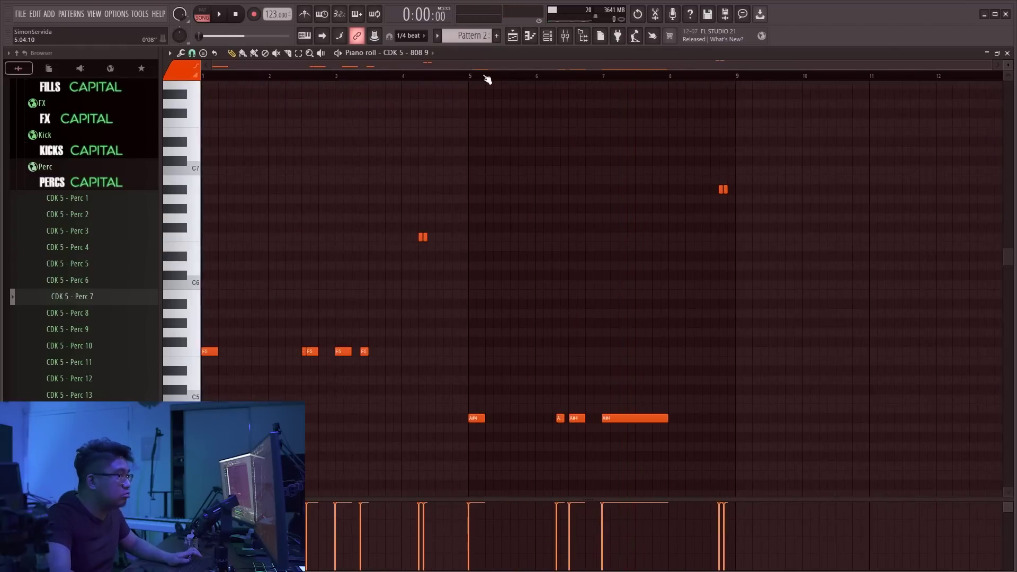
# Move all the kick clips from Track 10 up to the empty Track 5, directly beneath the 808 pattern
pyautogui.press('Escape')
pyautogui.press('space')
pyautogui.scroll(3, 370, 286)
pyautogui.scroll(-5, 541, 275)
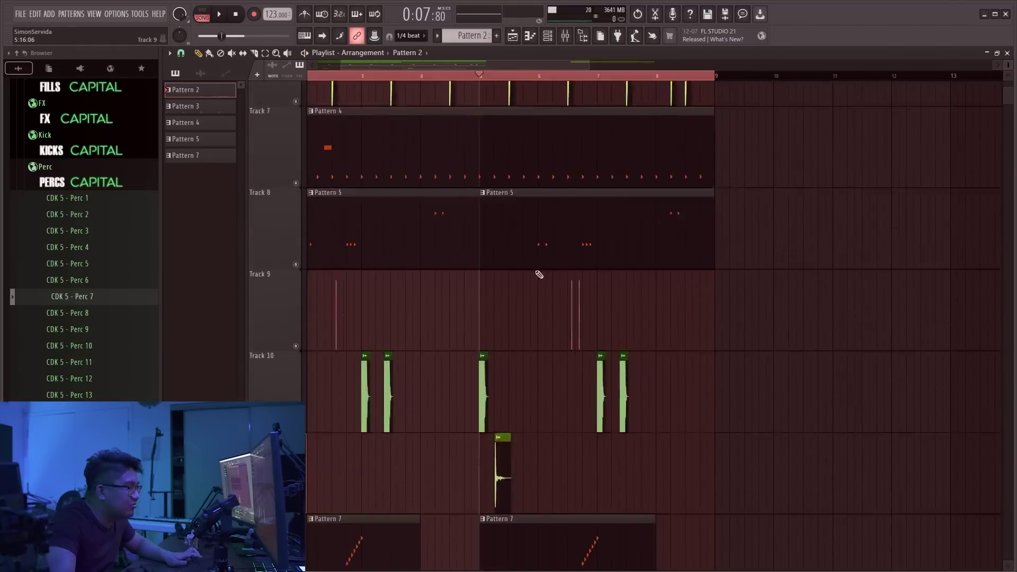
pyautogui.scroll(3, 564, 271)
pyautogui.scroll(1, 553, 339)
pyautogui.scroll(2, 544, 424)
pyautogui.scroll(-3, 513, 423)
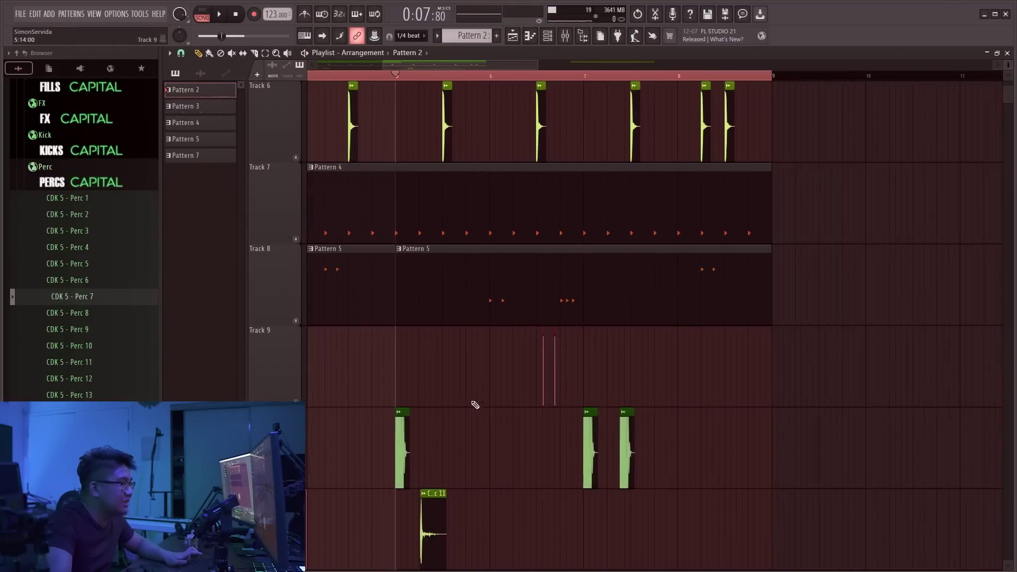
pyautogui.scroll(4, 488, 387)
pyautogui.scroll(-6, 664, 356)
pyautogui.scroll(-3, 767, 306)
pyautogui.scroll(6, 697, 321)
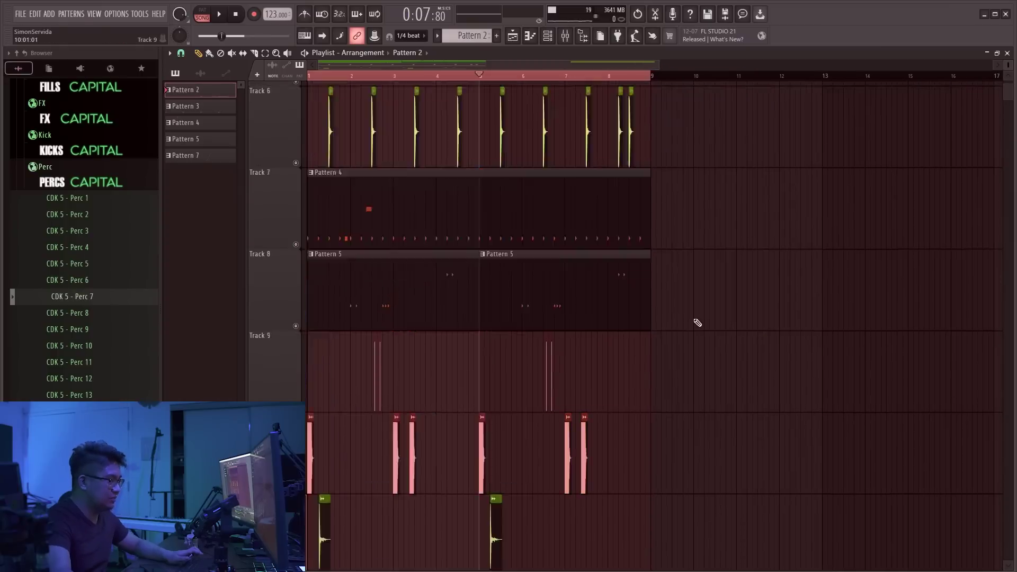
pyautogui.hotkey('ctrl', 'z')
pyautogui.hotkey('ctrl', 'z')
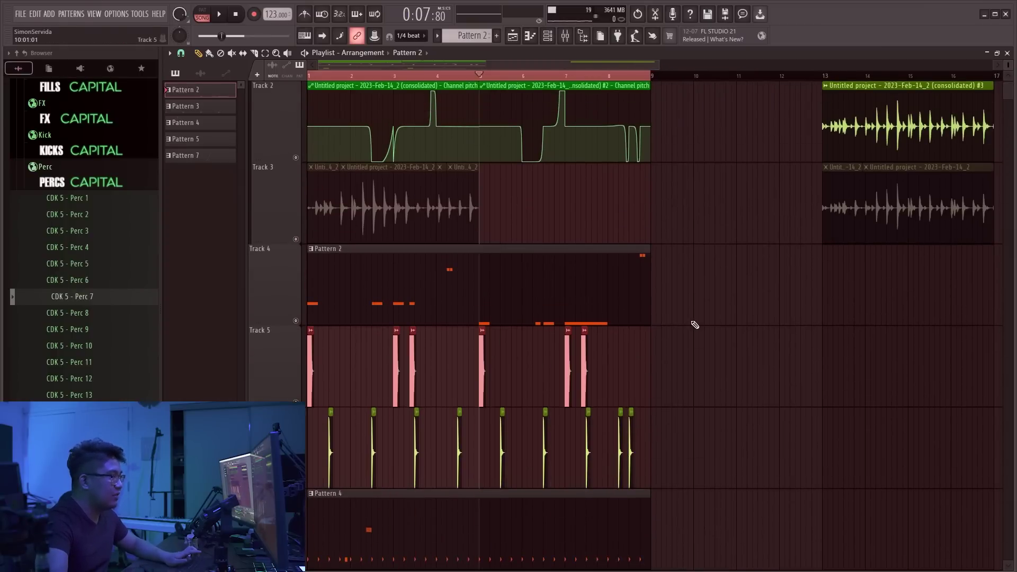
pyautogui.scroll(7, 525, 250)
# Add two kick clips on Track 5 in bar 6, lined up with the two A#4 808 notes
pyautogui.hotkey('ctrl', 'd')
pyautogui.moveTo(831, 364); pyautogui.dragTo(653, 359)
pyautogui.press('space')
pyautogui.scroll(-4, 609, 293)
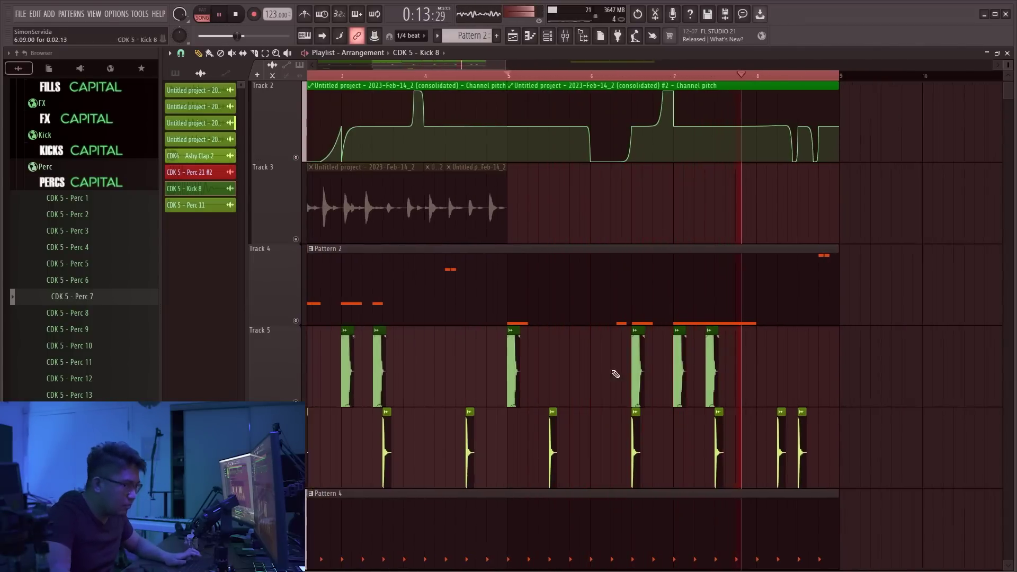
pyautogui.scroll(3, 678, 370)
pyautogui.scroll(3, 672, 370)
pyautogui.click(507, 370)
pyautogui.scroll(-6, 526, 316)
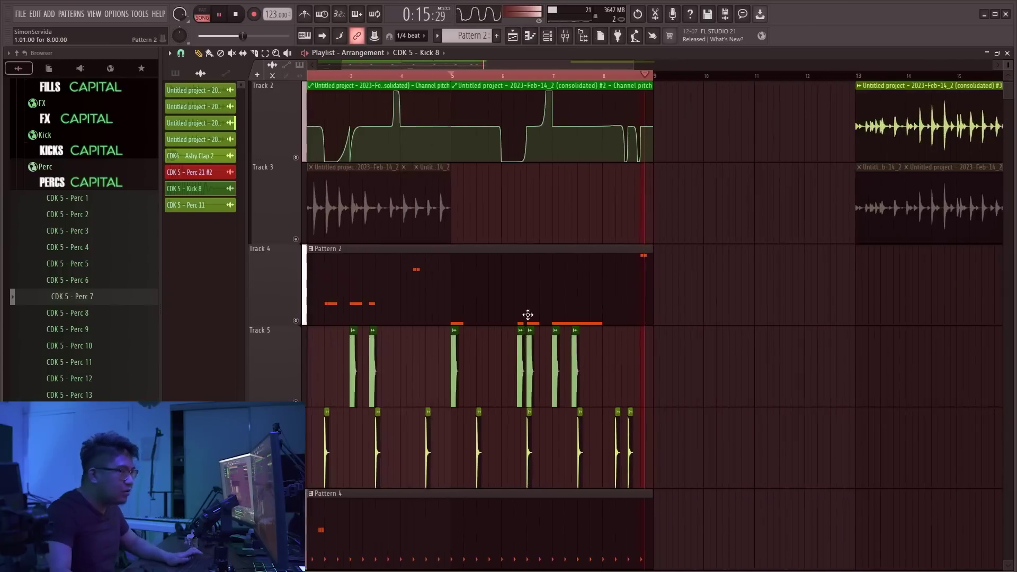
# Lengthen the second A#6 808 note in bar 8 to the bar's end and raise both A#6 notes one octave
pyautogui.doubleClick(529, 289)
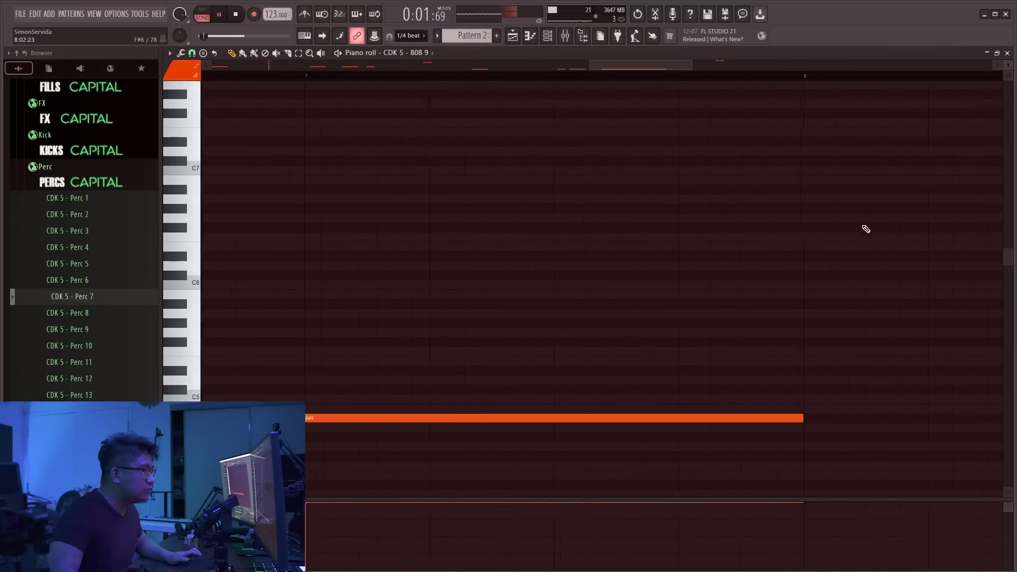
pyautogui.scroll(5, 846, 180)
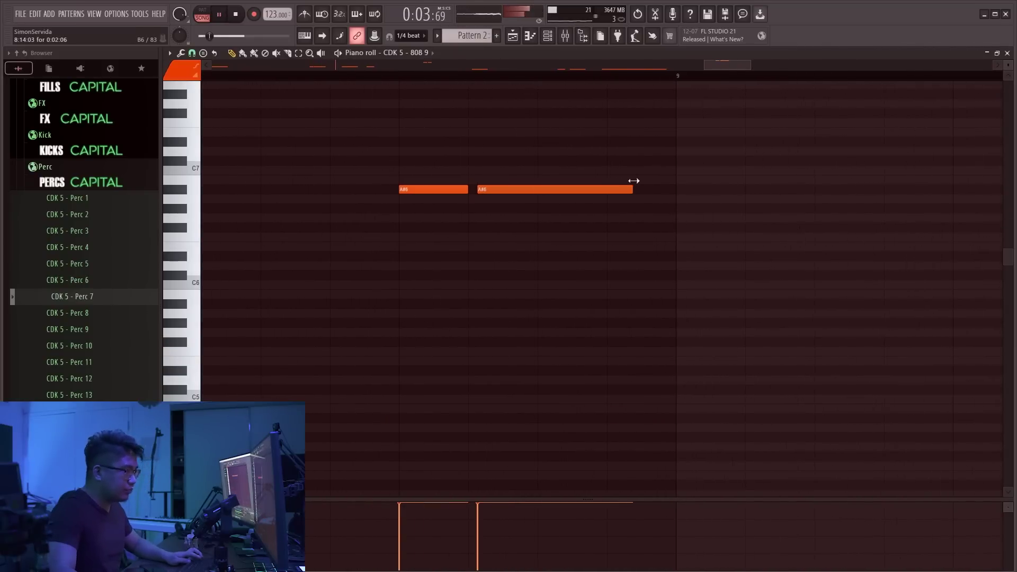
pyautogui.moveTo(772, 347); pyautogui.dragTo(377, 110)
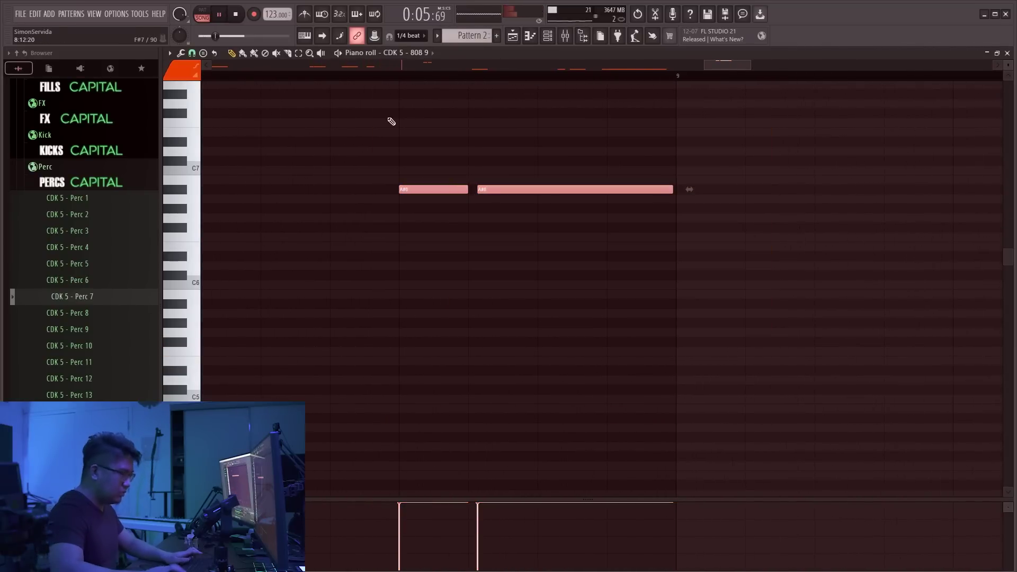
pyautogui.hotkey('ctrl', 'Up')
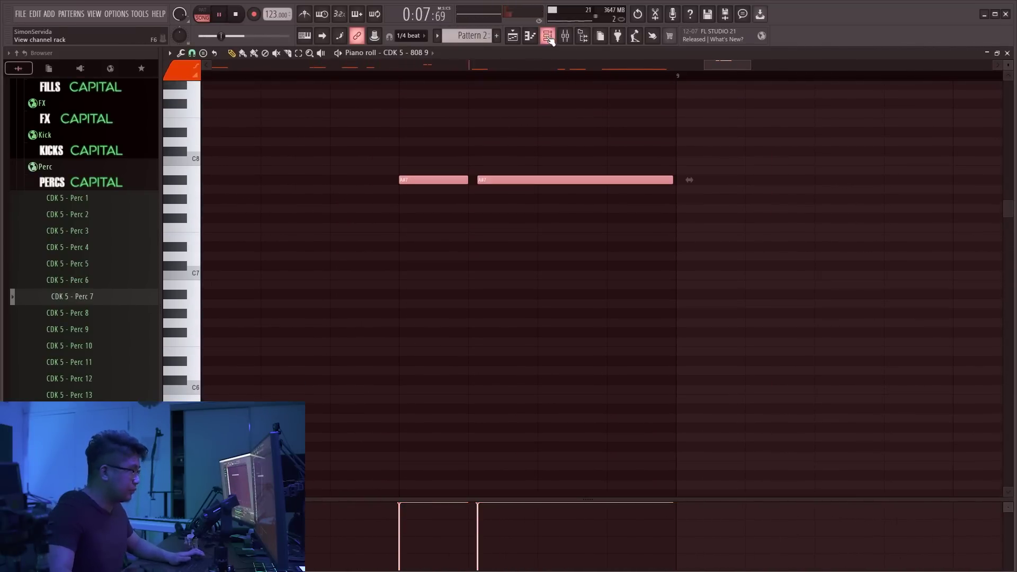
# Check the miscellaneous settings of the CDK 5 - 808 9 channel from the channel rack
pyautogui.click(548, 38)
pyautogui.click(352, 198)
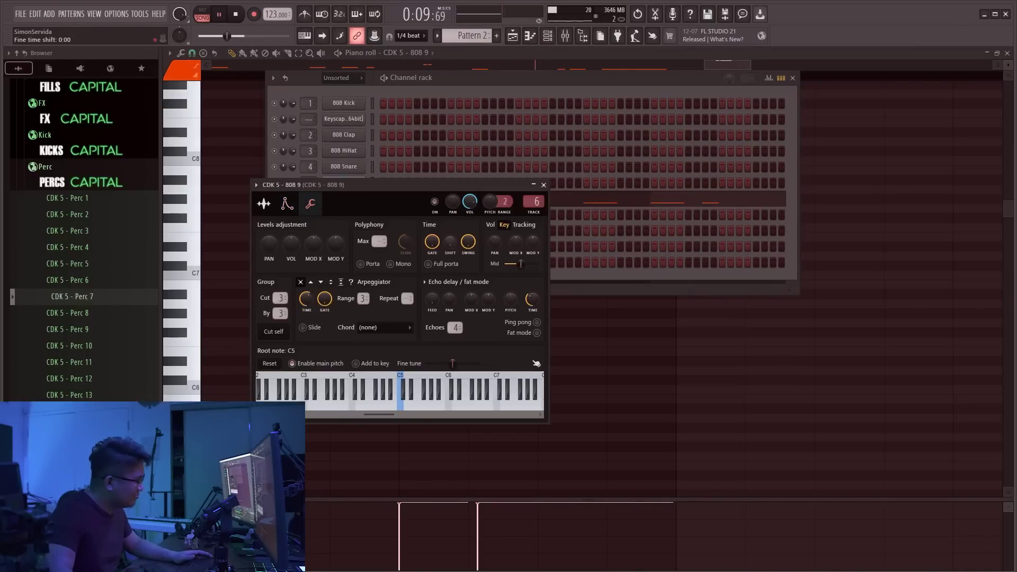
pyautogui.rightClick(692, 347)
pyautogui.scroll(-4, 675, 339)
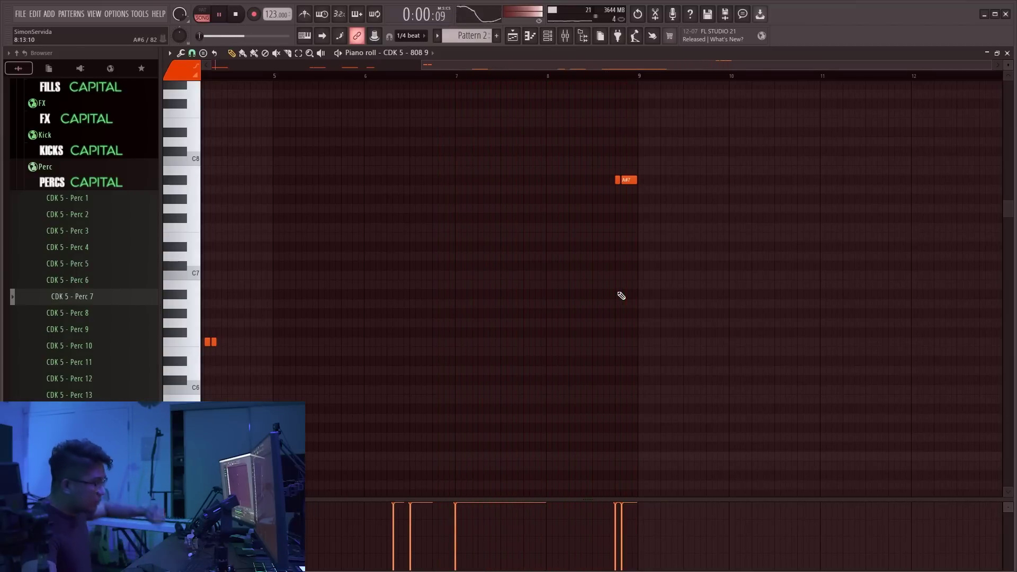
# Raise the two short F6 808 notes in bar 4 by one octave
pyautogui.scroll(-3, 577, 191)
pyautogui.scroll(-4, 322, 270)
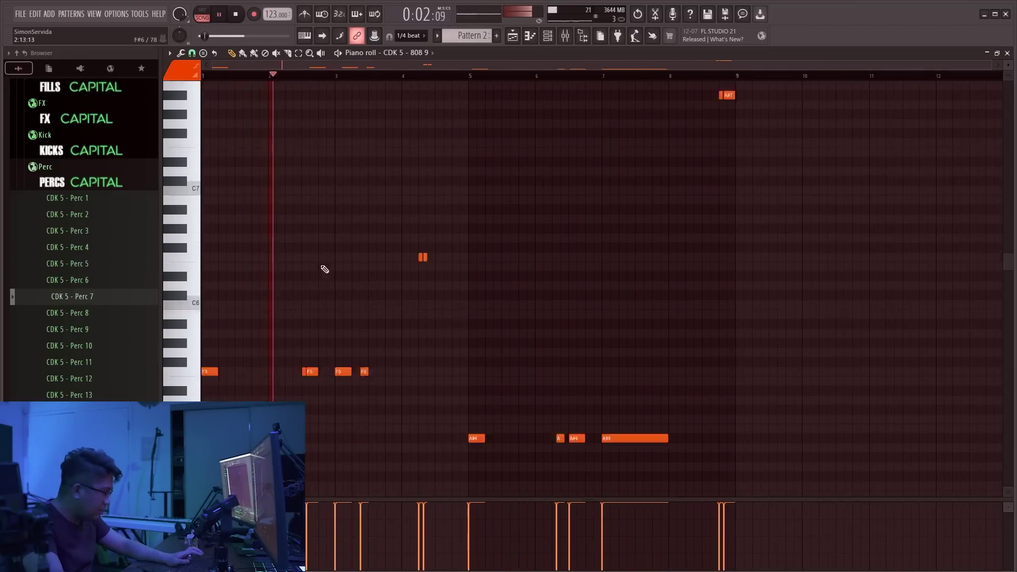
pyautogui.scroll(3, 298, 221)
pyautogui.scroll(1, 298, 221)
pyautogui.scroll(-3, 404, 238)
pyautogui.scroll(5, 373, 275)
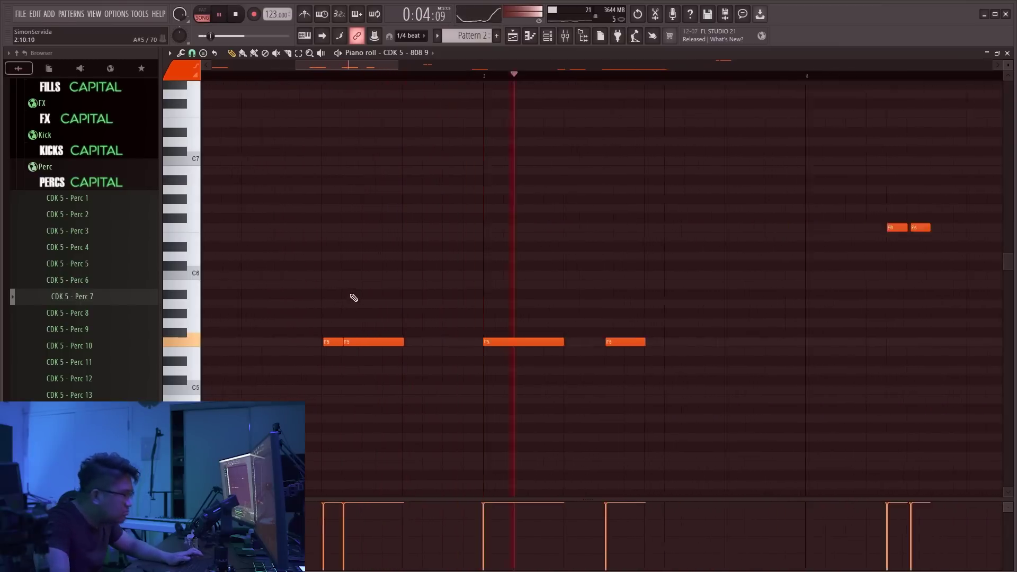
pyautogui.scroll(-3, 364, 334)
pyautogui.scroll(3, 712, 256)
pyautogui.moveTo(760, 241); pyautogui.dragTo(622, 197)
pyautogui.scroll(4, 811, 280)
pyautogui.hotkey('ctrl', 'Up')
pyautogui.scroll(3, 779, 272)
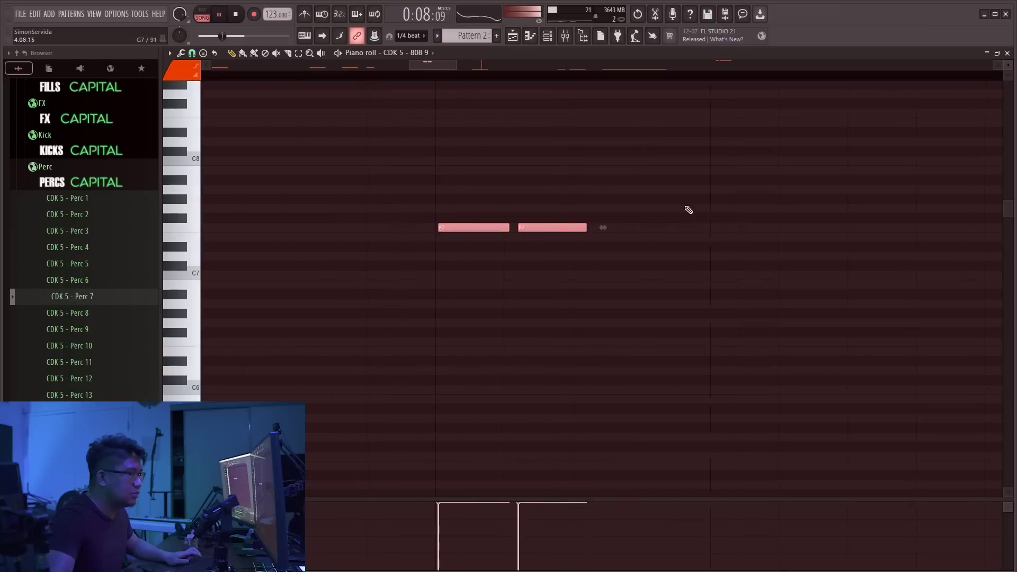
pyautogui.click(611, 304)
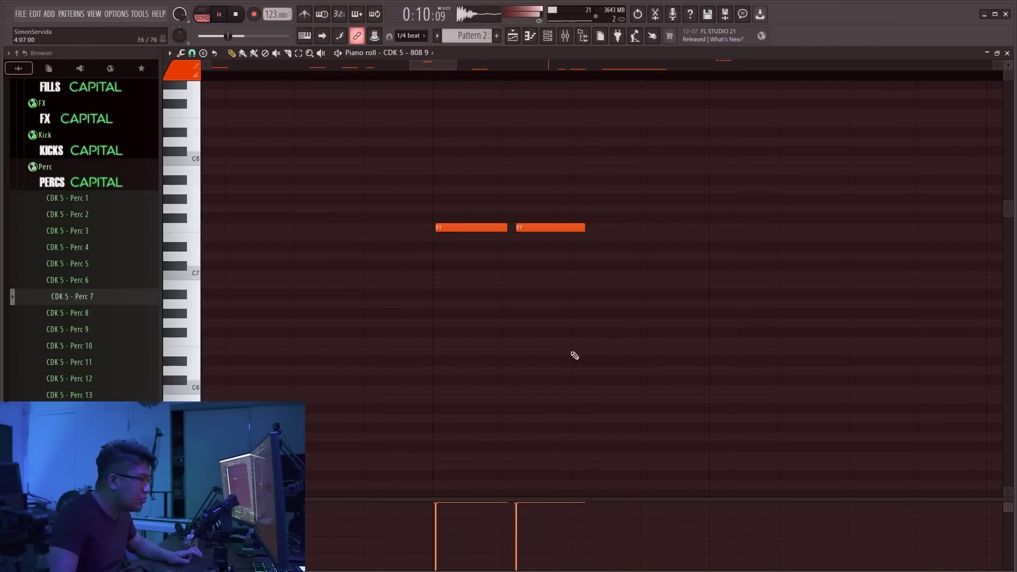
# Turn the two F7 notes in bar 4 into three shorter ones with rising velocities, followed by a half-beat F5 note
pyautogui.press('space')
pyautogui.scroll(-1, 577, 370)
pyautogui.moveTo(573, 418); pyautogui.dragTo(561, 438)
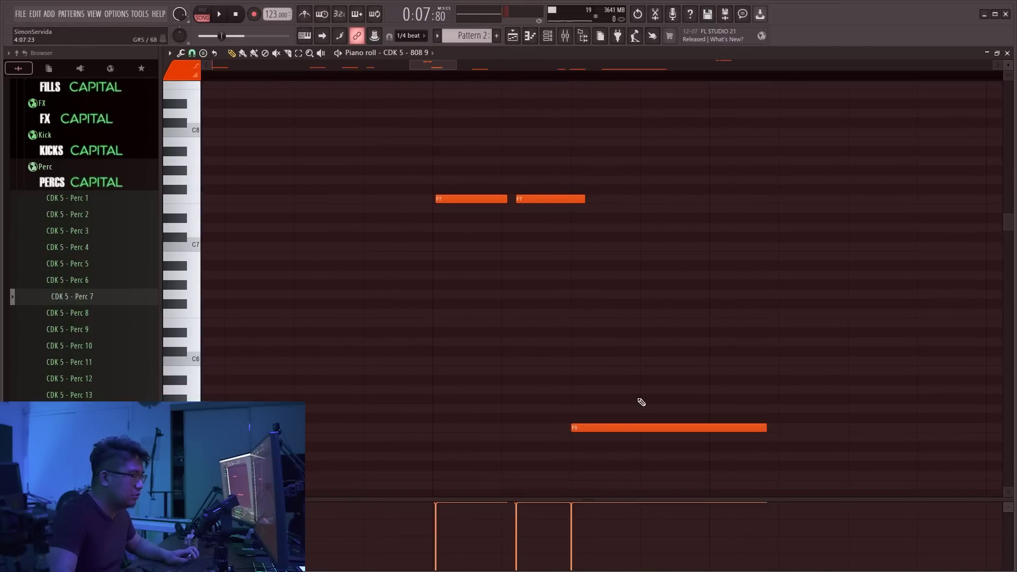
pyautogui.press('space')
pyautogui.scroll(-4, 540, 152)
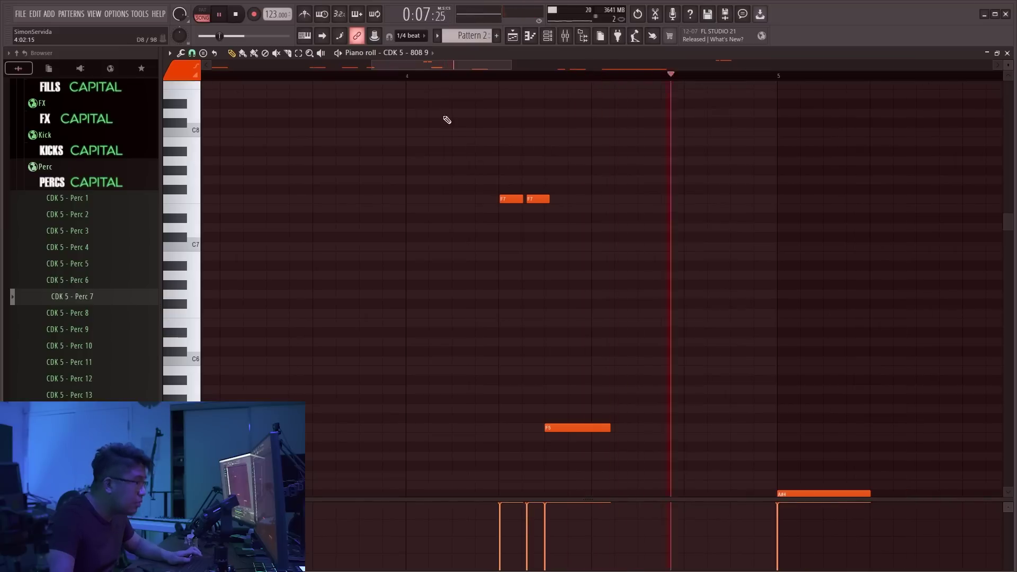
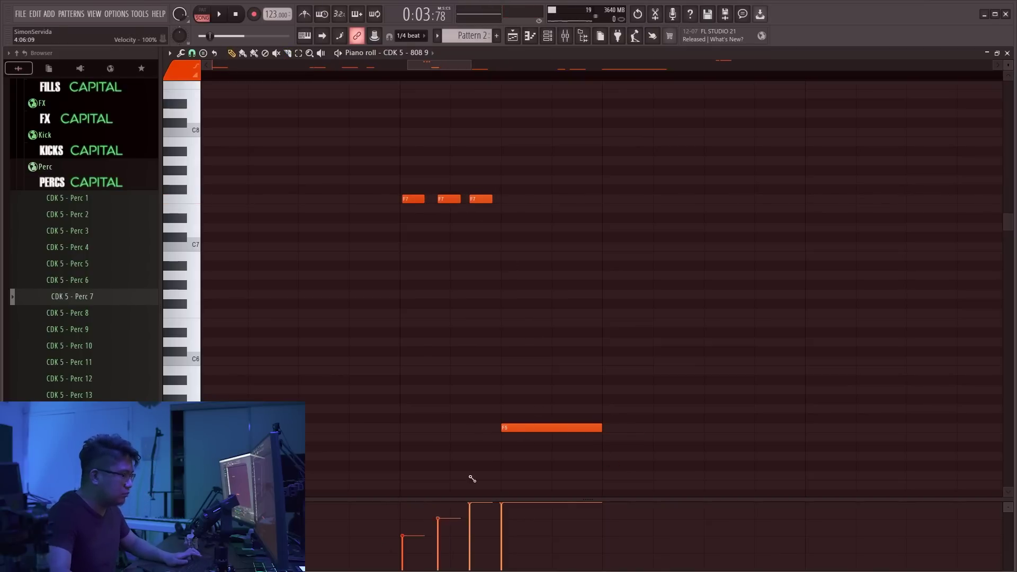
# Lengthen the second A#4 808 note in bar 6 until it meets the start of bar 7
pyautogui.scroll(-4, 556, 273)
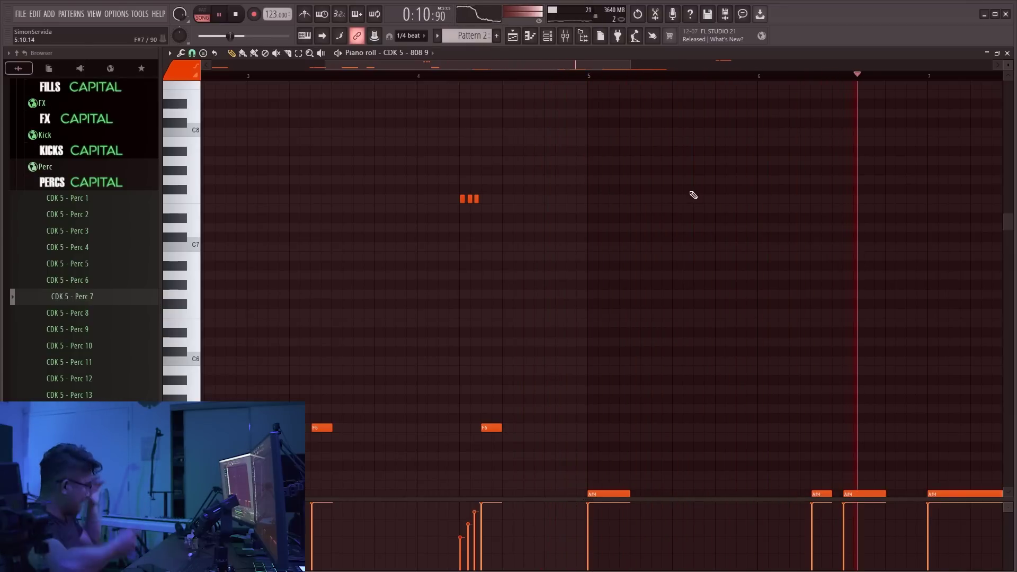
pyautogui.scroll(-5, 741, 238)
pyautogui.keyDown('ctrl'); pyautogui.scroll(5, 847, 307); pyautogui.keyUp('ctrl')
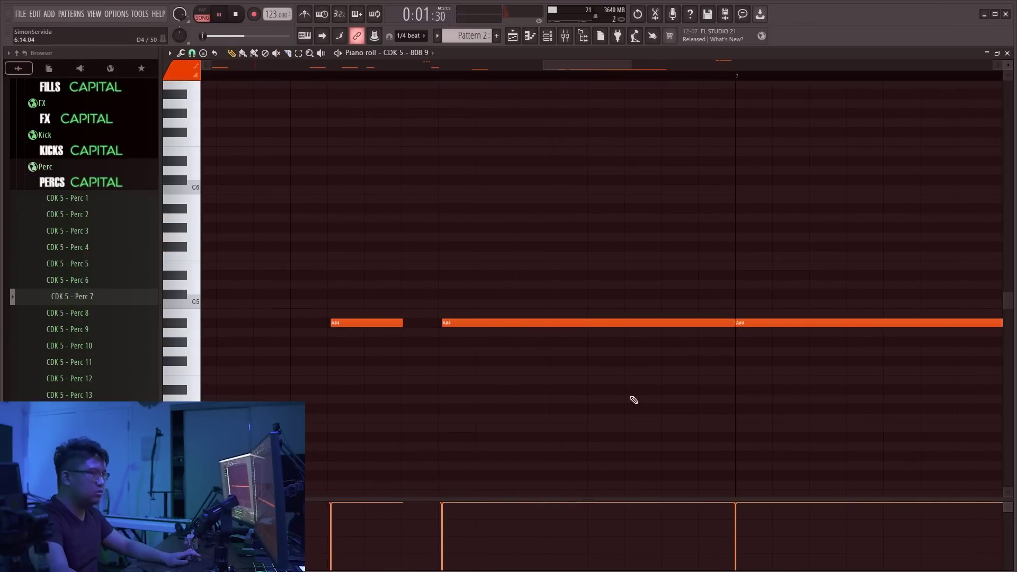
pyautogui.click(582, 416)
pyautogui.rightClick(644, 418)
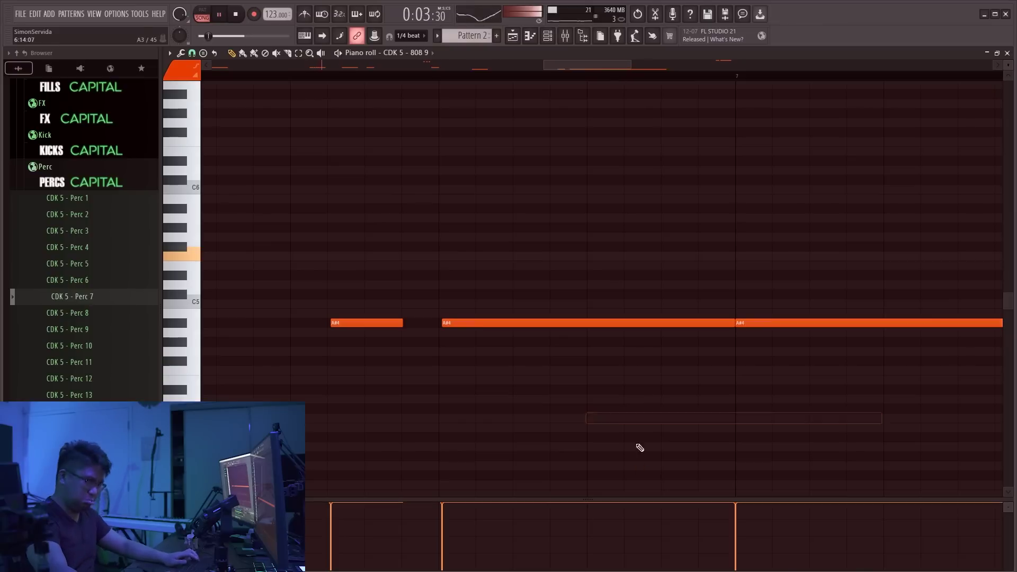
pyautogui.click(591, 369)
pyautogui.rightClick(594, 371)
# Add an F4 slide note in bar 6, trimmed to the last half beat before bar 7
pyautogui.press('s')
pyautogui.click(588, 370)
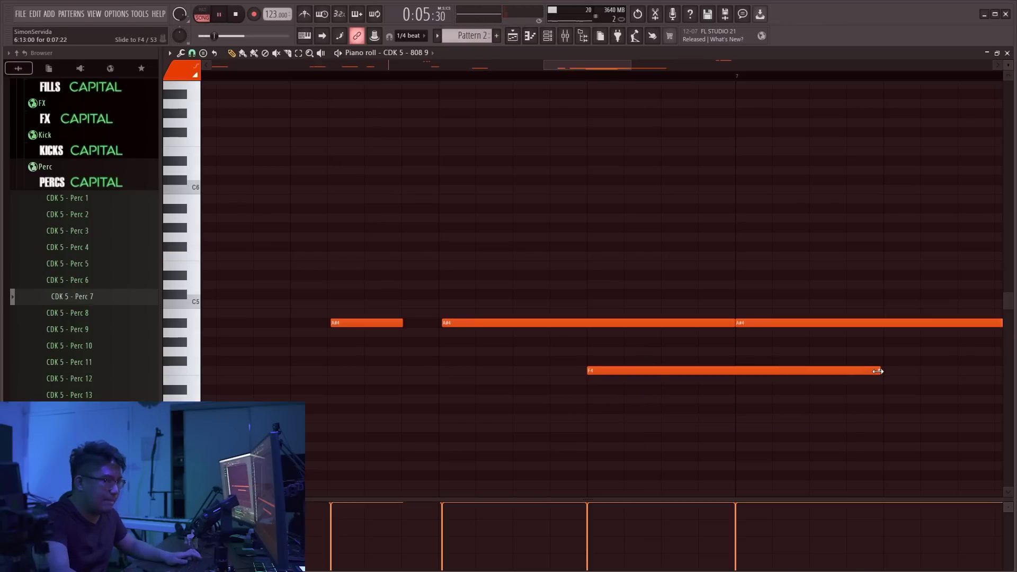
pyautogui.moveTo(650, 372); pyautogui.dragTo(735, 365)
pyautogui.press('c')
pyautogui.scroll(-2, 655, 372)
pyautogui.scroll(-3, 649, 372)
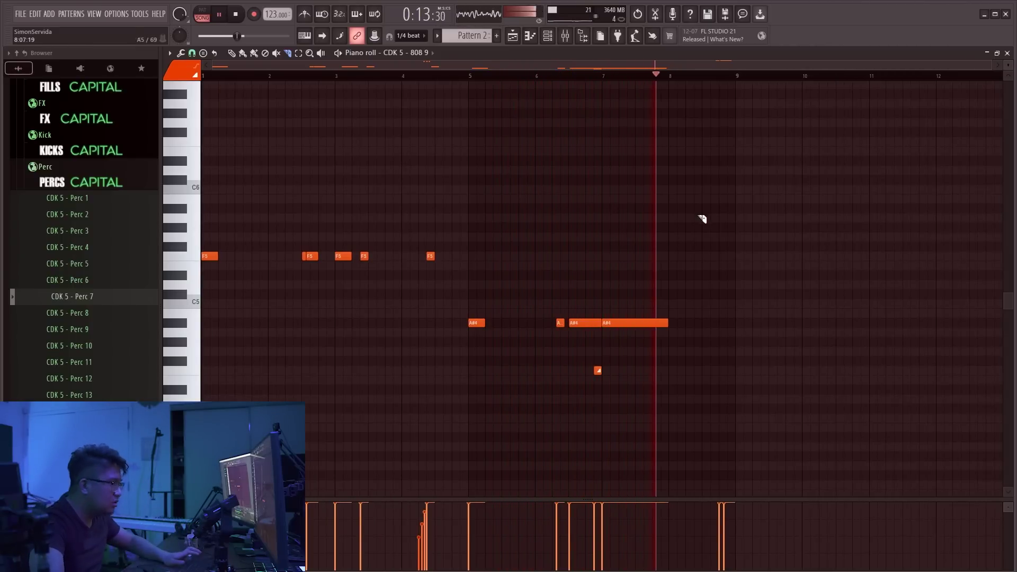
# Place the CDK 5 - Open Hat 3 sample on the empty track below the percussion, half a beat into bar 2
pyautogui.scroll(3, 657, 264)
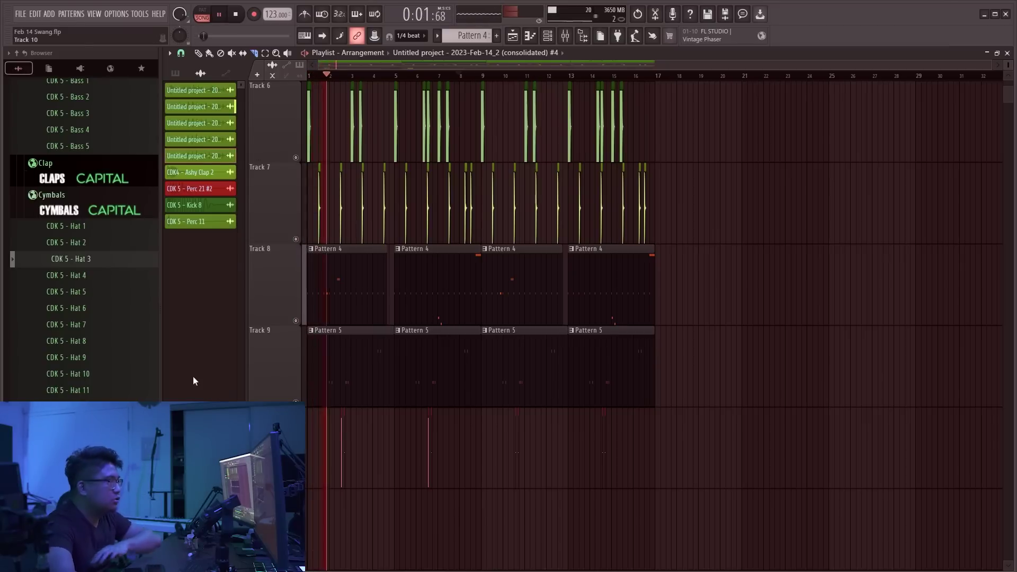
pyautogui.scroll(-3, 80, 239)
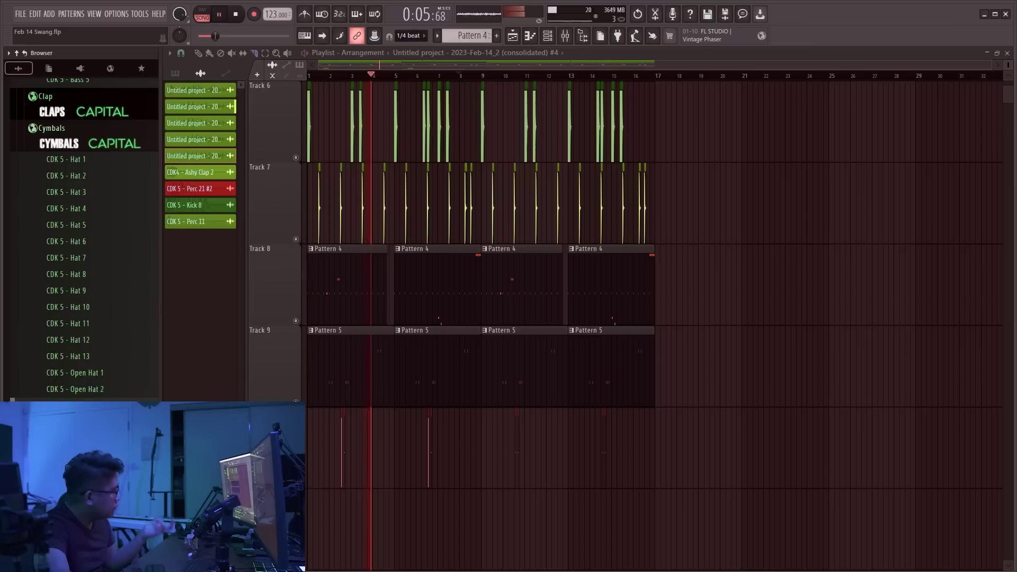
pyautogui.moveTo(74, 405); pyautogui.dragTo(339, 524)
pyautogui.scroll(5, 329, 495)
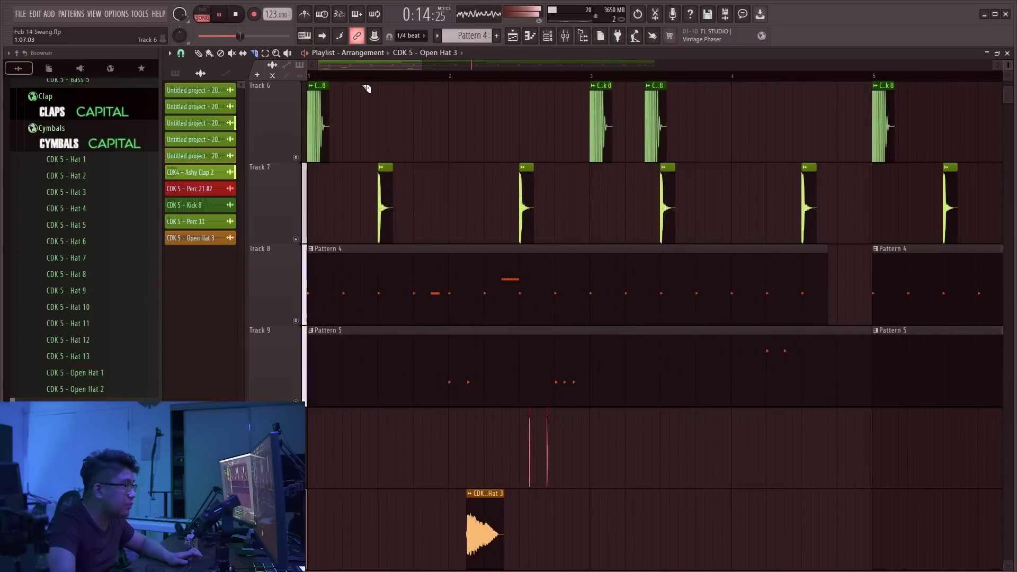
# Move the CDK 5 - Open Hat 3 clip in bar 2 onto the clap at beat 3
pyautogui.press('space')
pyautogui.press('space')
pyautogui.press('p')
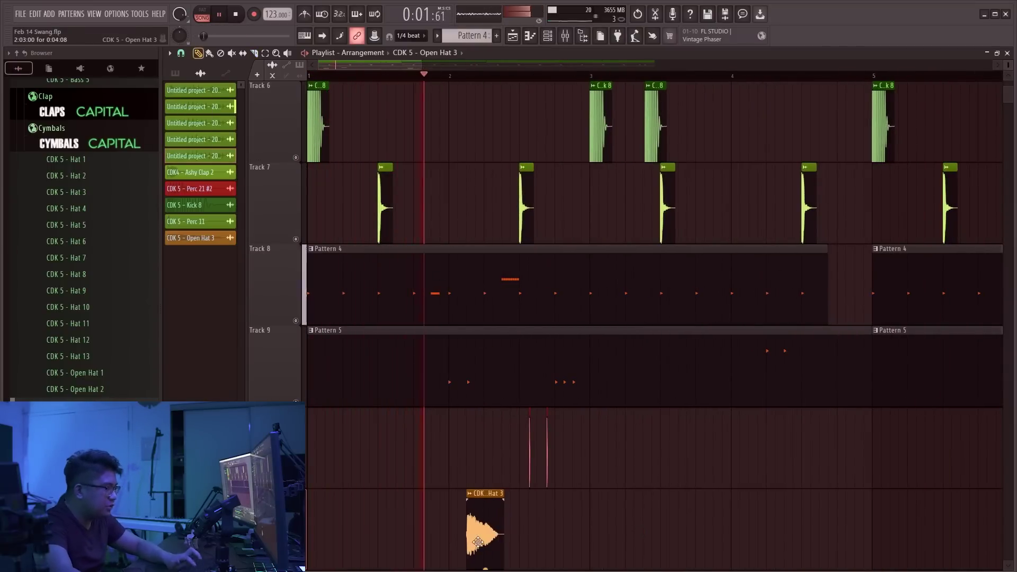
pyautogui.scroll(3, 478, 542)
pyautogui.moveTo(478, 535); pyautogui.dragTo(601, 514)
# Slice the bar 2 open hat clip about halfway through and delete its tail
pyautogui.press('c')
pyautogui.rightClick(633, 521)
pyautogui.hotkey('ctrl', 'z')
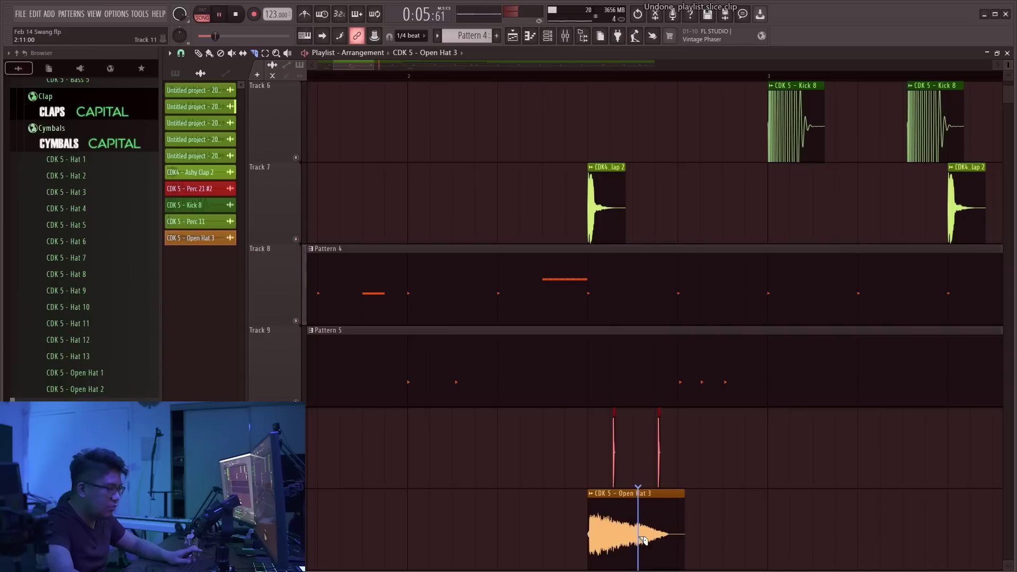
pyautogui.press('p')
pyautogui.rightClick(653, 539)
pyautogui.doubleClick(606, 527)
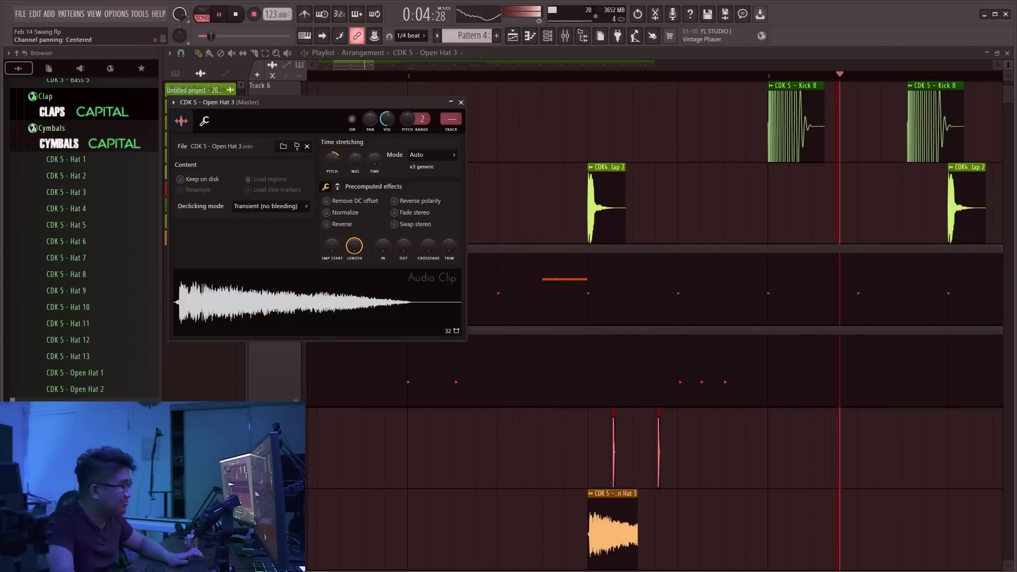
pyautogui.press('Escape')
# Add a copy of the shortened open hat in bar 6, starting on the clap at beat 3
pyautogui.scroll(-7, 620, 445)
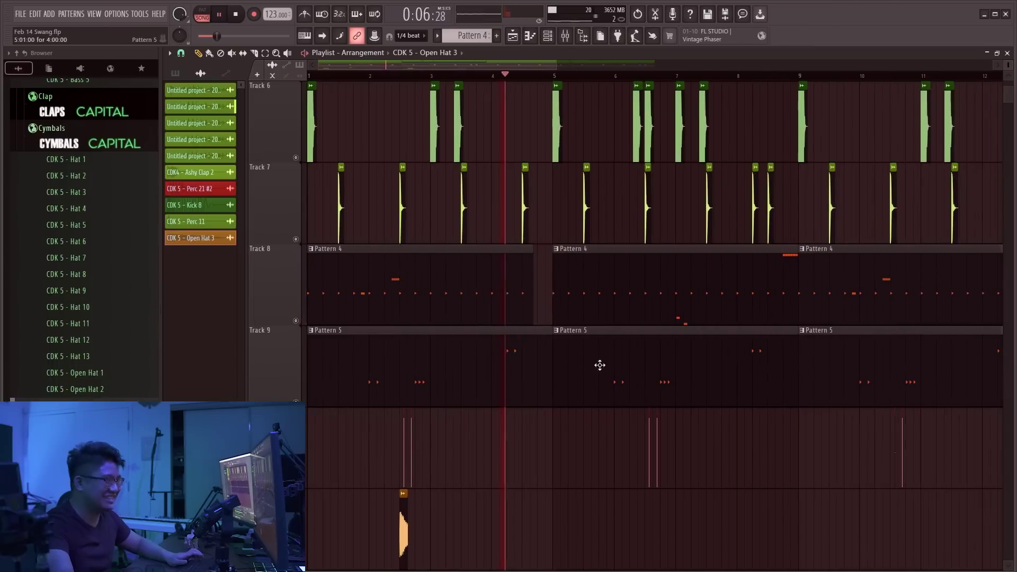
pyautogui.scroll(3, 621, 441)
pyautogui.click(690, 536)
pyautogui.scroll(2, 690, 529)
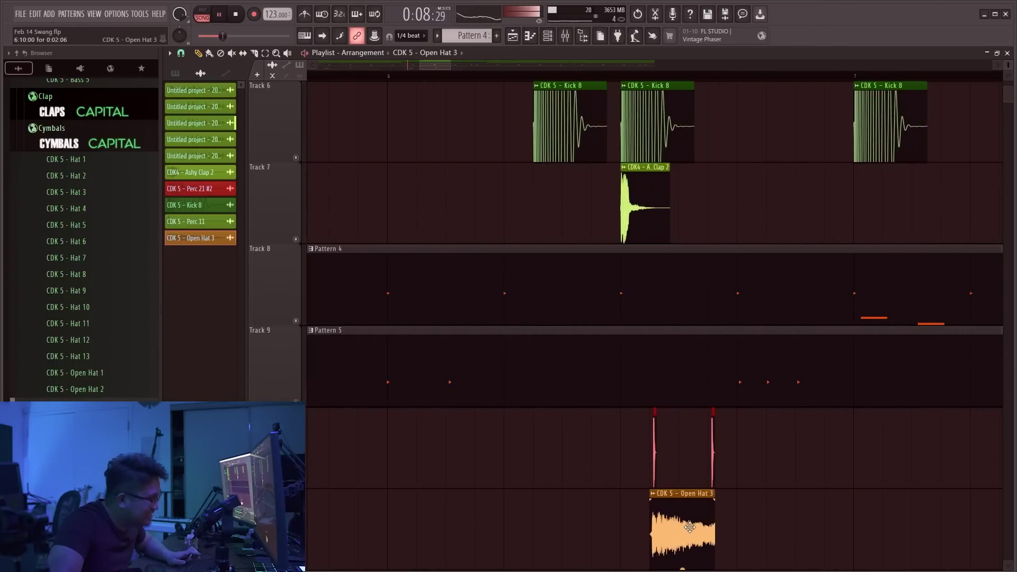
pyautogui.moveTo(702, 528); pyautogui.dragTo(671, 528)
pyautogui.scroll(-2, 666, 528)
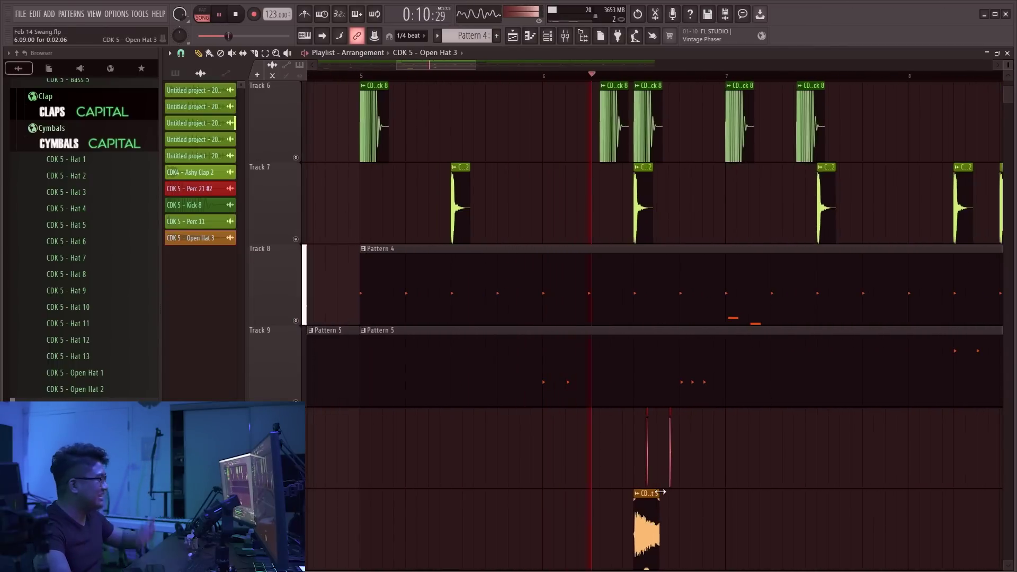
pyautogui.scroll(-2, 798, 492)
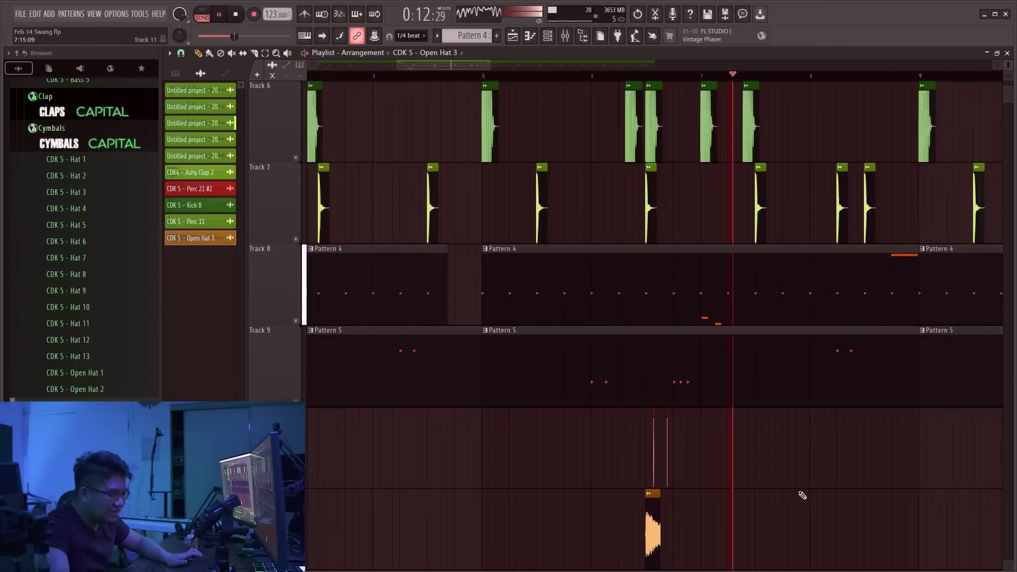
# Place an open hat clip at beat 2 of bar 7 and chop it into many small, uneven slices
pyautogui.scroll(4, 671, 501)
pyautogui.scroll(3, 623, 515)
pyautogui.press('space')
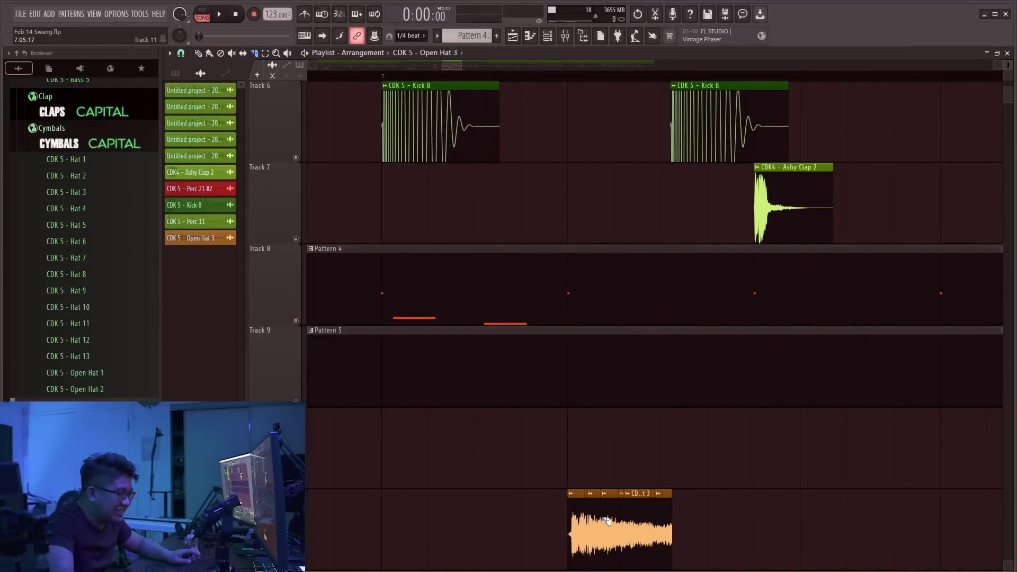
pyautogui.scroll(3, 622, 518)
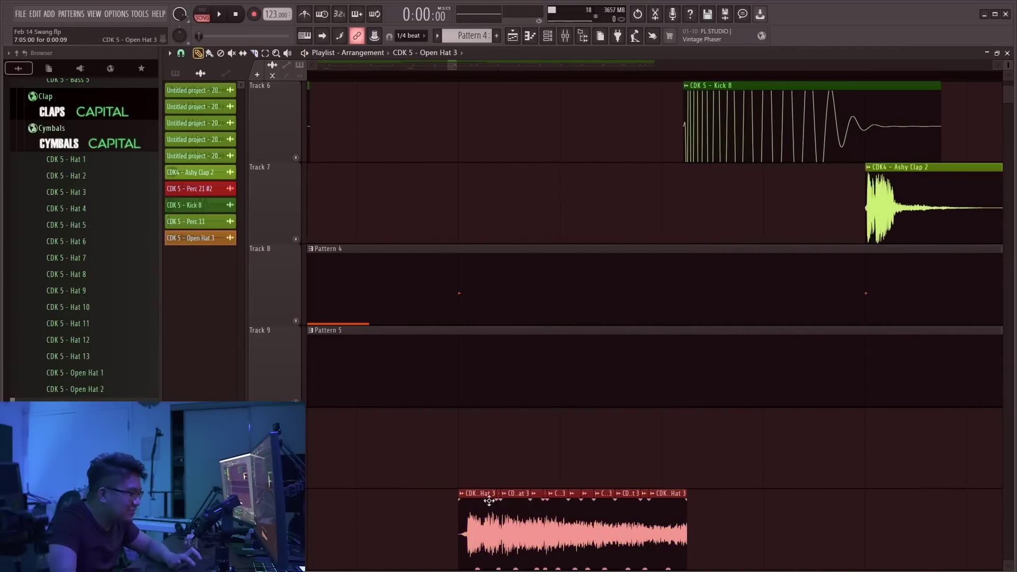
# Add short fade-ins to all slices of the chopped open hat in bar 7
pyautogui.moveTo(463, 500); pyautogui.dragTo(470, 501)
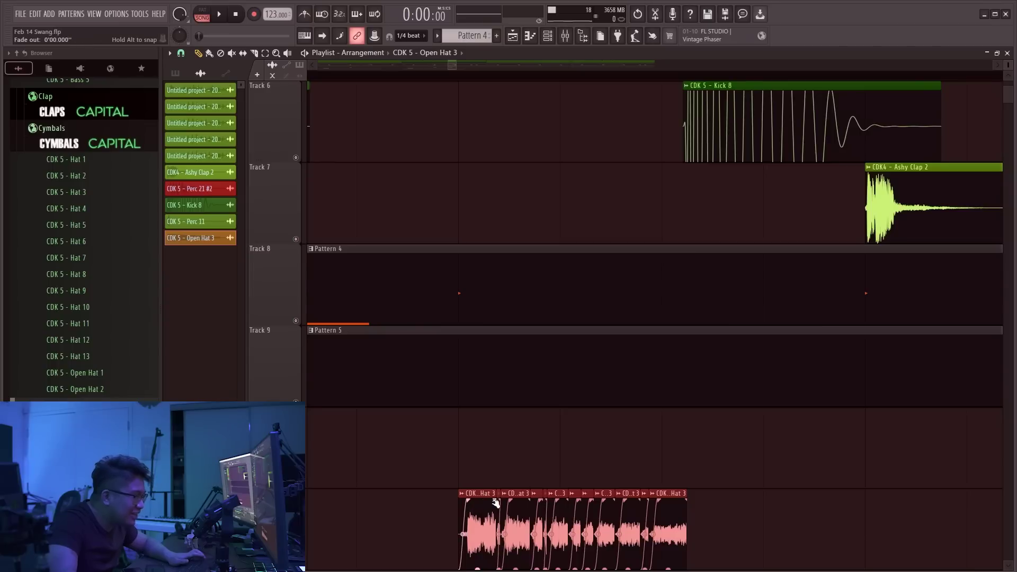
pyautogui.scroll(-5, 760, 517)
pyautogui.keyDown('ctrl'); pyautogui.click(813, 544); pyautogui.keyUp('ctrl')
pyautogui.scroll(4, 762, 525)
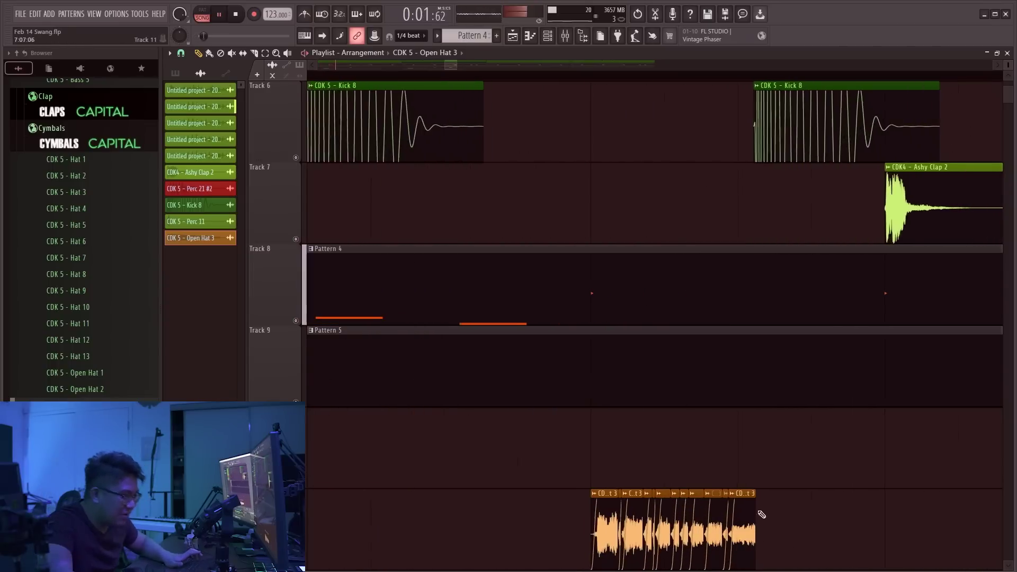
pyautogui.scroll(-5, 758, 499)
pyautogui.scroll(3, 783, 415)
pyautogui.scroll(-3, 763, 415)
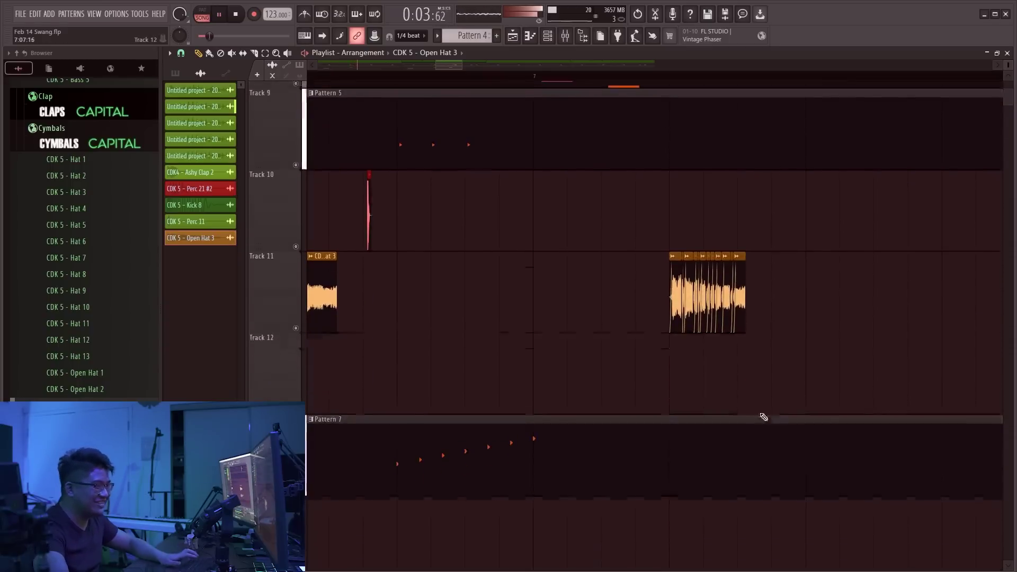
pyautogui.scroll(-3, 728, 370)
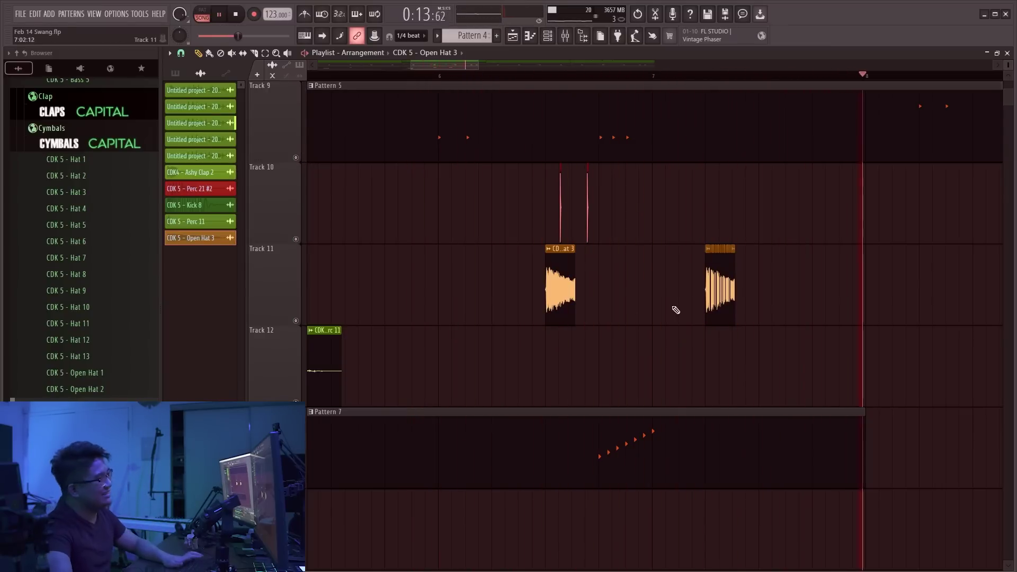
# Duplicate the Track 11 open hat clips from bars 1–8 to the matching positions in bars 9–16
pyautogui.keyDown('ctrl'); pyautogui.scroll(-4, 574, 236); pyautogui.keyUp('ctrl')
pyautogui.keyDown('ctrl'); pyautogui.scroll(2, 706, 300); pyautogui.keyUp('ctrl')
pyautogui.keyDown('ctrl'); pyautogui.scroll(-5, 520, 322); pyautogui.keyUp('ctrl')
pyautogui.keyDown('ctrl'); pyautogui.moveTo(580, 302); pyautogui.dragTo(99, 295); pyautogui.keyUp('ctrl')
pyautogui.keyDown('ctrl'); pyautogui.scroll(3, 343, 295); pyautogui.keyUp('ctrl')
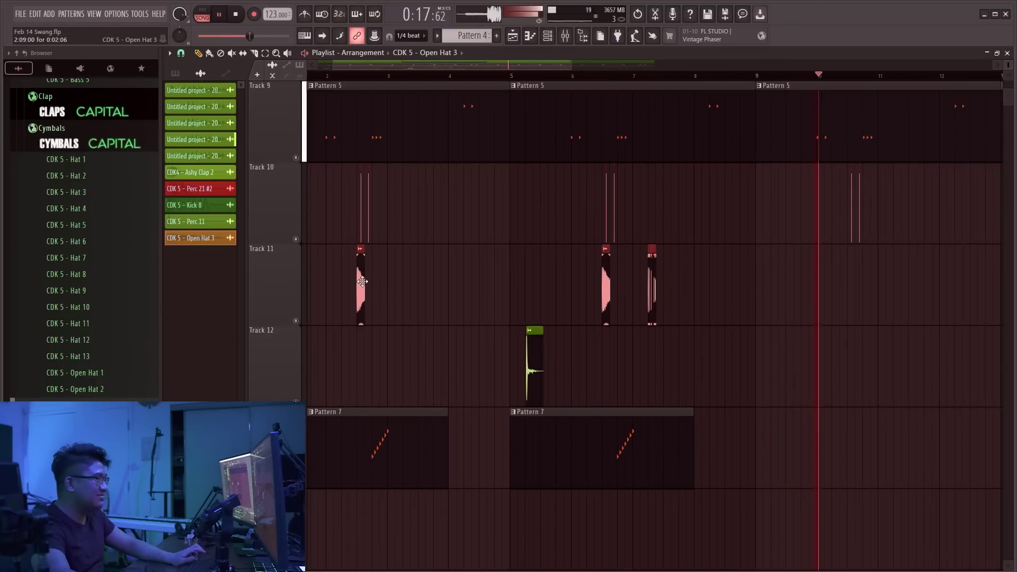
pyautogui.moveTo(362, 282); pyautogui.dragTo(852, 265)
pyautogui.scroll(-4, 640, 286)
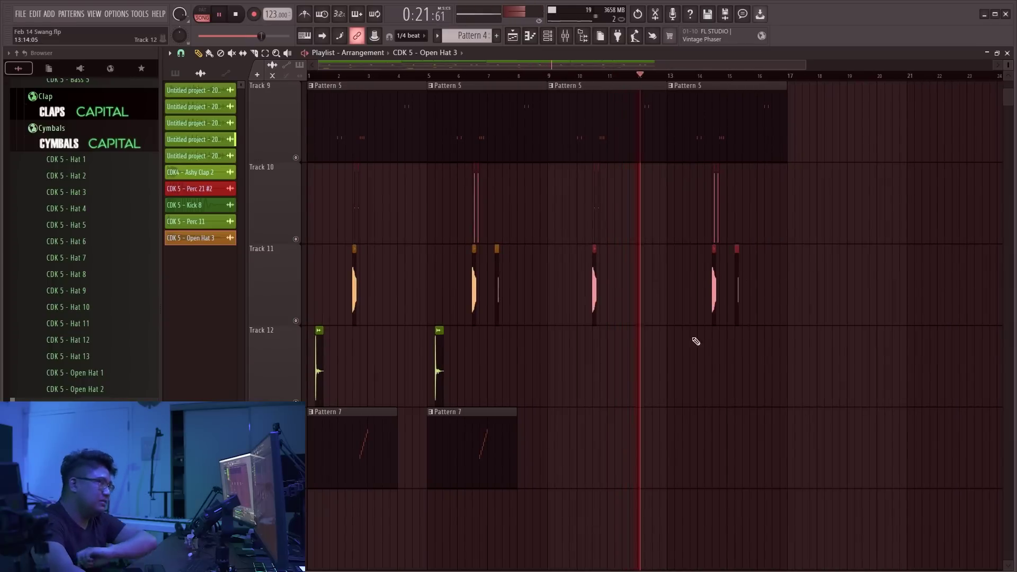
# Duplicate the two Pattern 7 clips so the copies start at bars 9 and 13
pyautogui.keyDown('ctrl'); pyautogui.moveTo(586, 454); pyautogui.dragTo(594, 427); pyautogui.keyUp('ctrl')
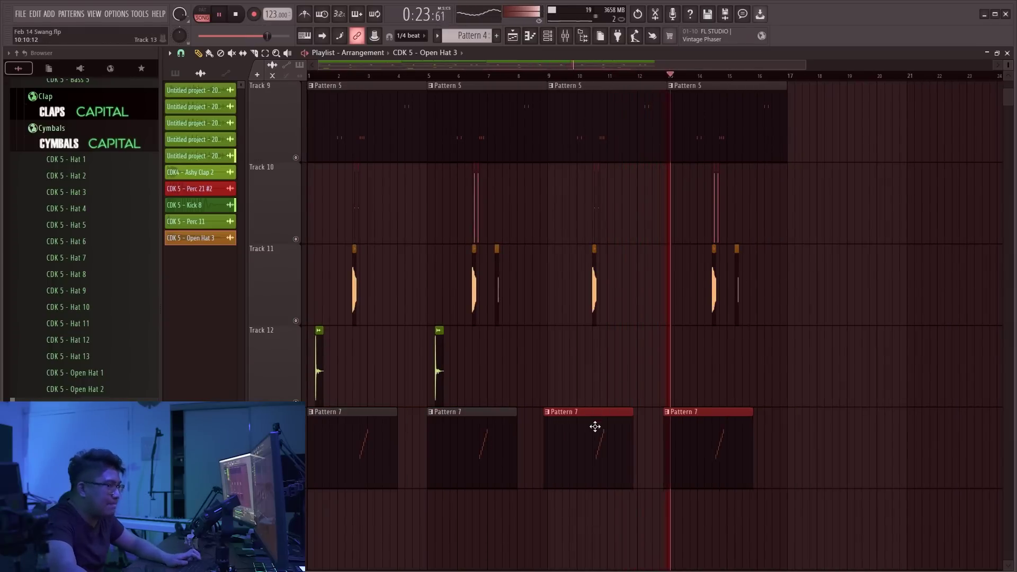
pyautogui.scroll(3, 842, 328)
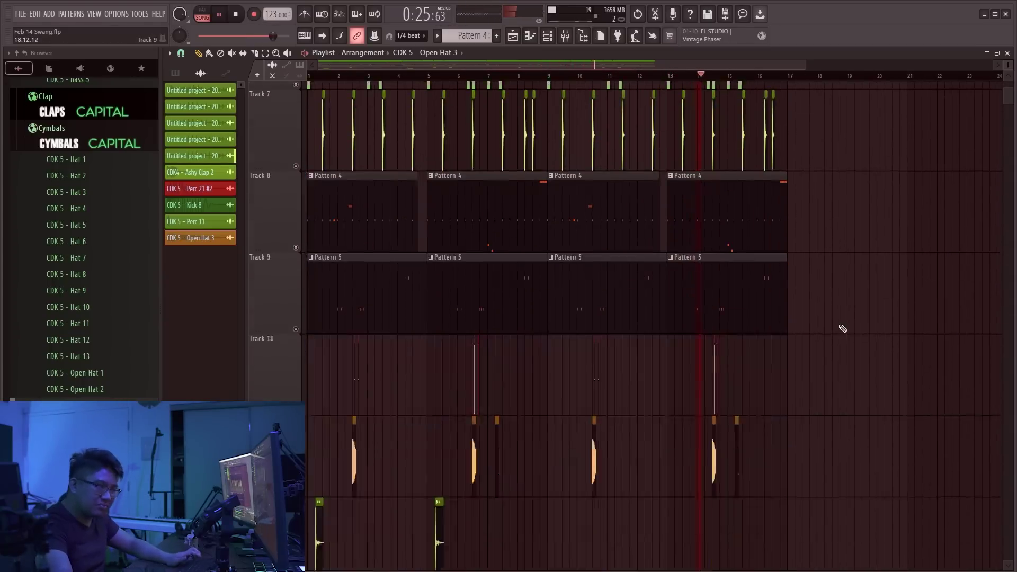
pyautogui.scroll(-2, 822, 300)
# Move the chopped open hat slices from bar 15 to beat 2 of bar 16
pyautogui.scroll(5, 627, 316)
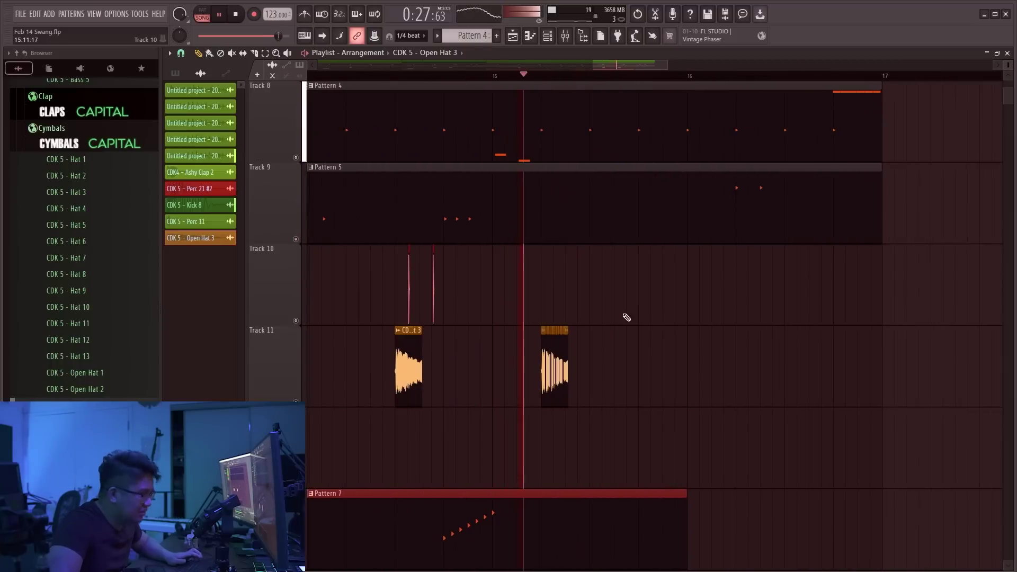
pyautogui.keyDown('ctrl'); pyautogui.moveTo(738, 360); pyautogui.dragTo(876, 350); pyautogui.keyUp('ctrl')
pyautogui.scroll(2, 593, 370)
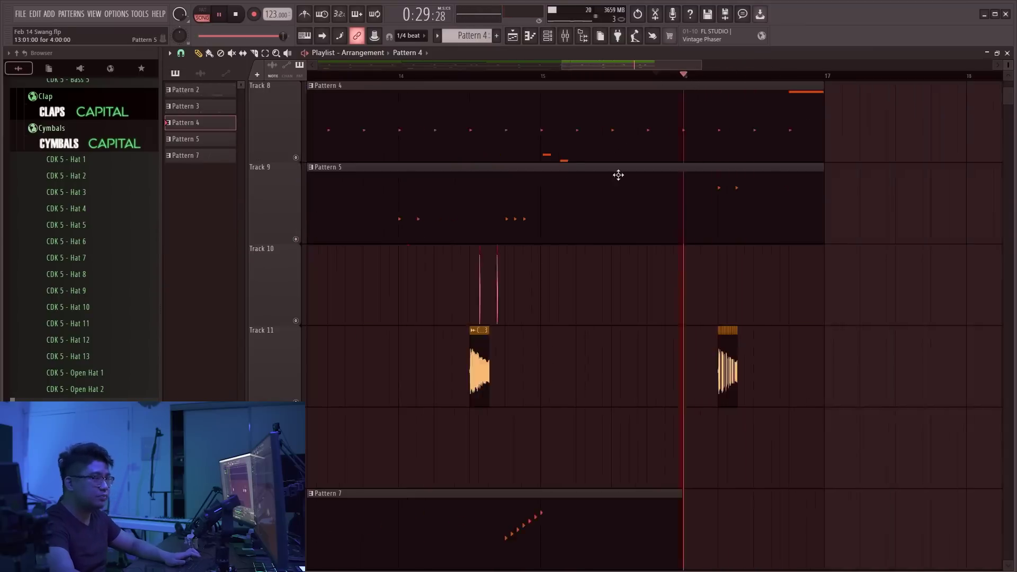
# Spread the bar 16 open hat slices apart at irregular gaps, from beat 2 to about halfway through beat 3
pyautogui.scroll(1, 778, 302)
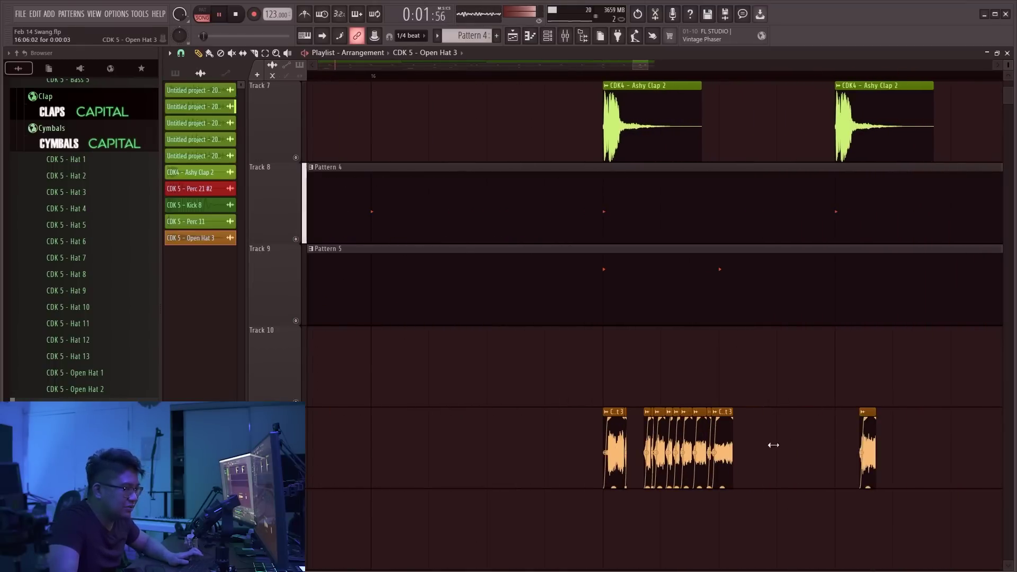
pyautogui.moveTo(711, 444); pyautogui.dragTo(741, 442)
pyautogui.hotkey('ctrl', 'z')
pyautogui.moveTo(661, 436); pyautogui.dragTo(804, 436)
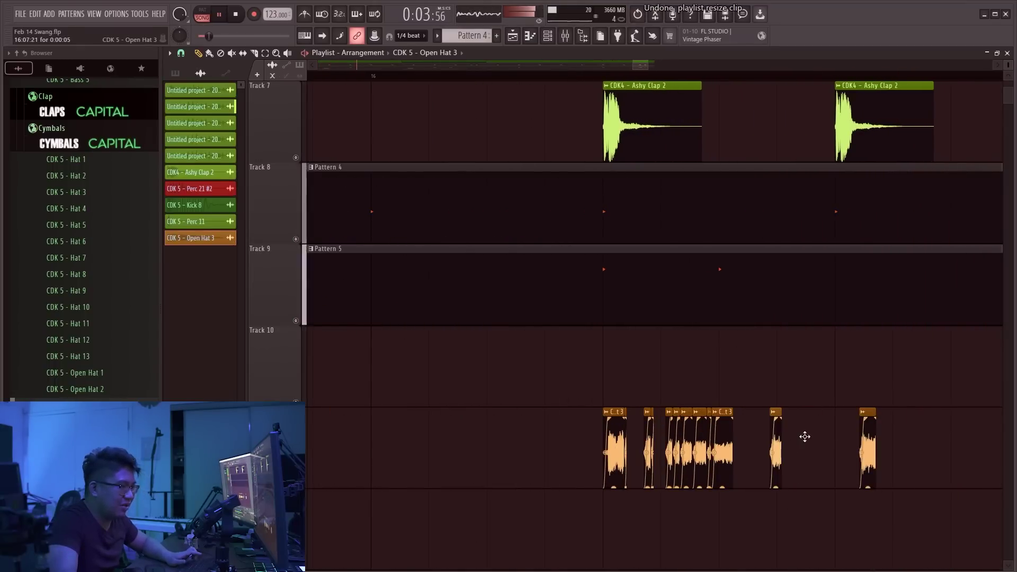
pyautogui.moveTo(712, 437); pyautogui.dragTo(824, 442)
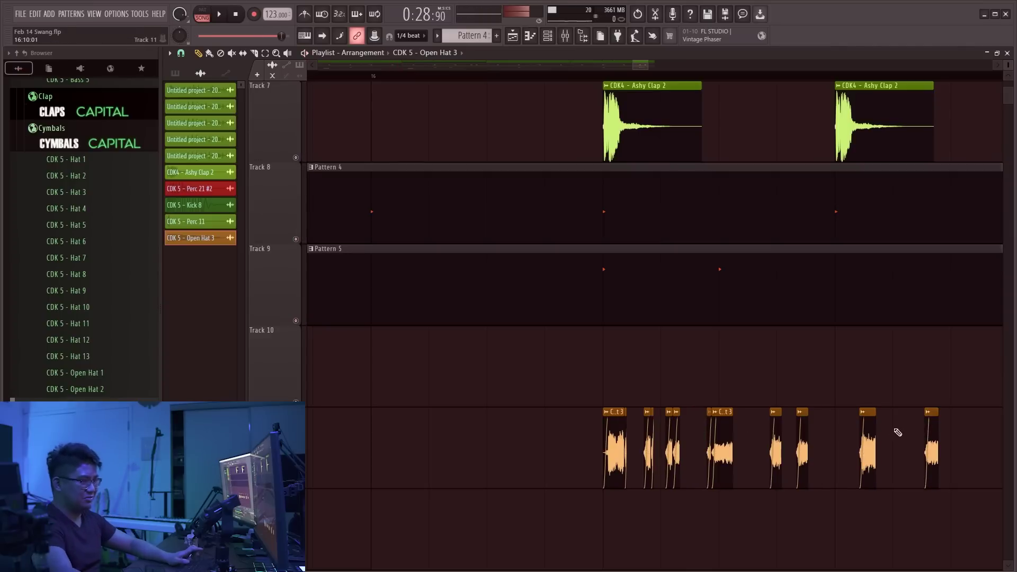
# Play back the end of the arrangement to review the scattered open hat slices, and check the sample's channel settings
pyautogui.scroll(-3, 726, 352)
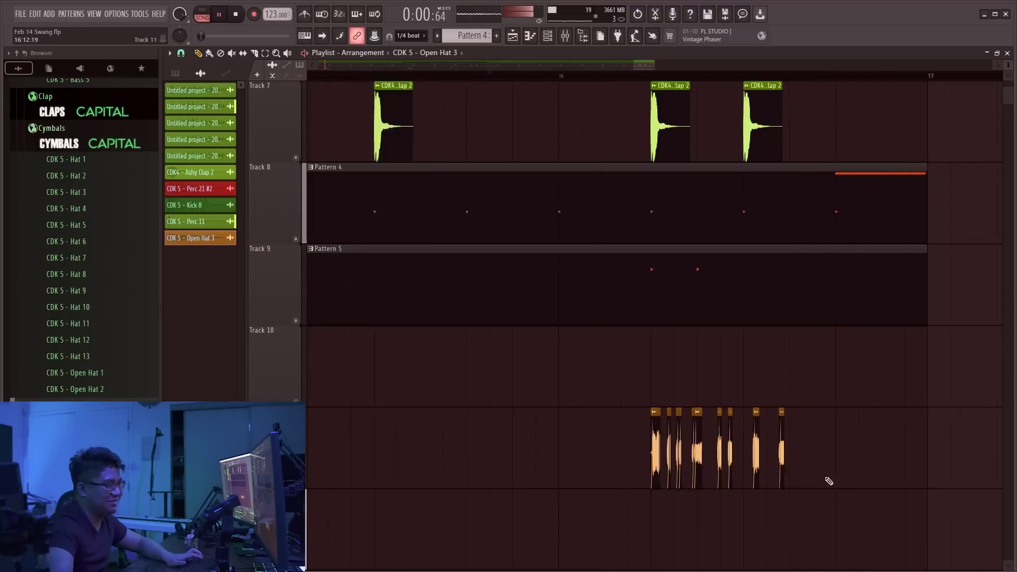
pyautogui.scroll(4, 716, 456)
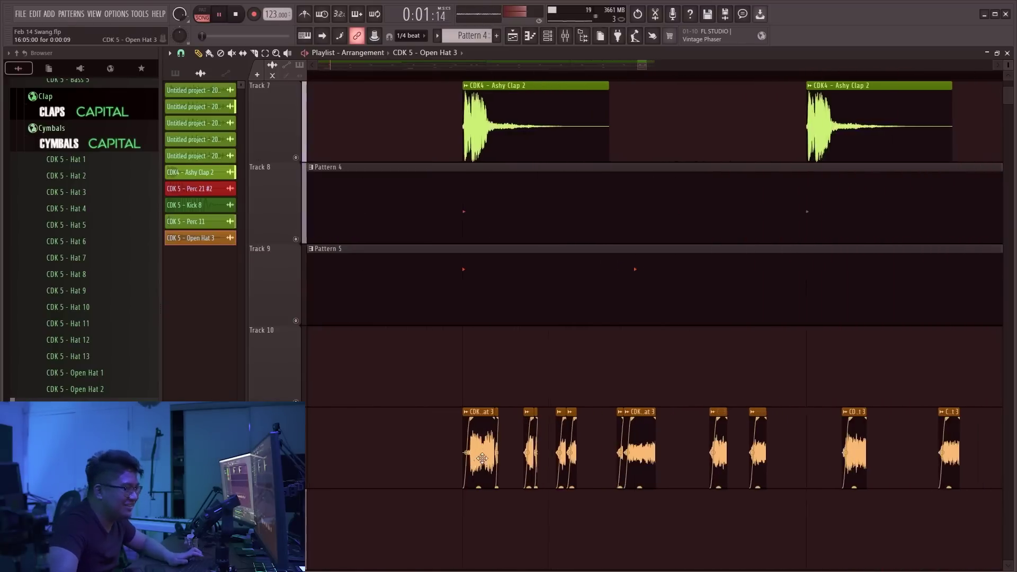
pyautogui.scroll(-4, 522, 341)
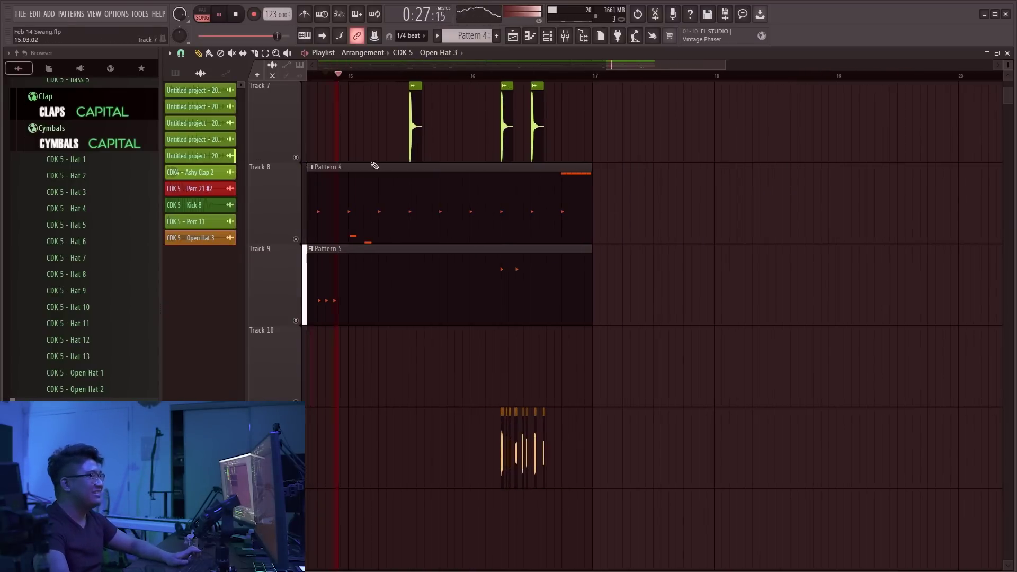
pyautogui.scroll(1, 553, 380)
pyautogui.scroll(3, 552, 380)
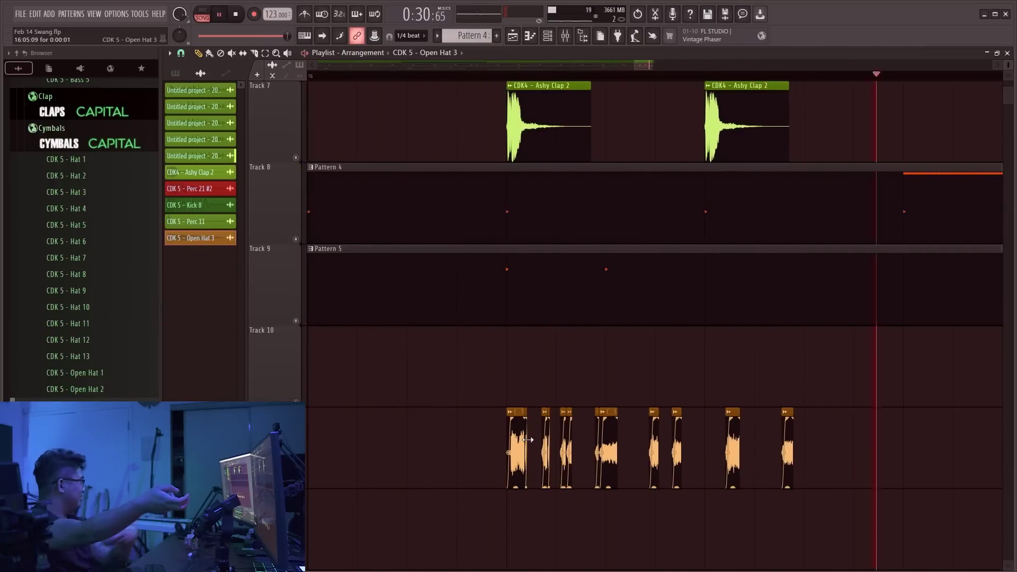
pyautogui.doubleClick(512, 448)
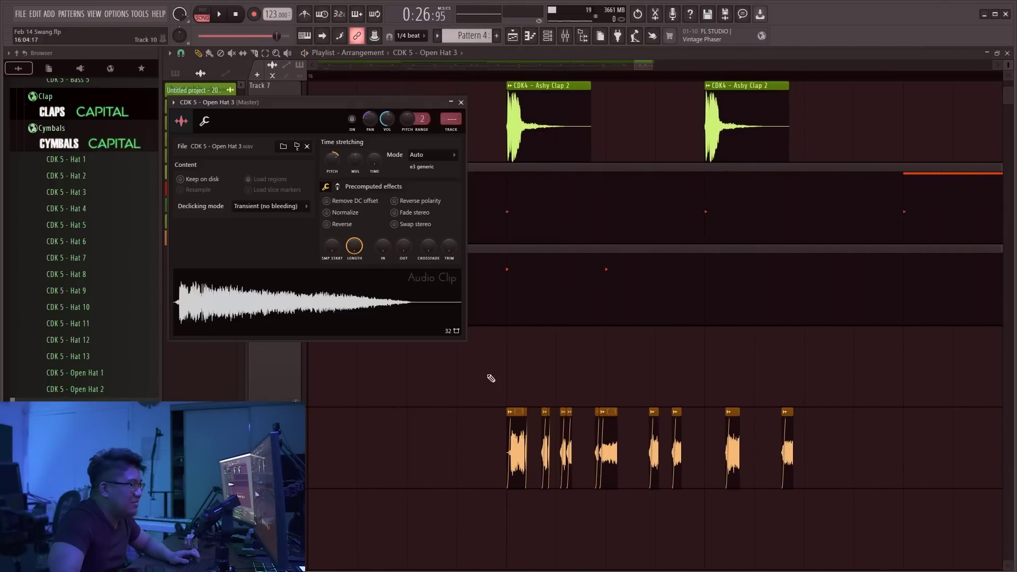
pyautogui.press('space')
pyautogui.press('Escape')
pyautogui.scroll(-4, 630, 352)
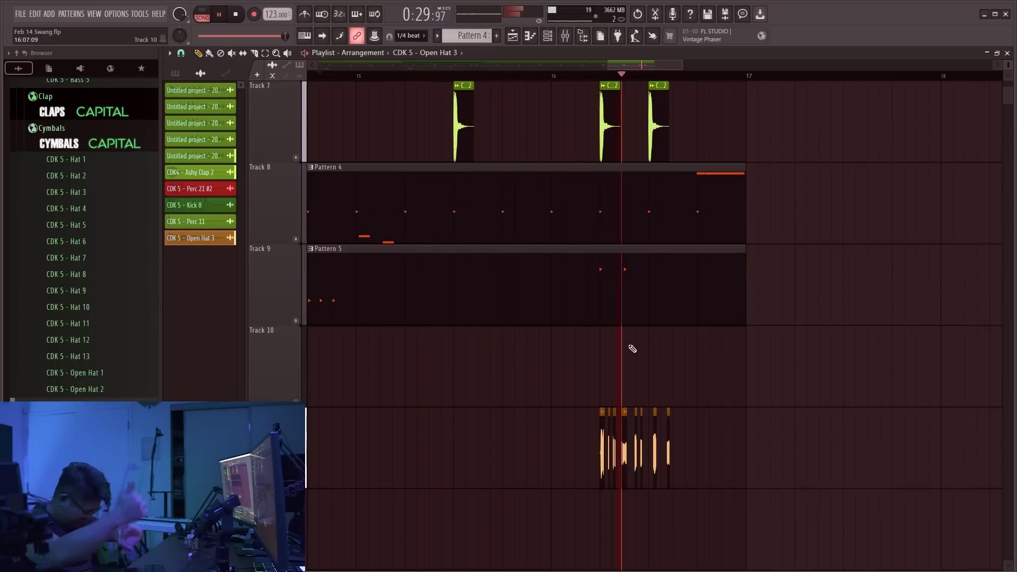
pyautogui.scroll(5, 620, 441)
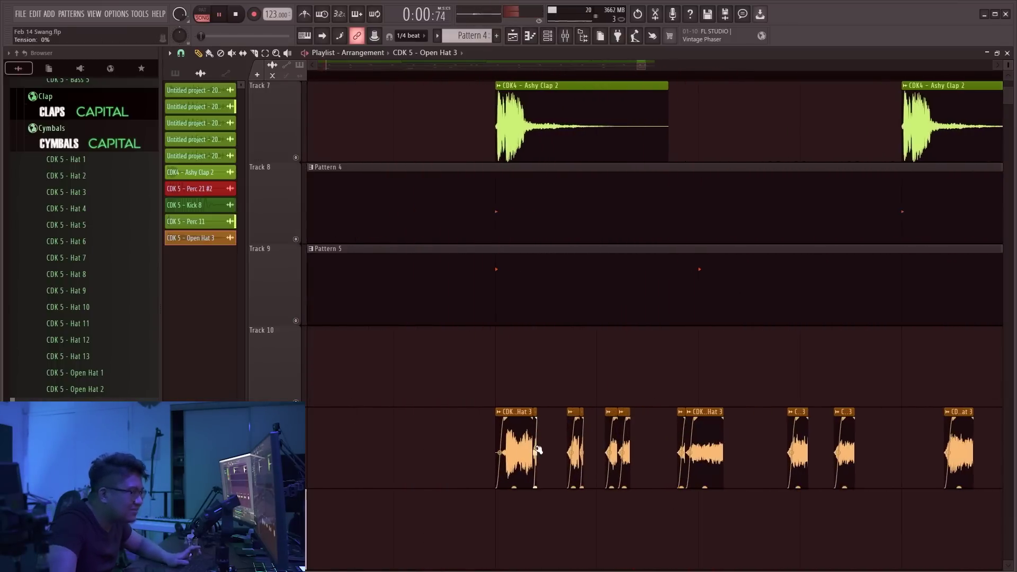
# Route the CDK 5 - Open Hat 3 sample to mixer track 9 and load FabFilter Pro-Q 3 in its second effect slot
pyautogui.press('space')
pyautogui.doubleClick(523, 445)
pyautogui.hotkey('ctrl', 'l')
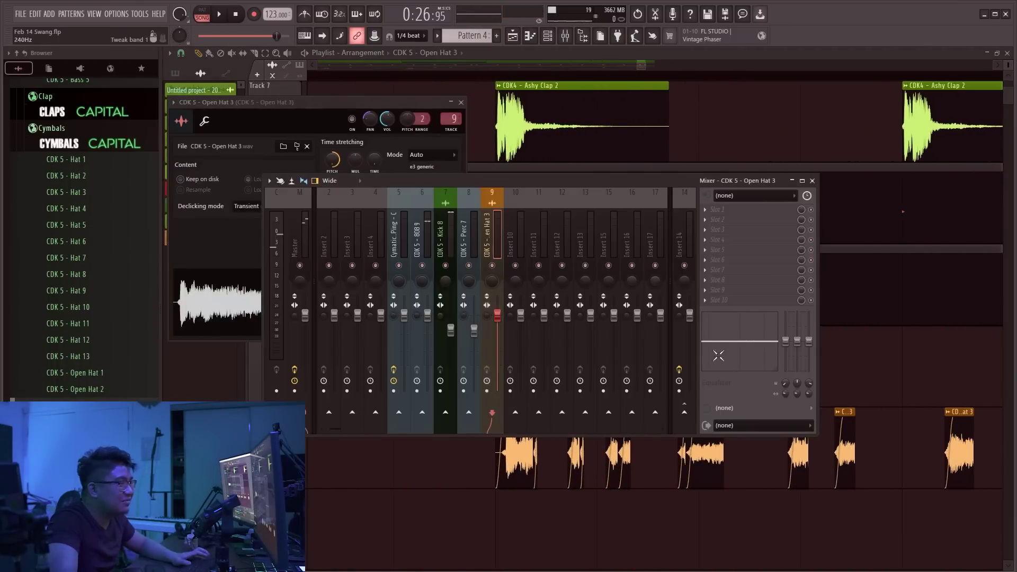
pyautogui.click(719, 220)
pyautogui.click(215, 85)
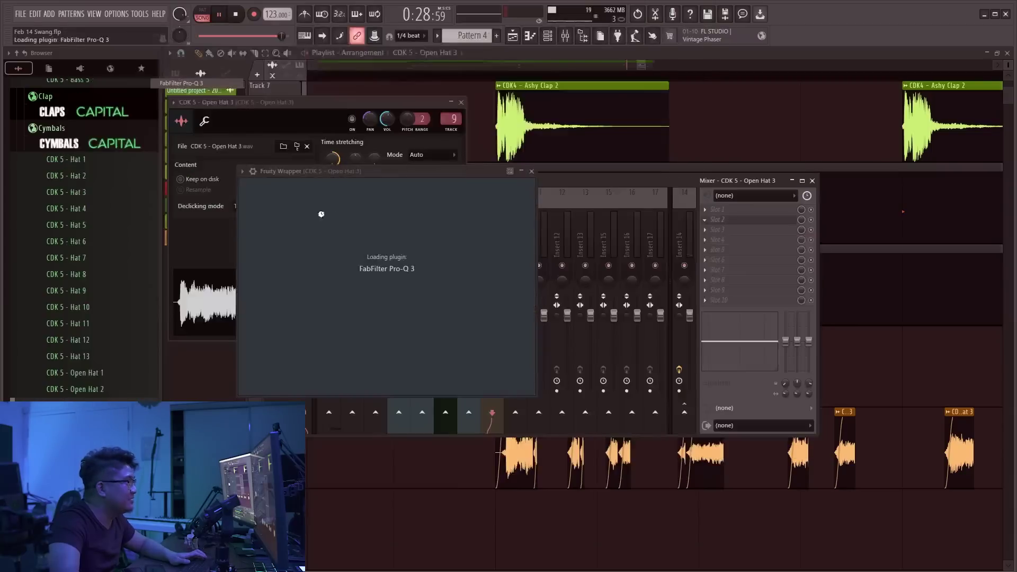
# Cut the open hat's lows with a 48 dB/oct low cut at about 1115 Hz
pyautogui.moveTo(275, 288); pyautogui.dragTo(509, 305)
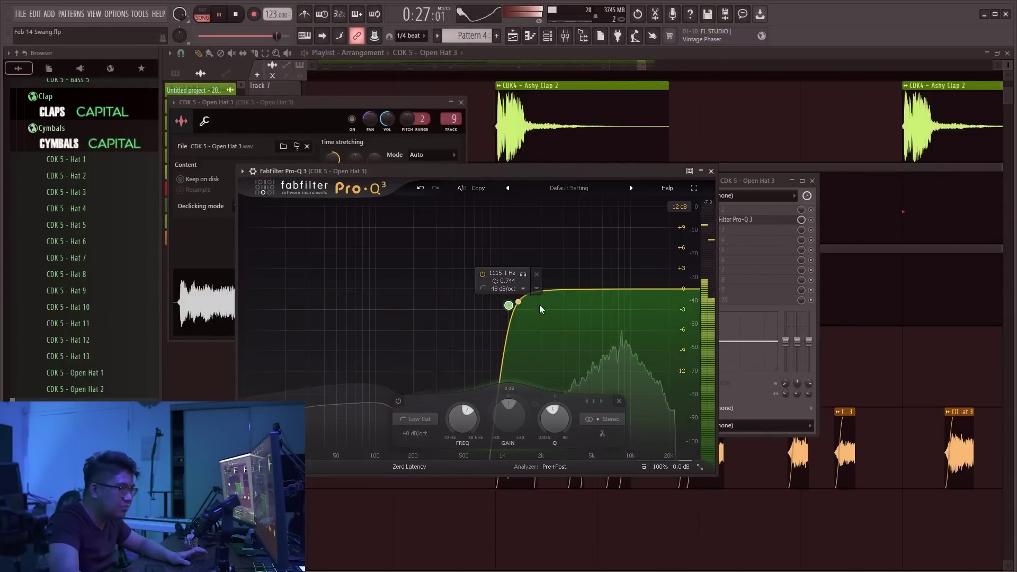
pyautogui.rightClick(836, 353)
pyautogui.scroll(-10, 789, 365)
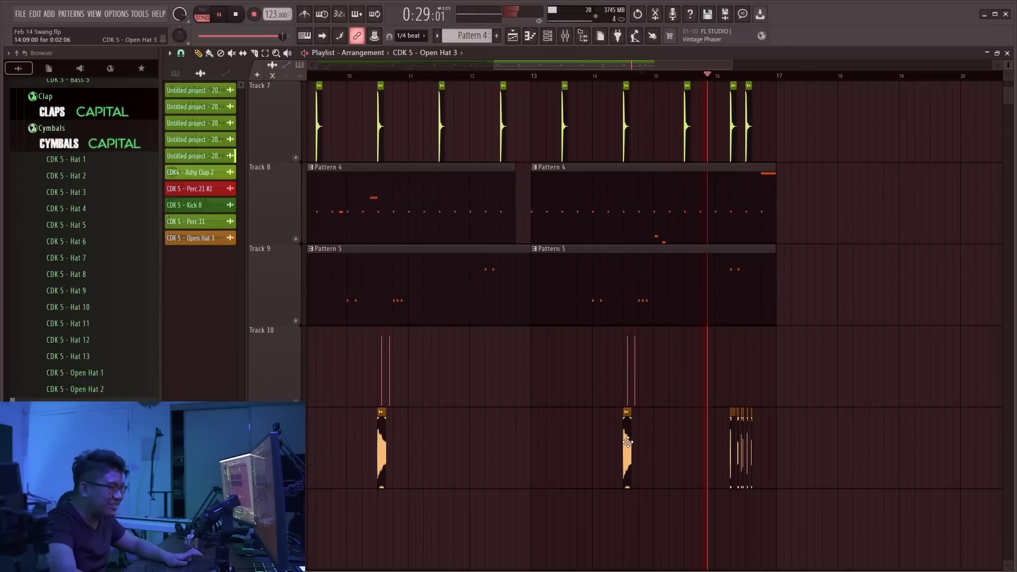
pyautogui.doubleClick(626, 442)
pyautogui.scroll(4, 644, 442)
pyautogui.rightClick(717, 445)
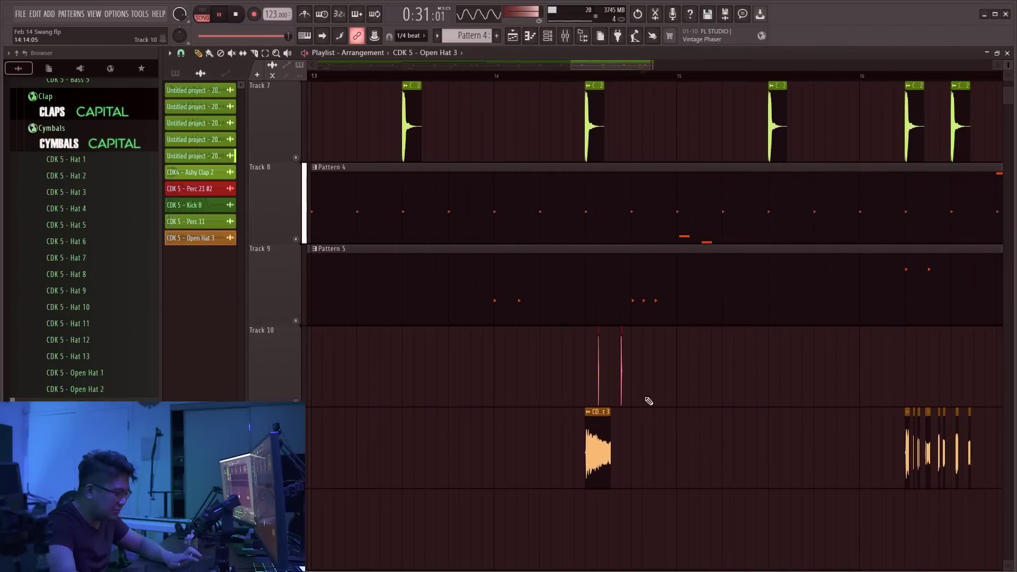
pyautogui.press('F9')
pyautogui.press('F9')
pyautogui.scroll(4, 608, 417)
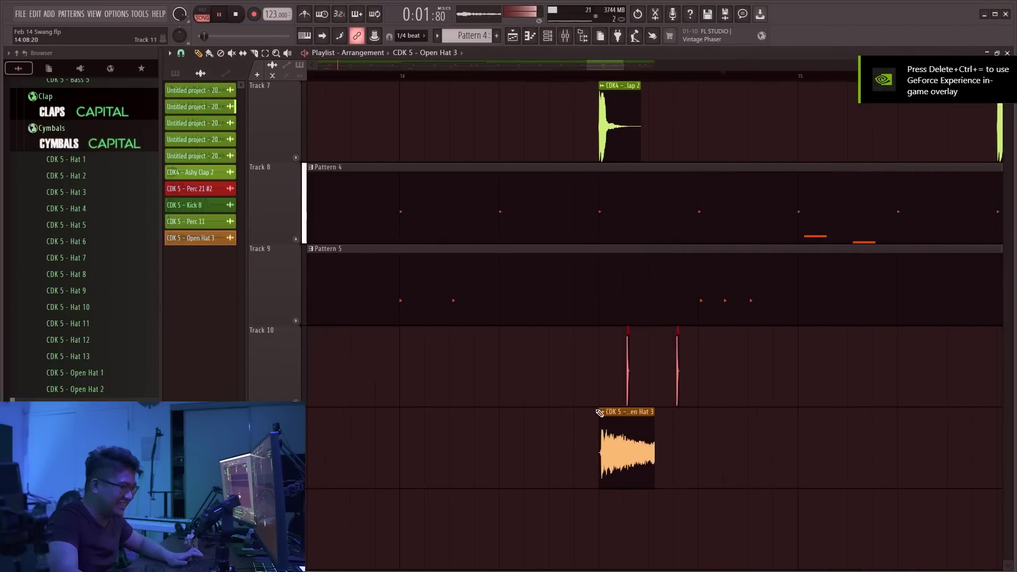
# Make the bar 14 CDK 5 - Open Hat 3 clip unique, shift its pitch by +500 cents, and route it to mixer track 10
pyautogui.click(624, 479)
pyautogui.doubleClick(625, 450)
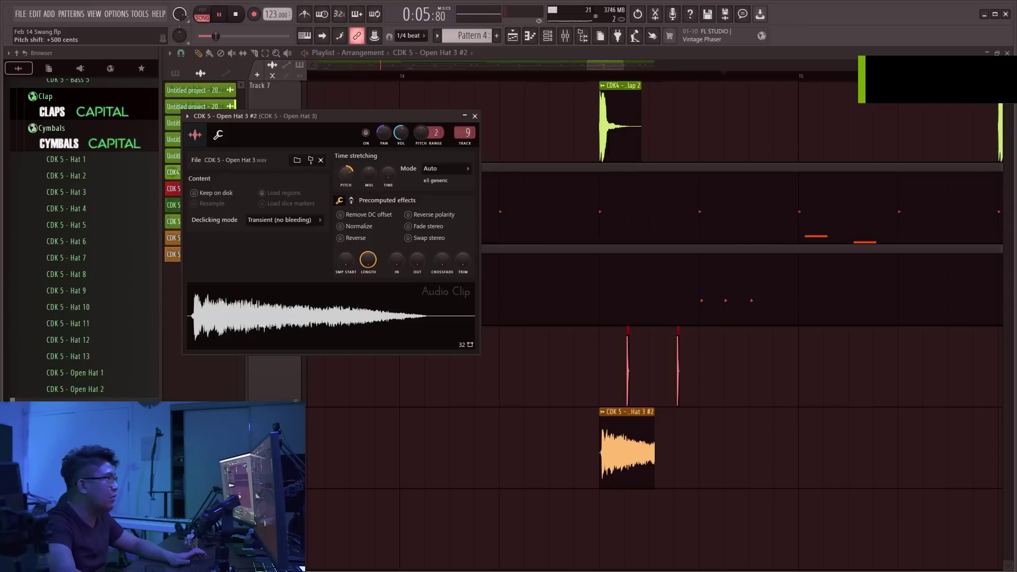
pyautogui.doubleClick(632, 453)
pyautogui.hotkey('ctrl', 'l')
pyautogui.press('F5')
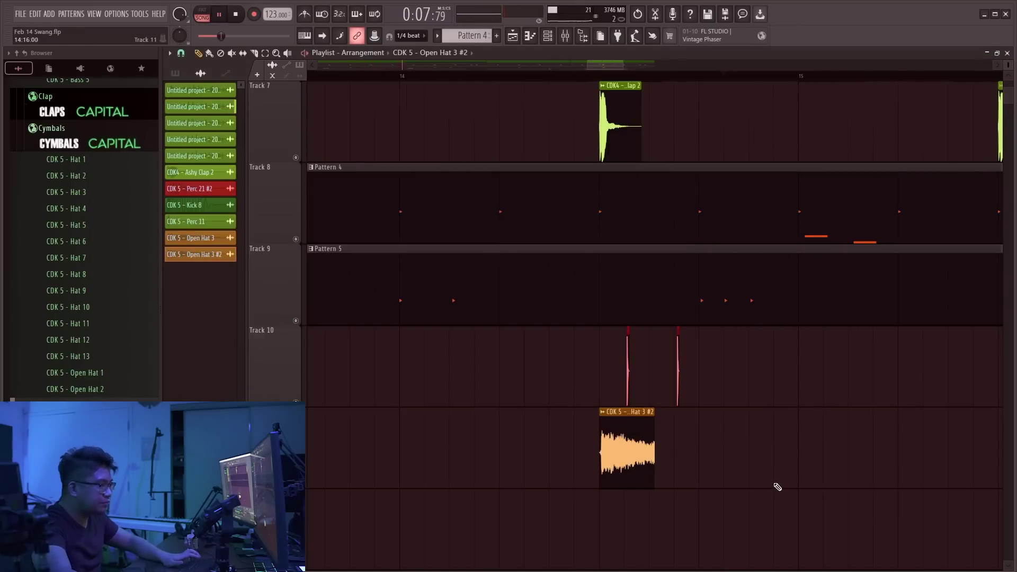
# Place the pitched CDK 5 - Open Hat 3 #2 clip on the third beat of bars 2, 6 and 10
pyautogui.scroll(-6, 741, 477)
pyautogui.scroll(3, 440, 447)
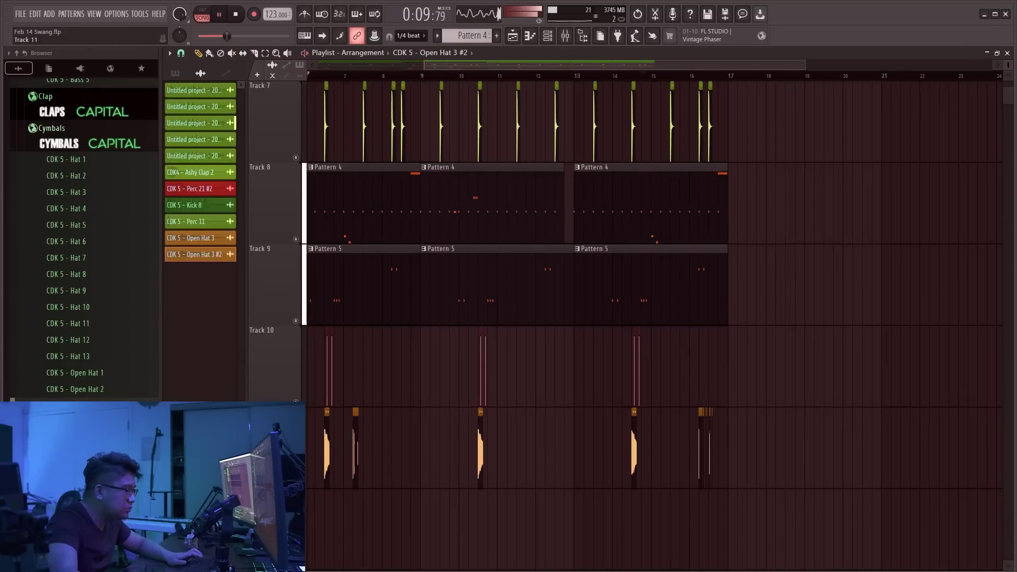
pyautogui.scroll(5, 364, 448)
pyautogui.scroll(-4, 435, 436)
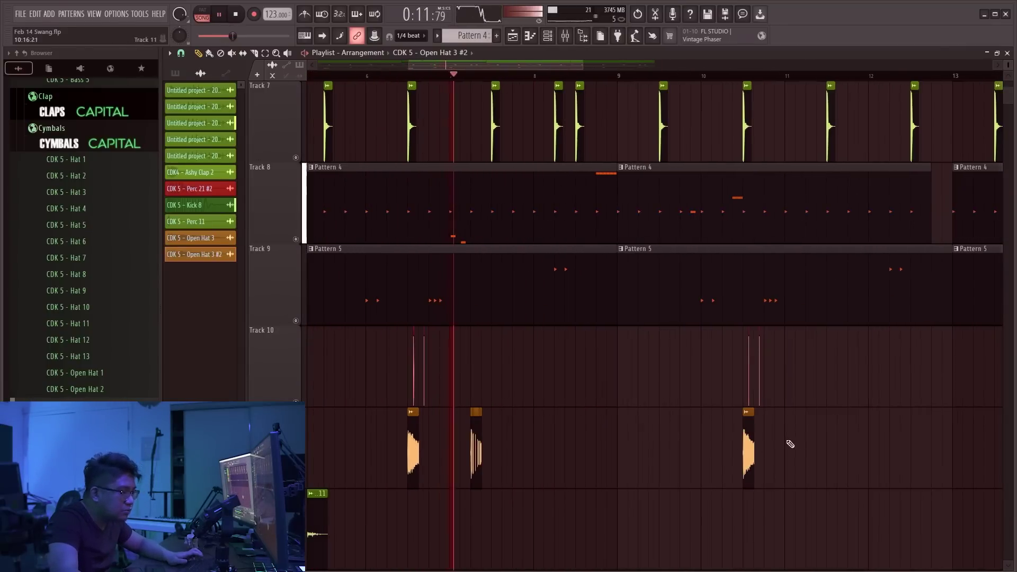
pyautogui.scroll(3, 783, 447)
pyautogui.rightClick(698, 445)
pyautogui.click(683, 432)
pyautogui.scroll(-5, 579, 447)
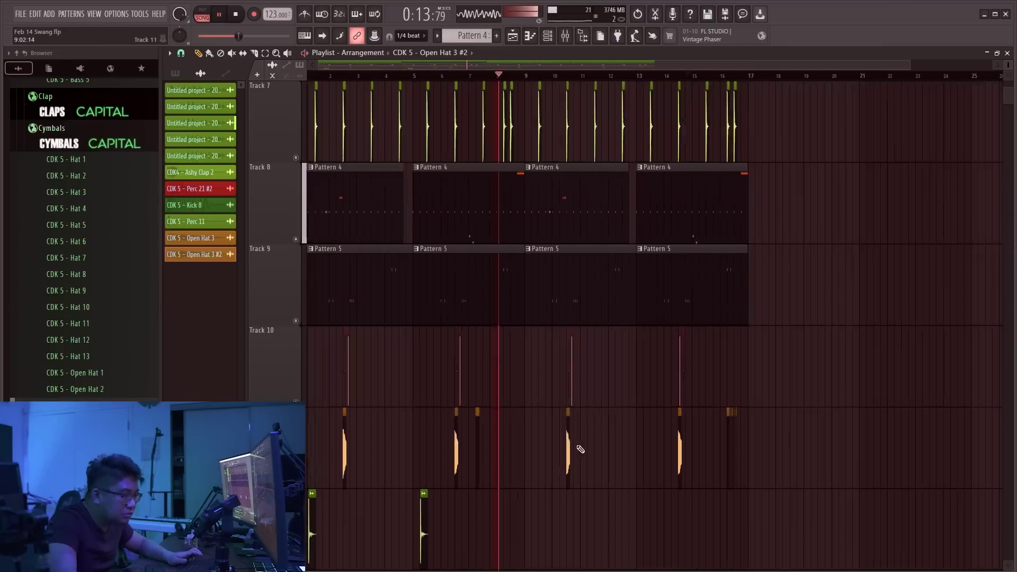
pyautogui.scroll(4, 365, 443)
pyautogui.scroll(2, 358, 444)
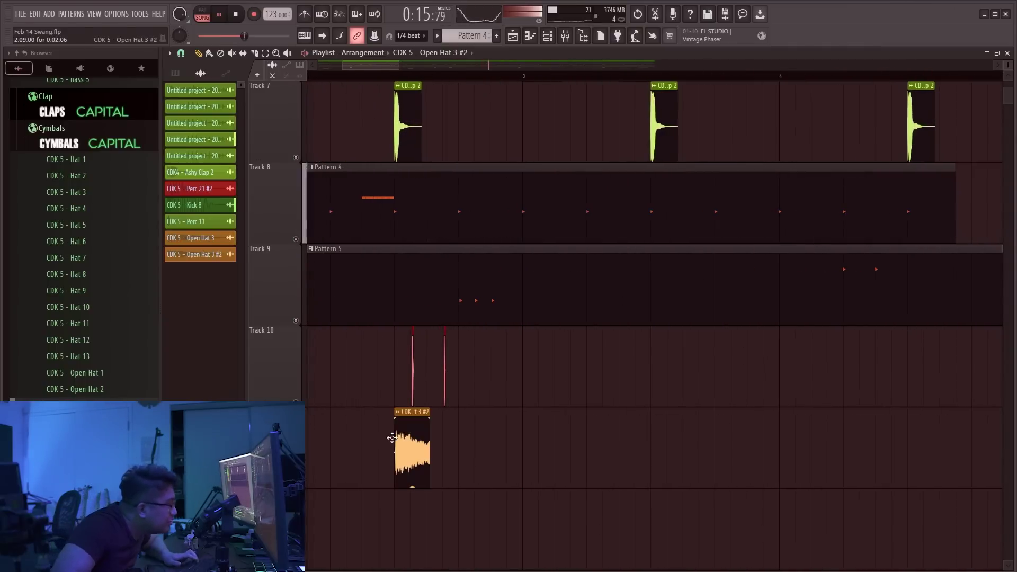
pyautogui.scroll(-6, 381, 431)
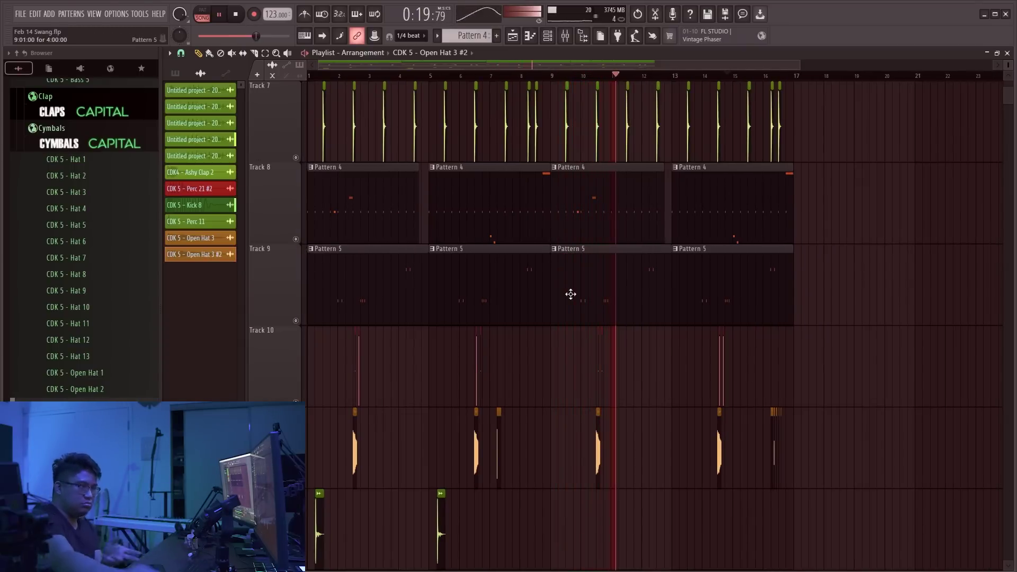
# Review all the tracks of the 16-bar arrangement during playback, from the melody clips to the open hats
pyautogui.scroll(6, 687, 311)
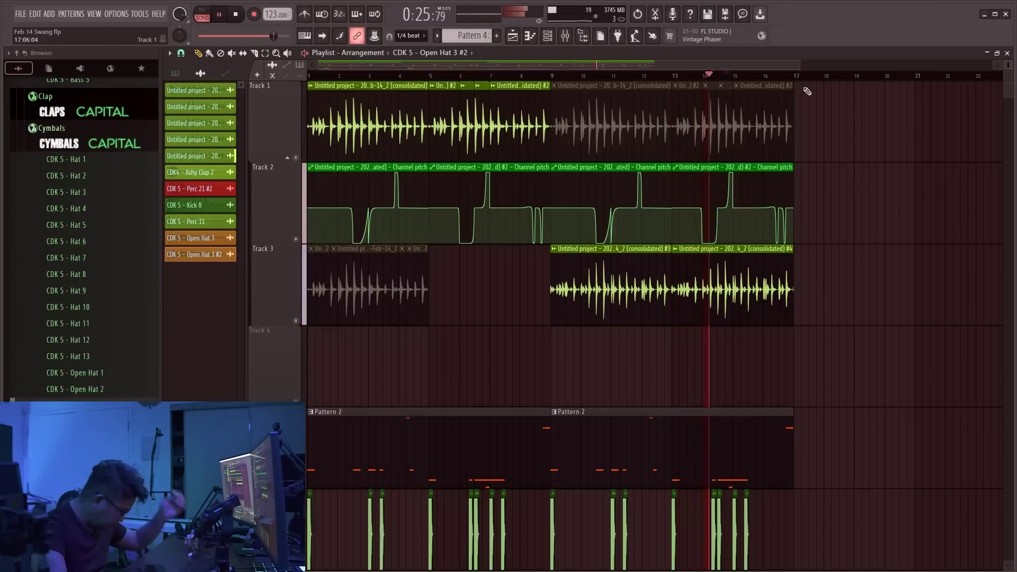
pyautogui.scroll(-5, 895, 255)
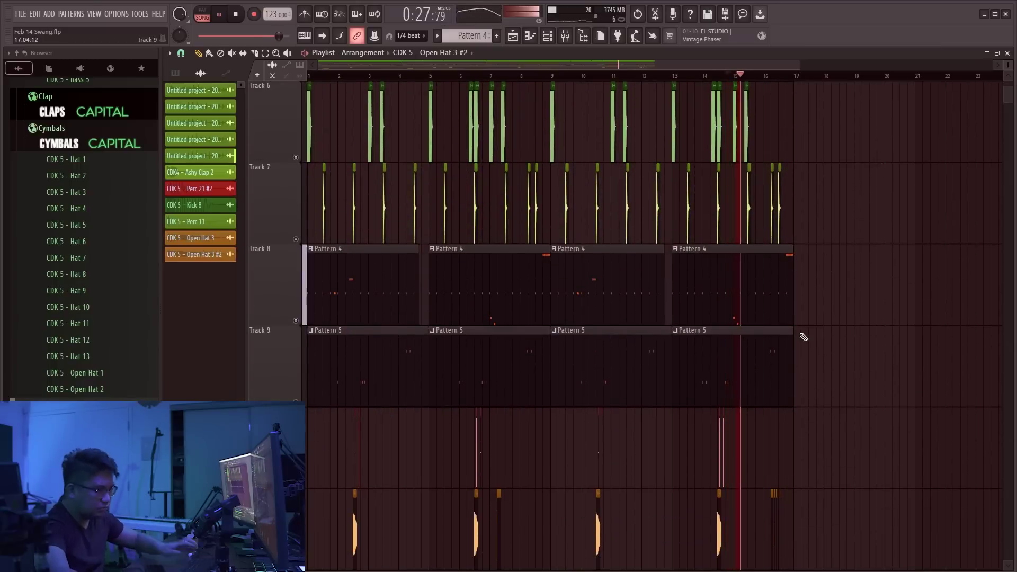
pyautogui.scroll(3, 815, 377)
pyautogui.scroll(2, 749, 345)
pyautogui.scroll(-6, 742, 325)
pyautogui.scroll(4, 674, 220)
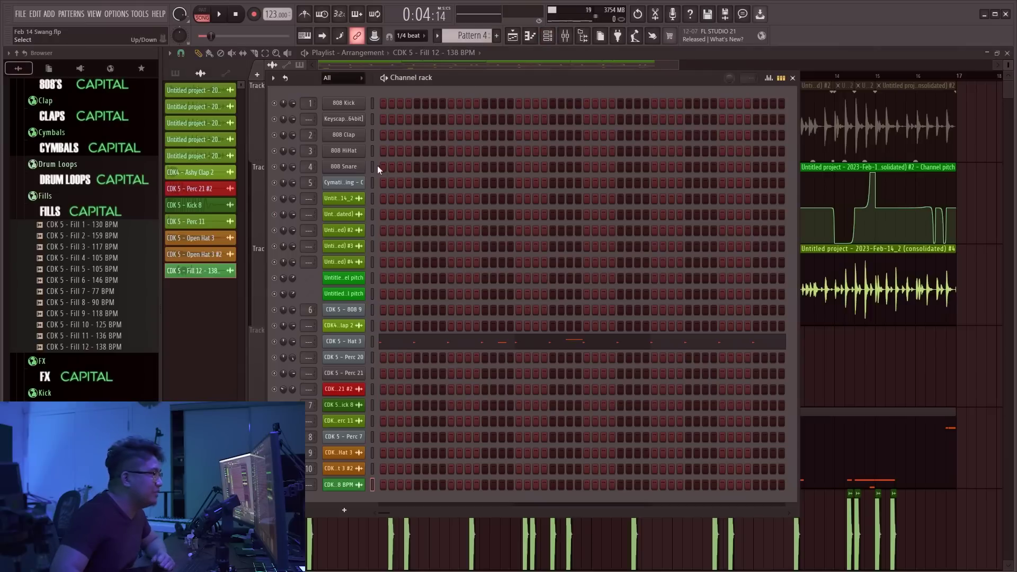
# Browse the sample library's packs, the Atomic Texture Pack loops and the VOCAL ONE SHOT folder for vocal and texture sources
pyautogui.scroll(15, 100, 256)
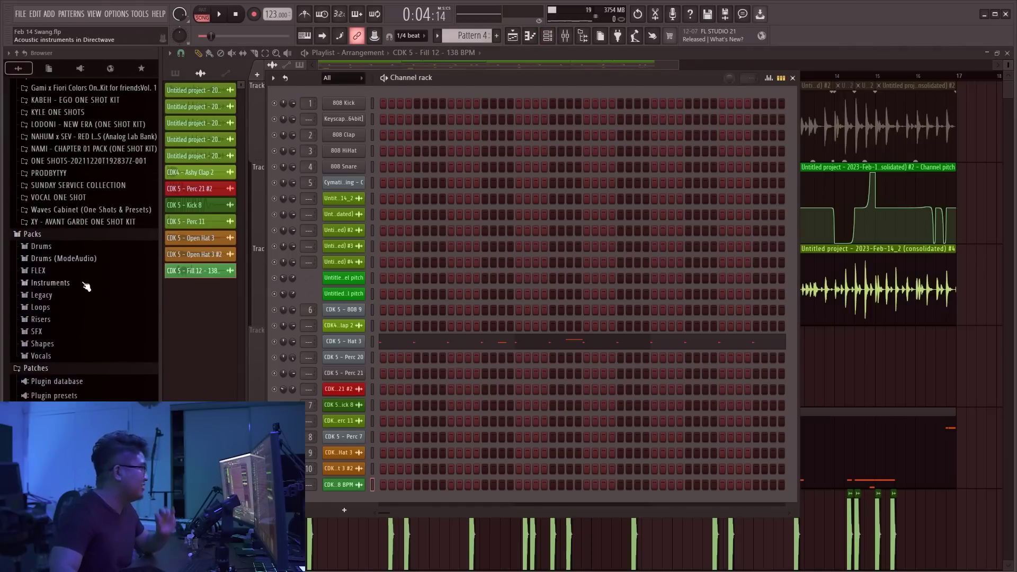
pyautogui.scroll(-4, 86, 286)
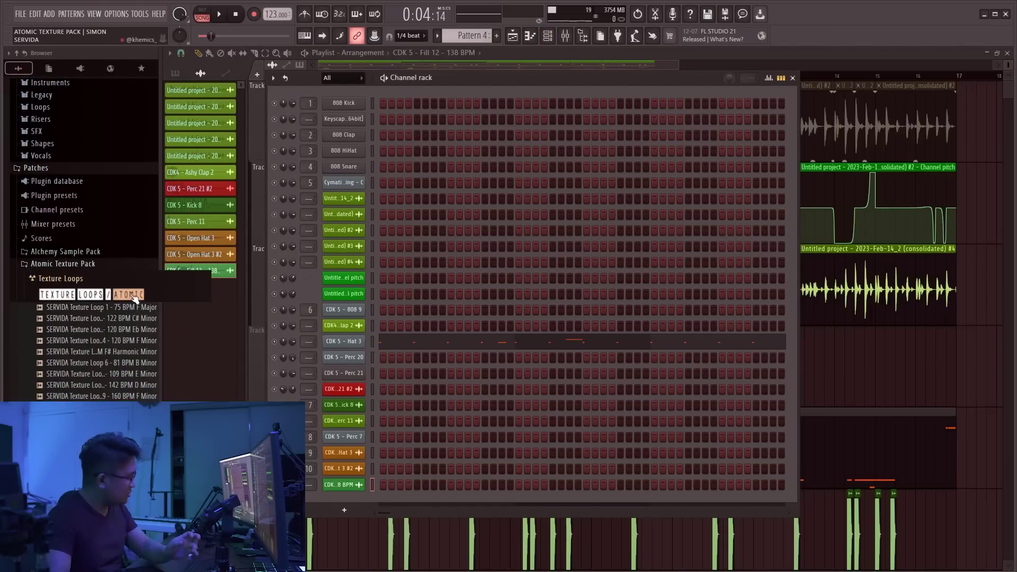
pyautogui.scroll(6, 130, 318)
pyautogui.scroll(4, 130, 323)
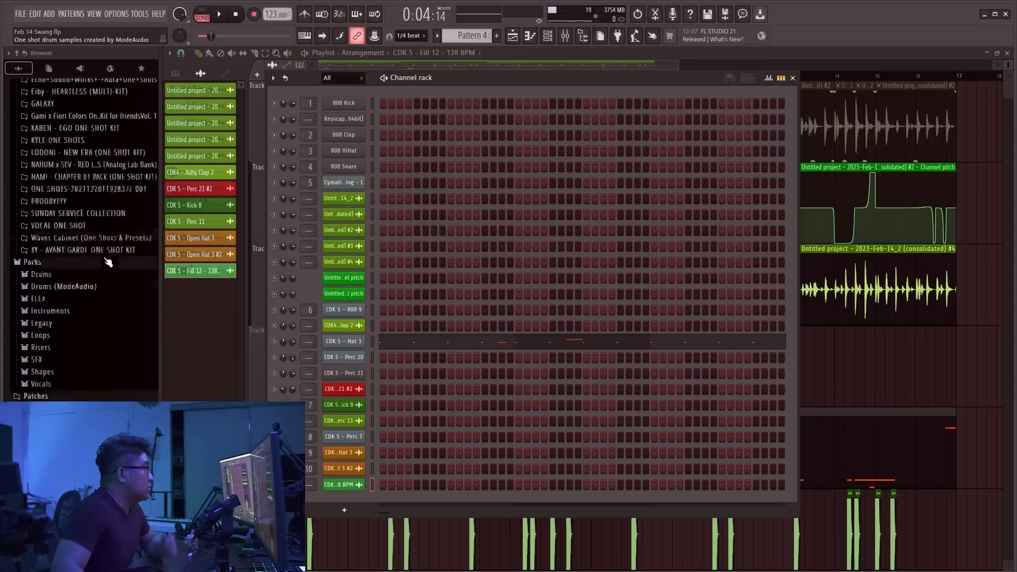
pyautogui.click(93, 333)
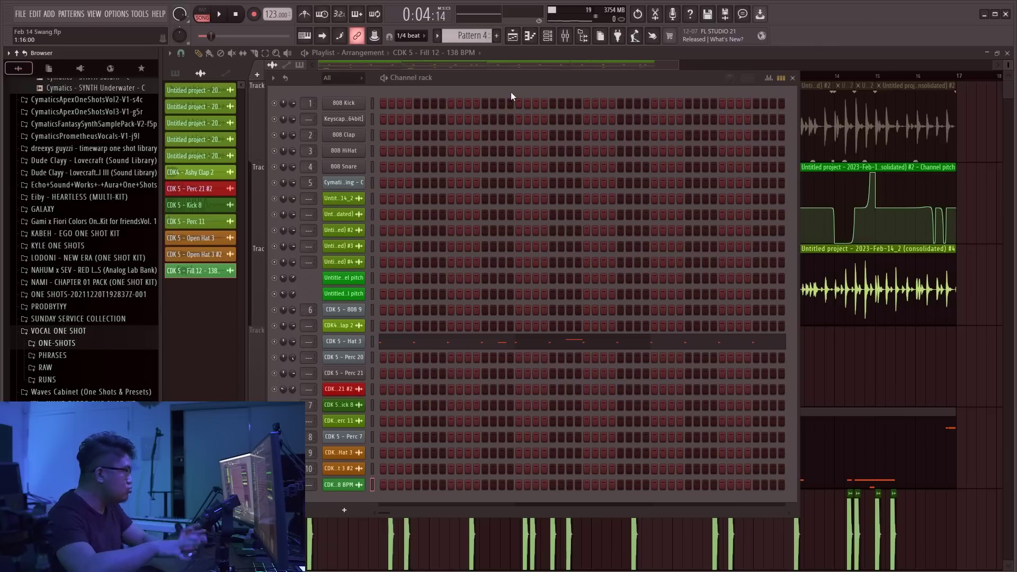
pyautogui.click(92, 332)
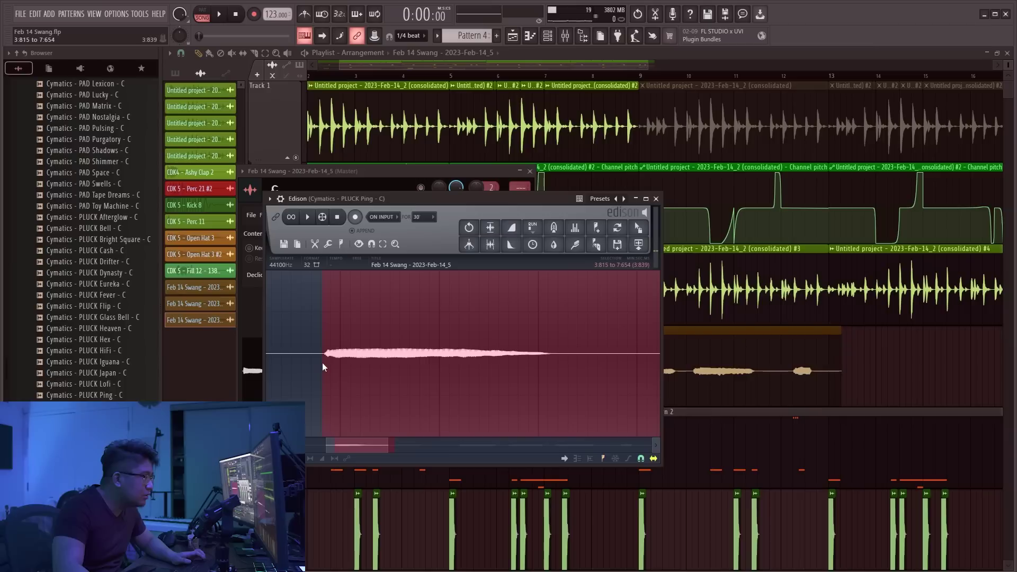
# Select the second vocal note of the recording in Edison and send it to the channel rack as a sampler channel
pyautogui.moveTo(322, 363); pyautogui.dragTo(322, 363)
pyautogui.scroll(-3, 365, 364)
pyautogui.moveTo(638, 228); pyautogui.dragTo(417, 239)
pyautogui.moveTo(355, 339); pyautogui.dragTo(346, 343)
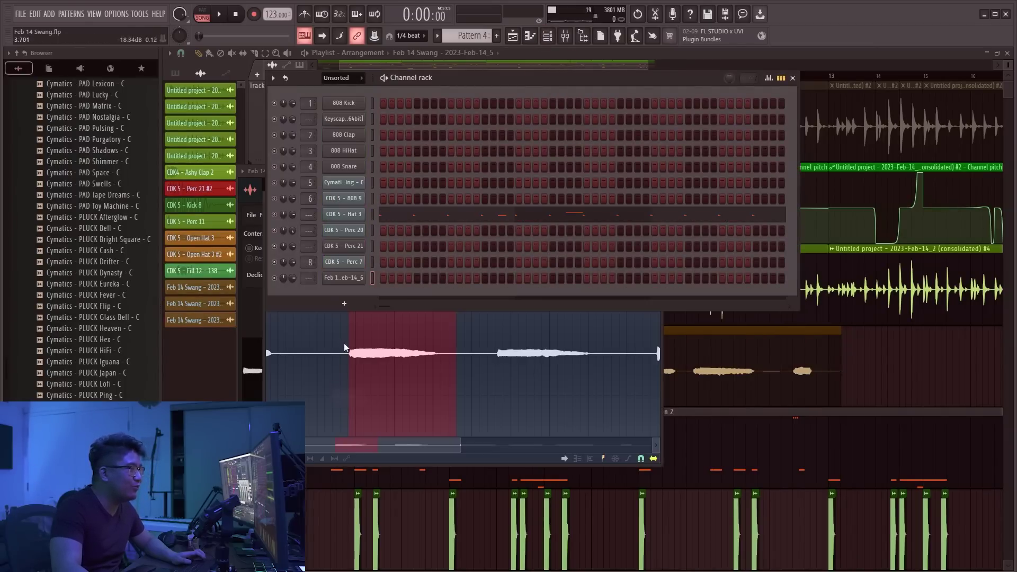
# Set the vocal sampler's time stretching mode to Stretch and boost its gain by 21%
pyautogui.click(347, 279)
pyautogui.click(517, 236)
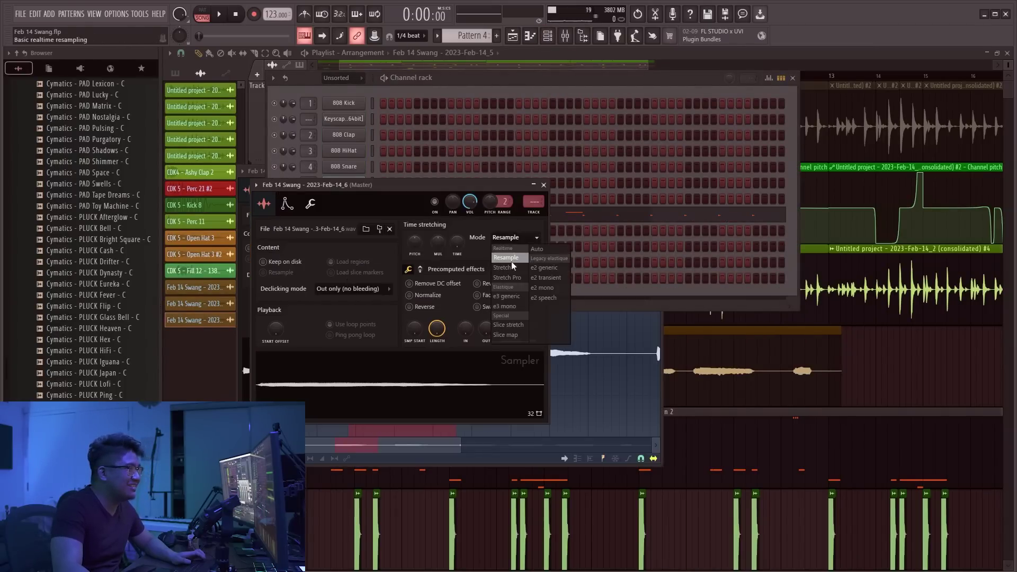
pyautogui.click(510, 262)
pyautogui.click(410, 295)
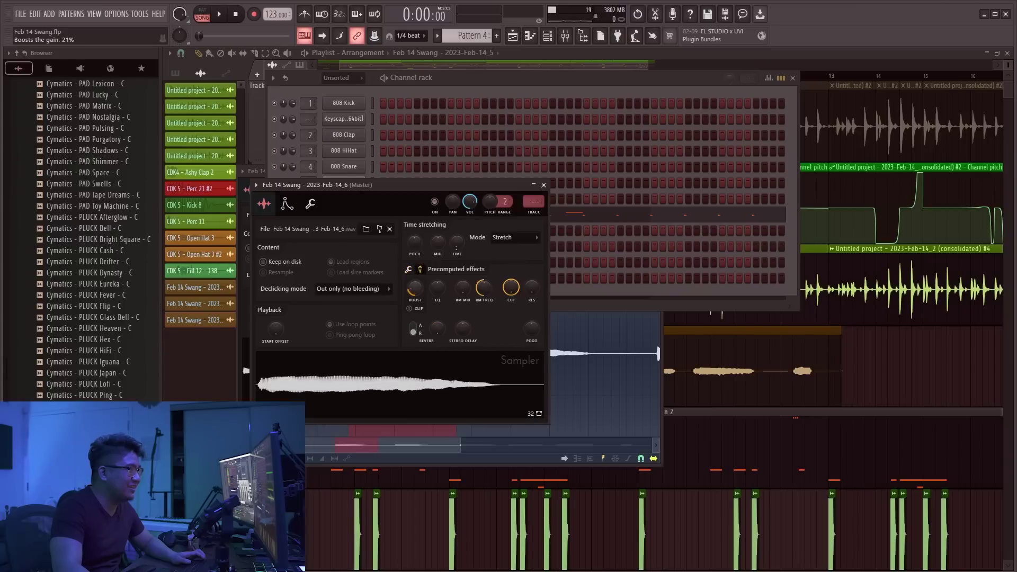
# Route the vocal sampler to mixer track 11 and load FabFilter Pro-Q 3 with a low cut in its first effect slot
pyautogui.click(498, 87)
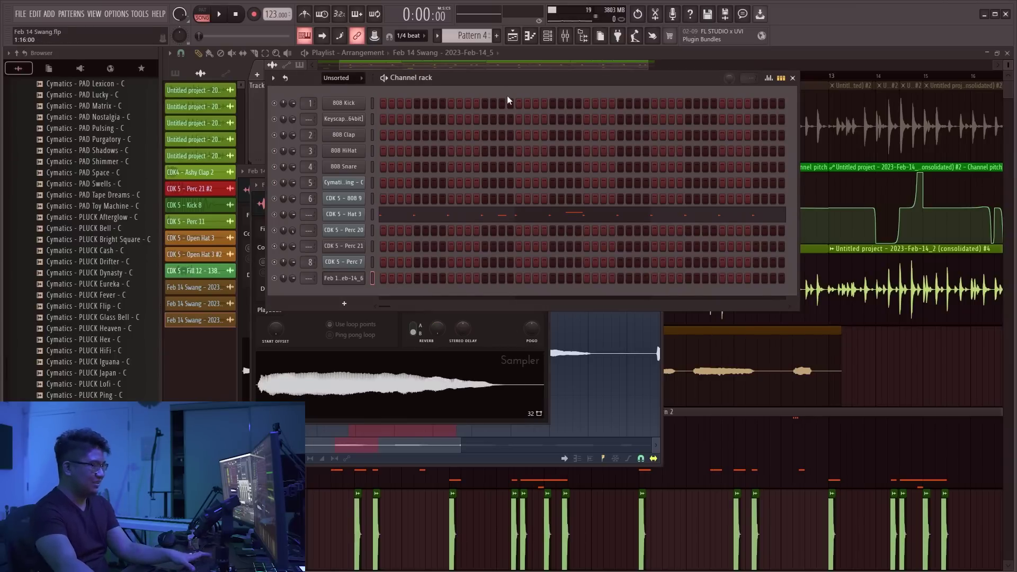
pyautogui.press('F9')
pyautogui.click(744, 221)
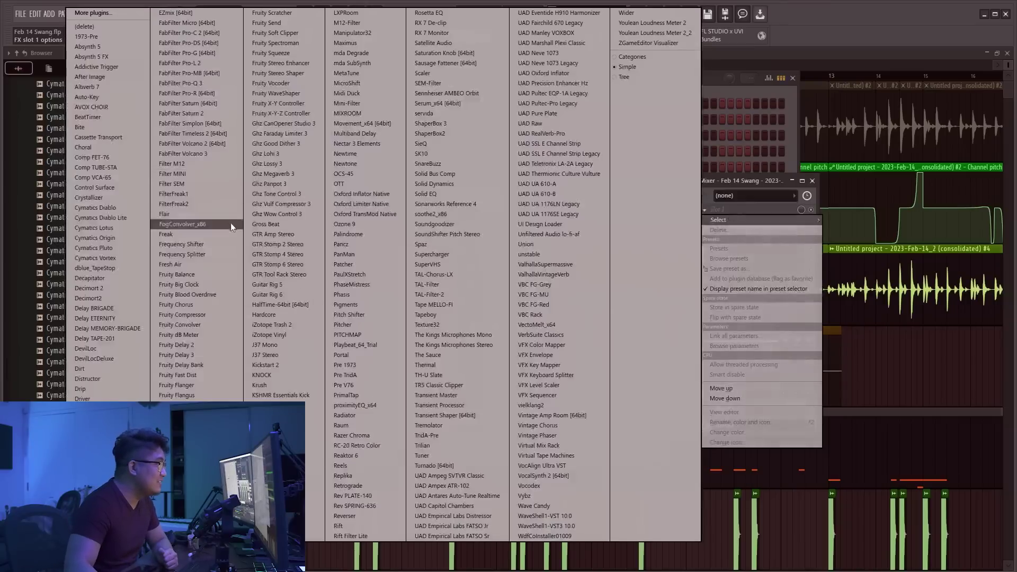
pyautogui.click(183, 82)
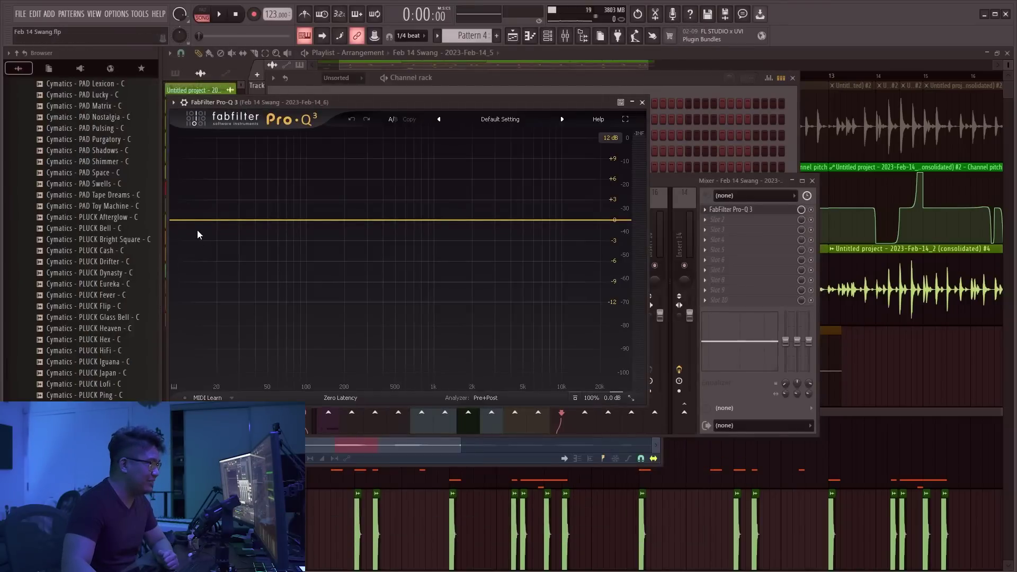
pyautogui.moveTo(197, 232); pyautogui.dragTo(312, 231)
# Send the vocal's mixer track to Insert 14 at 100% and load Fruity Chorus in its second effect slot
pyautogui.click(677, 416)
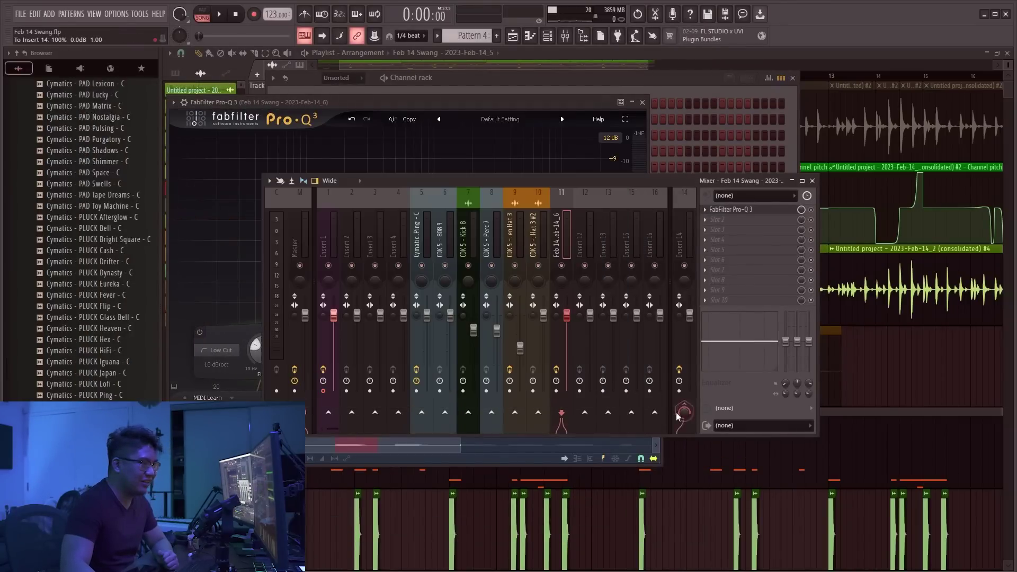
pyautogui.click(708, 227)
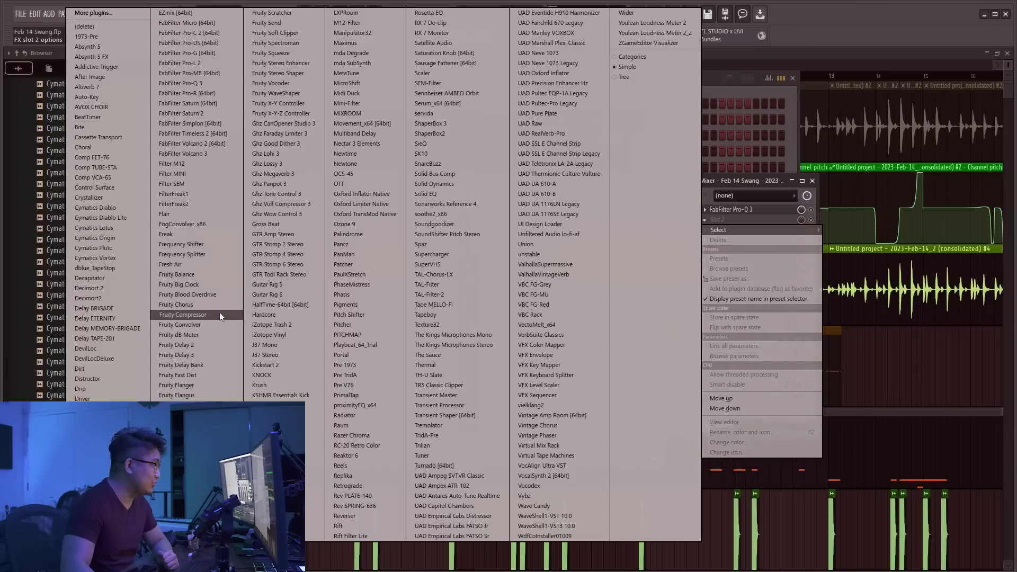
pyautogui.click(206, 305)
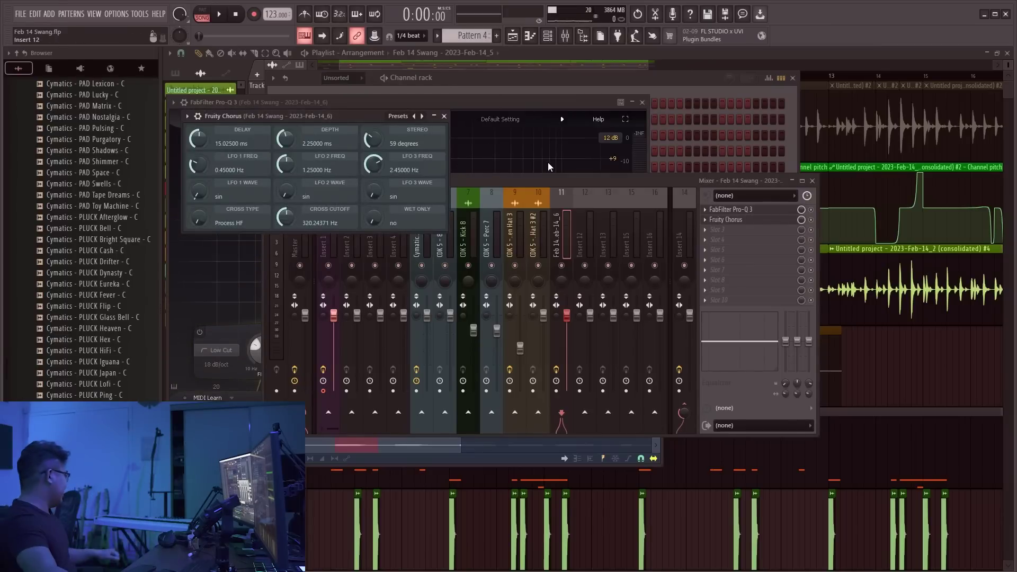
pyautogui.press('F12')
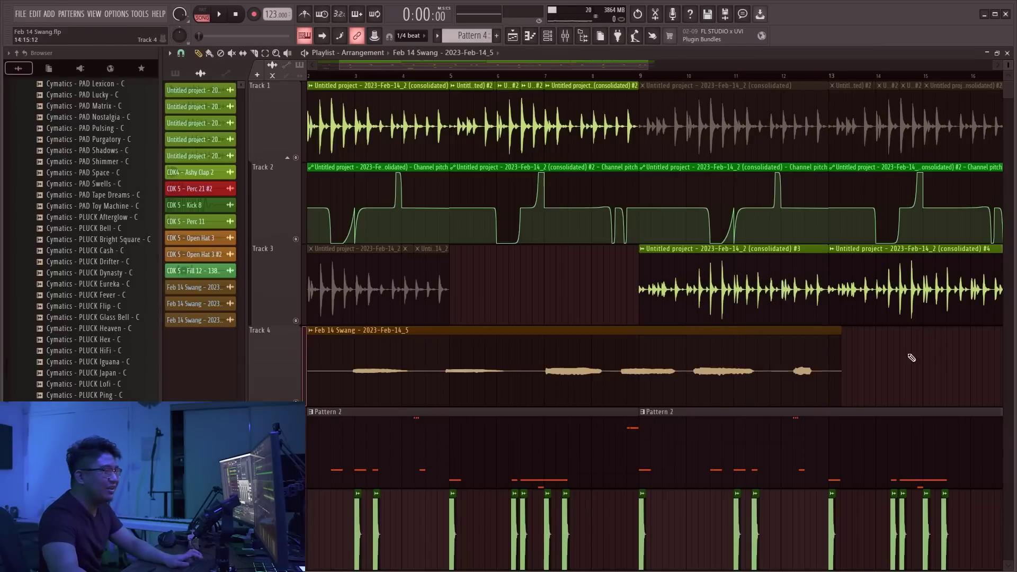
# Check the 808 notes of Pattern 2 in the piano roll and inspect the effects in the mixer
pyautogui.doubleClick(453, 444)
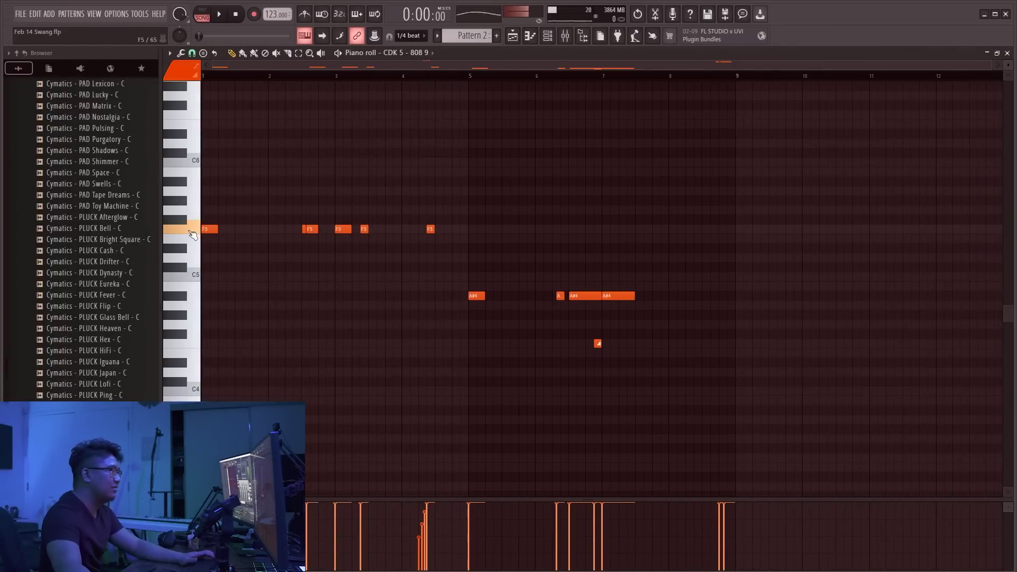
pyautogui.press('F5')
pyautogui.press('F9')
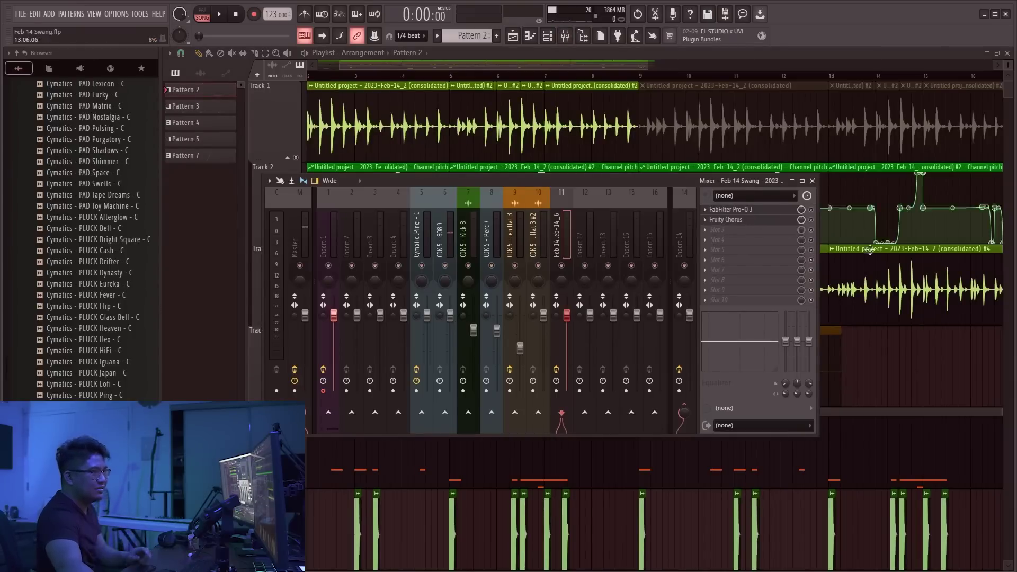
pyautogui.click(548, 40)
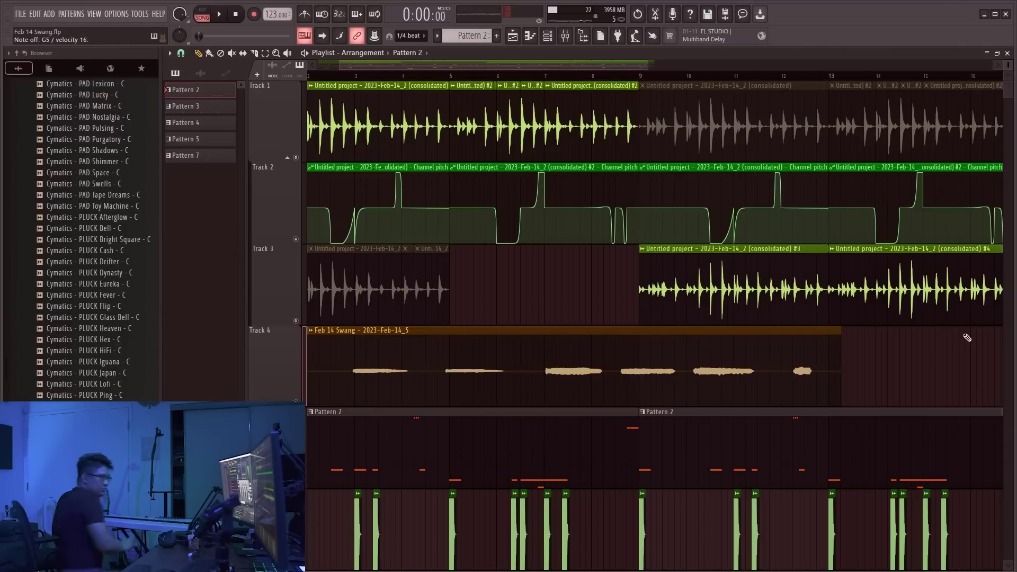
pyautogui.press('F9')
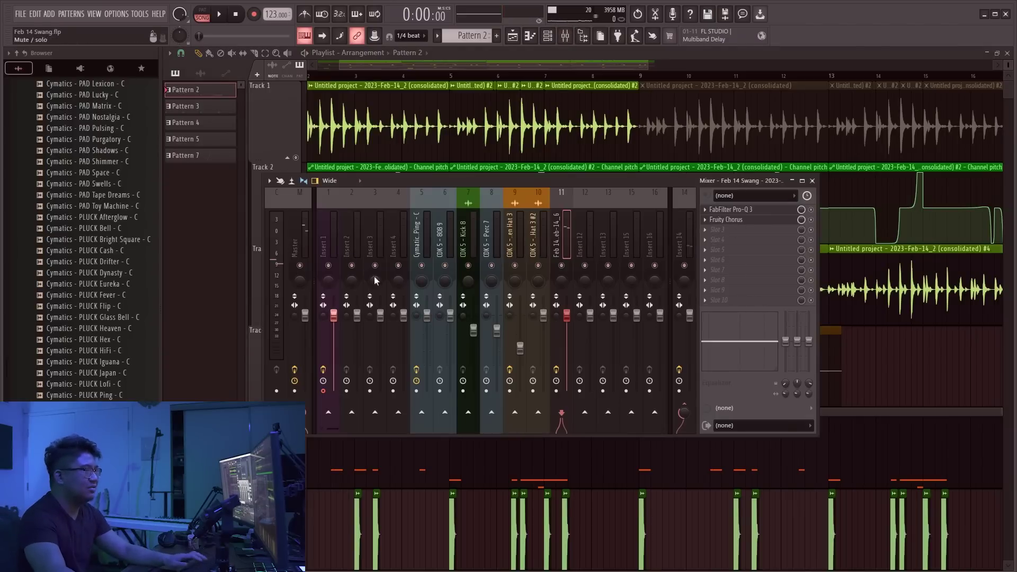
pyautogui.click(291, 234)
pyautogui.click(745, 213)
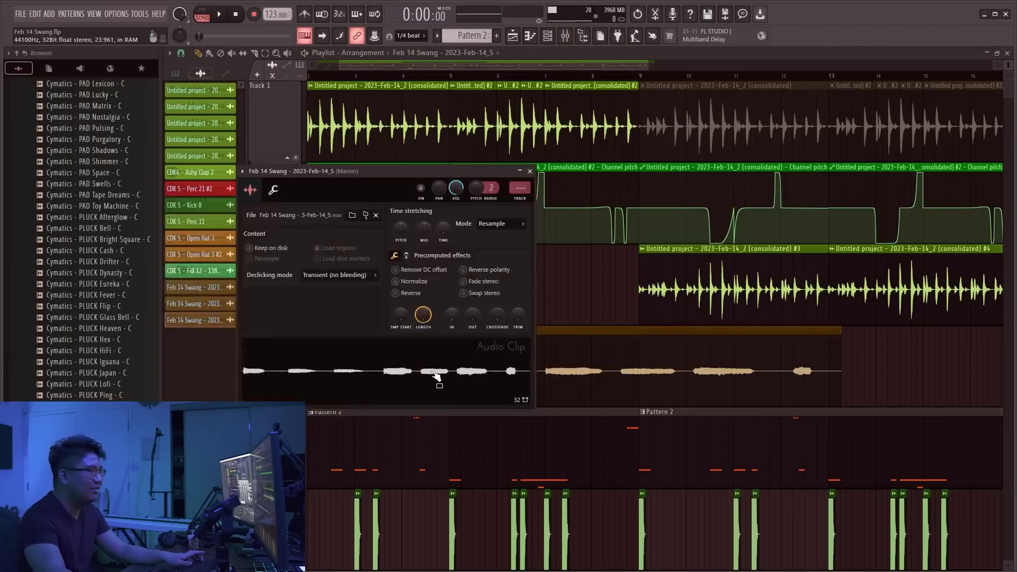
# Open the vocal audio clip in Edison, select its fifth sung note with a little tail, and play it
pyautogui.rightClick(433, 372)
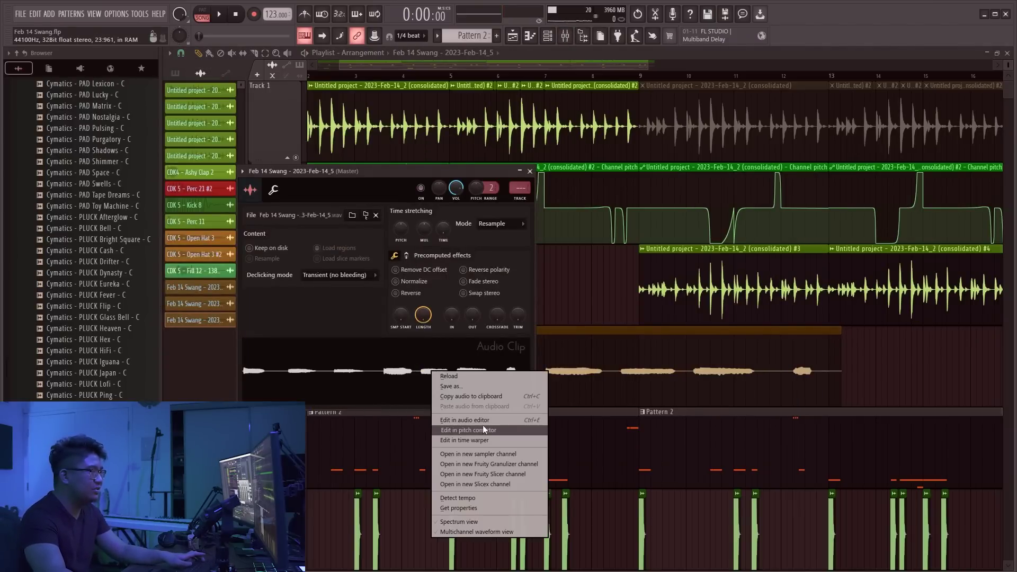
pyautogui.click(482, 419)
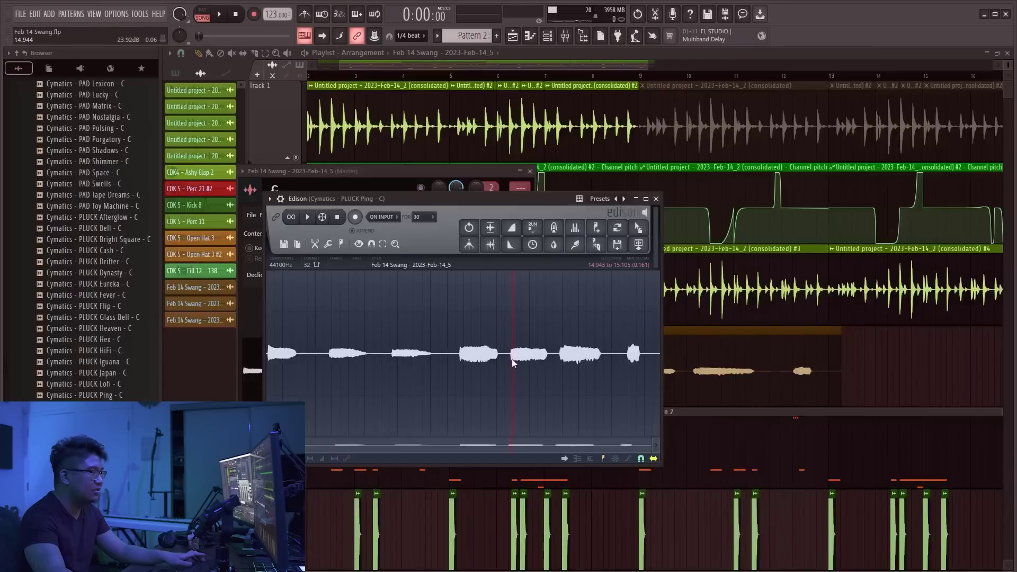
pyautogui.moveTo(511, 365); pyautogui.dragTo(549, 371)
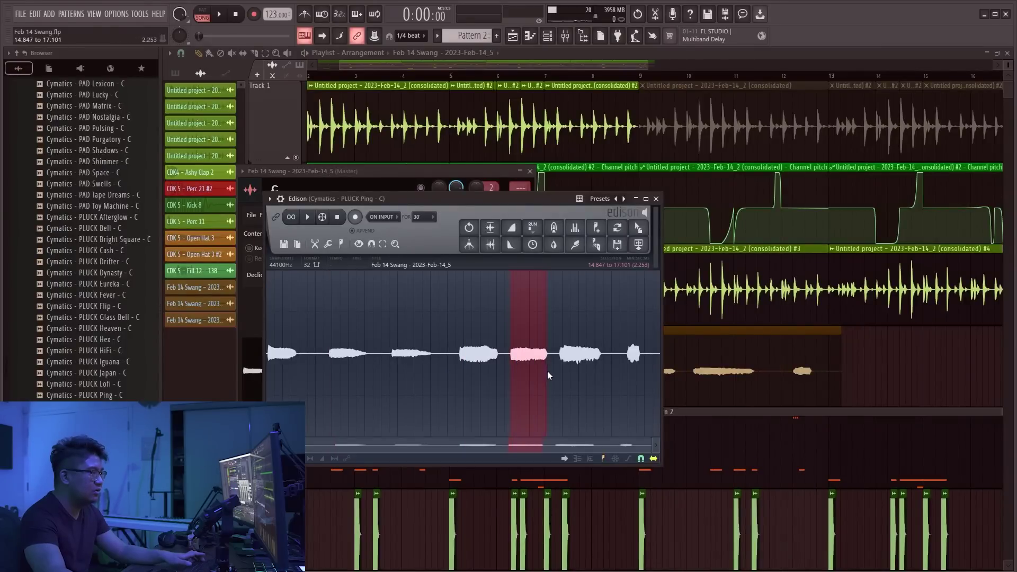
pyautogui.press('space')
pyautogui.scroll(4, 511, 369)
pyautogui.scroll(-2, 493, 363)
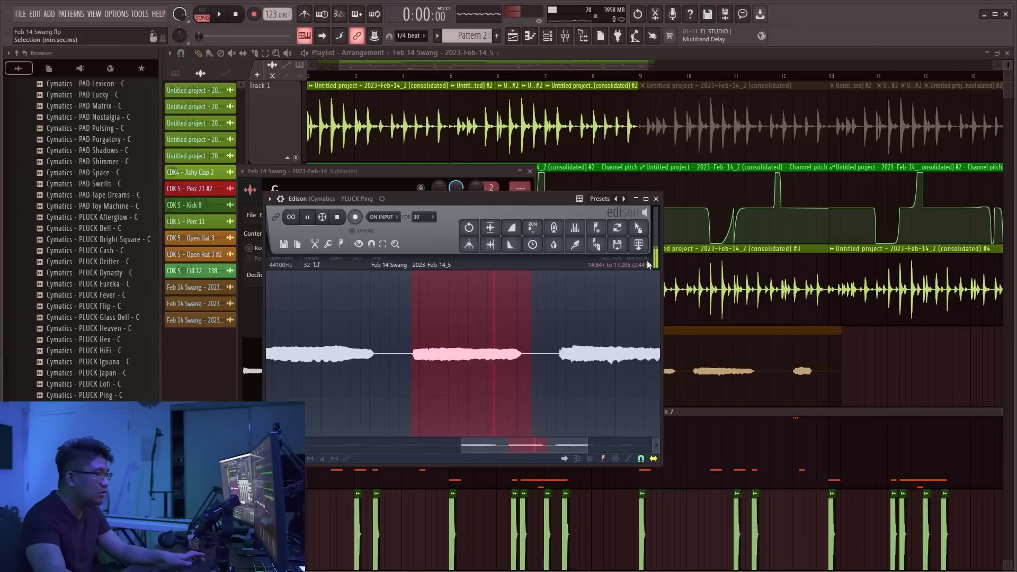
# Load the selected vocal note as a new sampler on mixer track 11 and shorten its volume envelope's release
pyautogui.moveTo(639, 228); pyautogui.dragTo(538, 52)
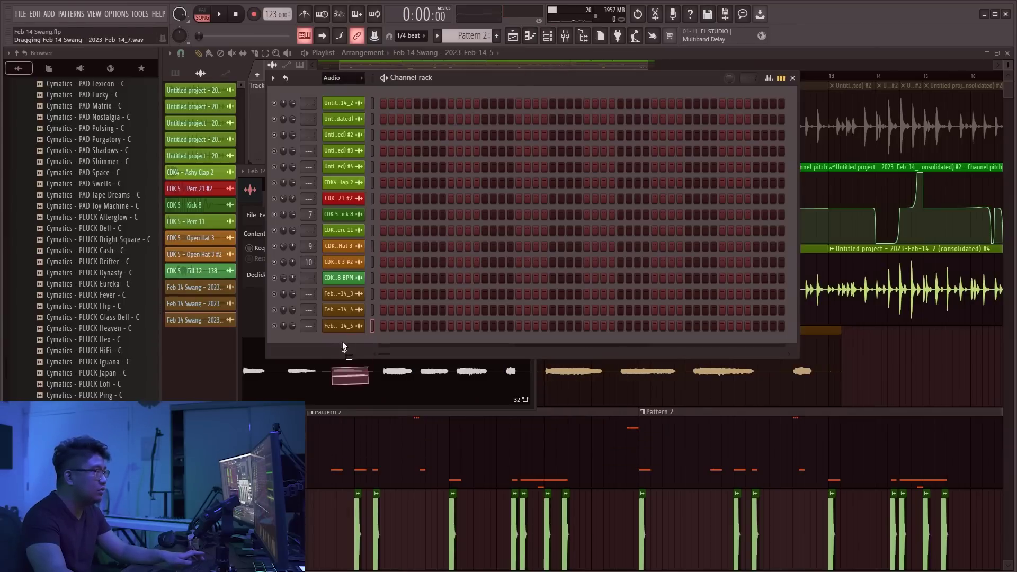
pyautogui.moveTo(347, 343); pyautogui.dragTo(375, 293)
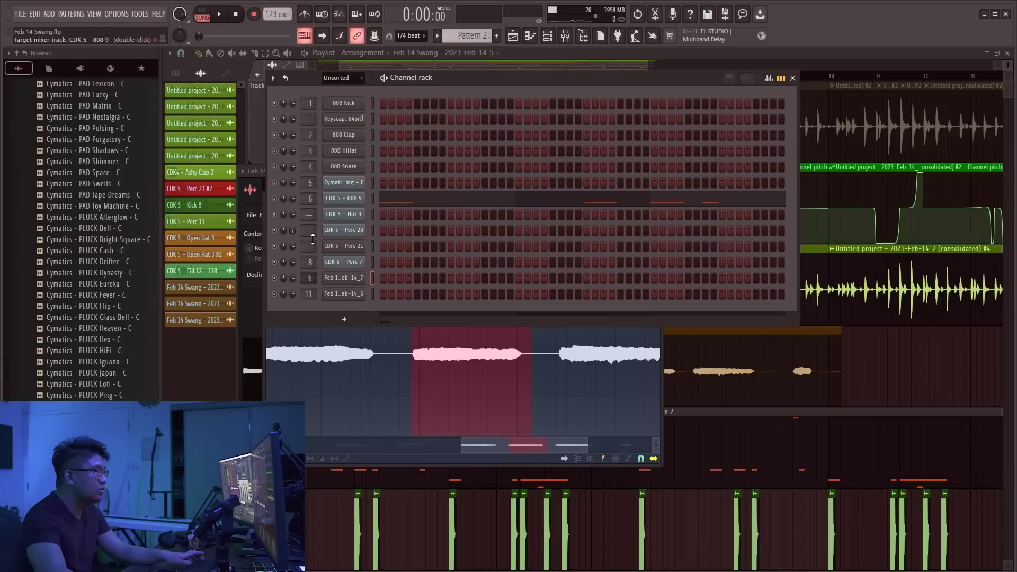
pyautogui.click(325, 278)
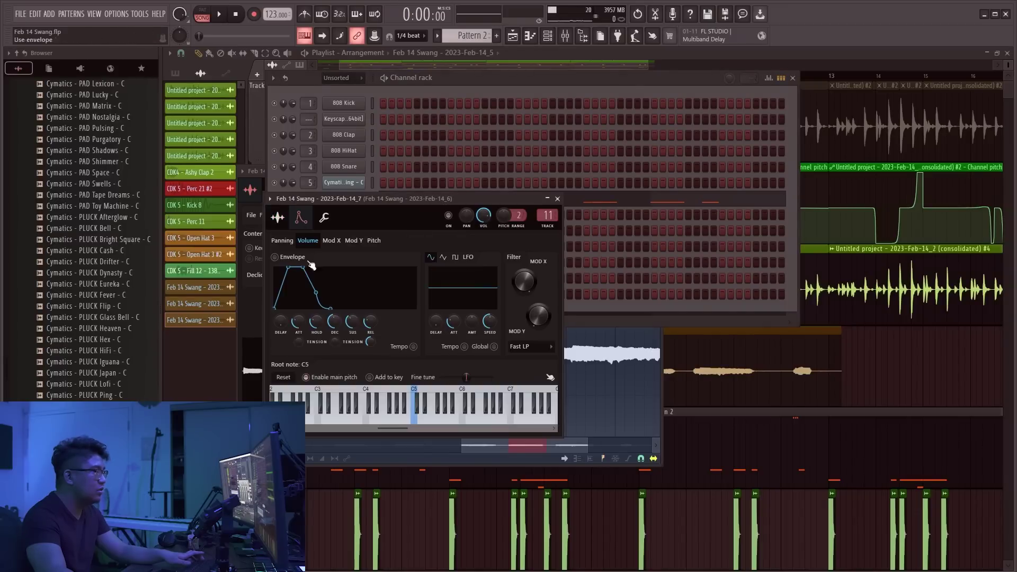
pyautogui.moveTo(370, 321); pyautogui.dragTo(352, 355)
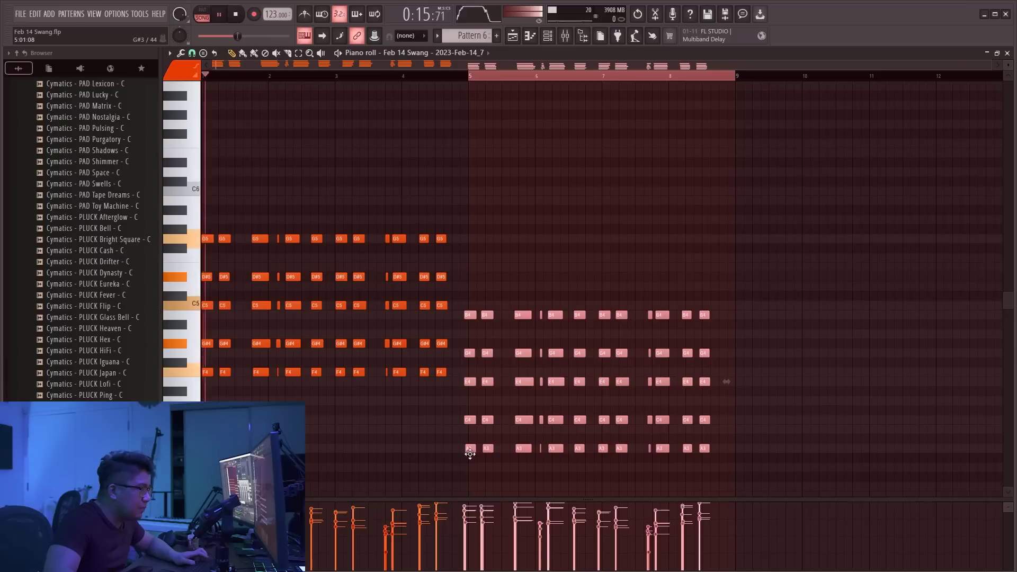
# Shift the longer vocal chord just before bar 4 in Pattern 6 slightly later
pyautogui.scroll(3, 468, 237)
pyautogui.scroll(-3, 468, 238)
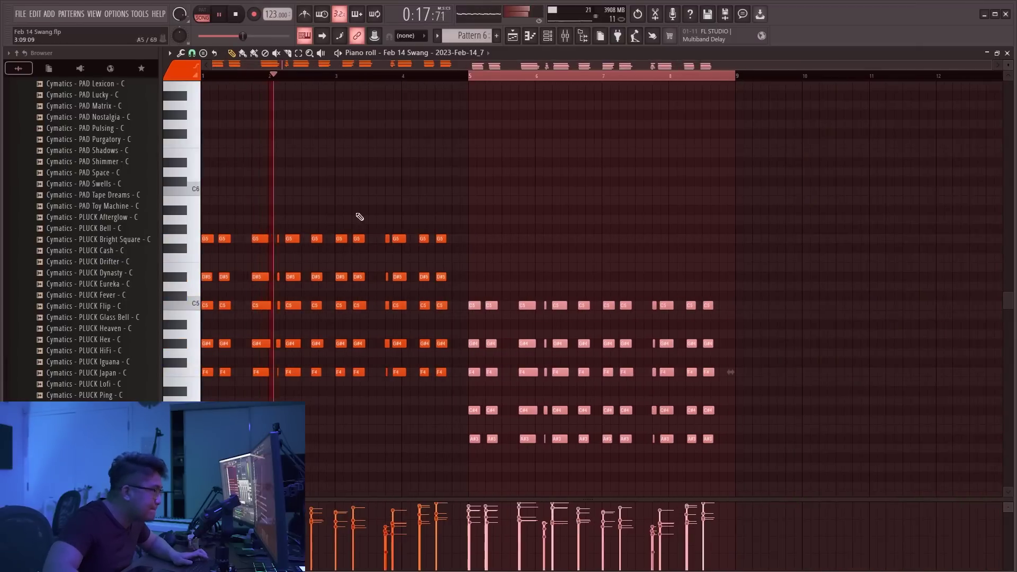
pyautogui.scroll(3, 288, 222)
pyautogui.scroll(2, 265, 212)
pyautogui.scroll(-4, 352, 218)
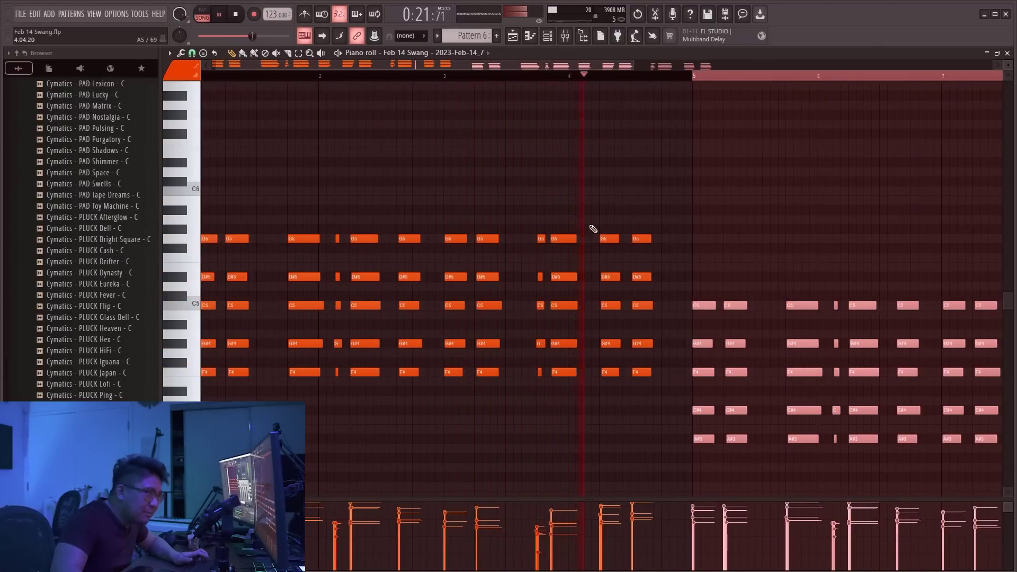
pyautogui.scroll(3, 550, 319)
pyautogui.moveTo(557, 424); pyautogui.dragTo(531, 234)
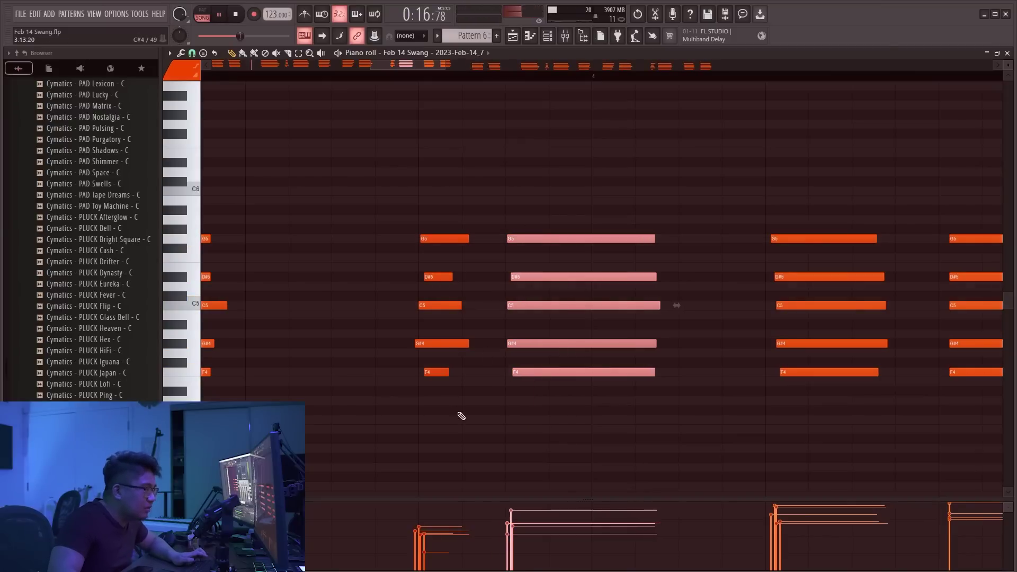
# Try a slight nudge on the short chord near the end of bar 3 and play back its timing
pyautogui.moveTo(458, 423); pyautogui.dragTo(406, 196)
pyautogui.moveTo(438, 236); pyautogui.dragTo(441, 235)
pyautogui.click(475, 191)
pyautogui.scroll(-4, 474, 191)
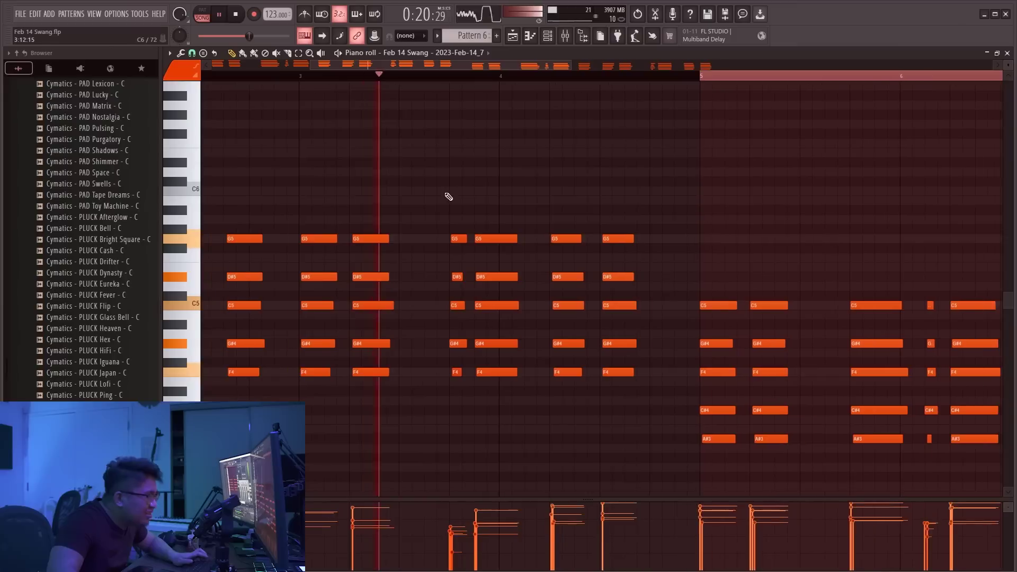
pyautogui.scroll(3, 496, 194)
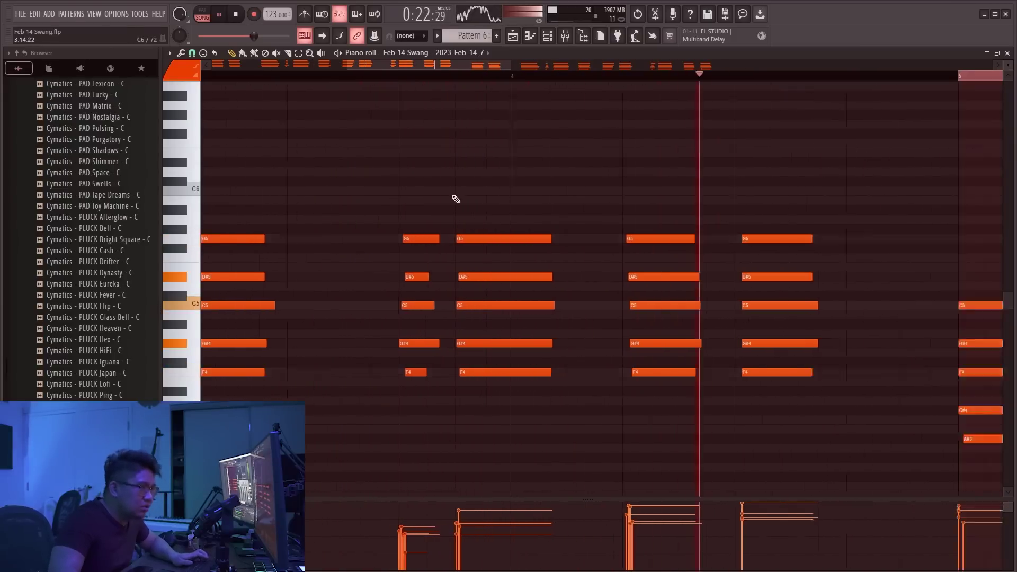
pyautogui.scroll(-4, 452, 197)
pyautogui.press('space')
pyautogui.scroll(-1, 347, 93)
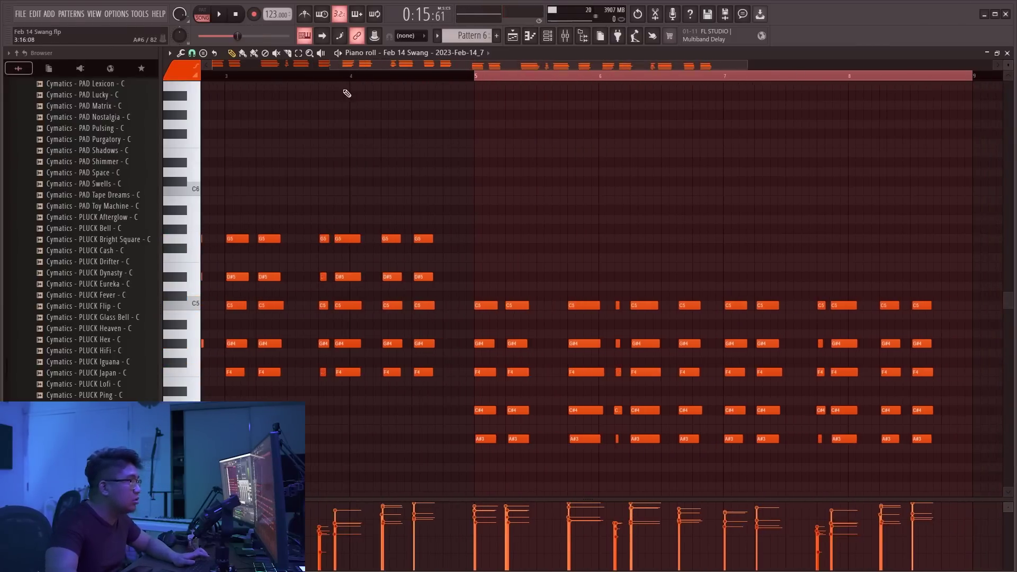
# Move the last chord of bar 4 one beat later and lengthen the chord before it
pyautogui.scroll(3, 372, 168)
pyautogui.moveTo(509, 404); pyautogui.dragTo(483, 202)
pyautogui.press('space')
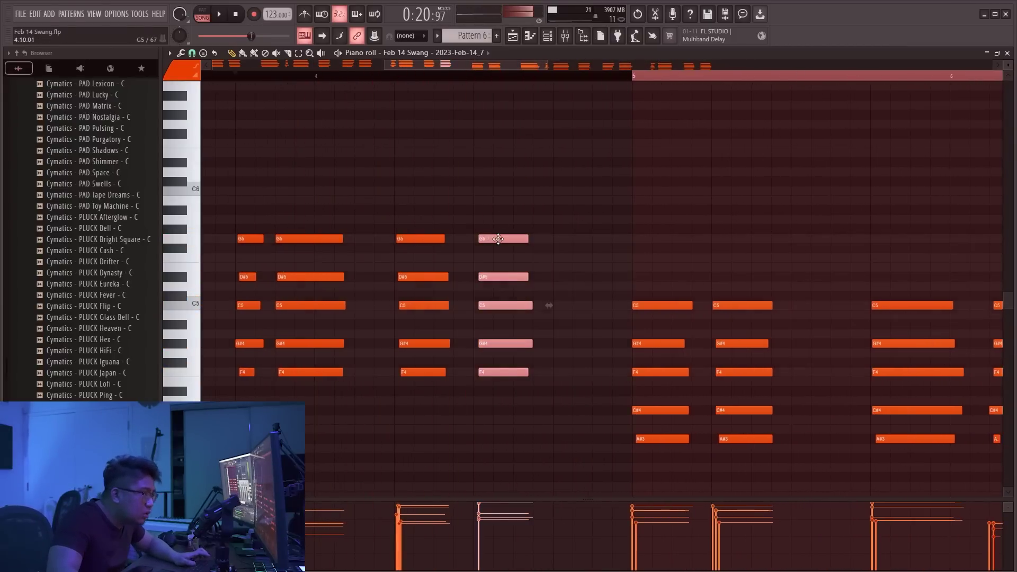
pyautogui.moveTo(497, 241); pyautogui.dragTo(573, 243)
pyautogui.press('space')
pyautogui.moveTo(499, 382); pyautogui.dragTo(473, 245)
pyautogui.press('space')
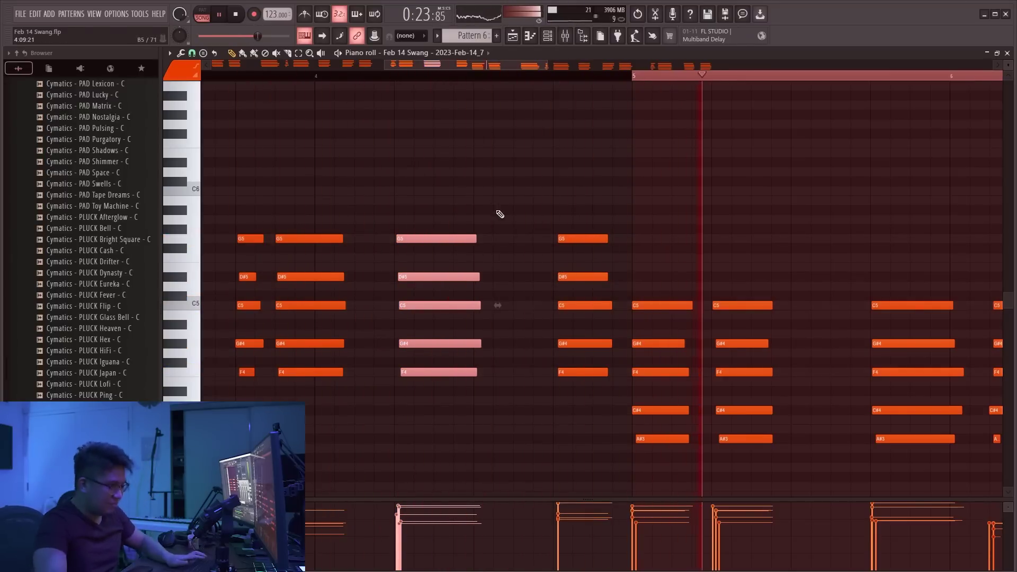
# Replace the chords in bars 5 to 8 with a copy of bars 1 to 4 transposed down seven semitones
pyautogui.scroll(-3, 499, 211)
pyautogui.press('space')
pyautogui.hotkey('ctrl', 'a')
pyautogui.moveTo(943, 482); pyautogui.dragTo(545, 284)
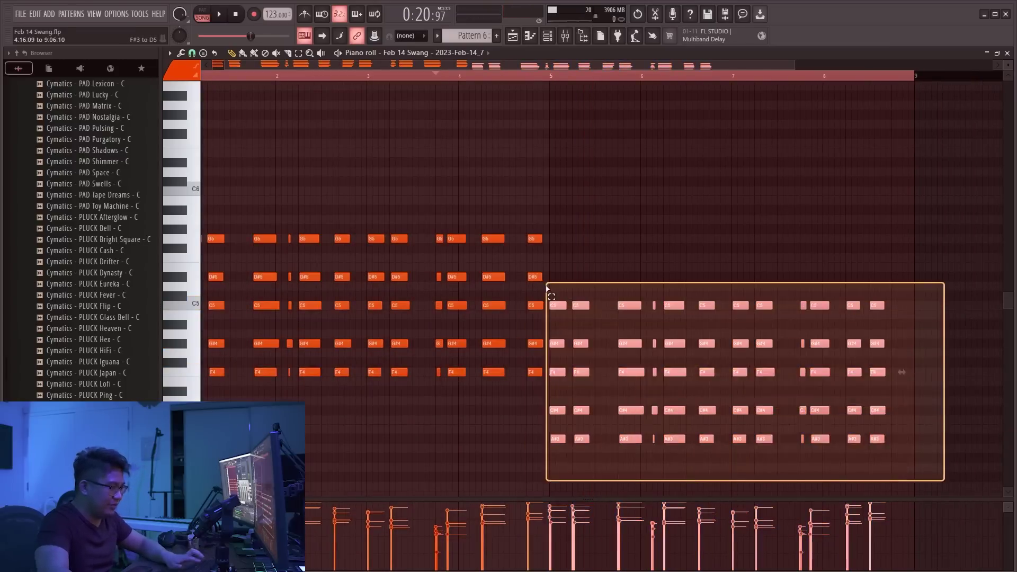
pyautogui.press('Delete')
pyautogui.moveTo(213, 374); pyautogui.dragTo(578, 438)
pyautogui.press('space')
pyautogui.scroll(-1, 623, 241)
pyautogui.hotkey('ctrl', 'd')
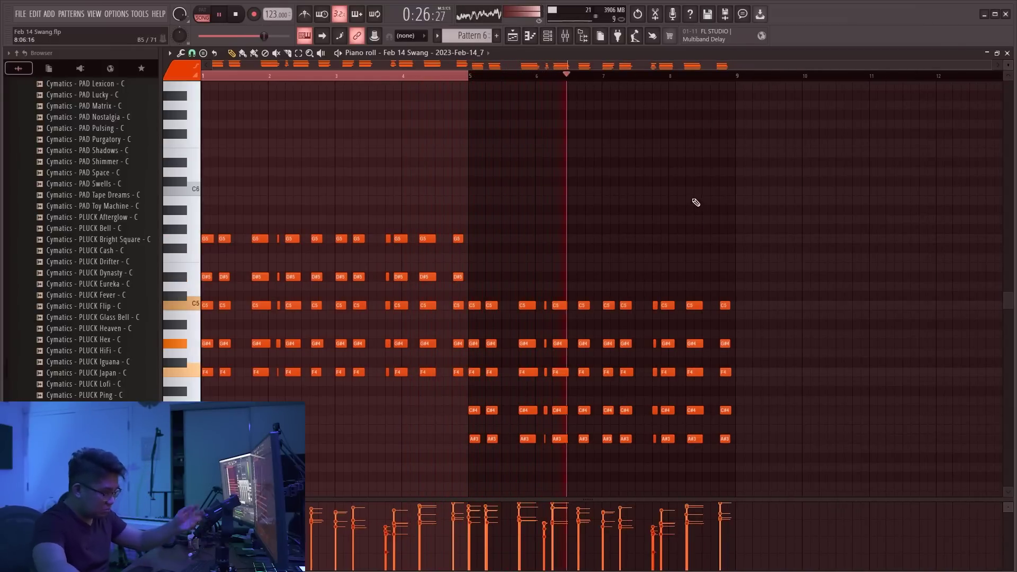
# Play back the copied chords, inspect the final chord in bar 8, and review Pattern 6 in the playlist
pyautogui.keyDown('ctrl'); pyautogui.scroll(3, 689, 233); pyautogui.keyUp('ctrl')
pyautogui.keyDown('ctrl'); pyautogui.scroll(-3, 709, 249); pyautogui.keyUp('ctrl')
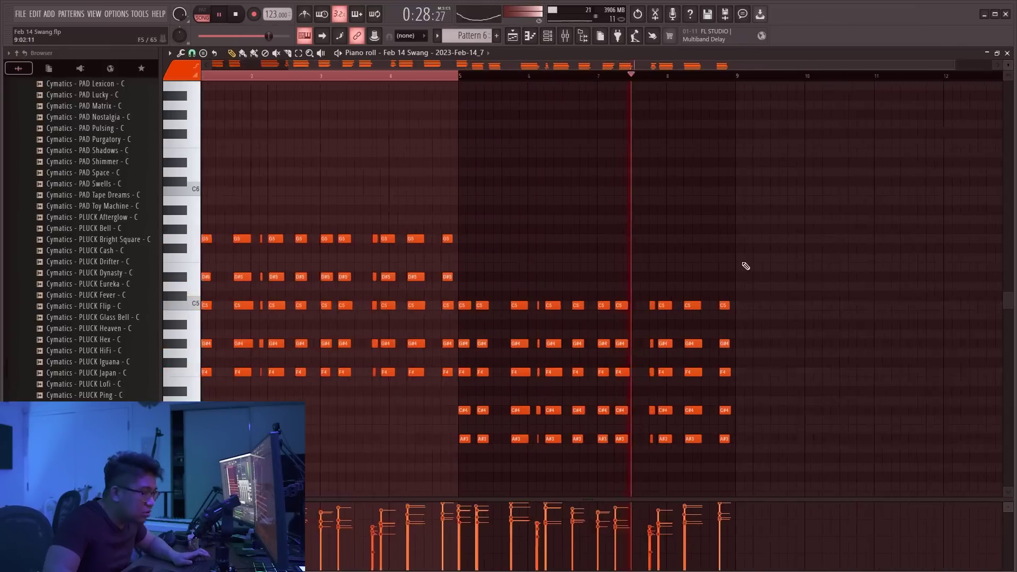
pyautogui.keyDown('ctrl'); pyautogui.scroll(5, 687, 284); pyautogui.keyUp('ctrl')
pyautogui.moveTo(694, 488); pyautogui.dragTo(622, 298)
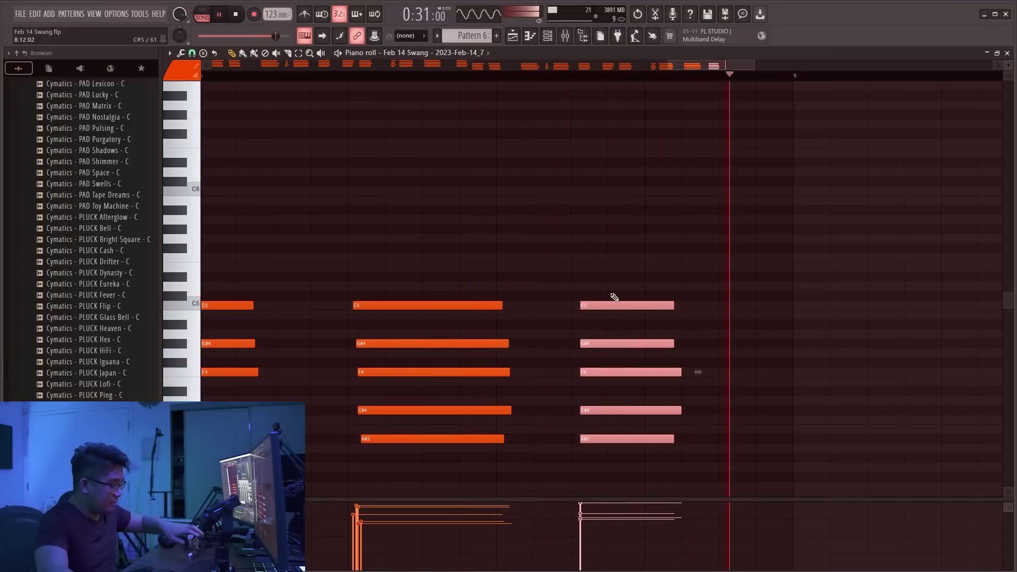
pyautogui.moveTo(500, 441); pyautogui.dragTo(506, 413)
pyautogui.scroll(-5, 503, 377)
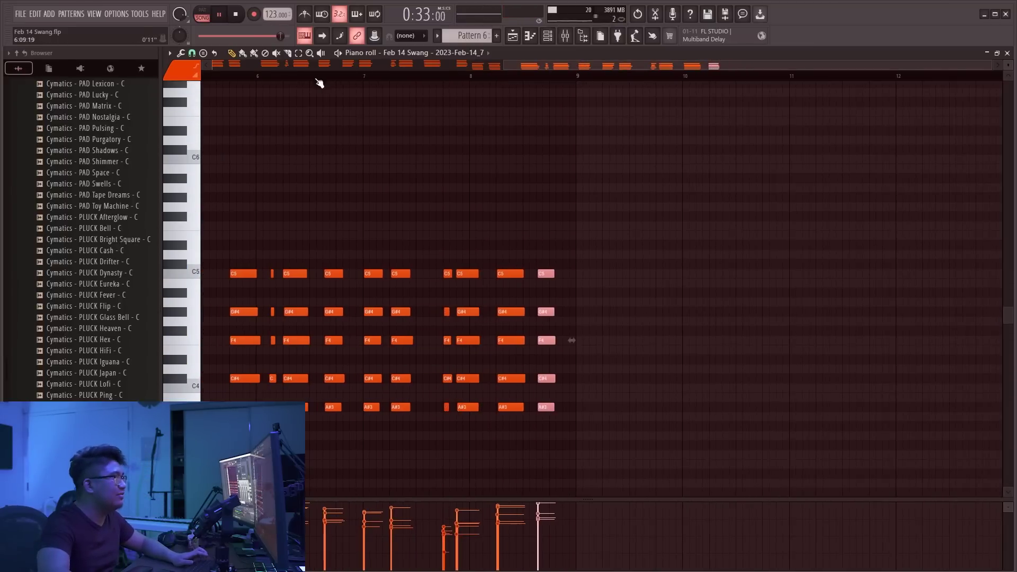
pyautogui.click(321, 75)
pyautogui.press('F5')
pyautogui.scroll(-3, 720, 286)
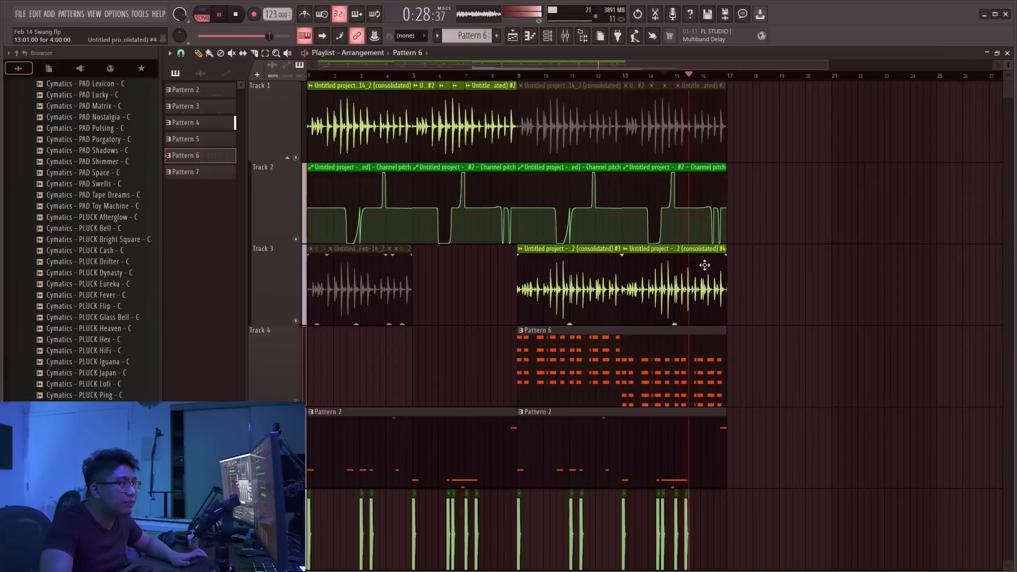
# Lengthen the final chord of Pattern 6 in bar 8 and select all the pattern's notes for quantizing
pyautogui.doubleClick(640, 377)
pyautogui.scroll(4, 651, 374)
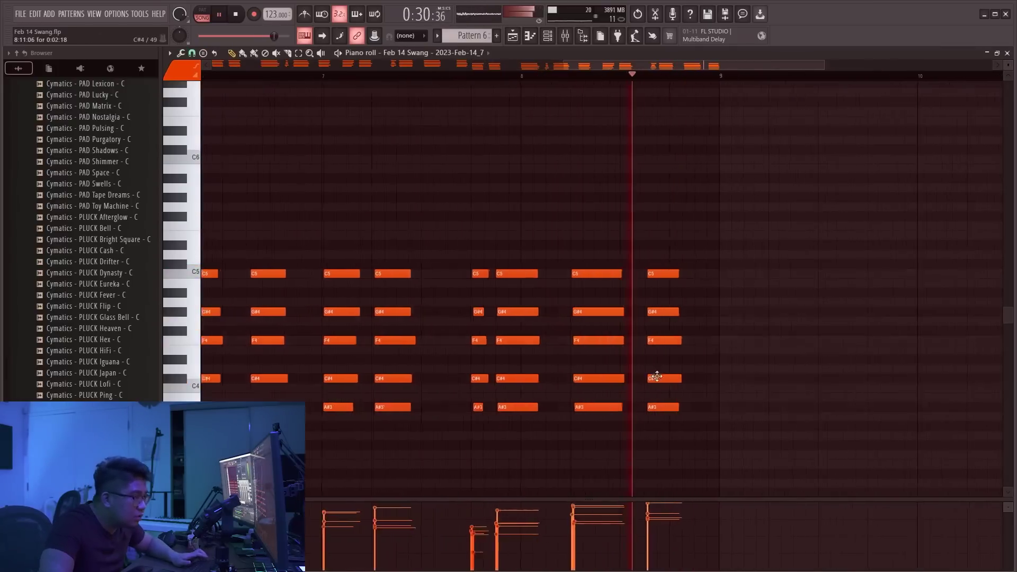
pyautogui.moveTo(682, 459); pyautogui.dragTo(656, 213)
pyautogui.press('space')
pyautogui.press('space')
pyautogui.click(733, 281)
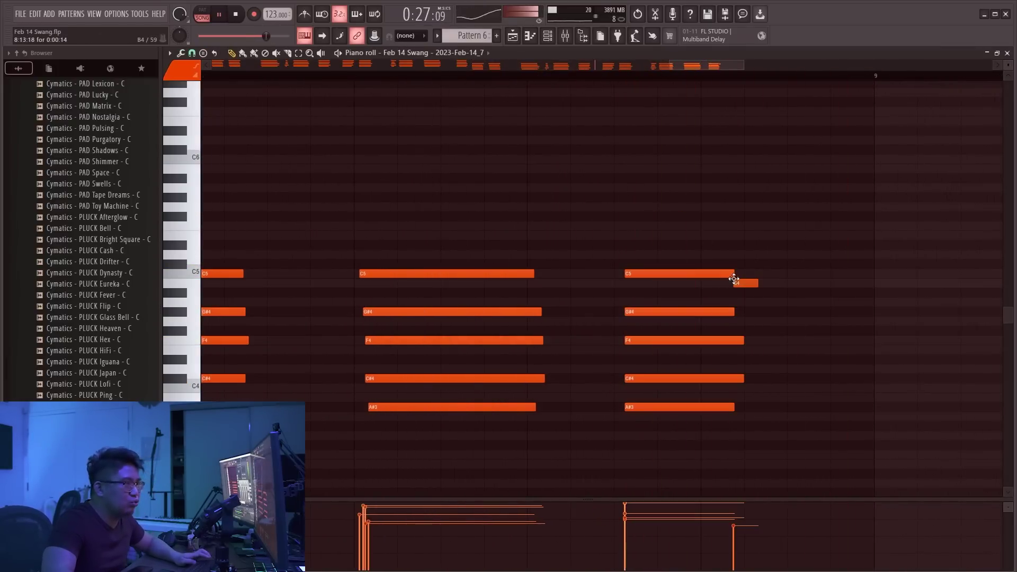
pyautogui.hotkey('ctrl', 'z')
pyautogui.moveTo(752, 499); pyautogui.dragTo(681, 202)
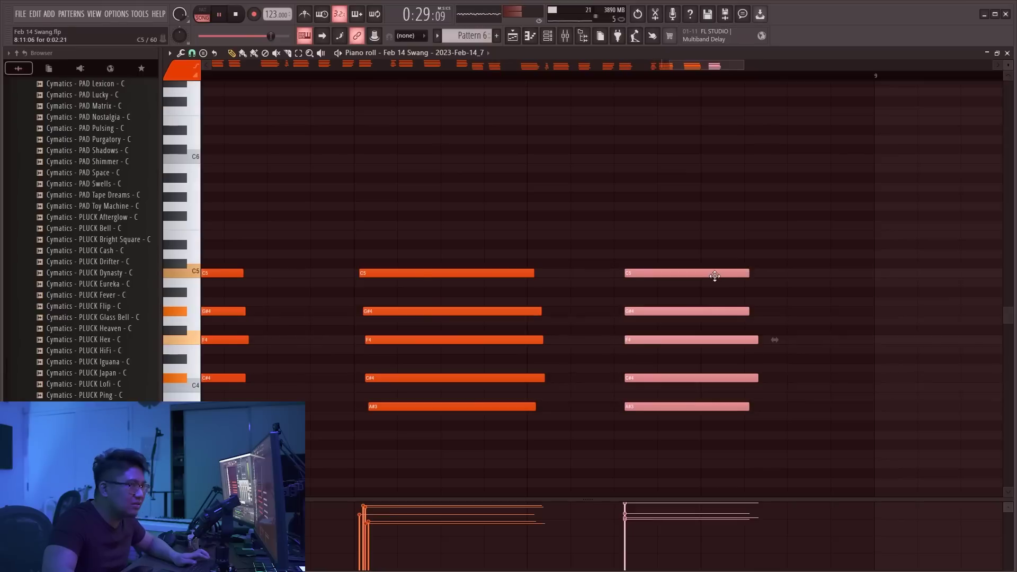
pyautogui.scroll(-4, 708, 277)
pyautogui.scroll(3, 710, 275)
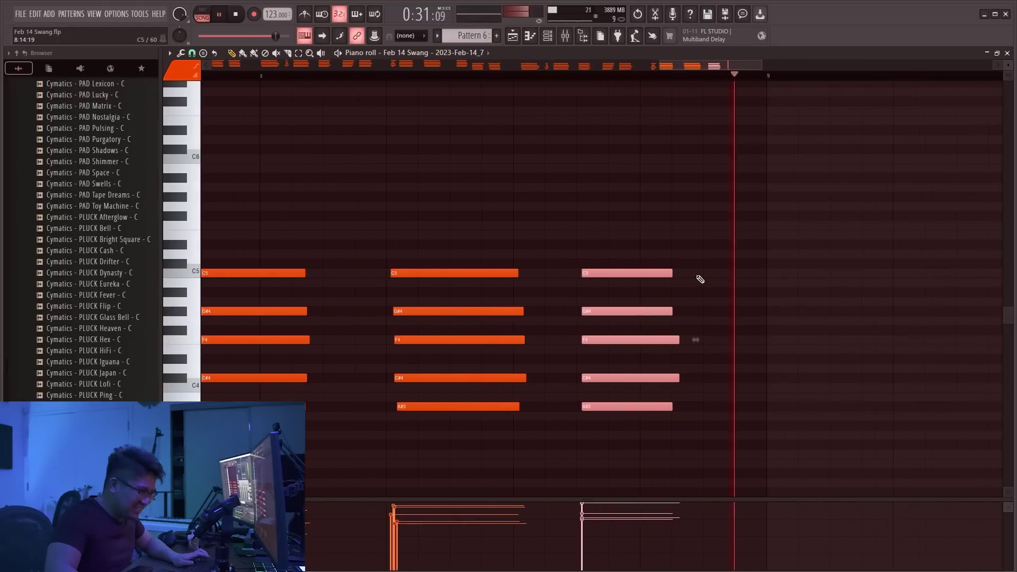
pyautogui.scroll(-3, 689, 283)
pyautogui.scroll(-3, 688, 280)
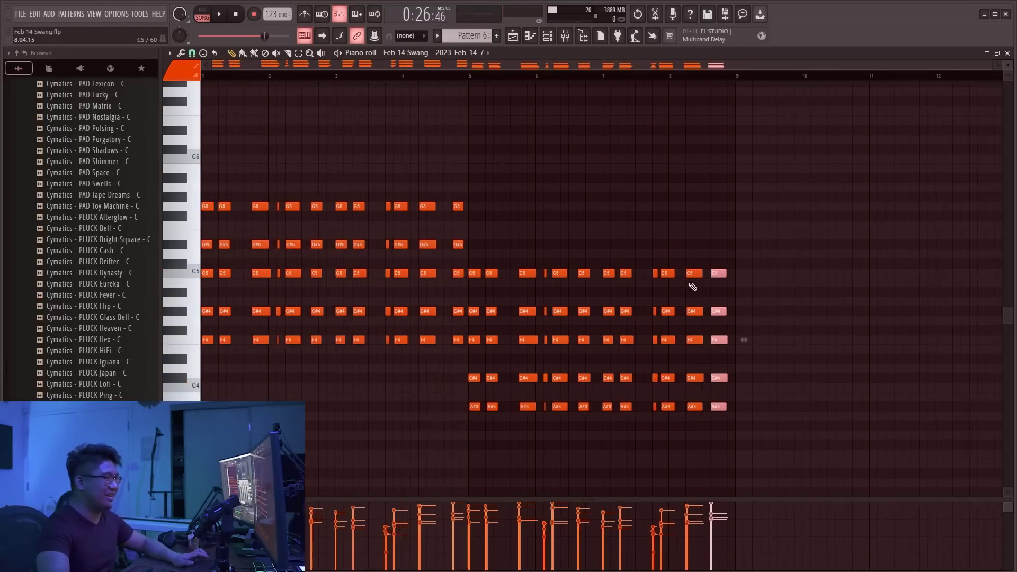
pyautogui.hotkey('ctrl', 'a')
pyautogui.hotkey('alt', 'q')
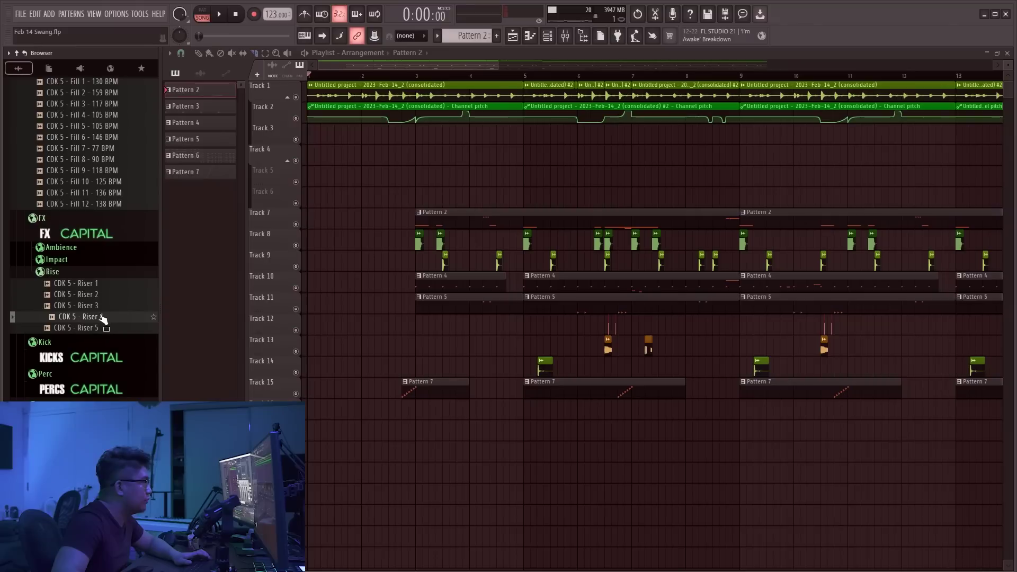
# Add CDK 5 - Riser 5 to playlist track 17 and shorten it with the time-stretch multiplier
pyautogui.moveTo(101, 328); pyautogui.dragTo(493, 429)
pyautogui.doubleClick(494, 429)
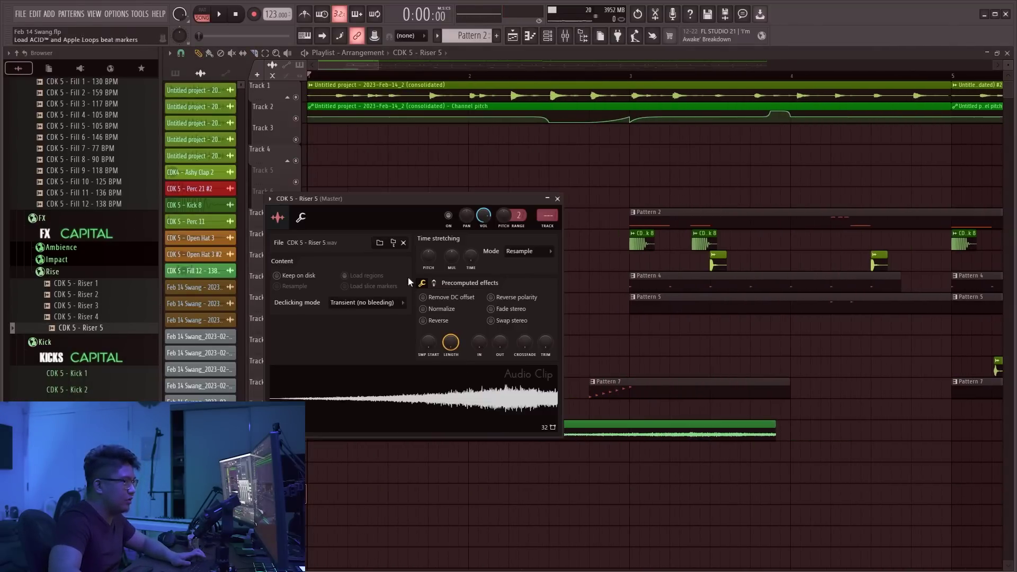
pyautogui.moveTo(450, 256); pyautogui.dragTo(445, 262)
# Move the riser clip so that it ends exactly at bar 3, where the drums enter, and play it
pyautogui.moveTo(477, 425); pyautogui.dragTo(577, 428)
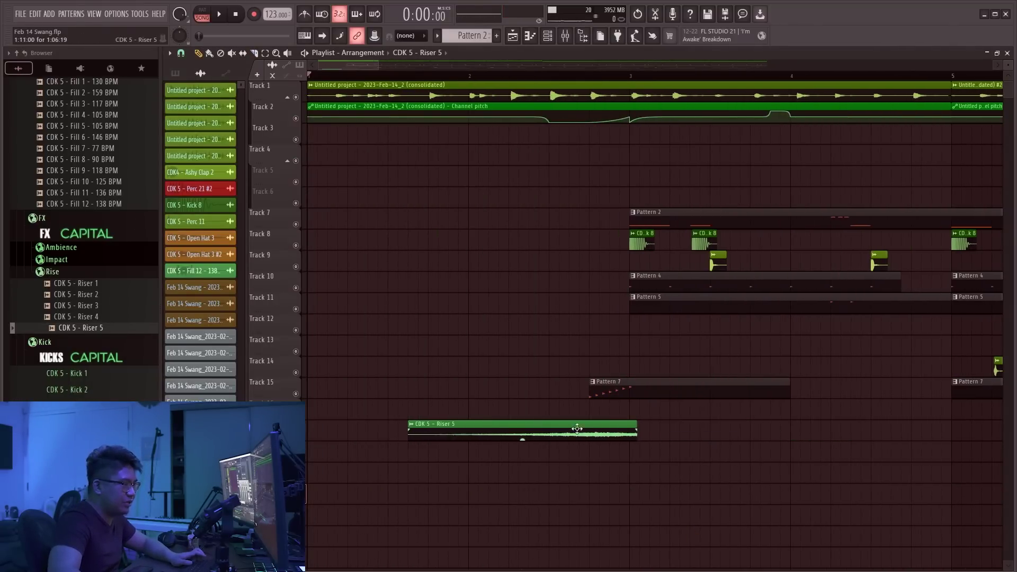
pyautogui.keyDown('ctrl'); pyautogui.scroll(3, 549, 429); pyautogui.keyUp('ctrl')
pyautogui.press('space')
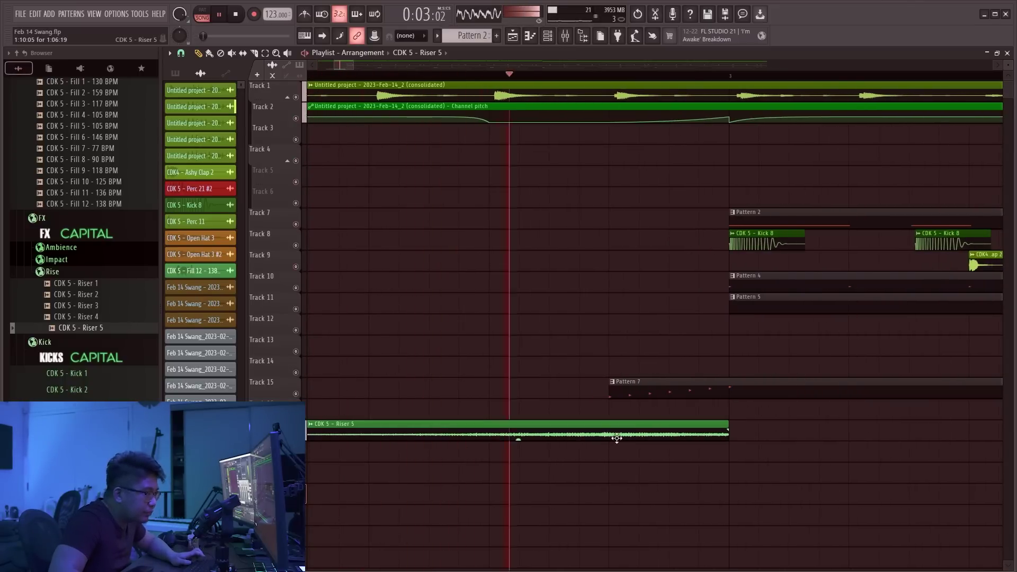
# Fade in the riser clip over most of its length and lower its clip gain
pyautogui.doubleClick(615, 438)
pyautogui.keyDown('ctrl'); pyautogui.scroll(-3, 606, 481); pyautogui.keyUp('ctrl')
pyautogui.press('Escape')
pyautogui.moveTo(337, 430); pyautogui.dragTo(561, 428)
pyautogui.press('space')
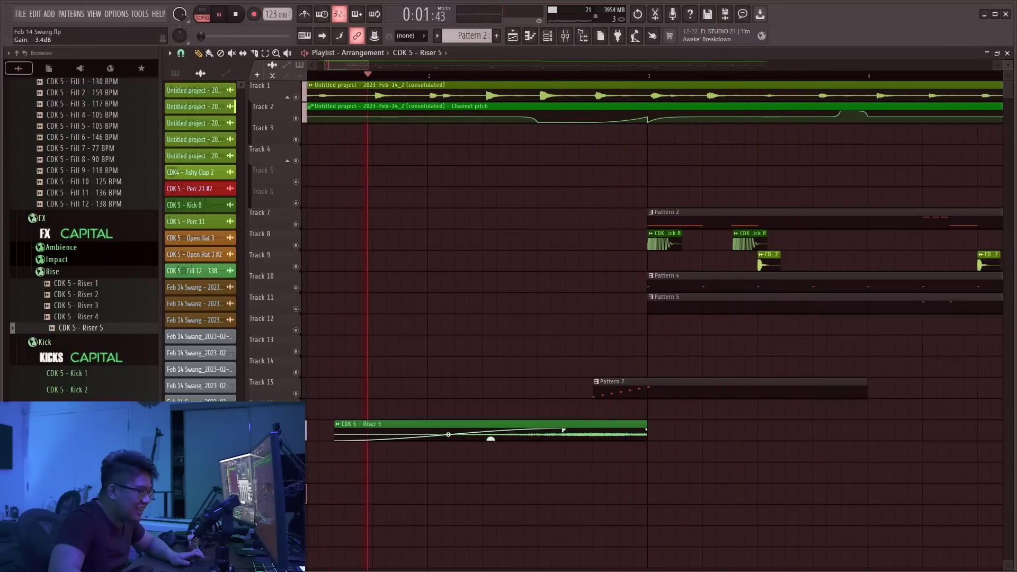
pyautogui.moveTo(490, 439); pyautogui.dragTo(490, 455)
# Slice the riser clip at bar 2 and remove the part before it
pyautogui.doubleClick(586, 430)
pyautogui.press('Escape')
pyautogui.press('c')
pyautogui.press('space')
pyautogui.rightClick(426, 438)
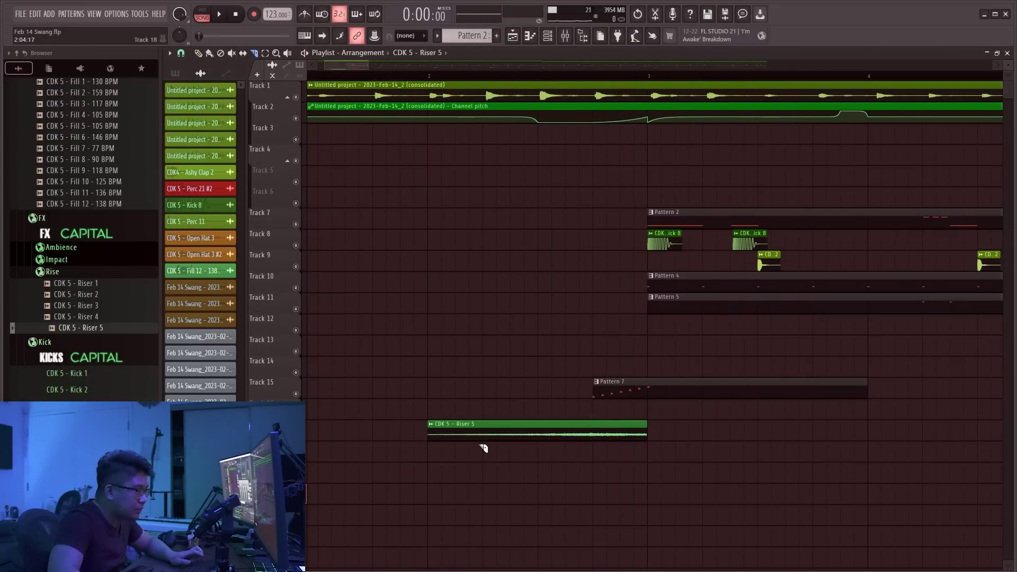
# Fade in the trimmed riser clip over its whole length and view its channel settings while it plays
pyautogui.moveTo(432, 430); pyautogui.dragTo(763, 359)
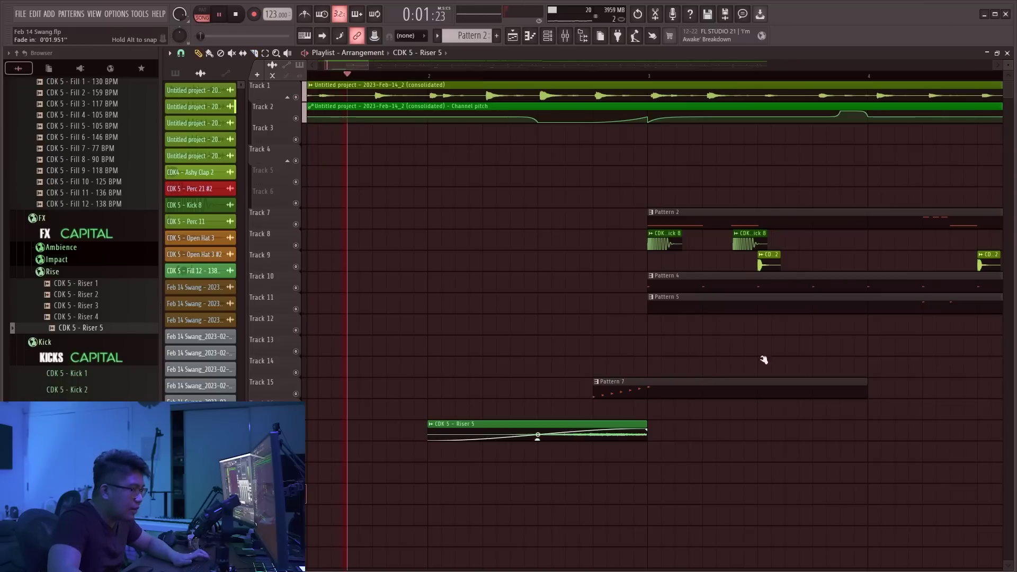
pyautogui.doubleClick(548, 438)
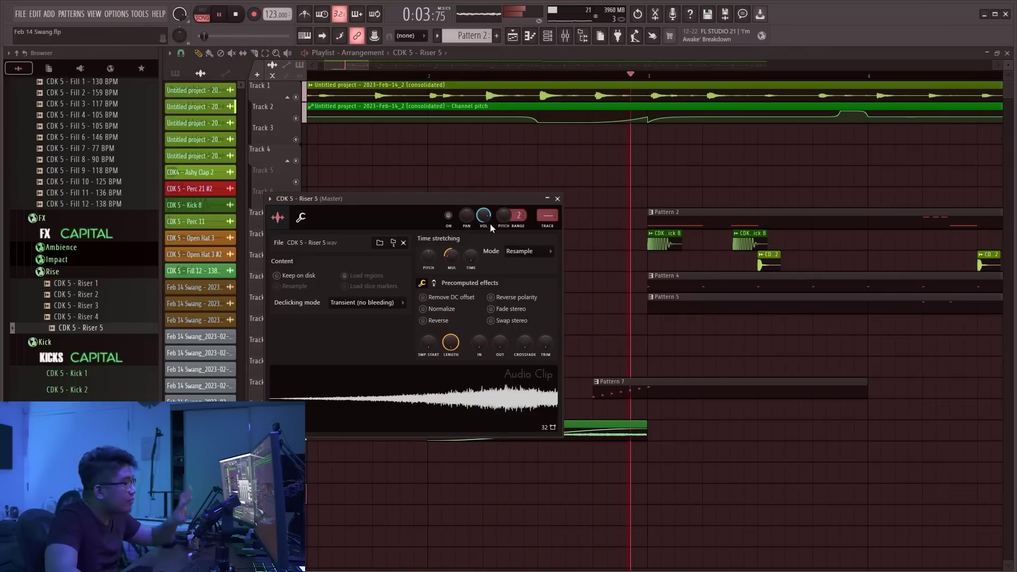
pyautogui.press('Escape')
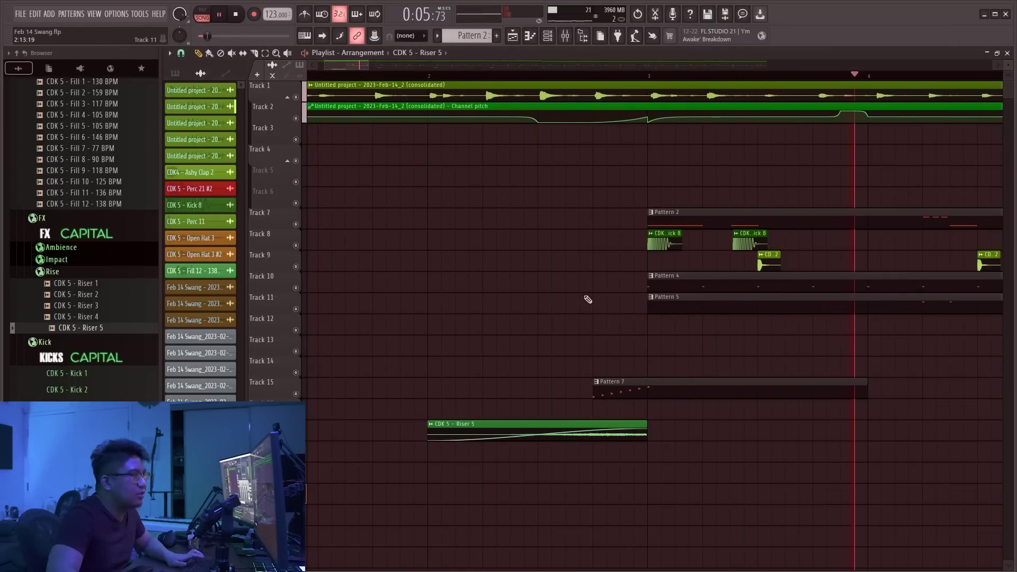
# Remove the Pattern 4 clips before bar 9 from playlist track 10
pyautogui.scroll(-4, 588, 297)
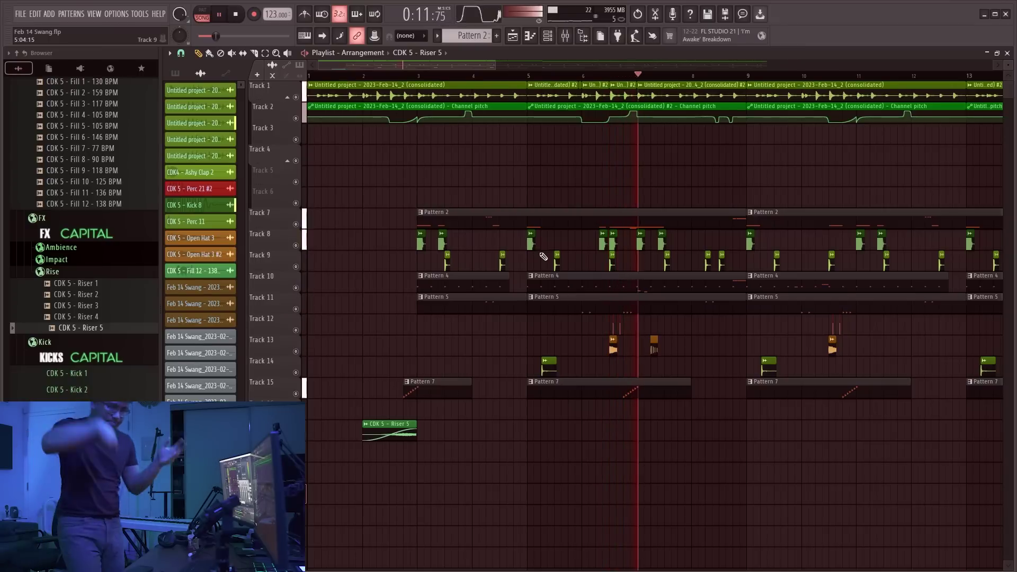
pyautogui.scroll(-3, 529, 275)
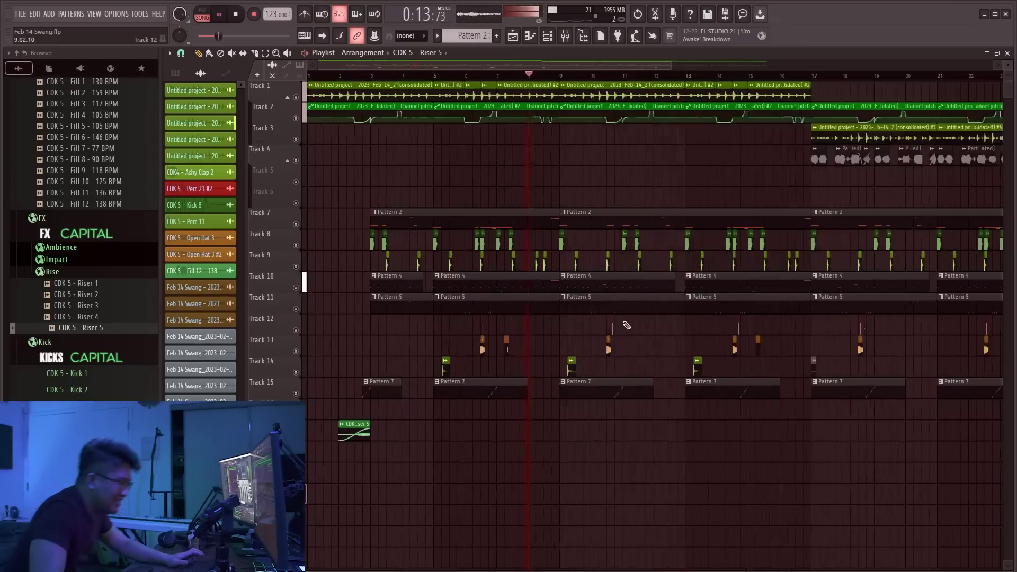
pyautogui.rightClick(487, 290)
pyautogui.rightClick(385, 283)
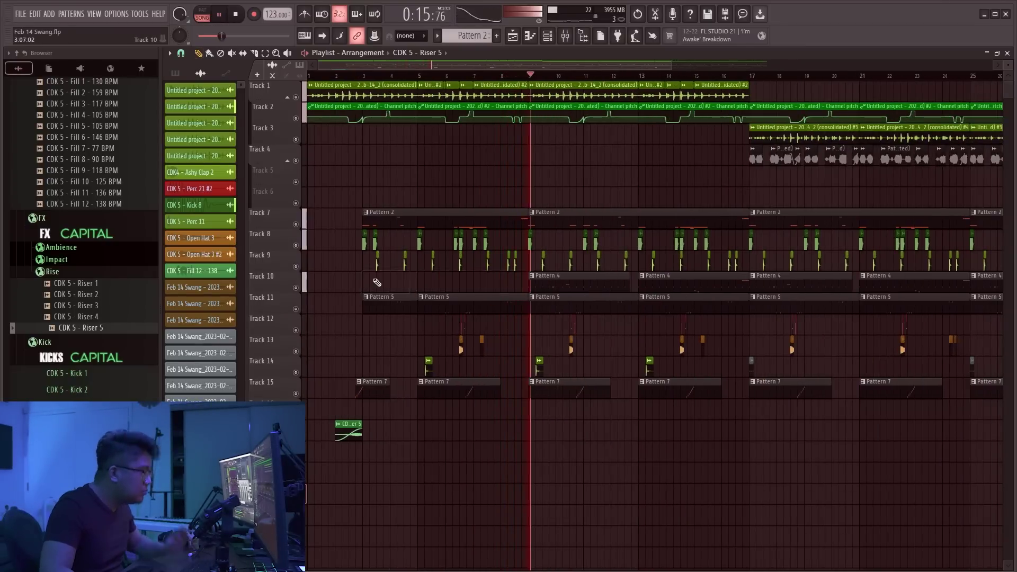
pyautogui.scroll(-2, 530, 239)
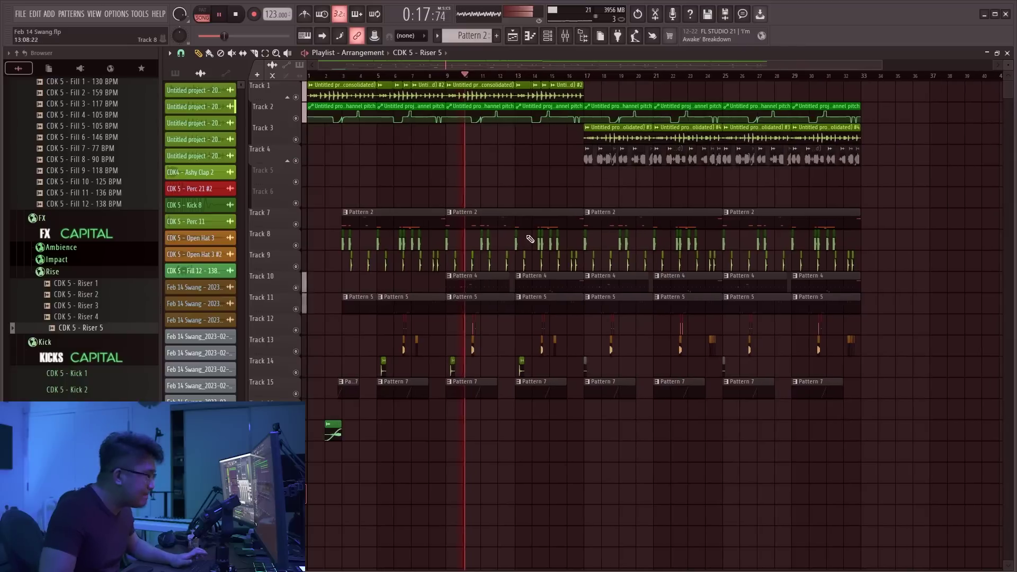
# Show all channels, route the CDK 5 - Hat 3 channel to mixer track 13 and slightly lower that track's fader
pyautogui.press('F9')
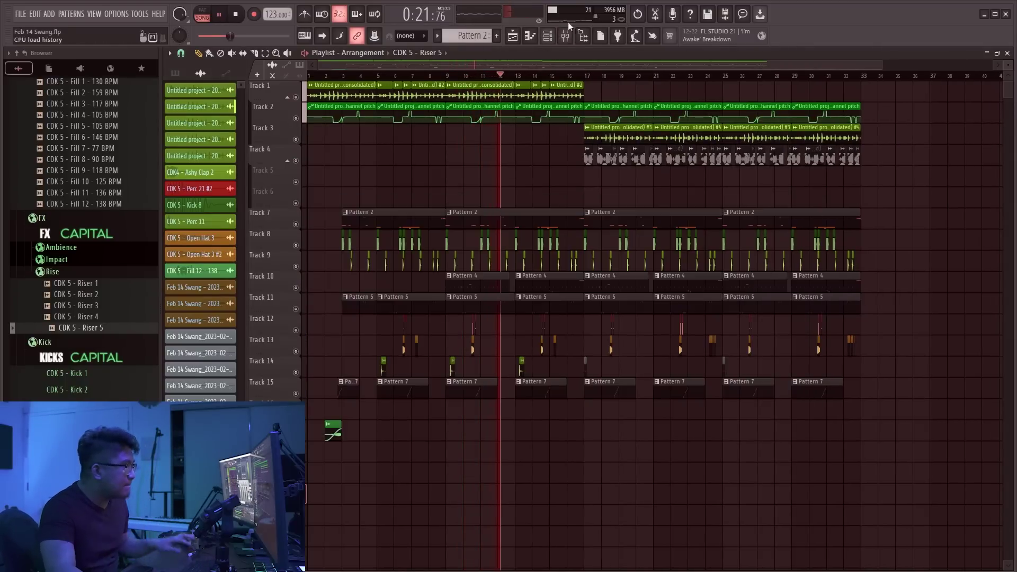
pyautogui.click(548, 36)
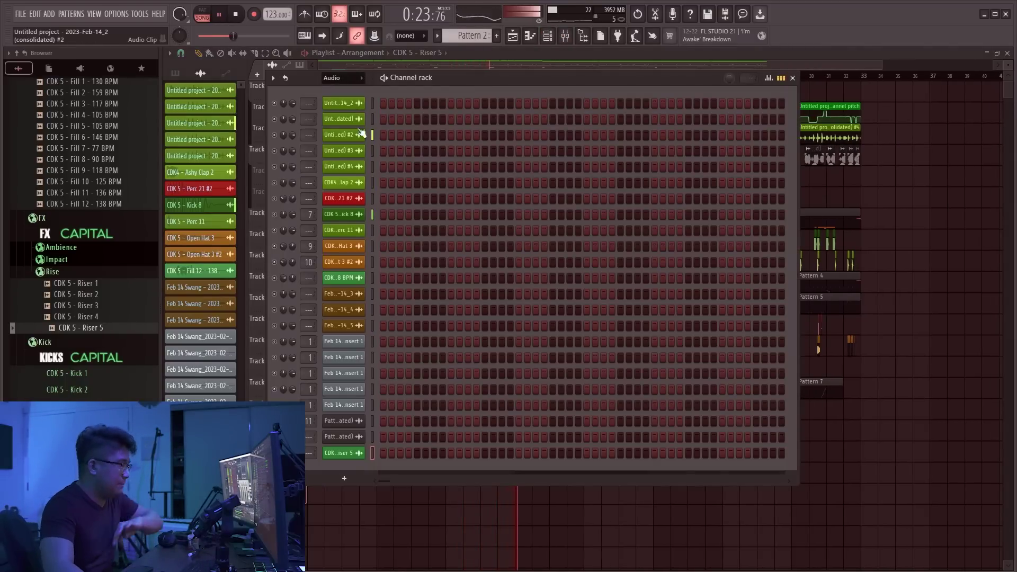
pyautogui.click(339, 78)
pyautogui.click(339, 89)
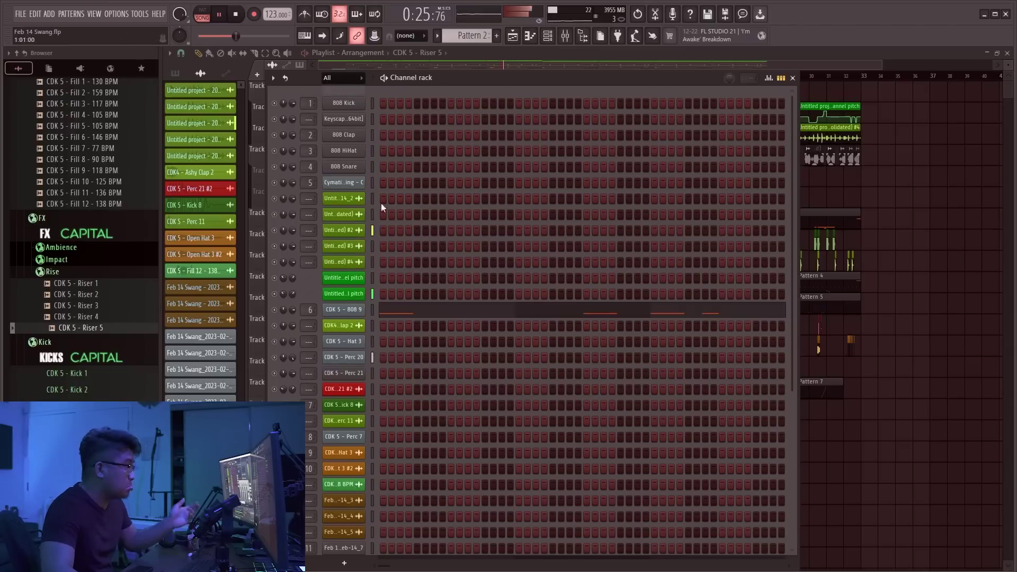
pyautogui.click(374, 336)
pyautogui.hotkey('ctrl', 'l')
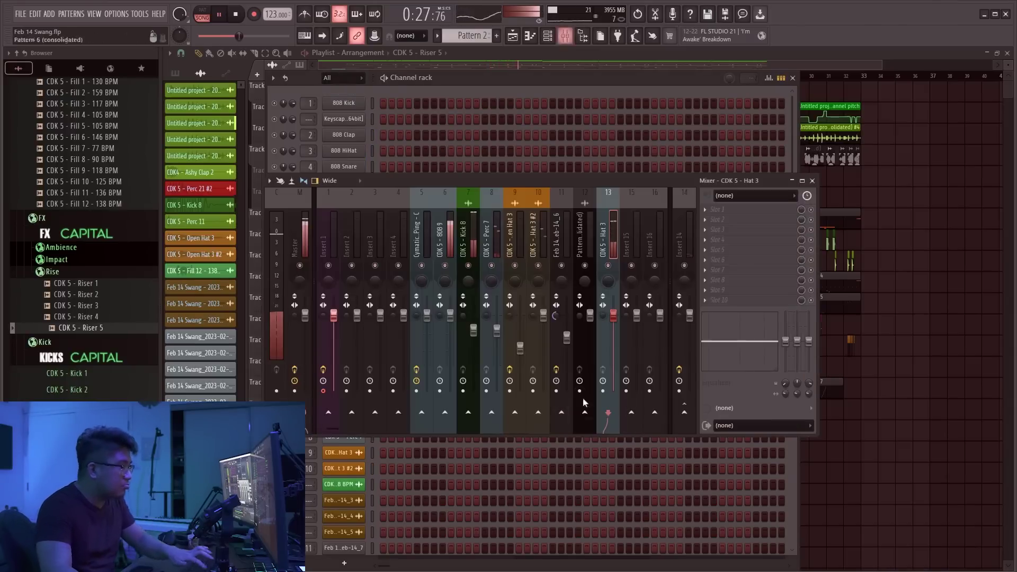
pyautogui.moveTo(613, 313); pyautogui.dragTo(614, 326)
pyautogui.press('F5')
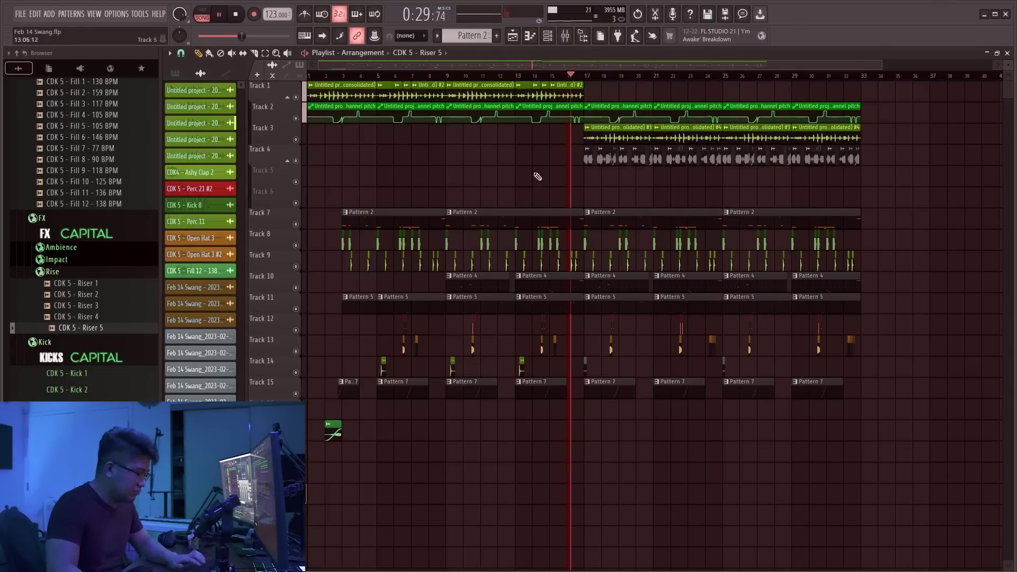
# Examine the volume envelope settings of the CDK 5 - Hat 3 channel
pyautogui.press('F9')
pyautogui.press('F6')
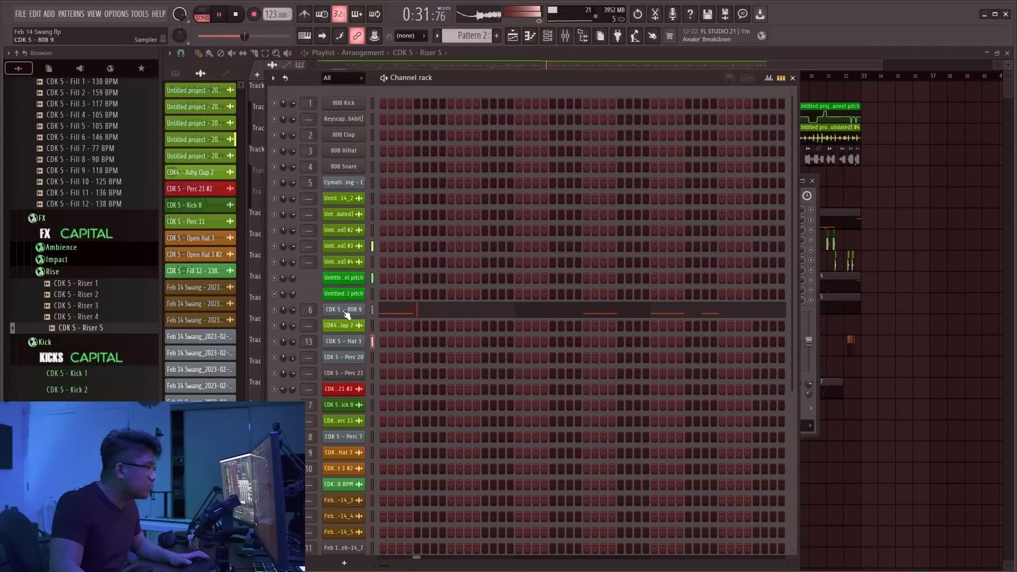
pyautogui.click(350, 341)
pyautogui.click(204, 122)
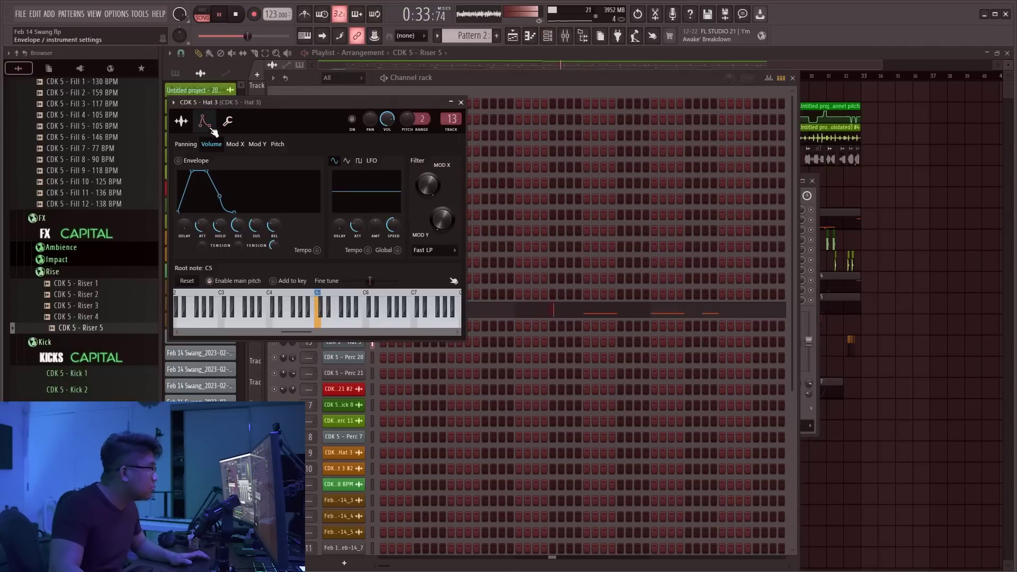
pyautogui.rightClick(882, 436)
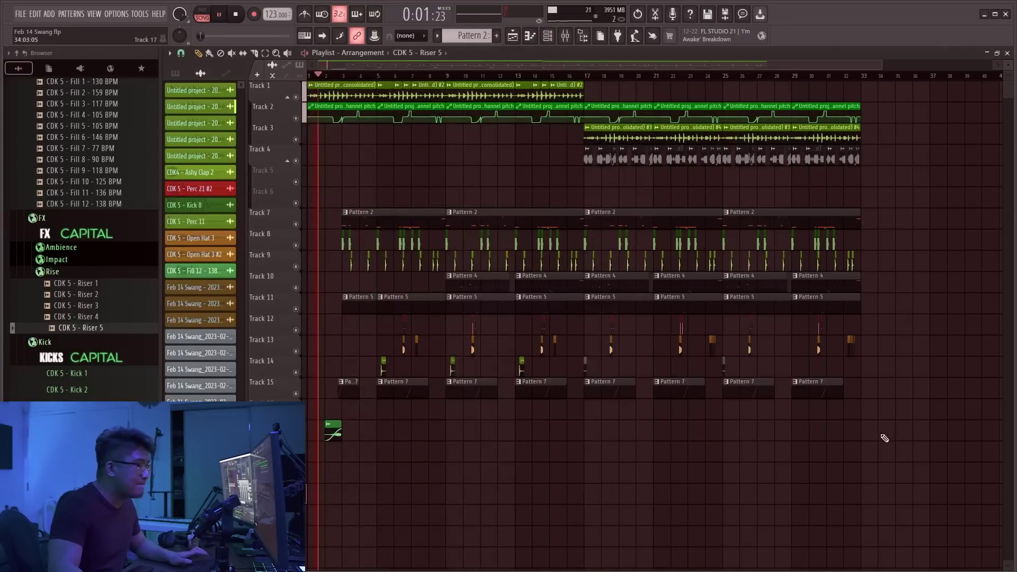